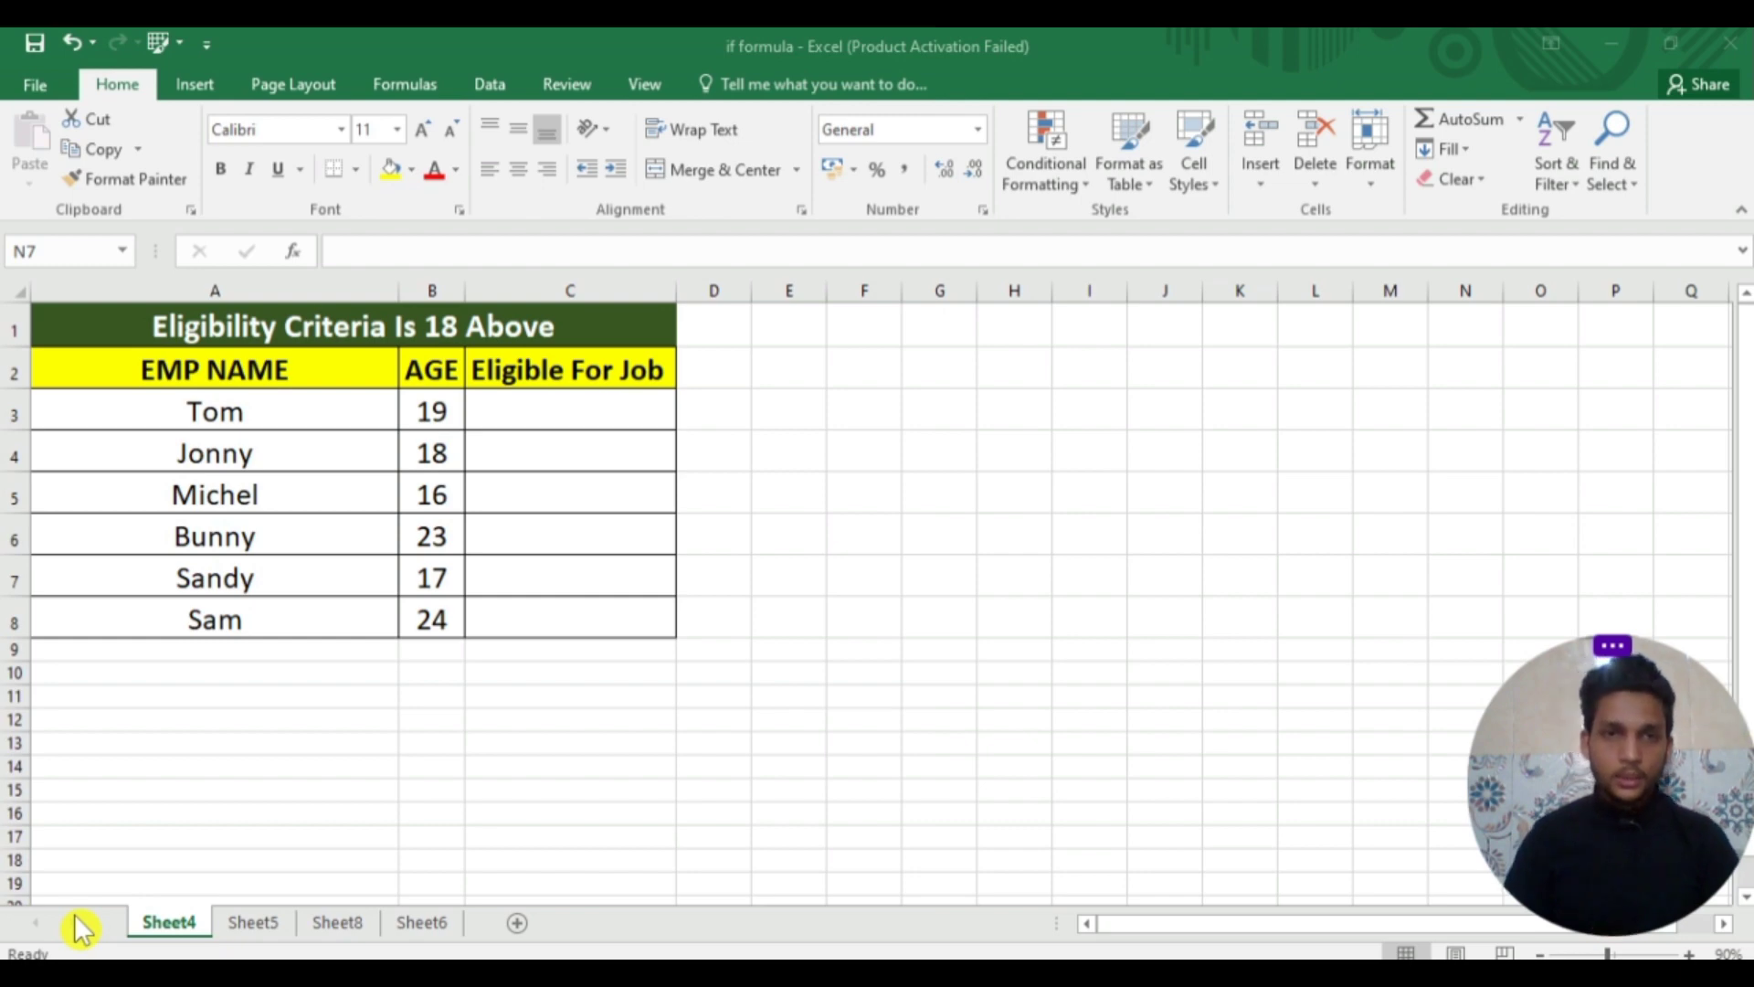
pyautogui.click(536, 409)
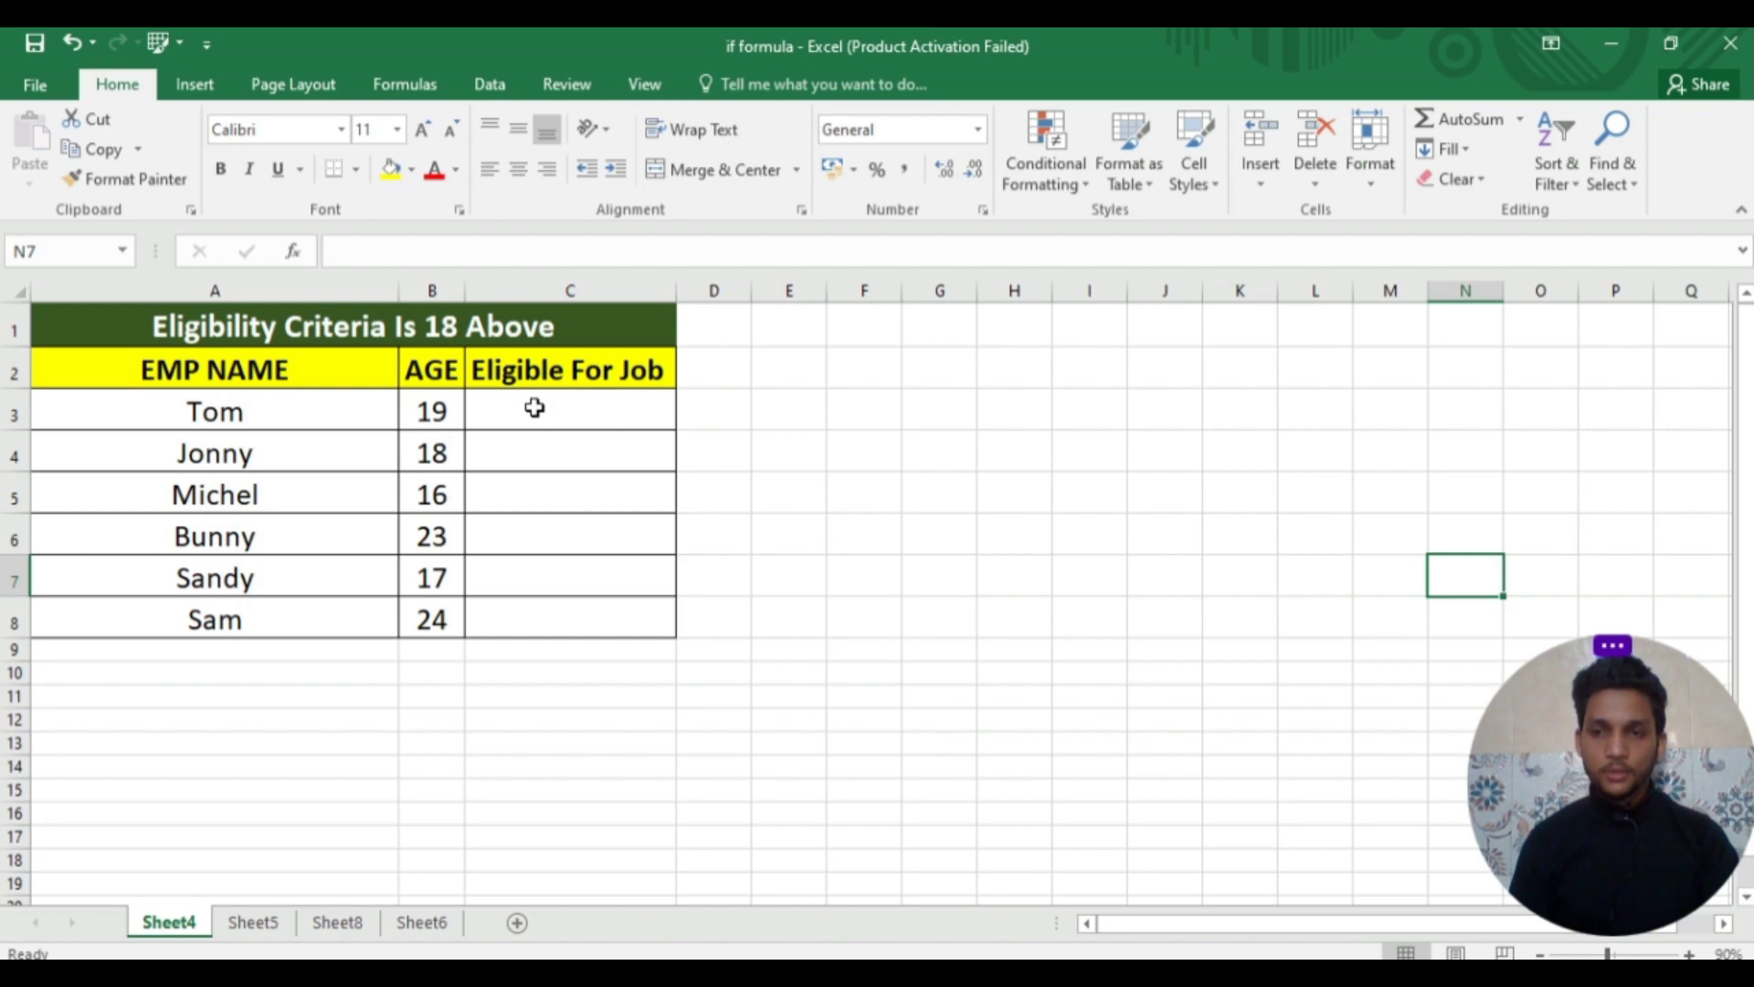
pyautogui.click(534, 408)
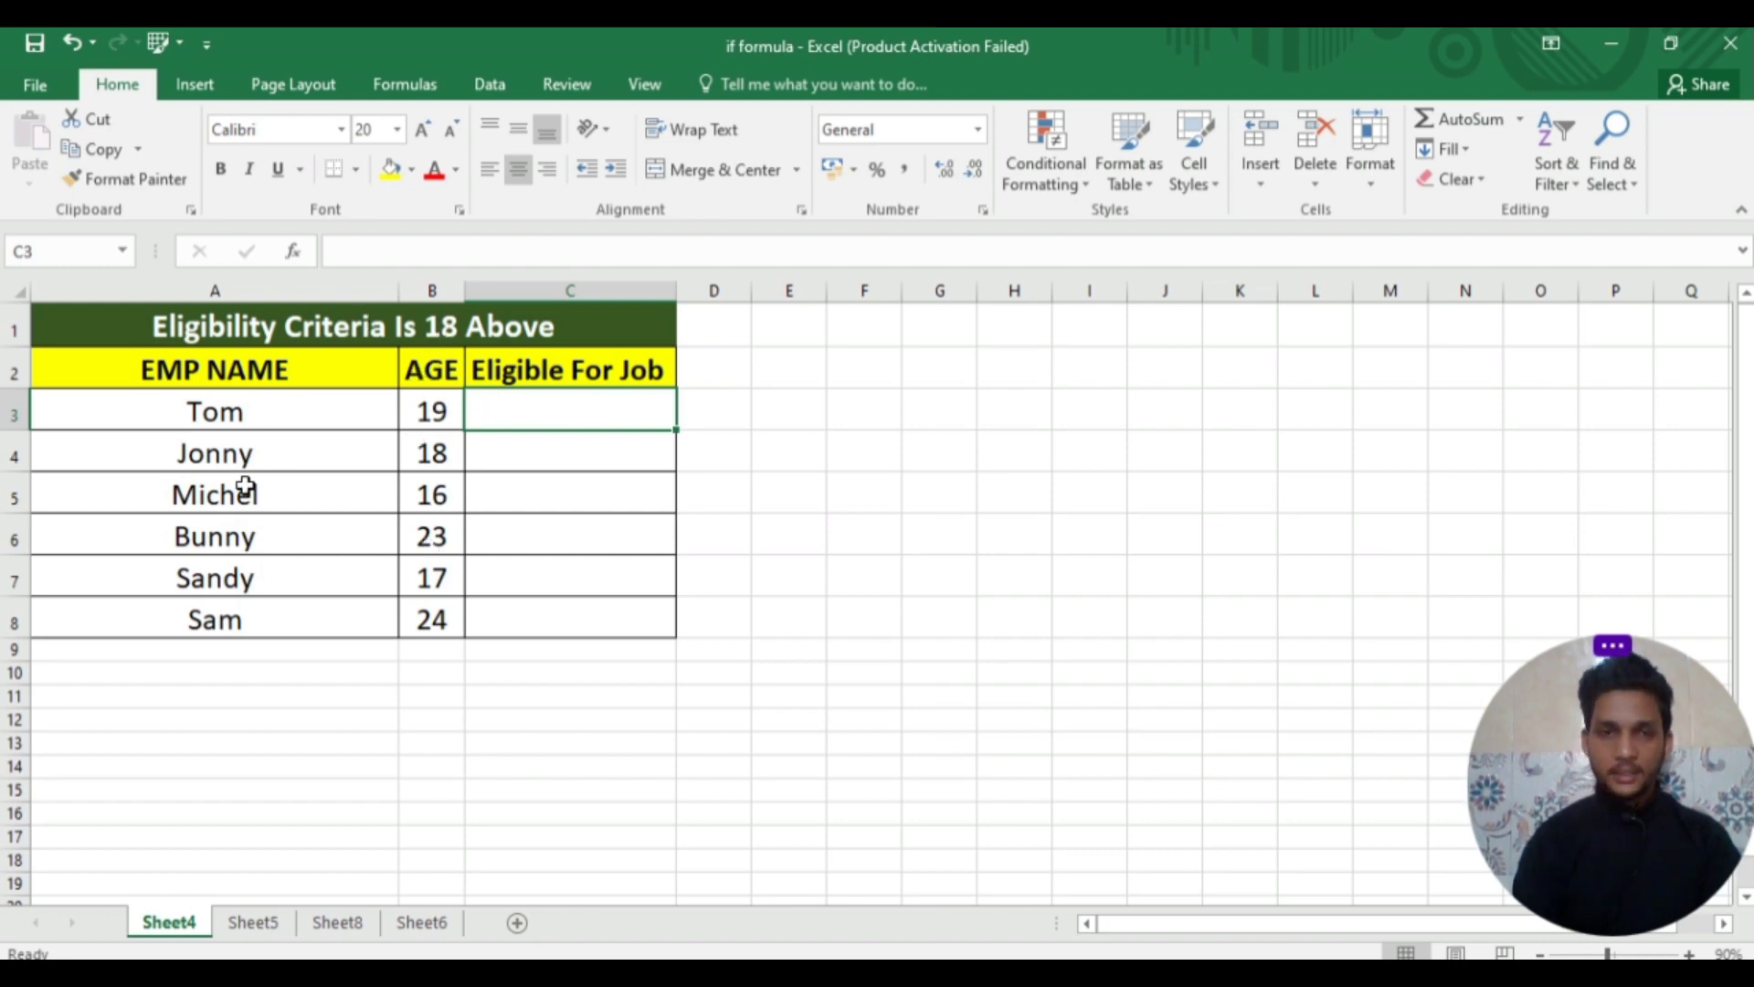
pyautogui.click(173, 382)
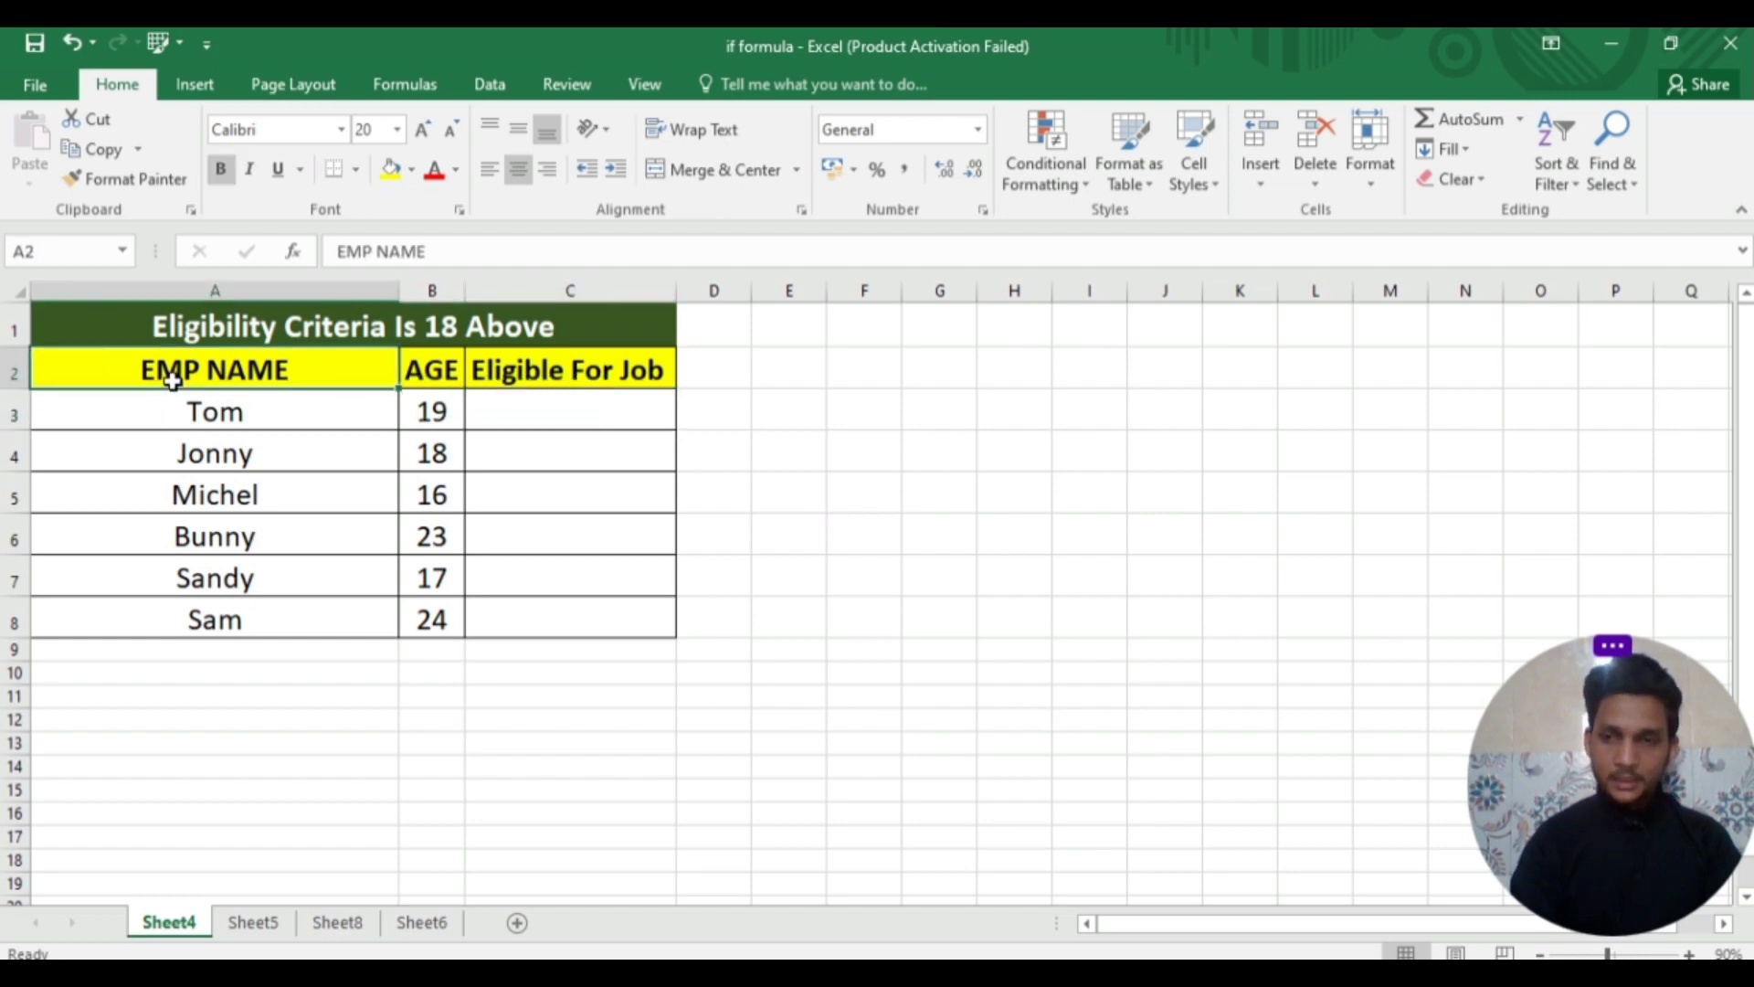
pyautogui.click(430, 371)
pyautogui.click(535, 372)
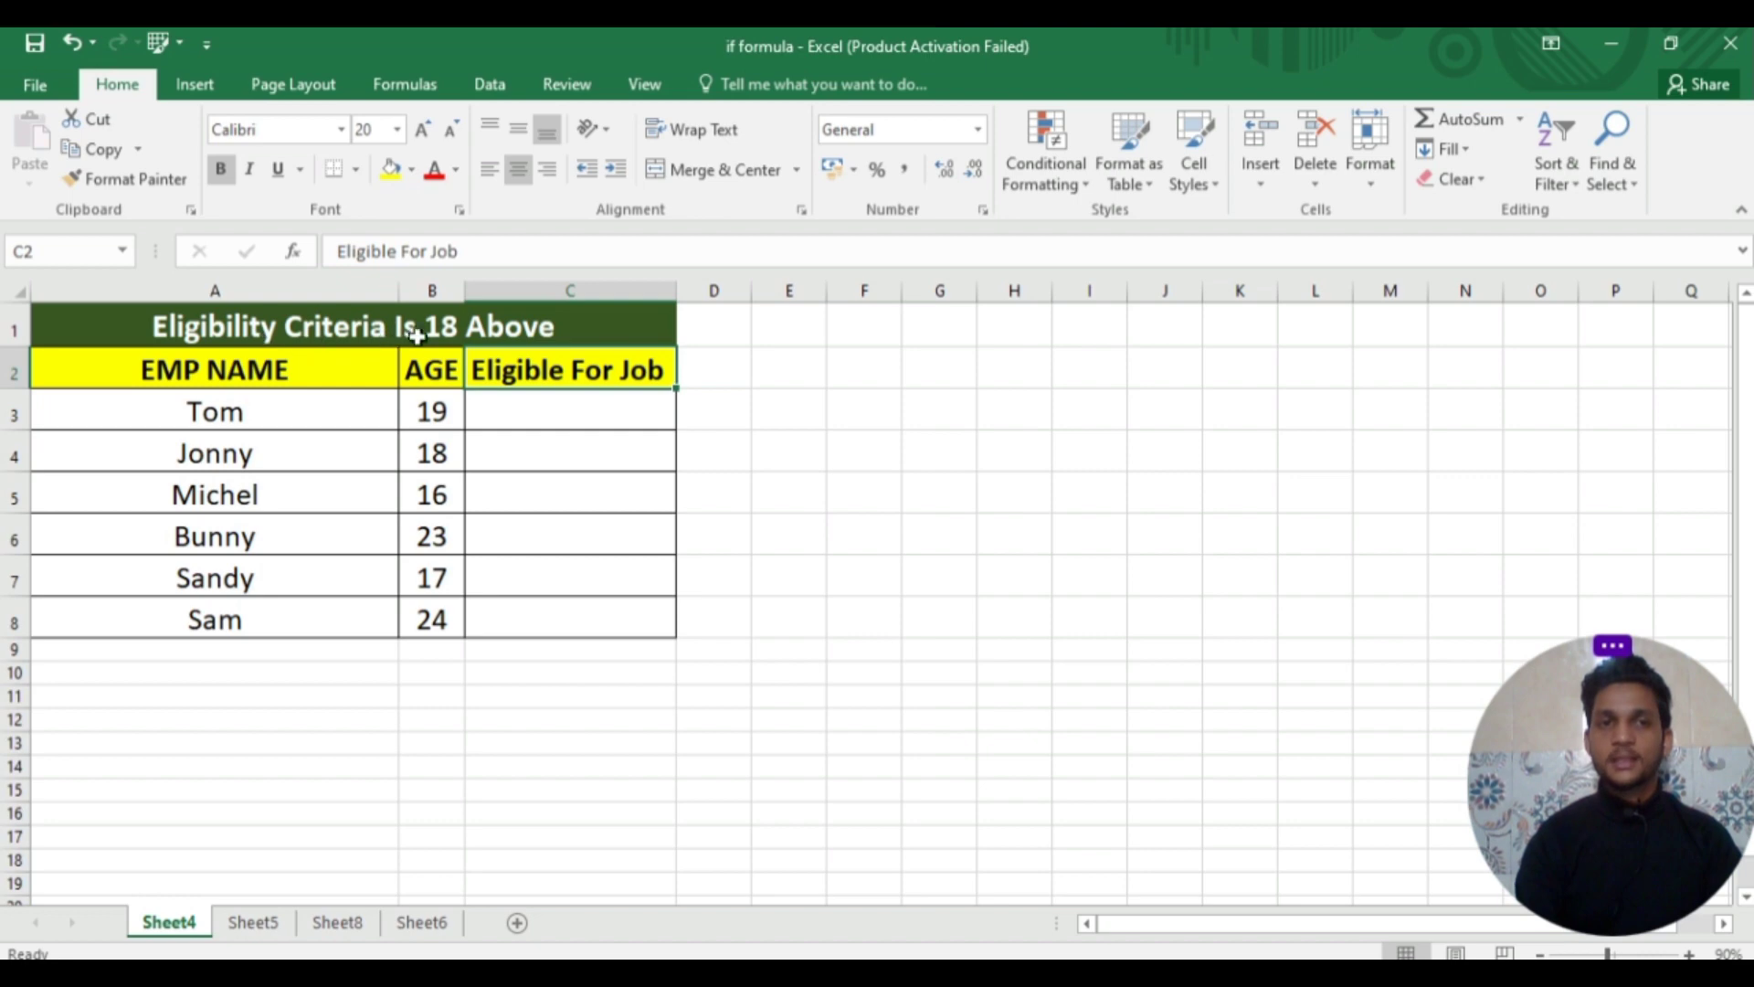
pyautogui.click(435, 413)
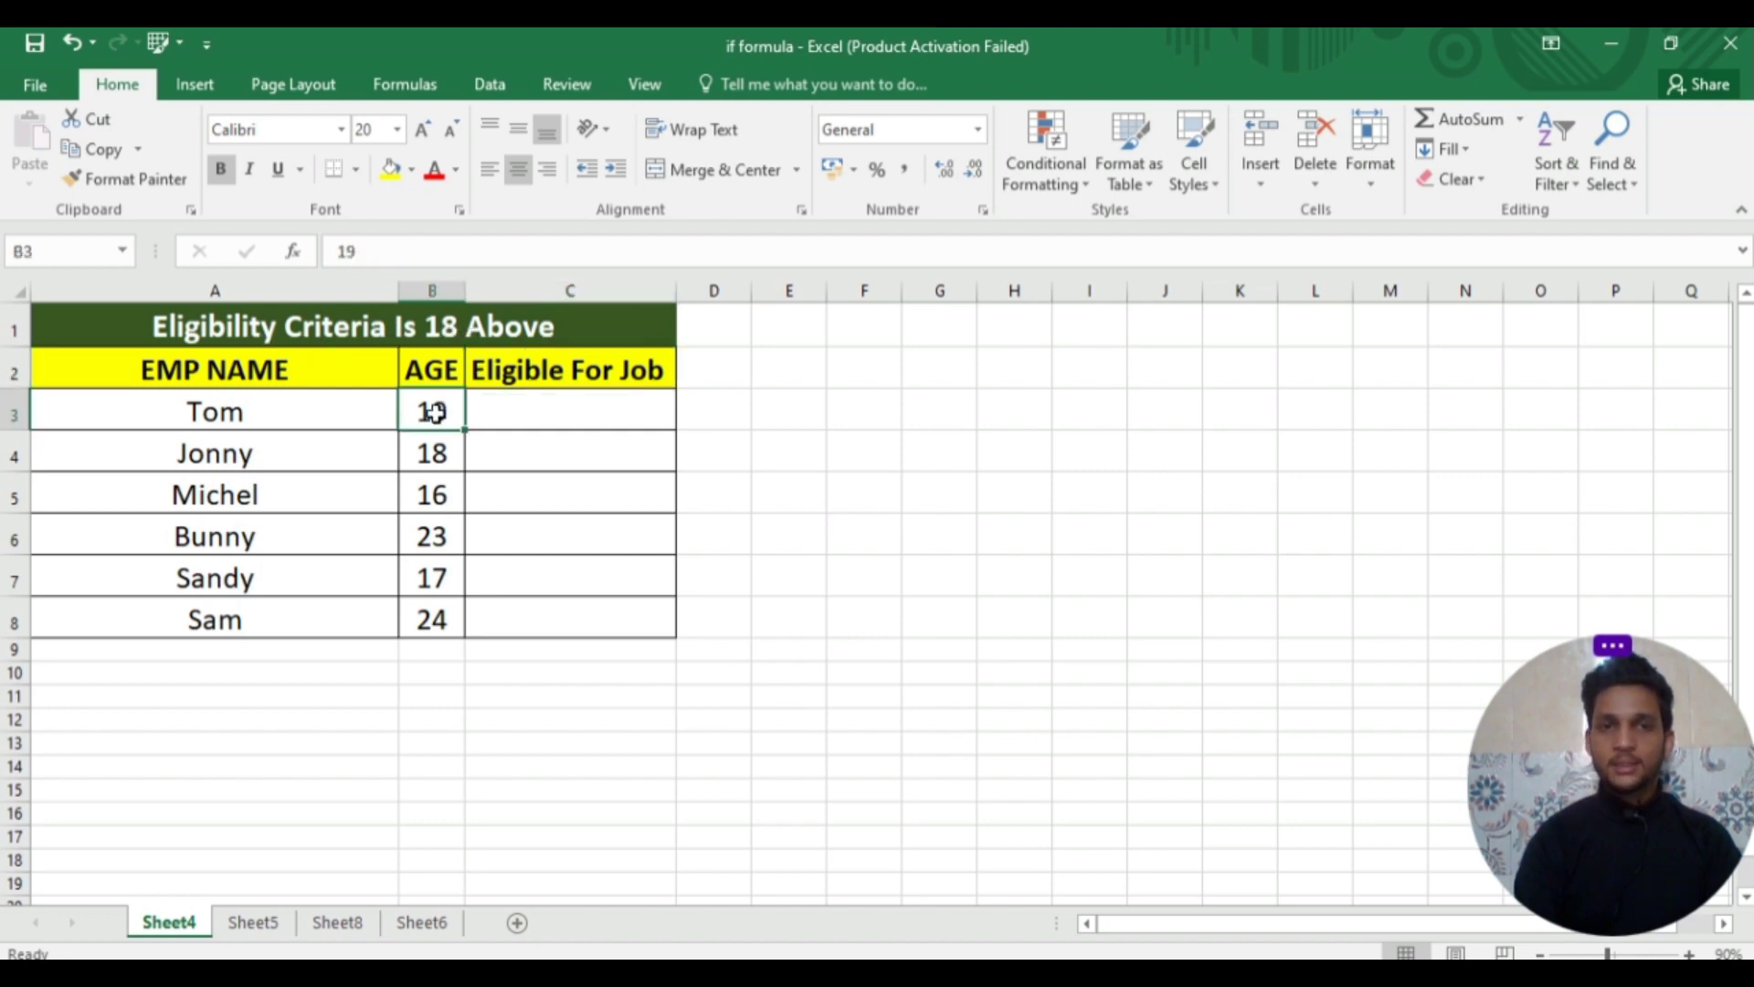
# Start an IF formula in C3 that tests whether the age in B3 is greater than 18.
pyautogui.click(510, 415)
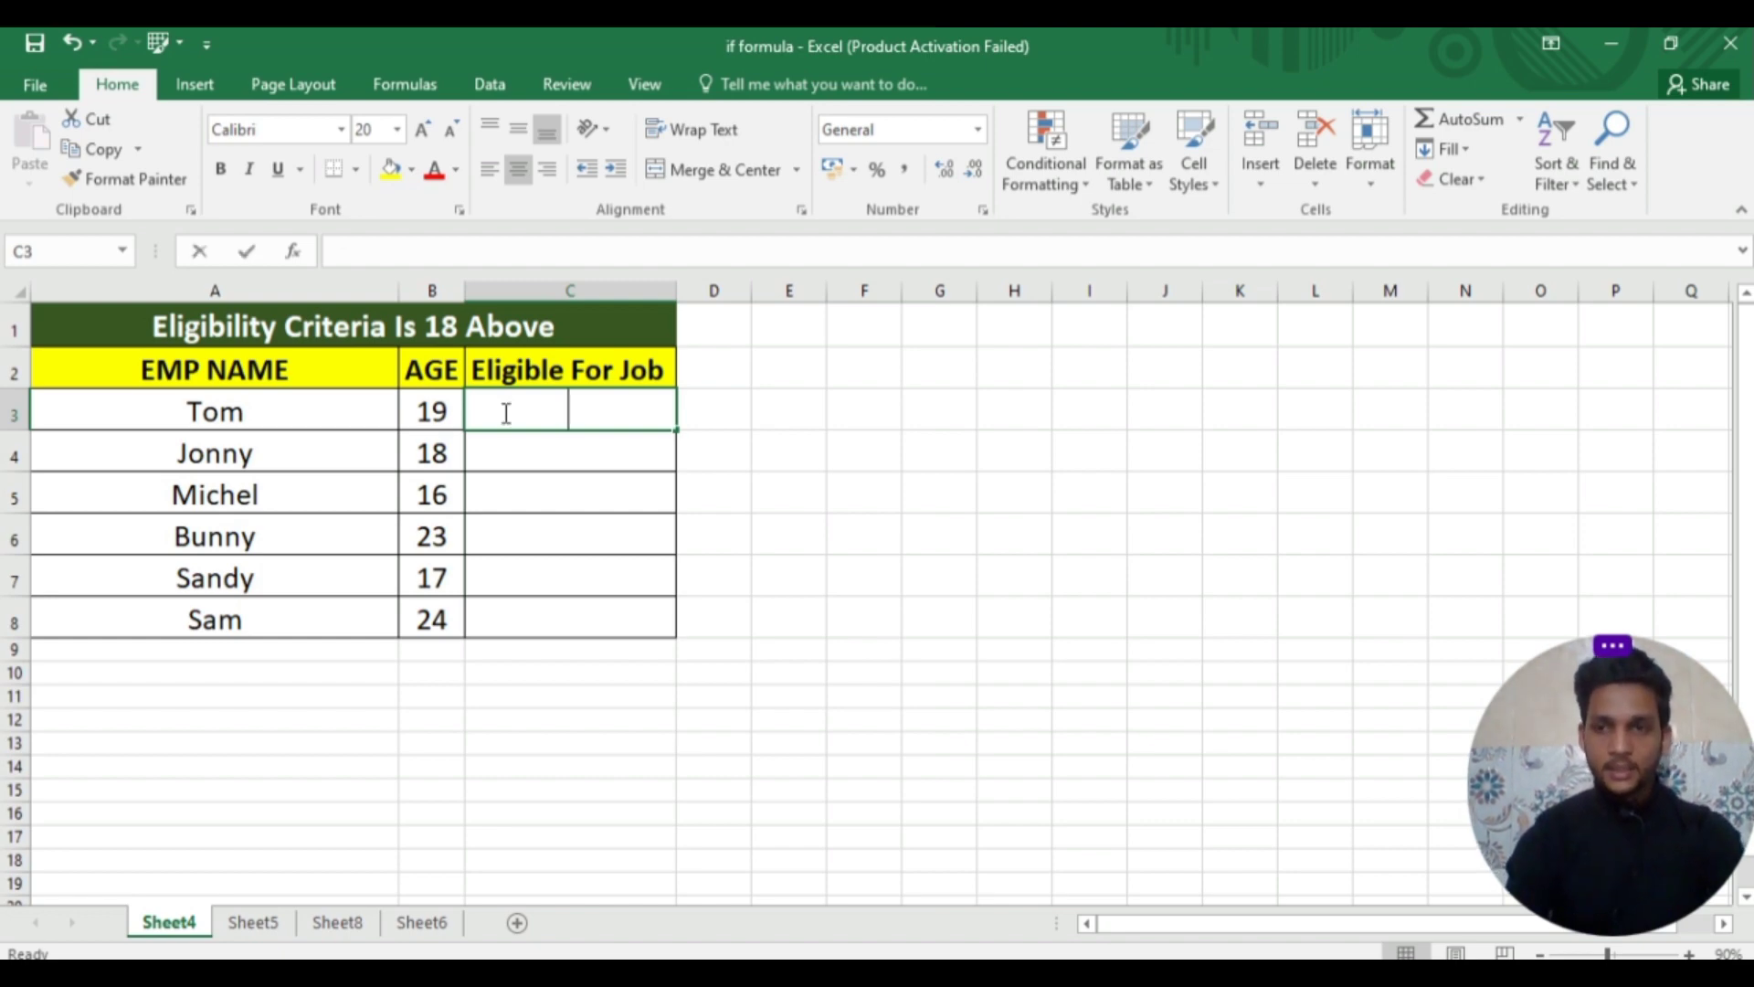
pyautogui.write('=if')
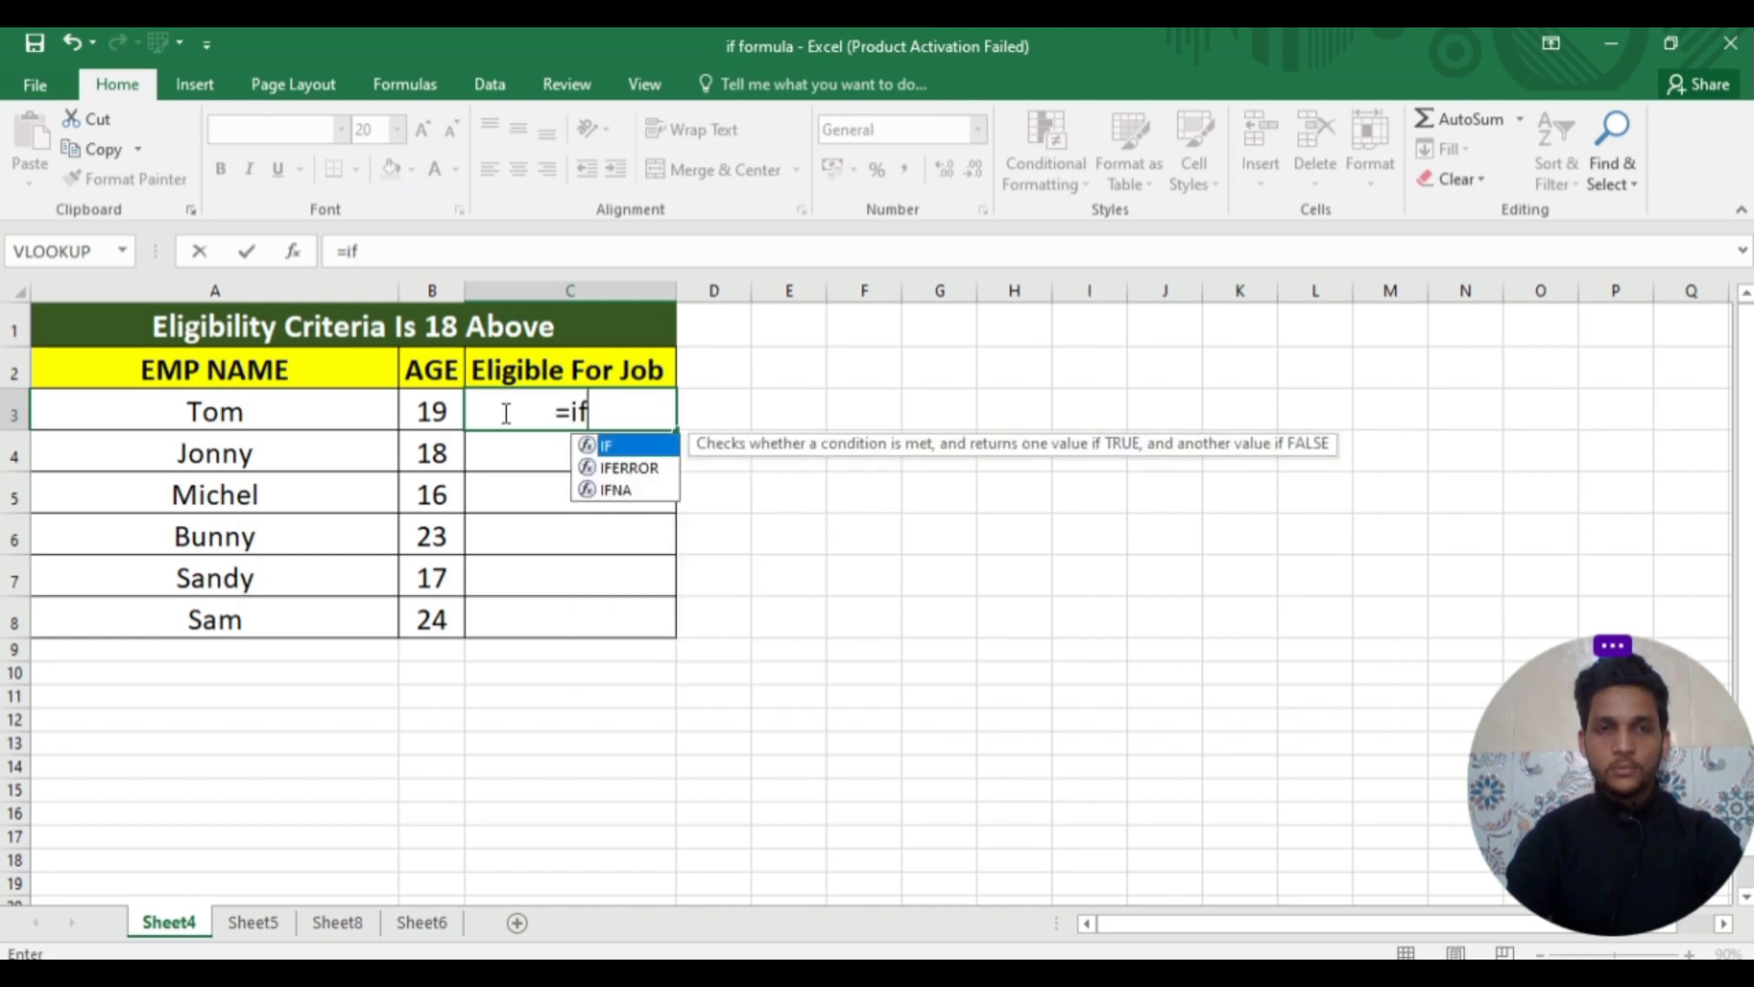
pyautogui.doubleClick(618, 451)
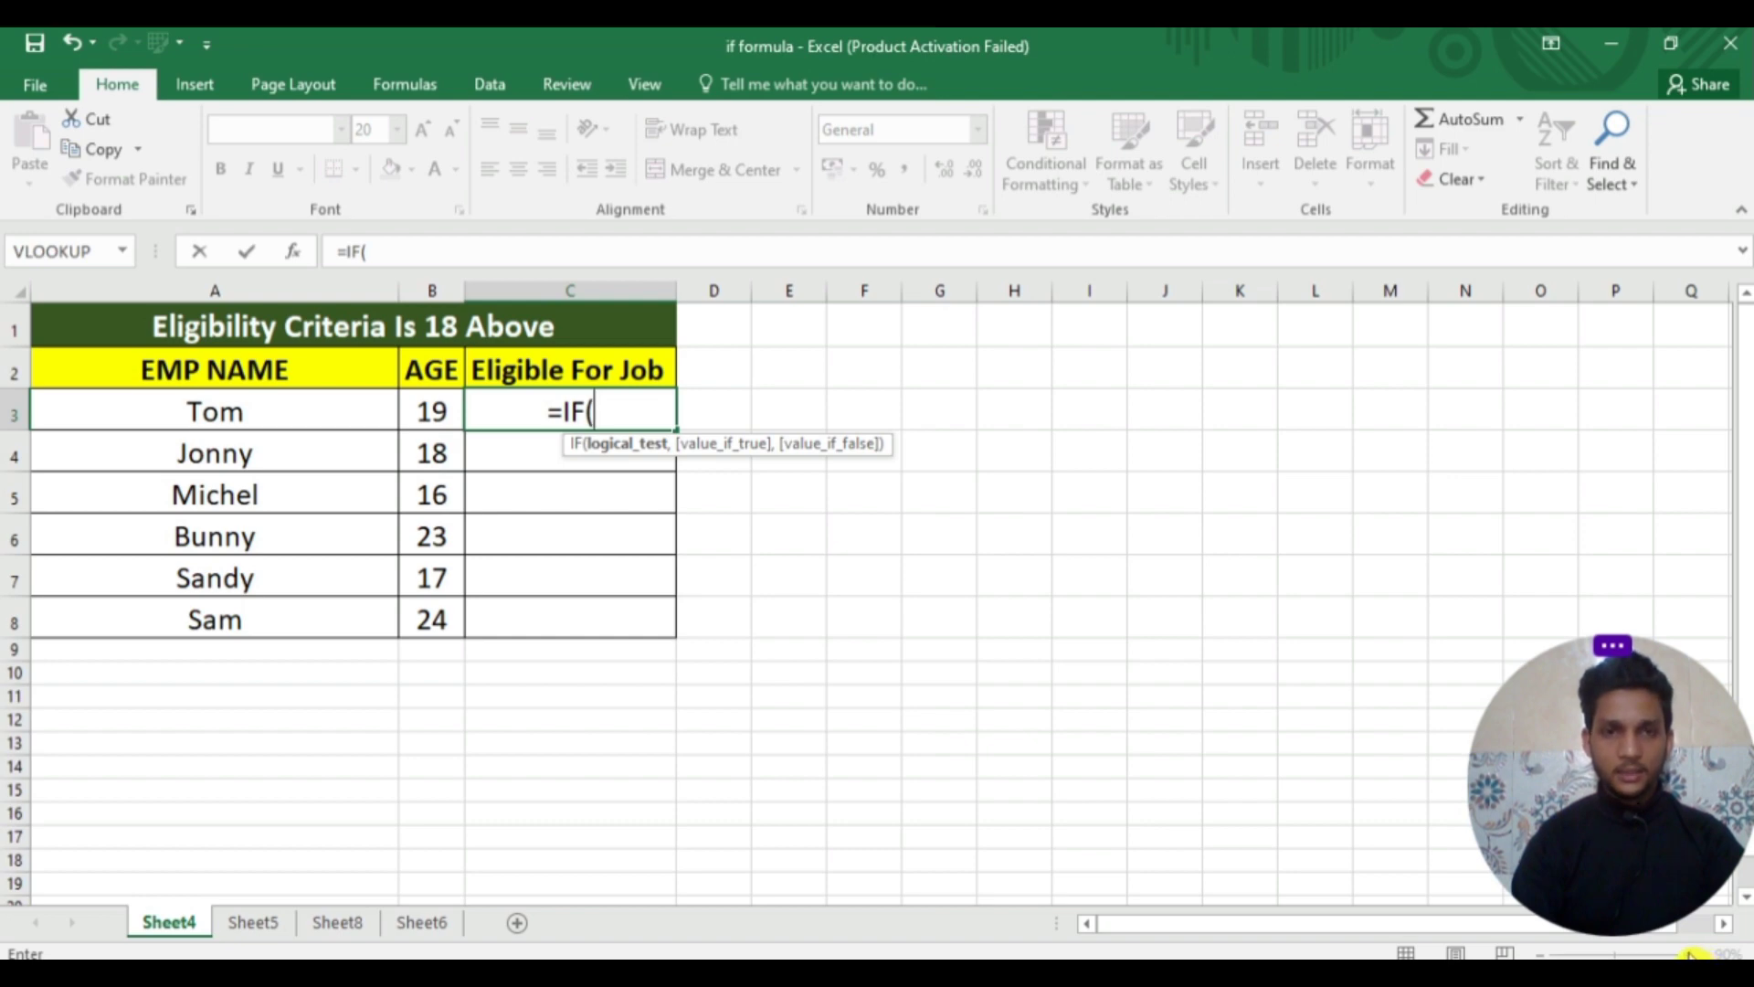
pyautogui.click(434, 414)
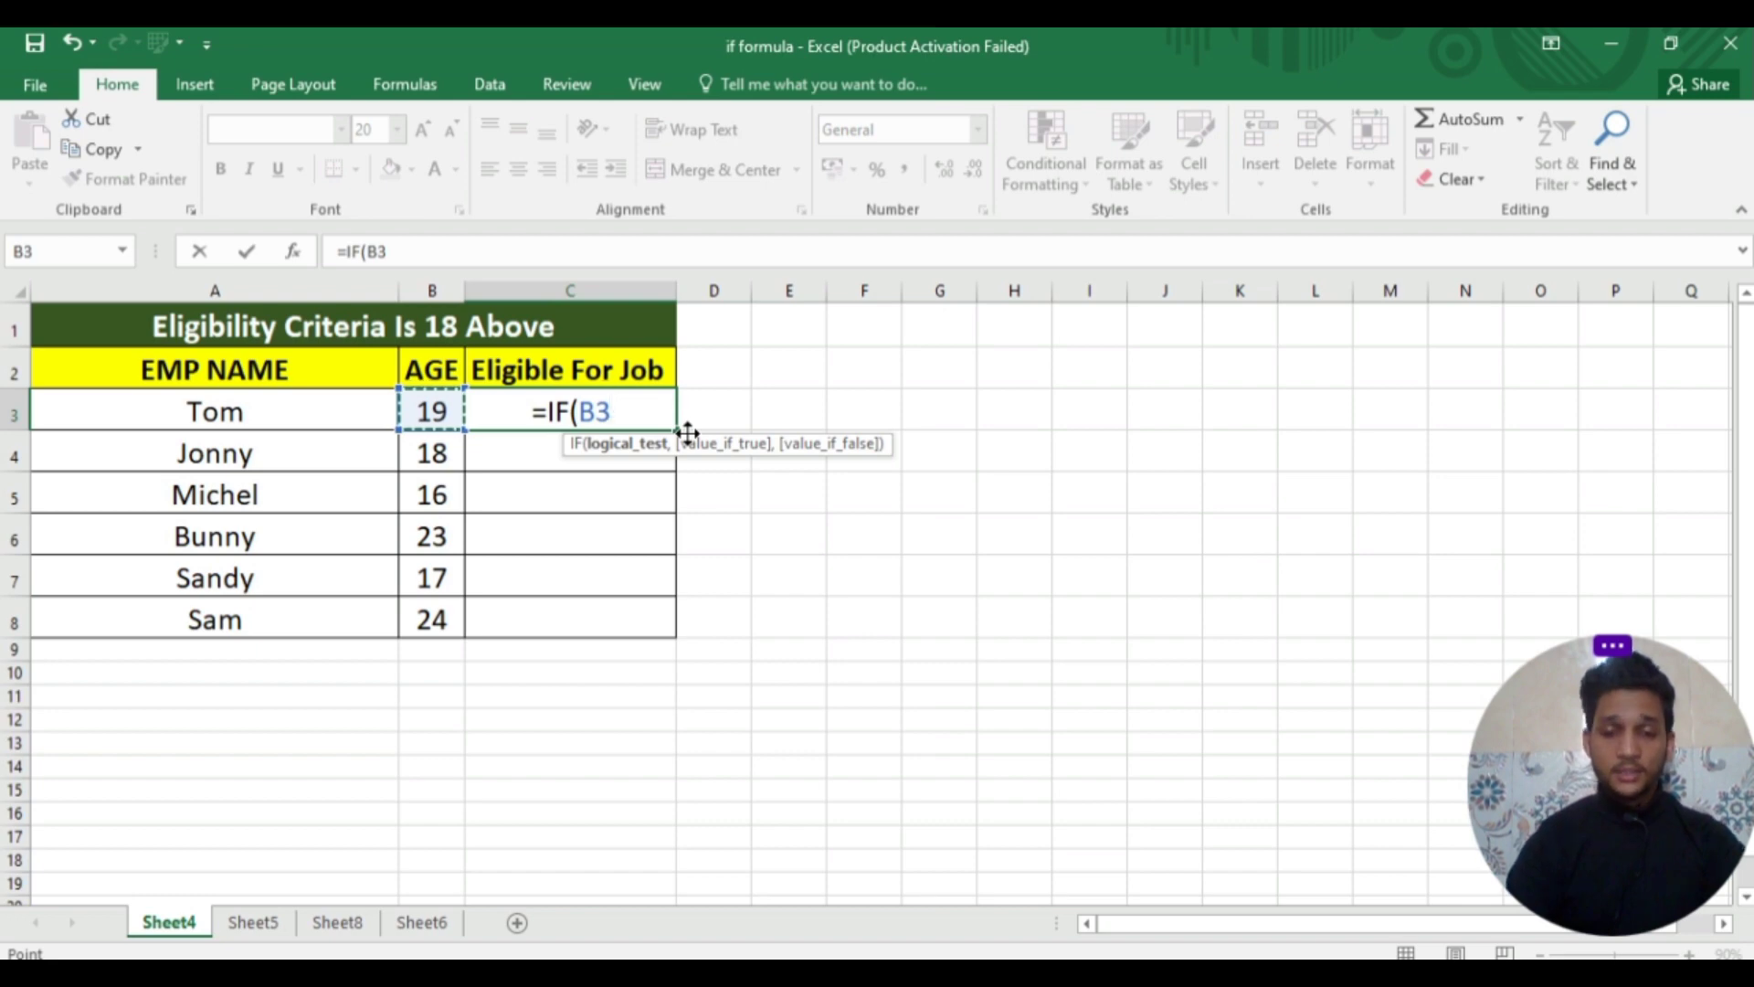
pyautogui.write('>')
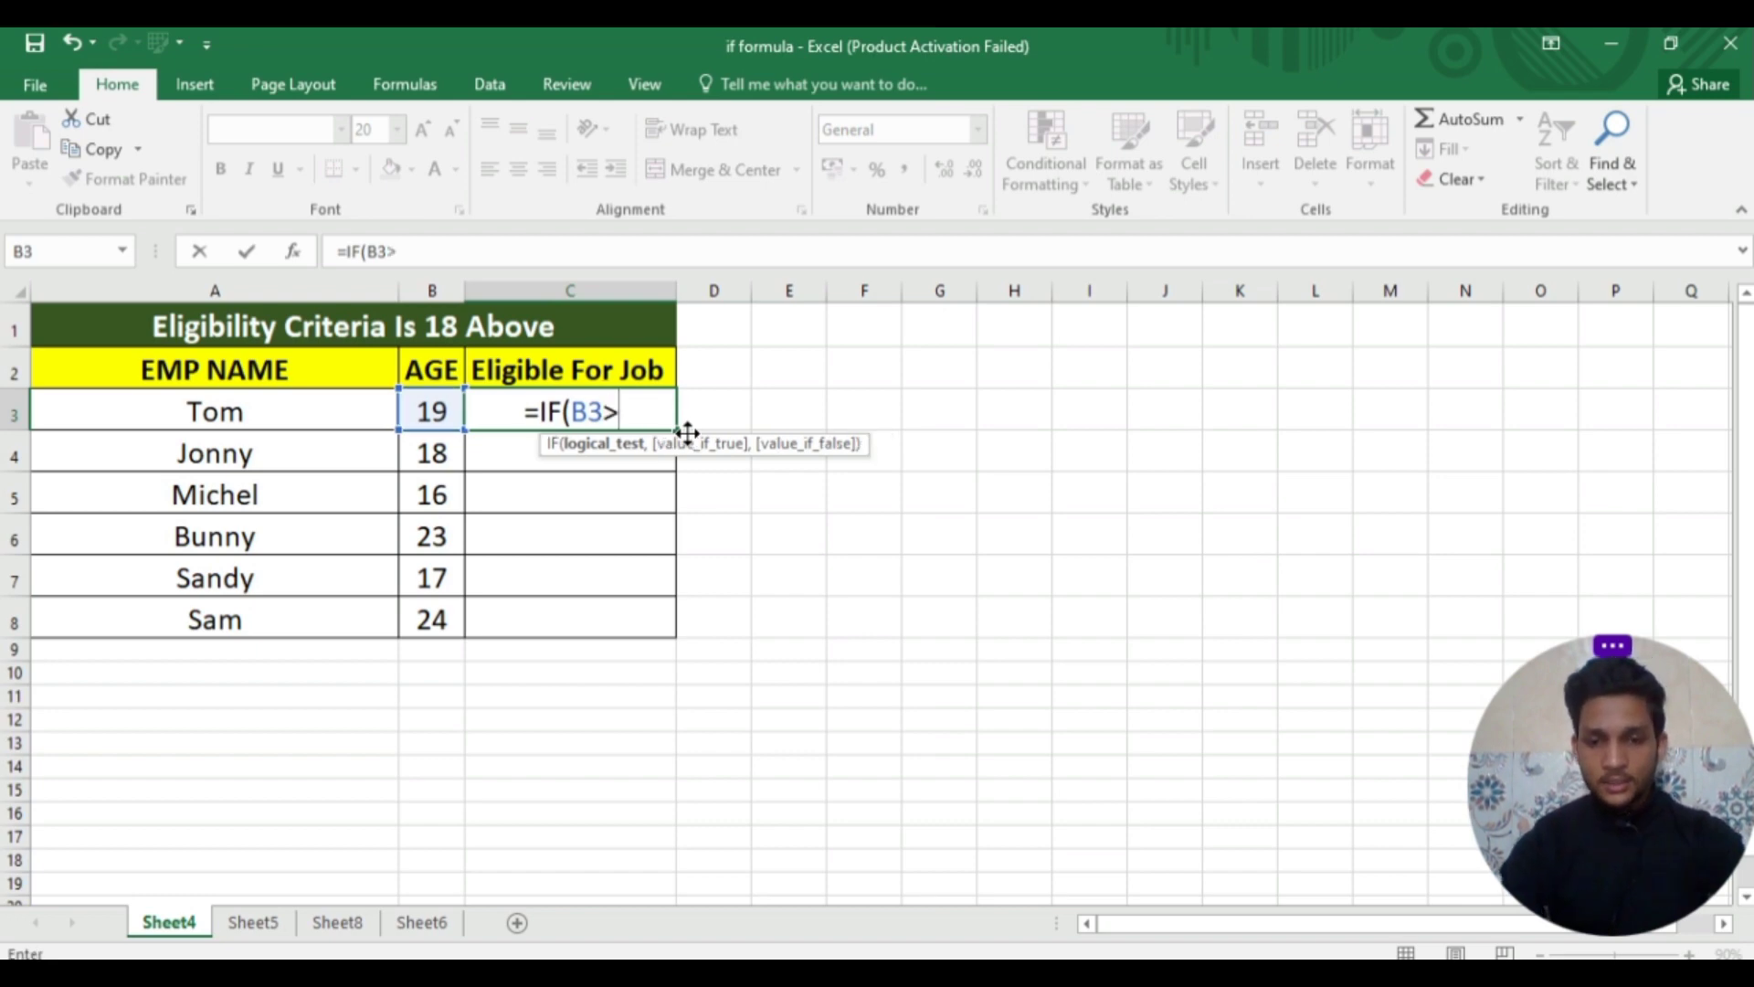
pyautogui.write('18')
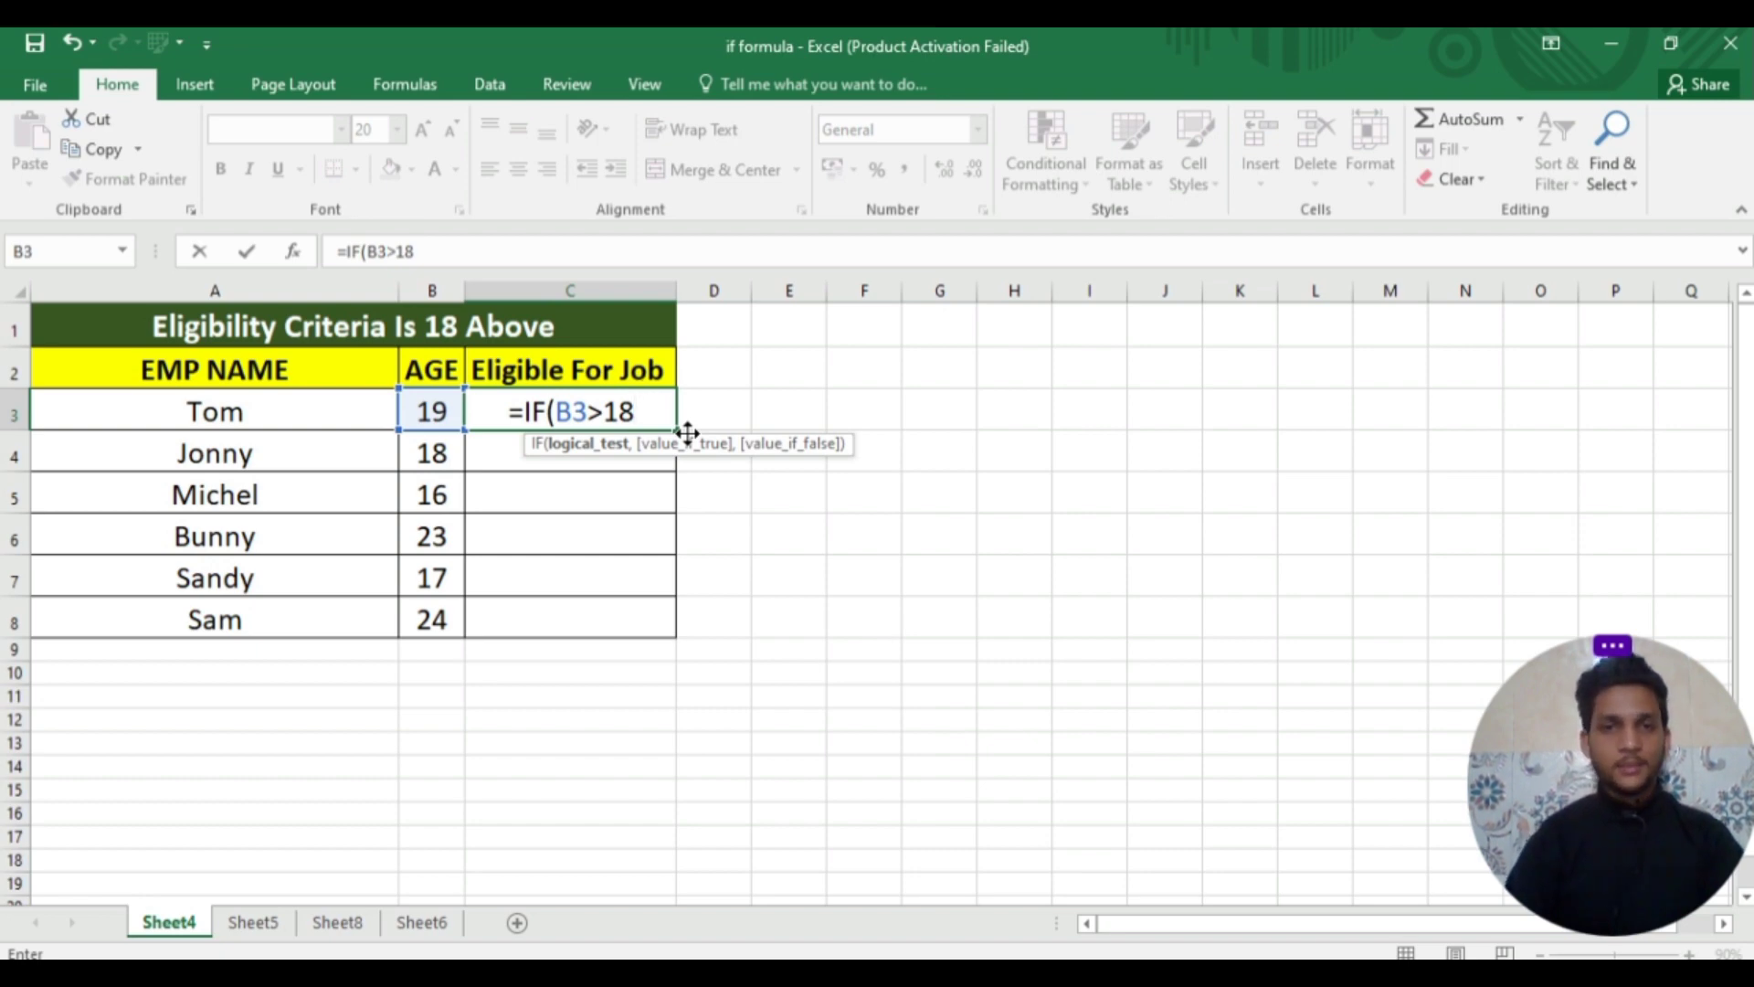
pyautogui.write(',')
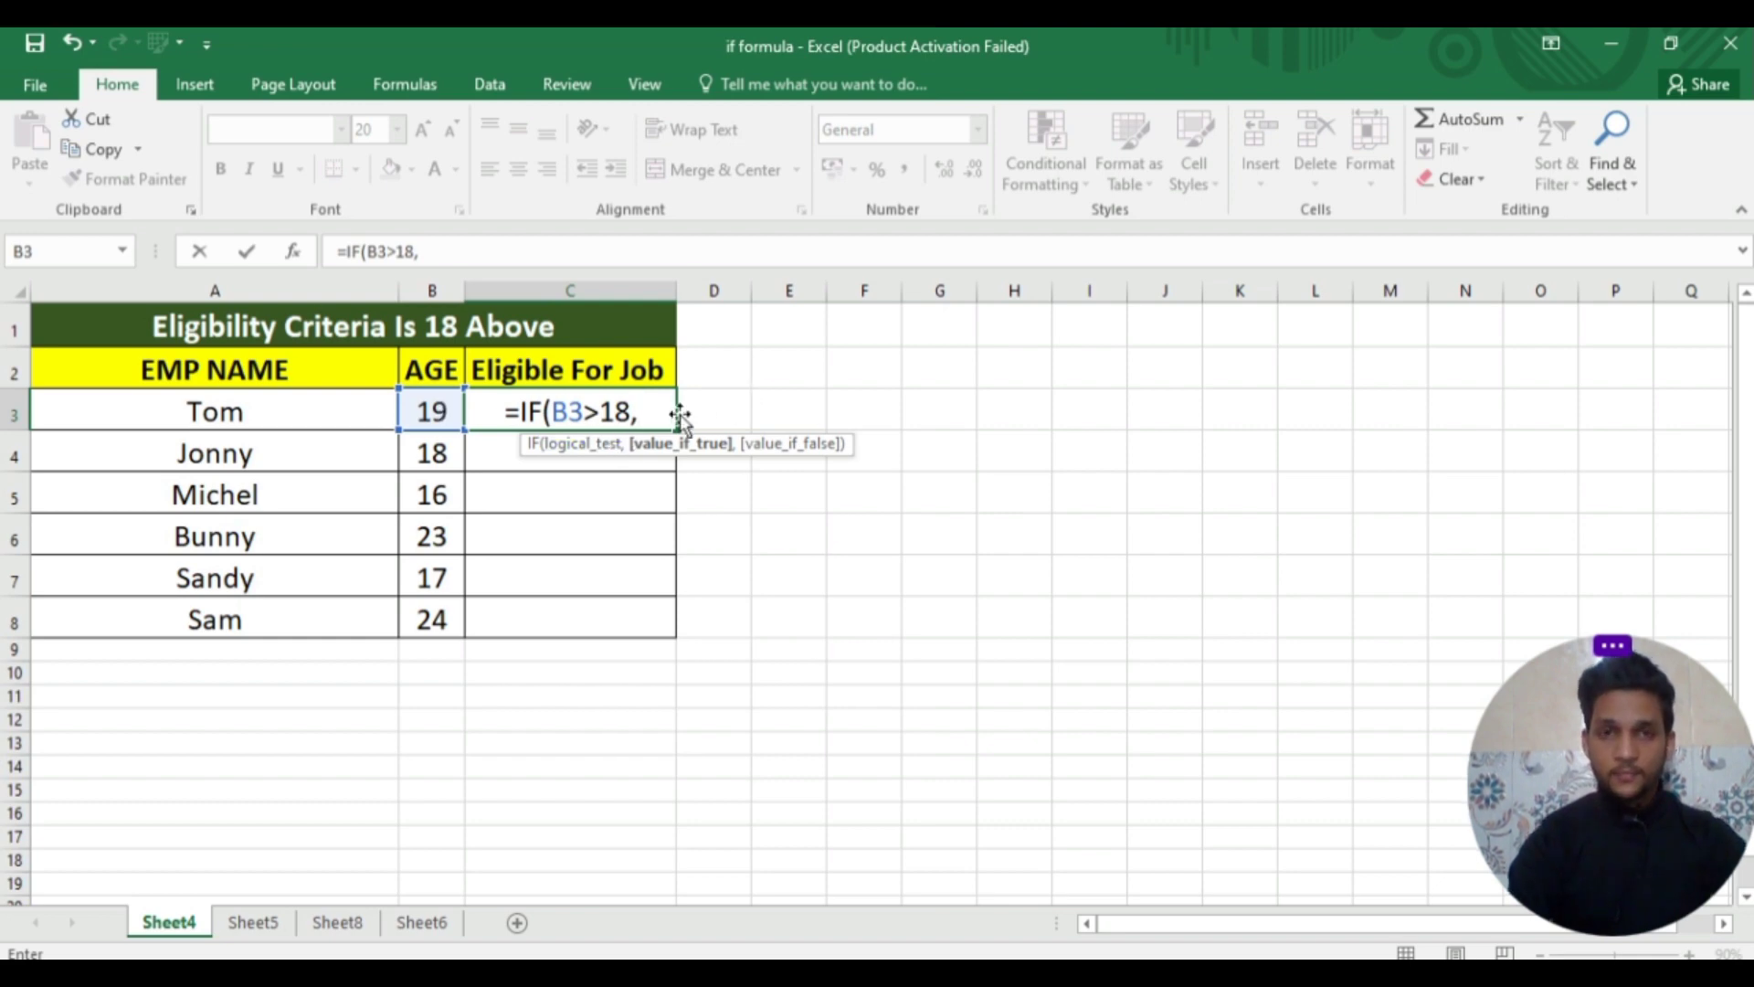
# Complete the IF formula in C3 so it returns "Yes" when true and "No" when false.
pyautogui.write('"')
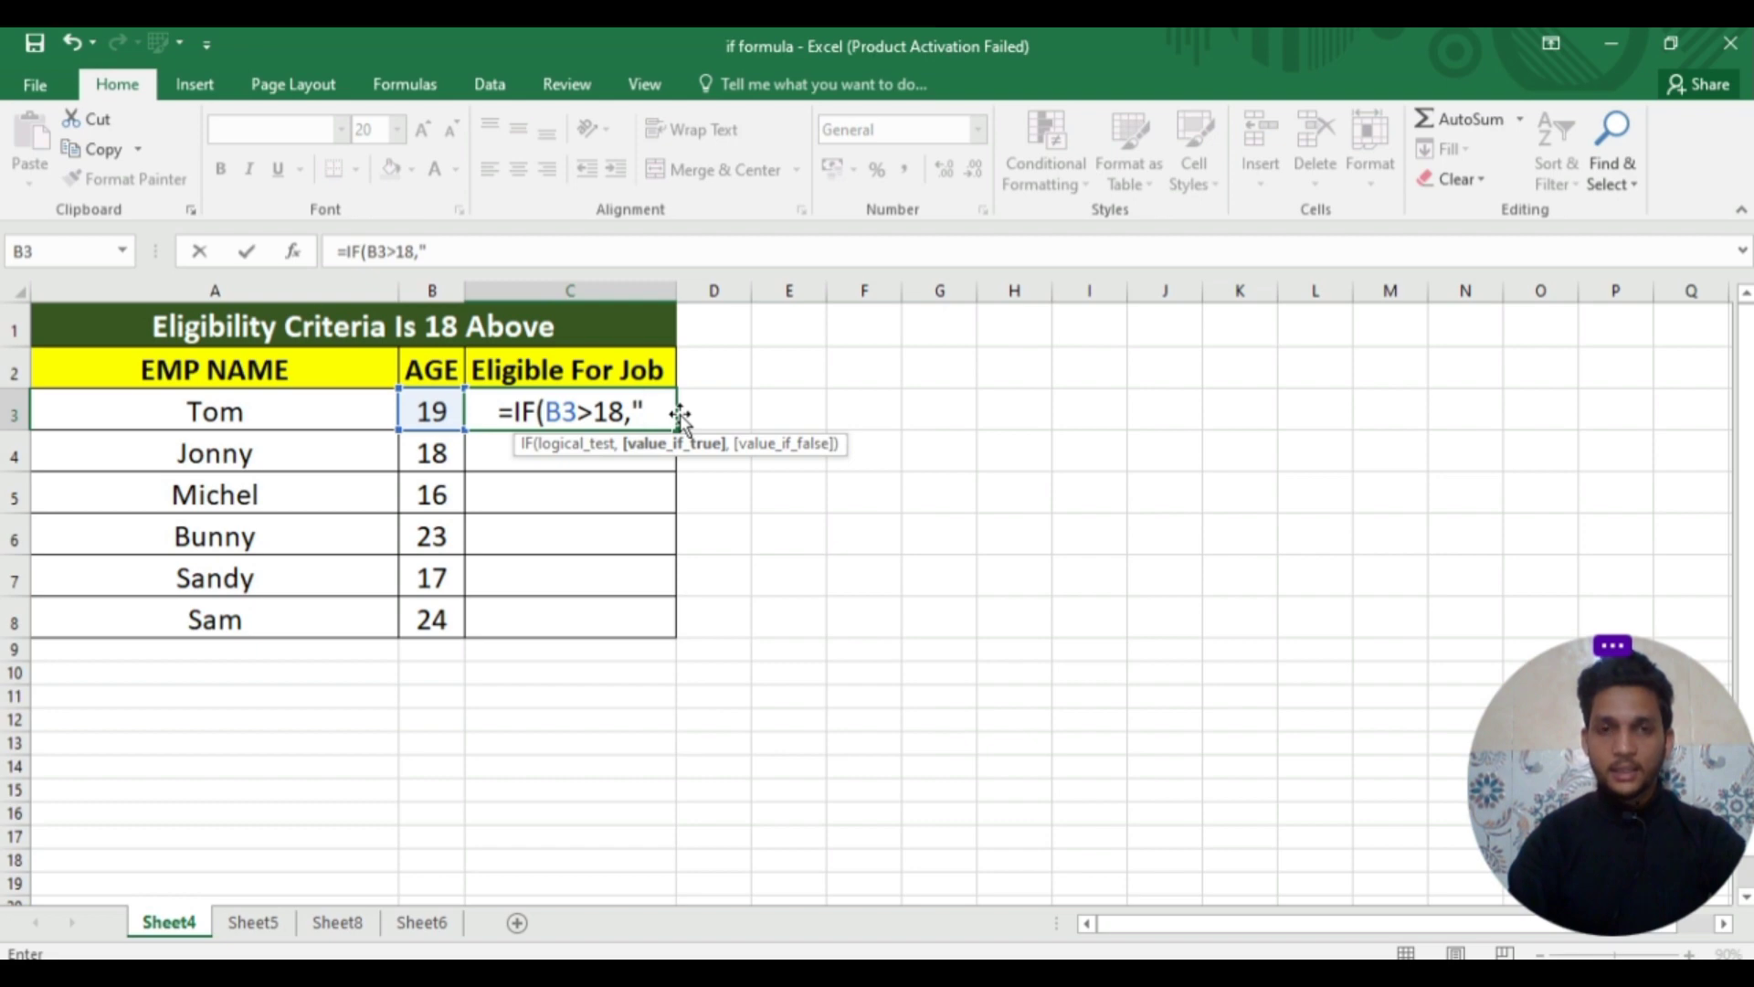
pyautogui.write('Yes')
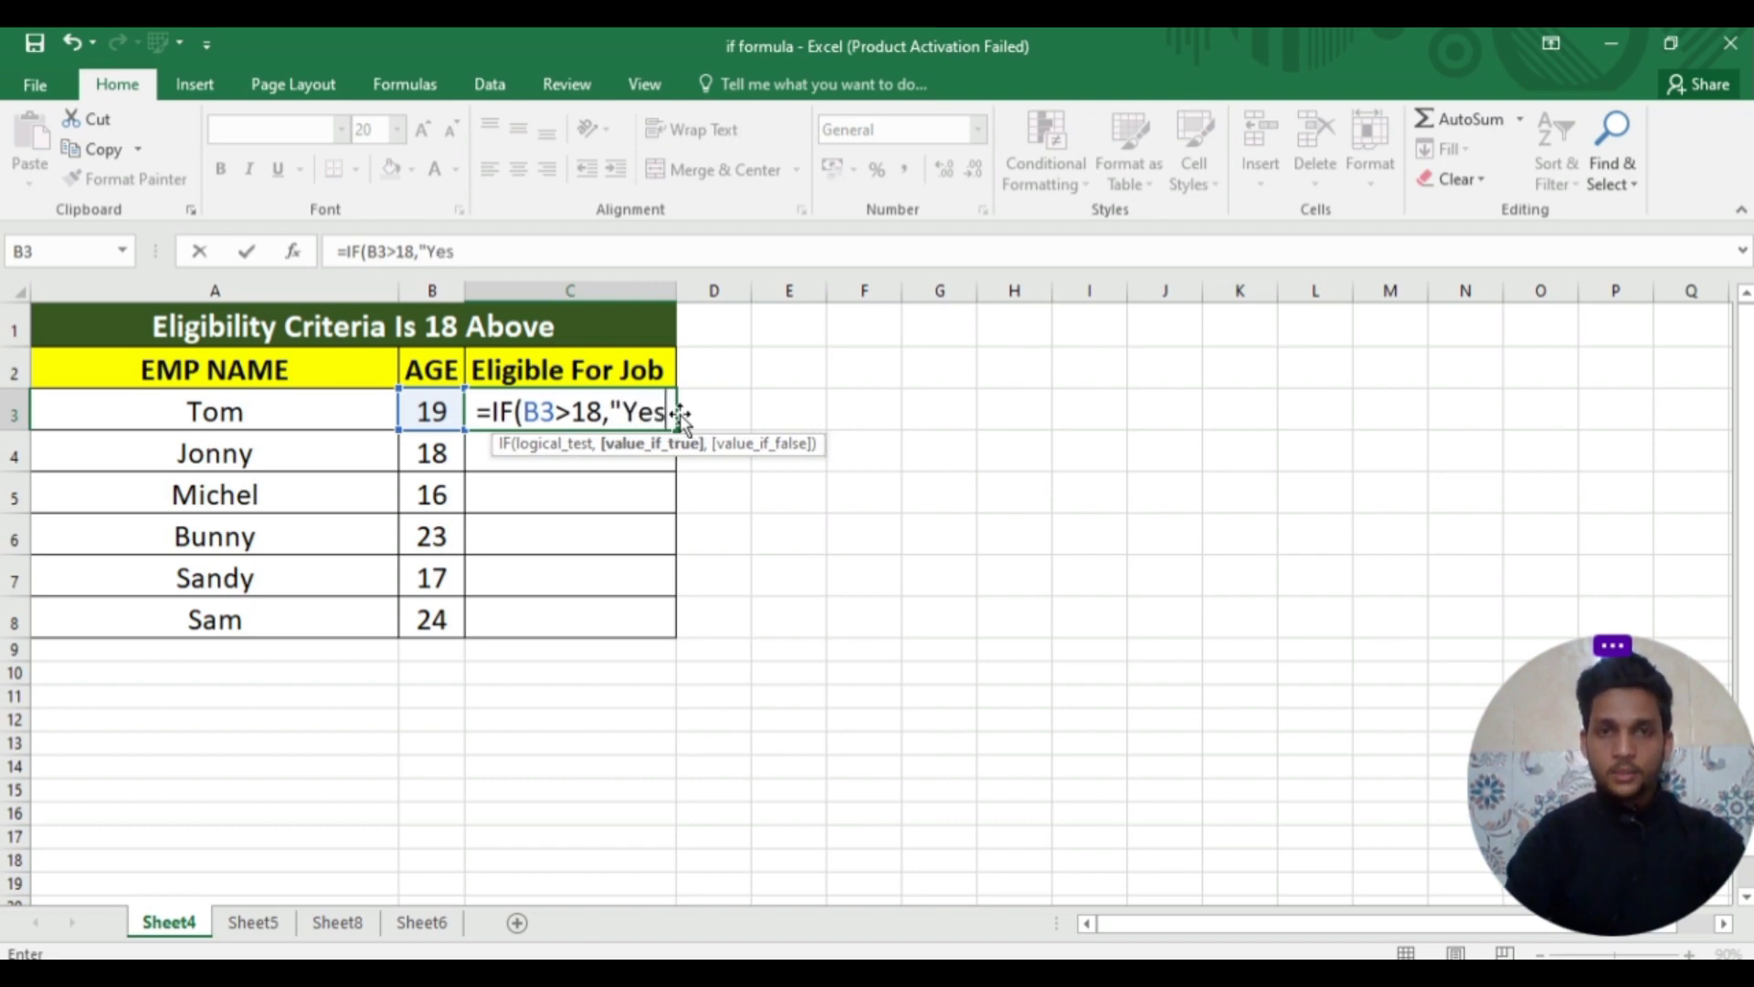
pyautogui.write('"')
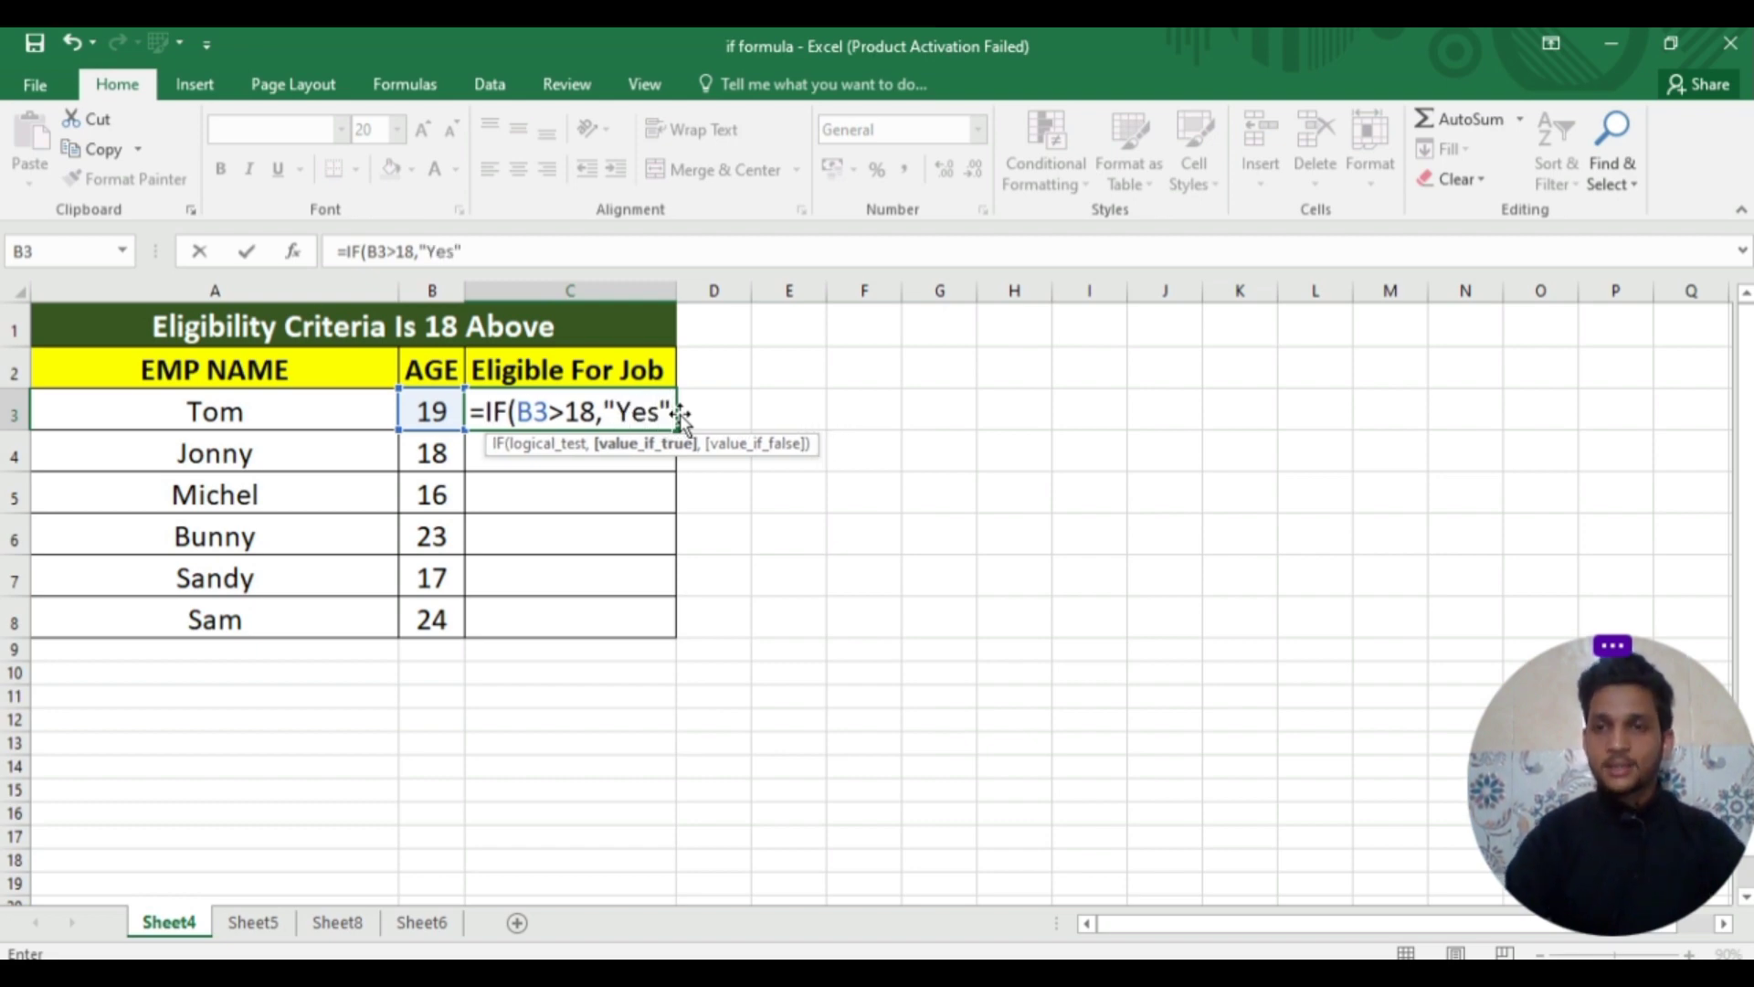
pyautogui.write(',')
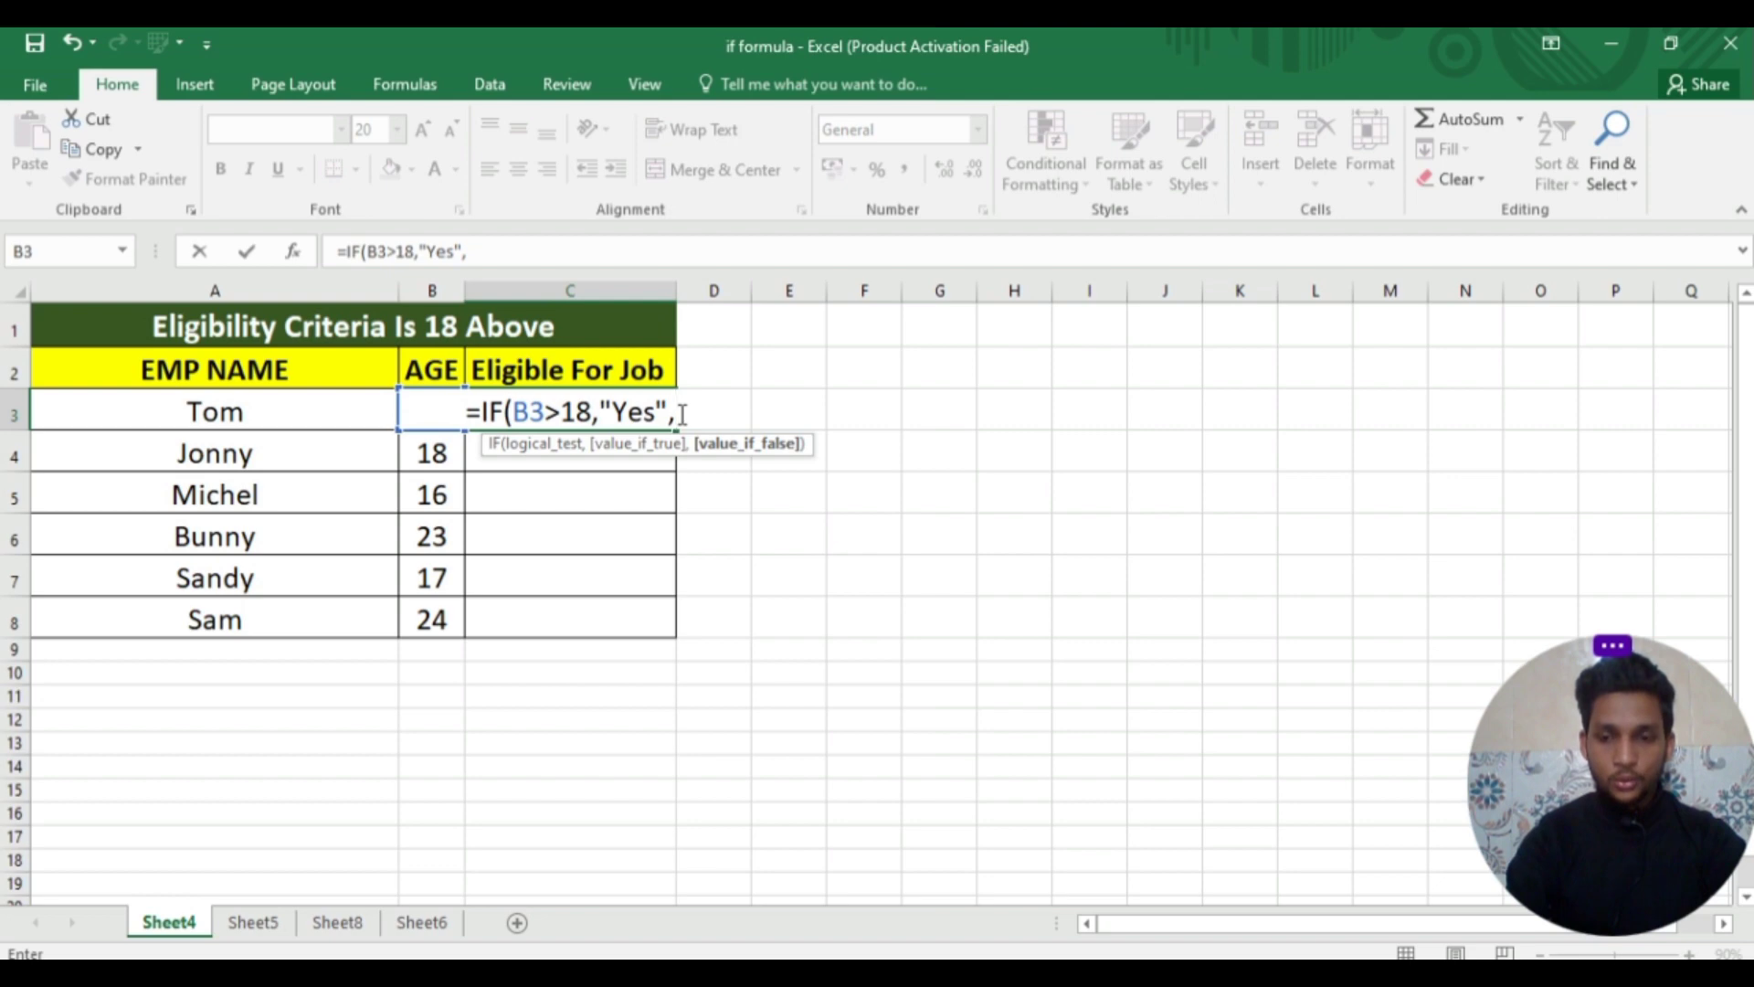
pyautogui.write('"')
pyautogui.write('N')
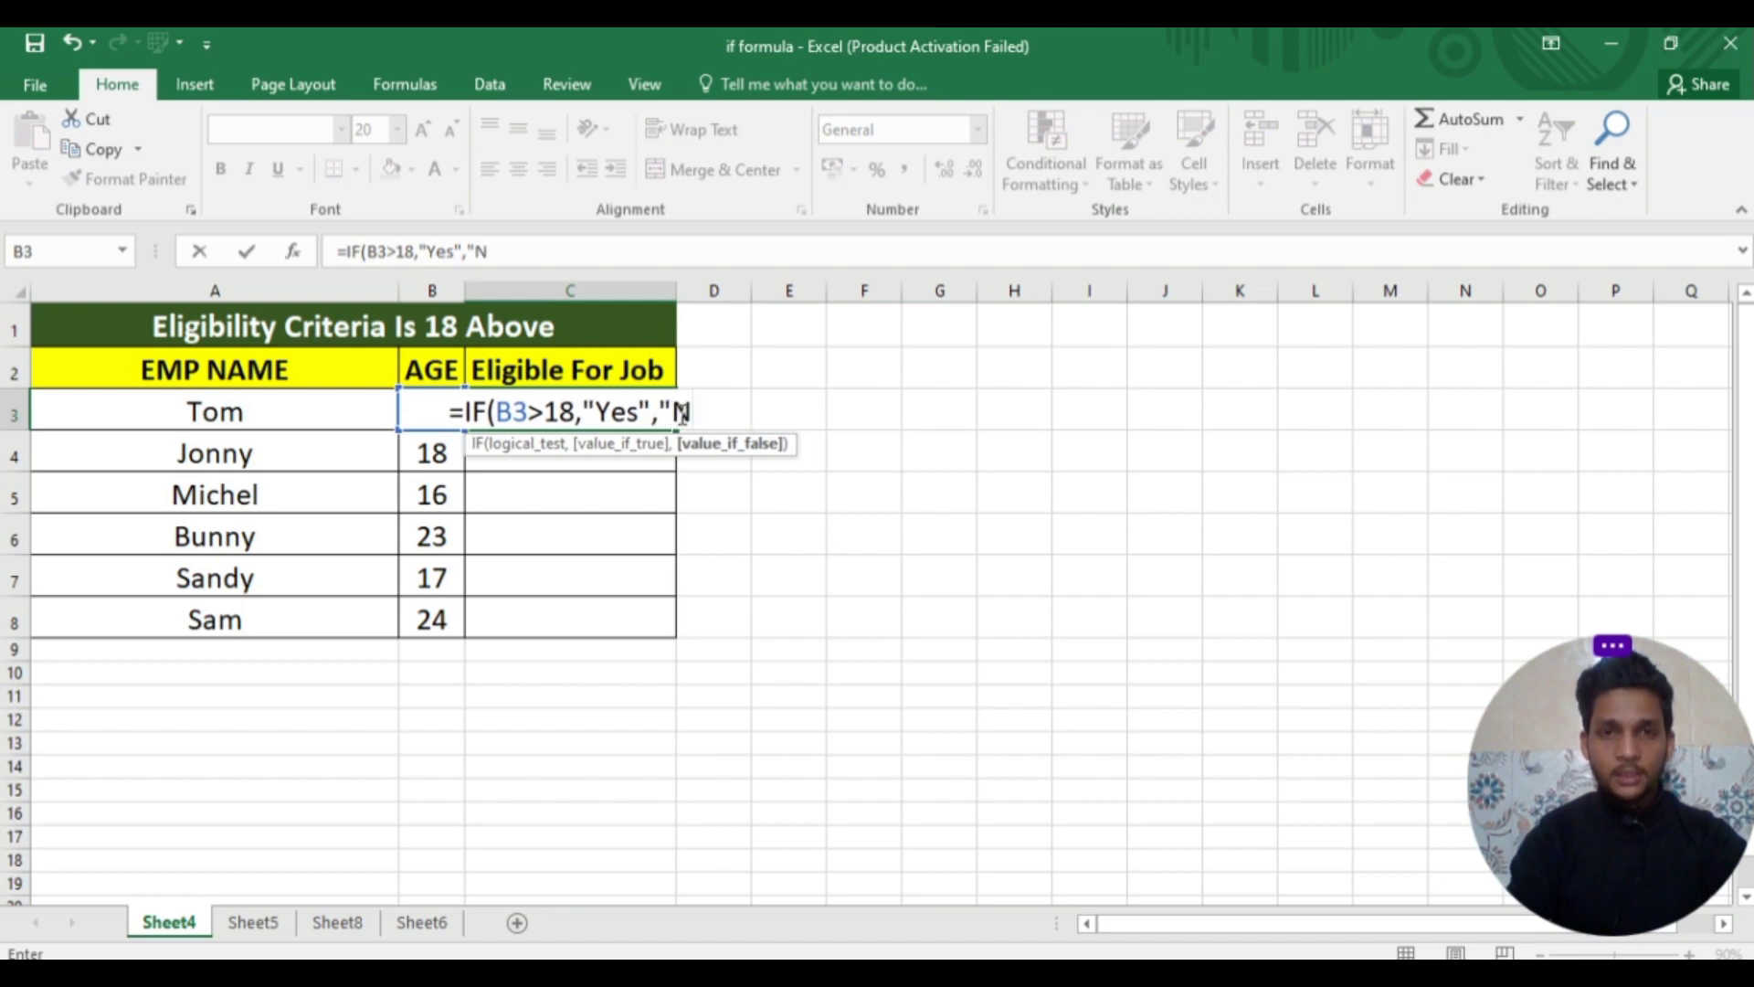
pyautogui.write('o"')
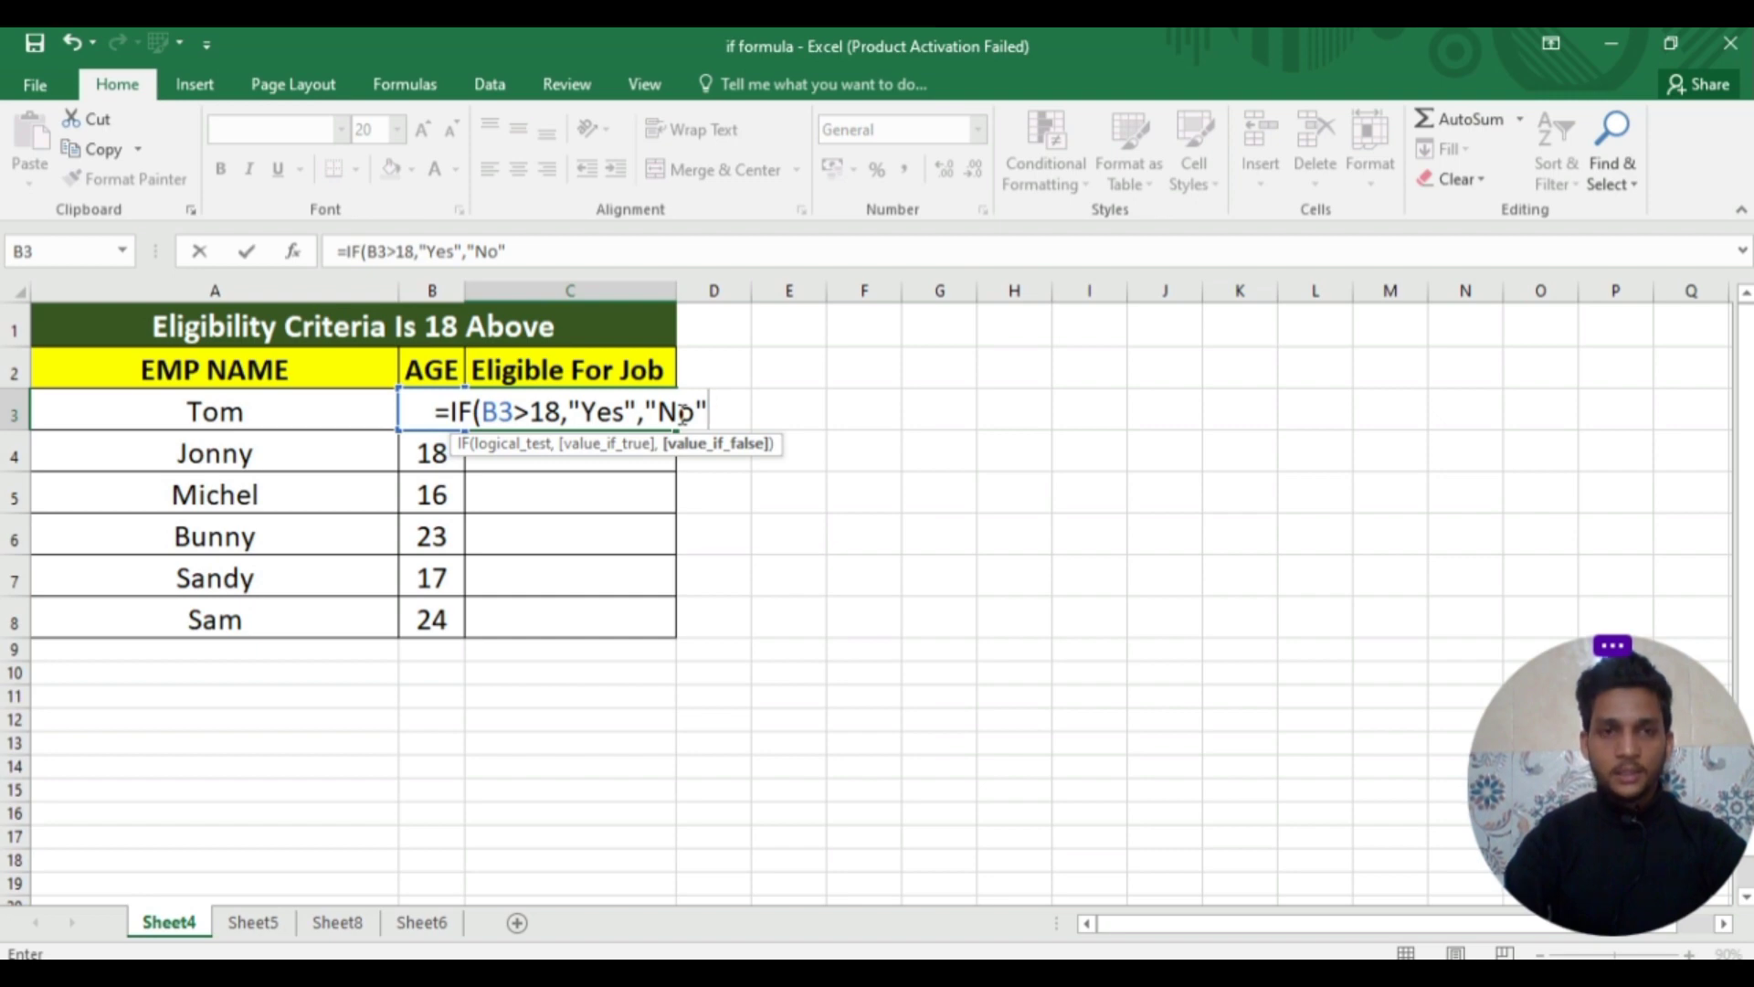
pyautogui.press('Return')
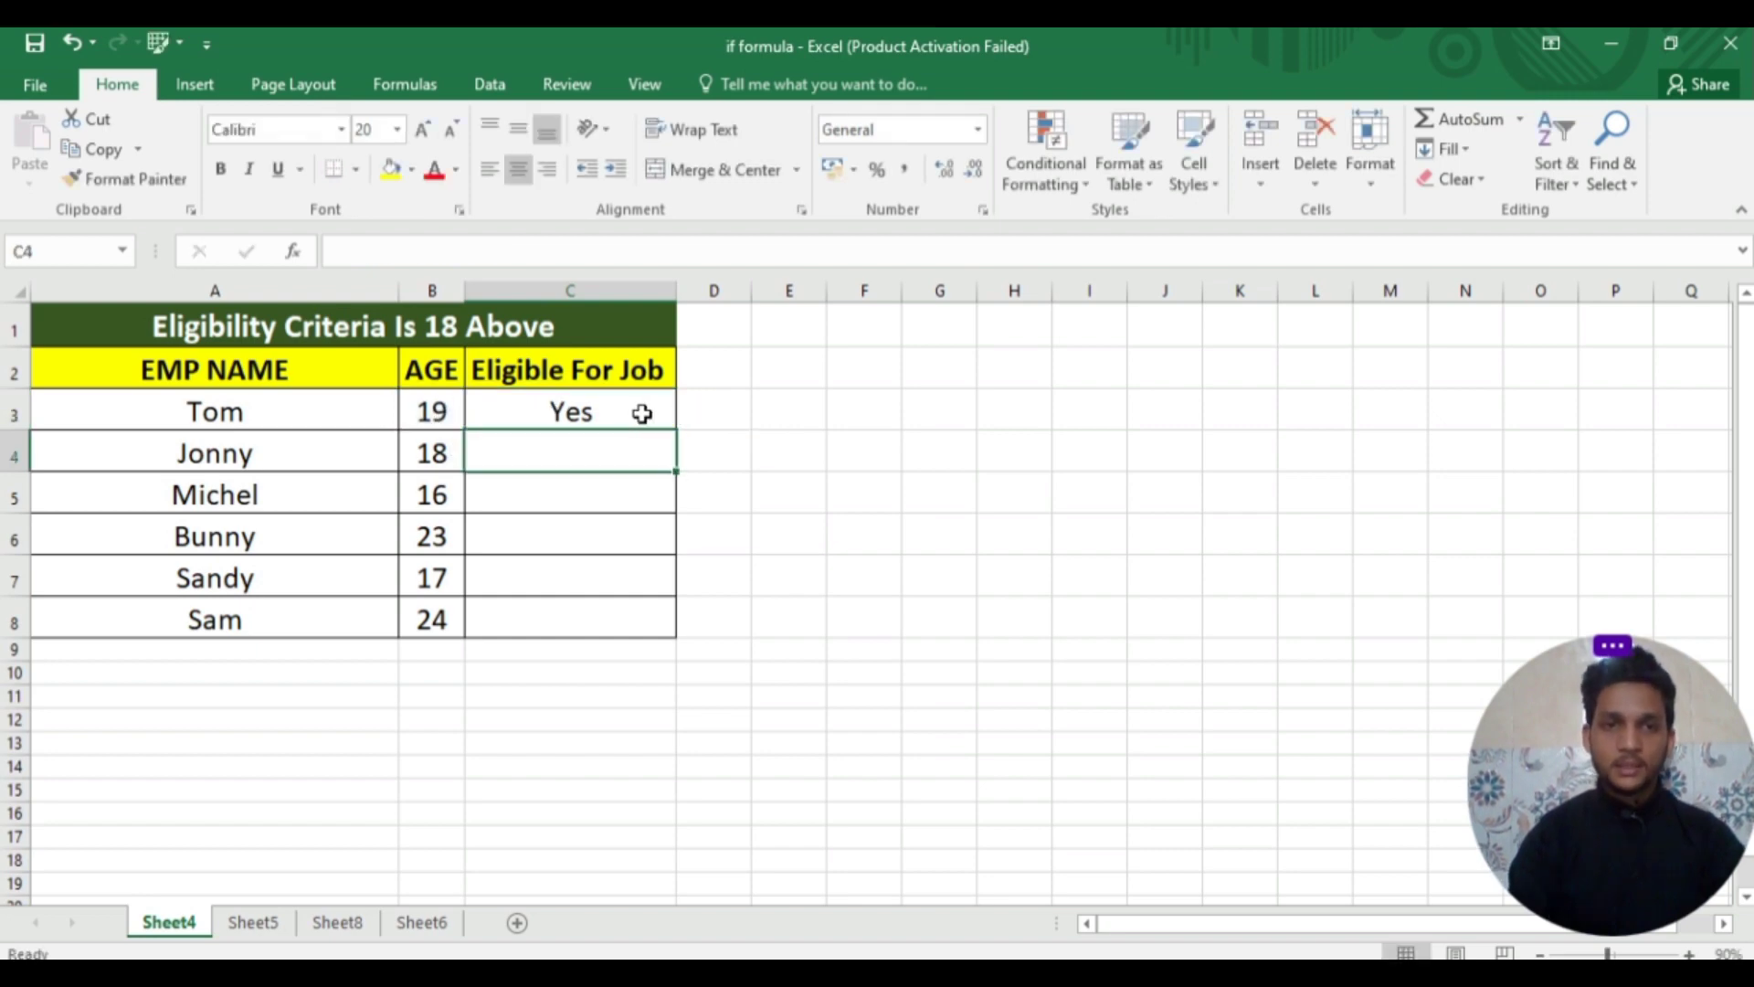
# Copy the eligibility formula from C3 down to C8 for all remaining employees.
pyautogui.click(645, 413)
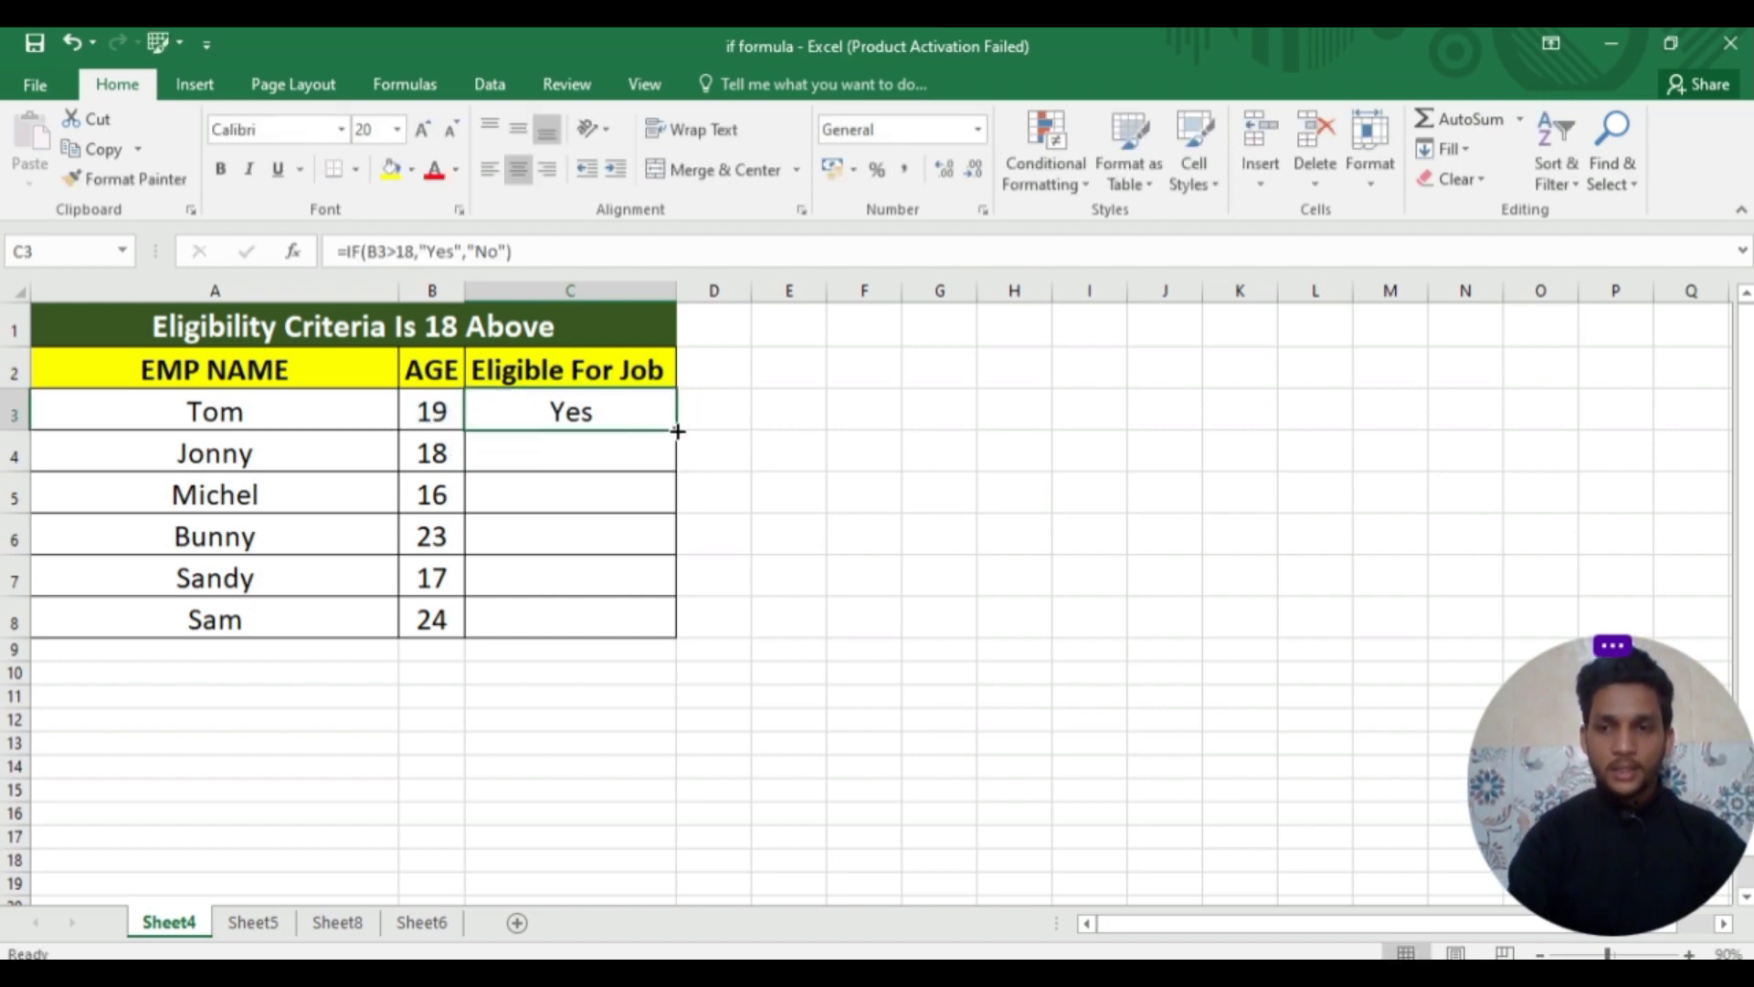
pyautogui.moveTo(678, 431); pyautogui.dragTo(658, 625)
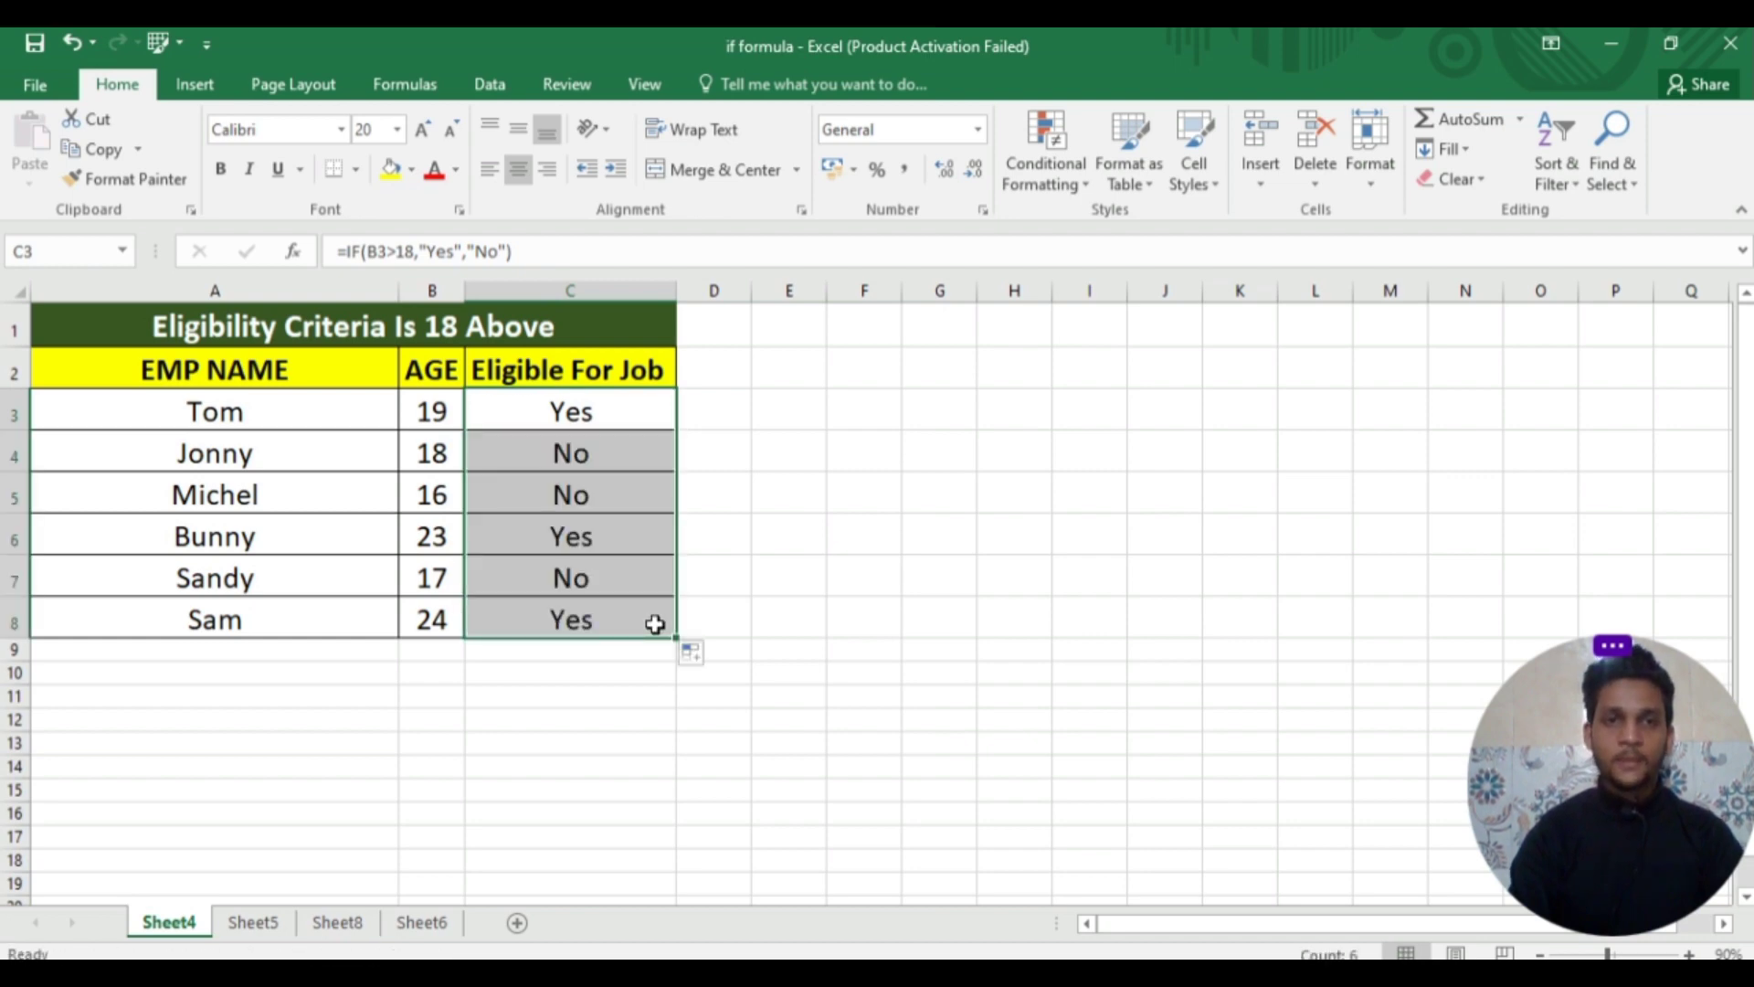
pyautogui.click(558, 414)
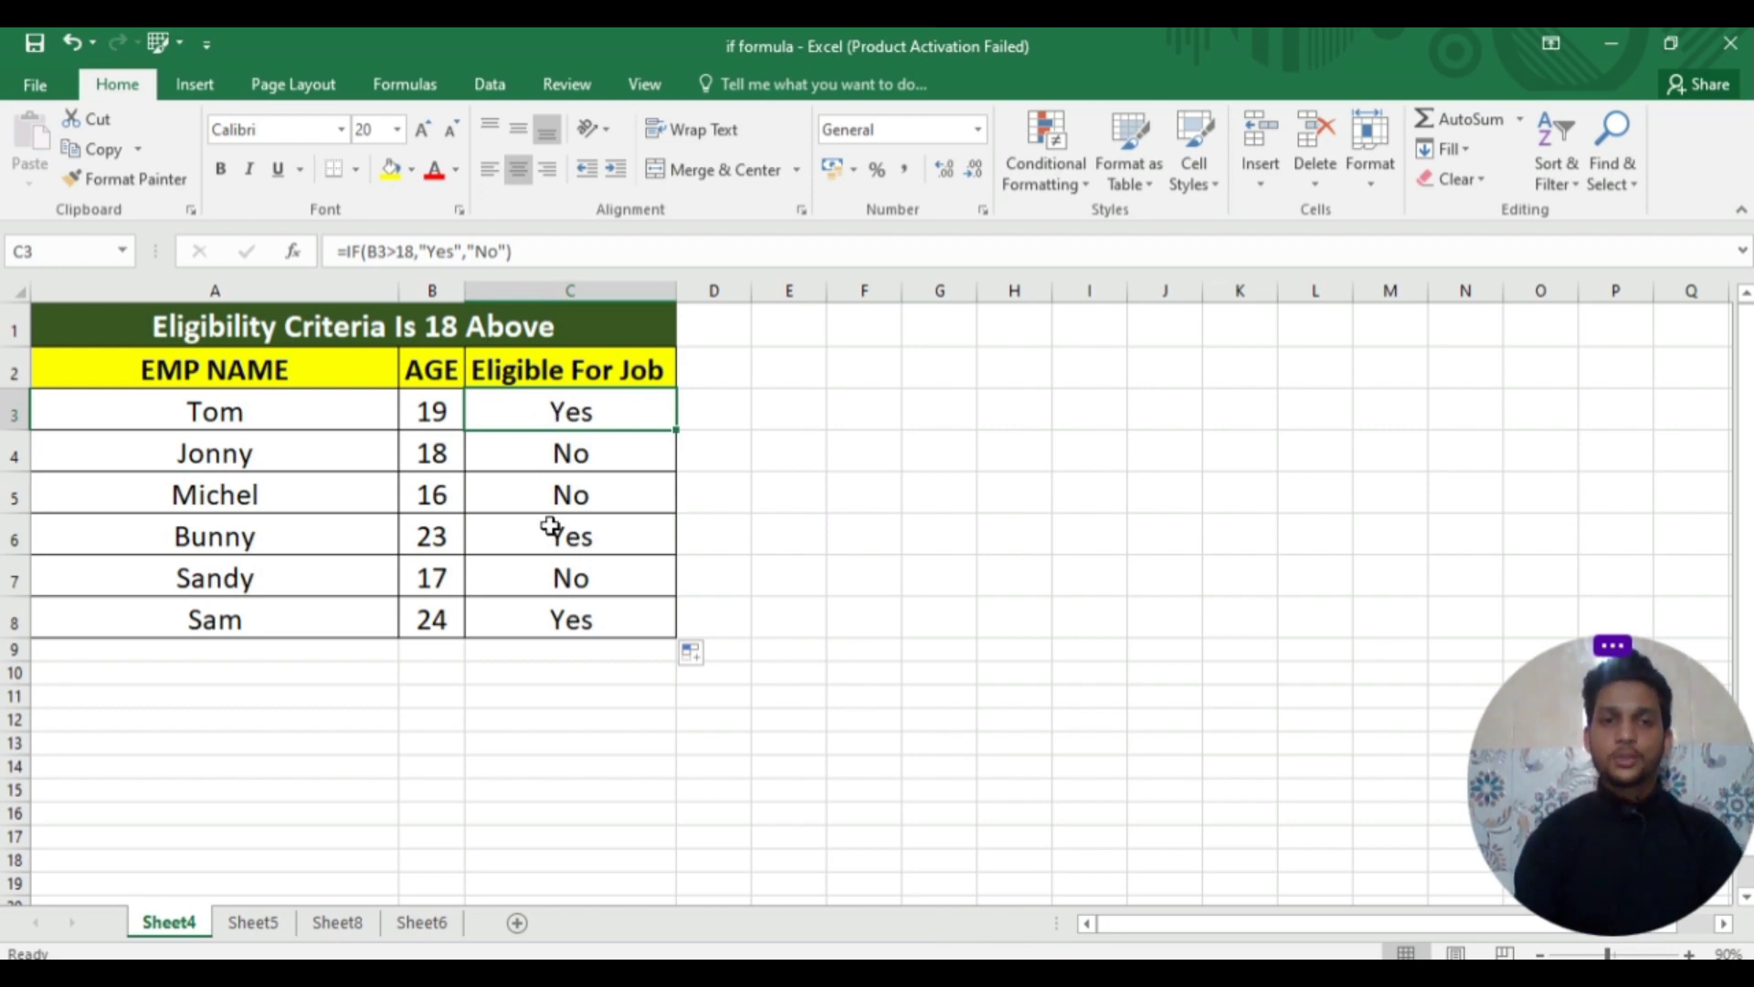
pyautogui.click(547, 453)
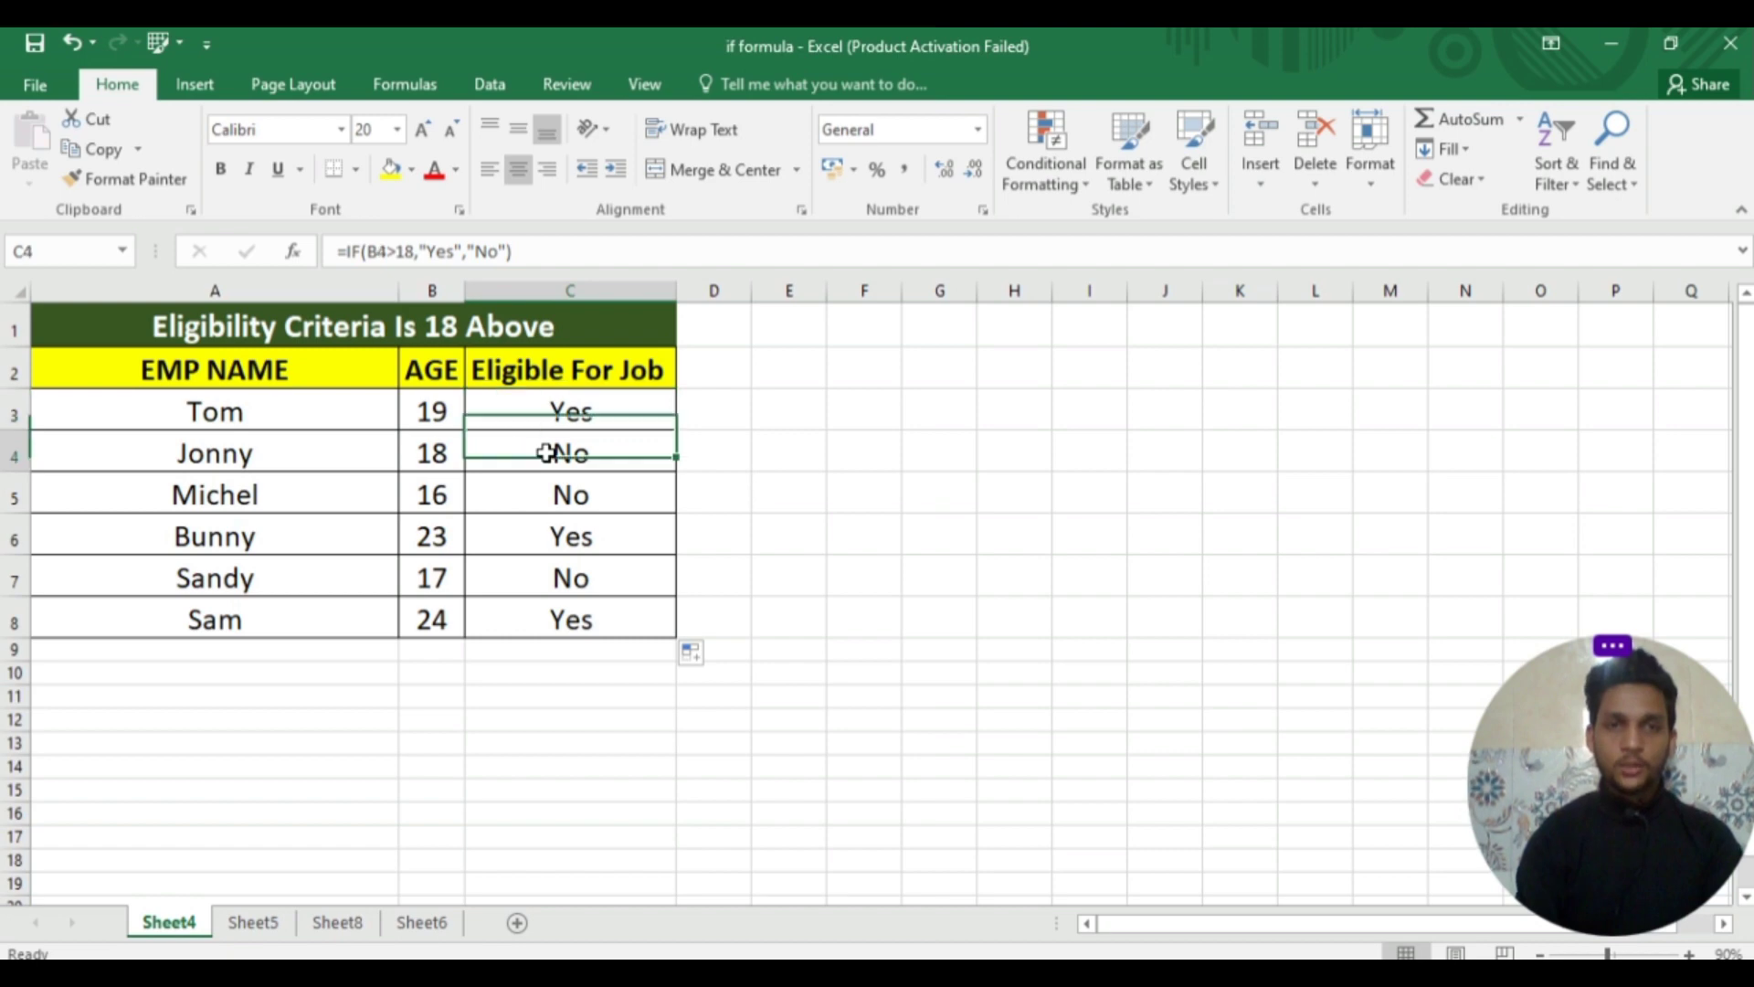
# Change the condition of the formula in C3 to B3>=18 so that age 18 also qualifies.
pyautogui.click(528, 411)
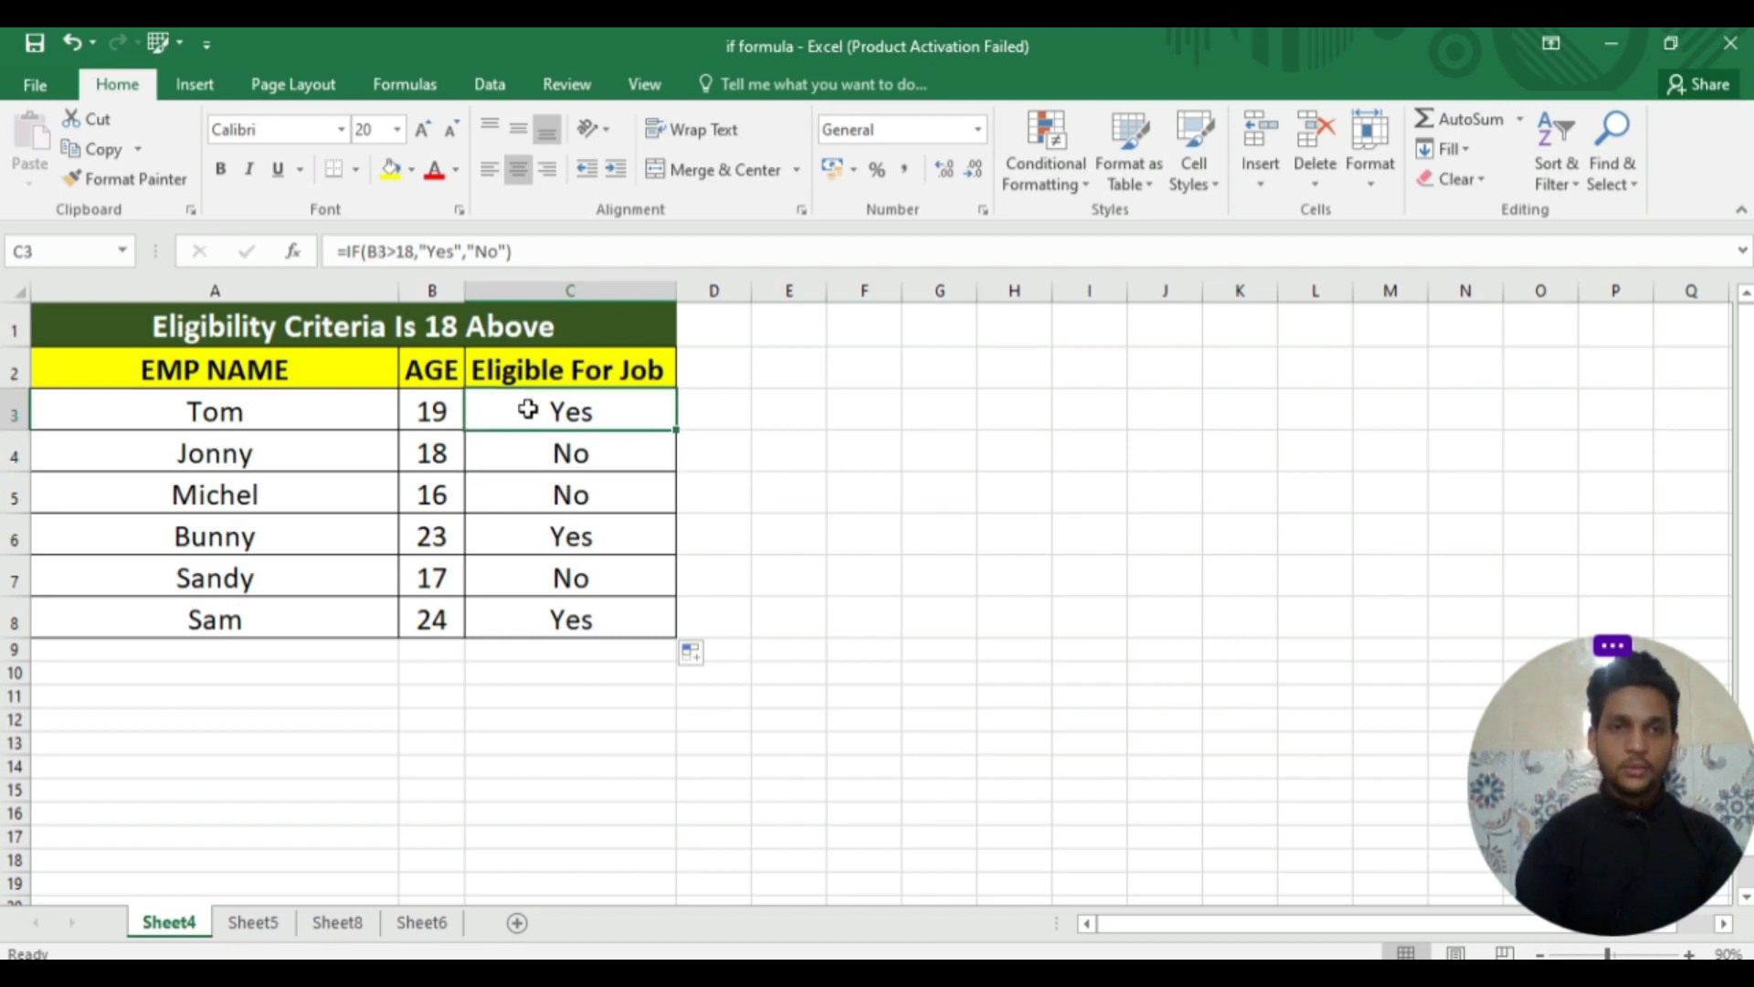
pyautogui.click(399, 254)
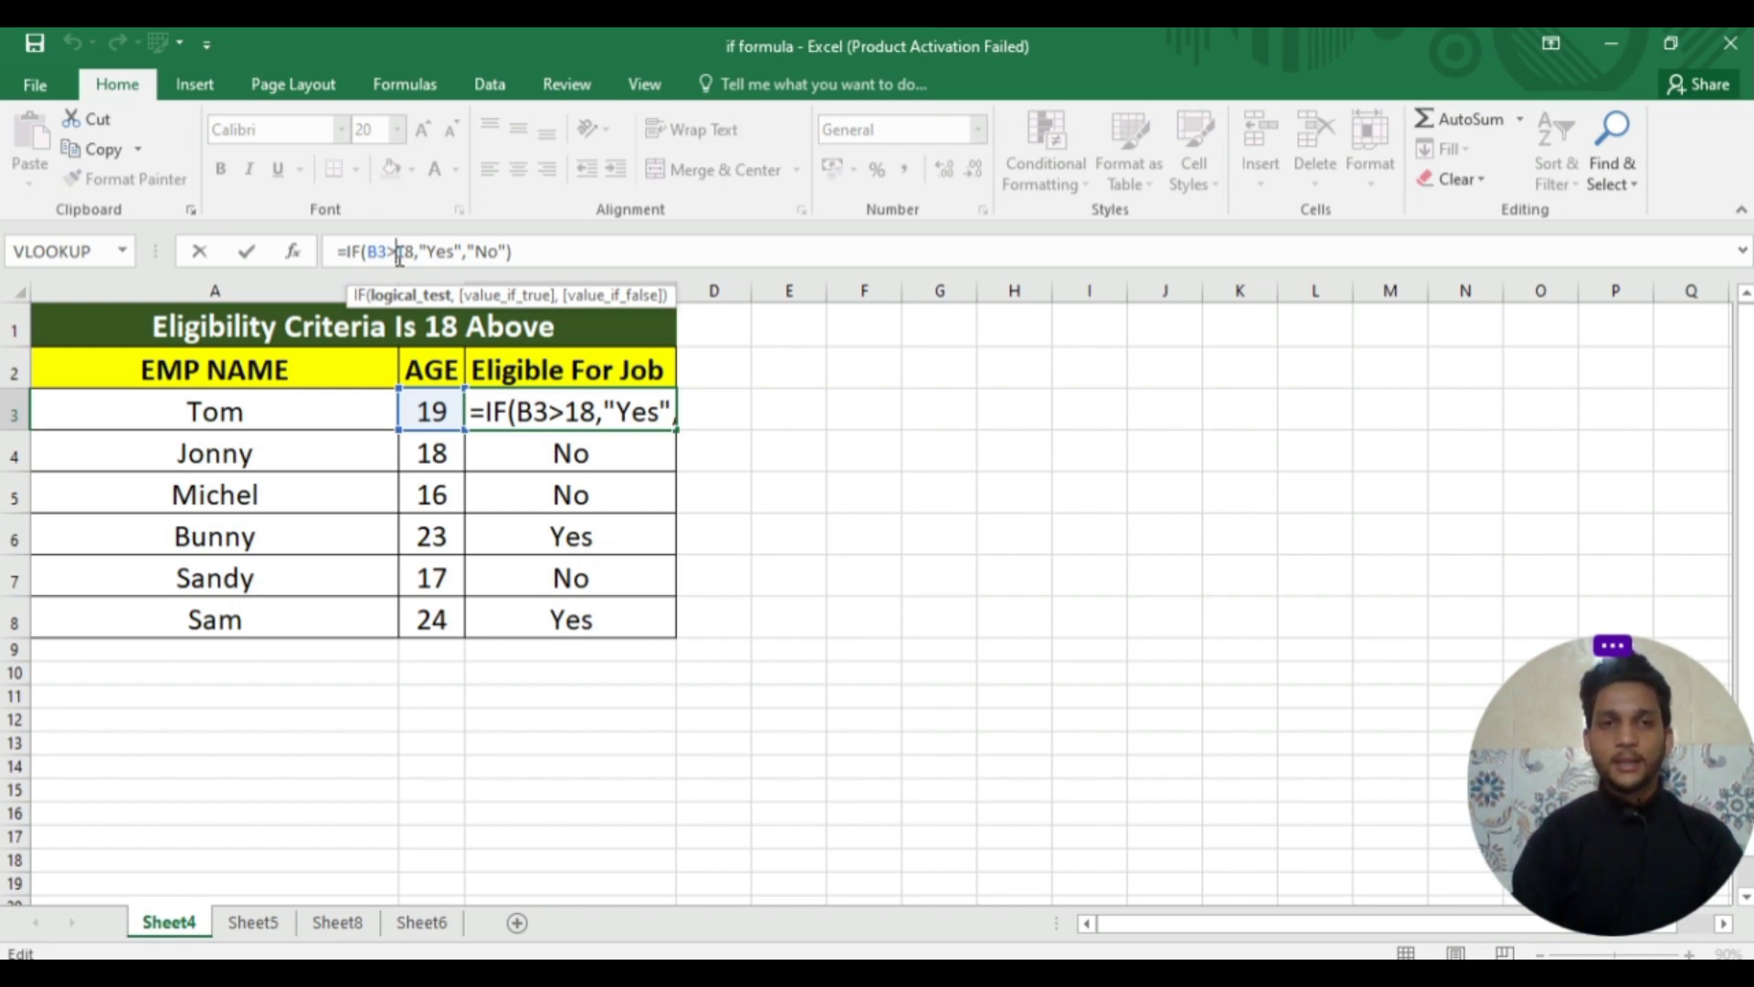
pyautogui.write('=')
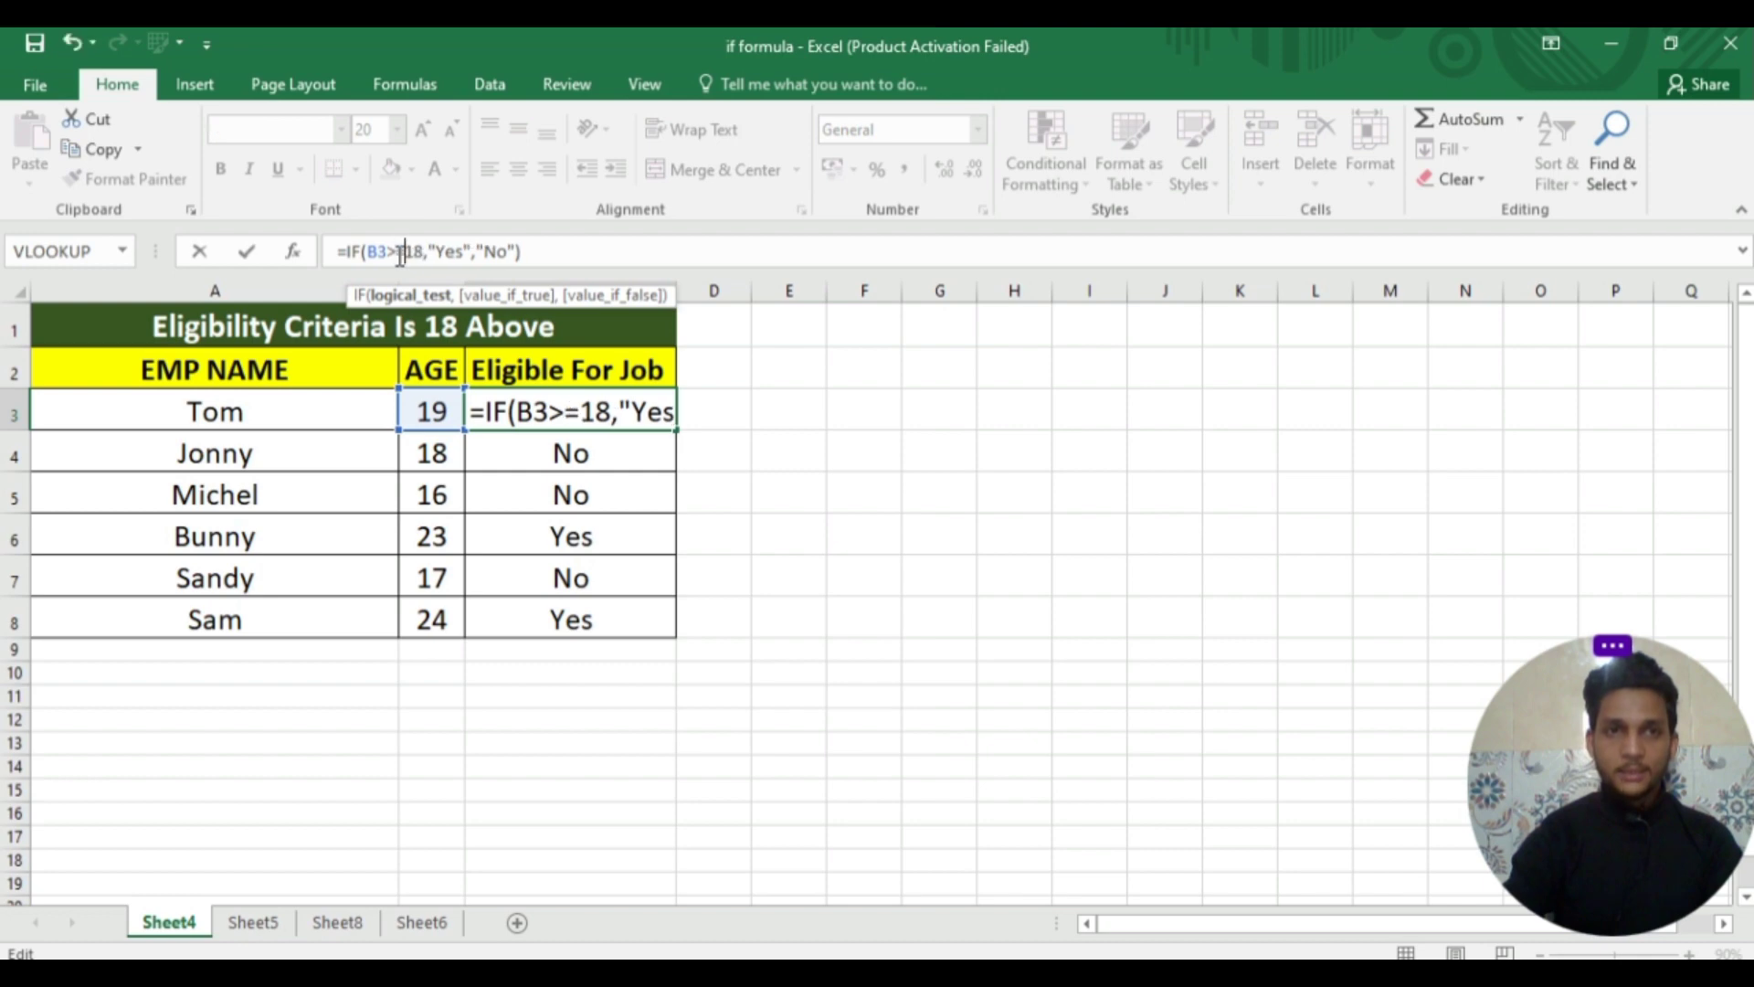
pyautogui.press('Return')
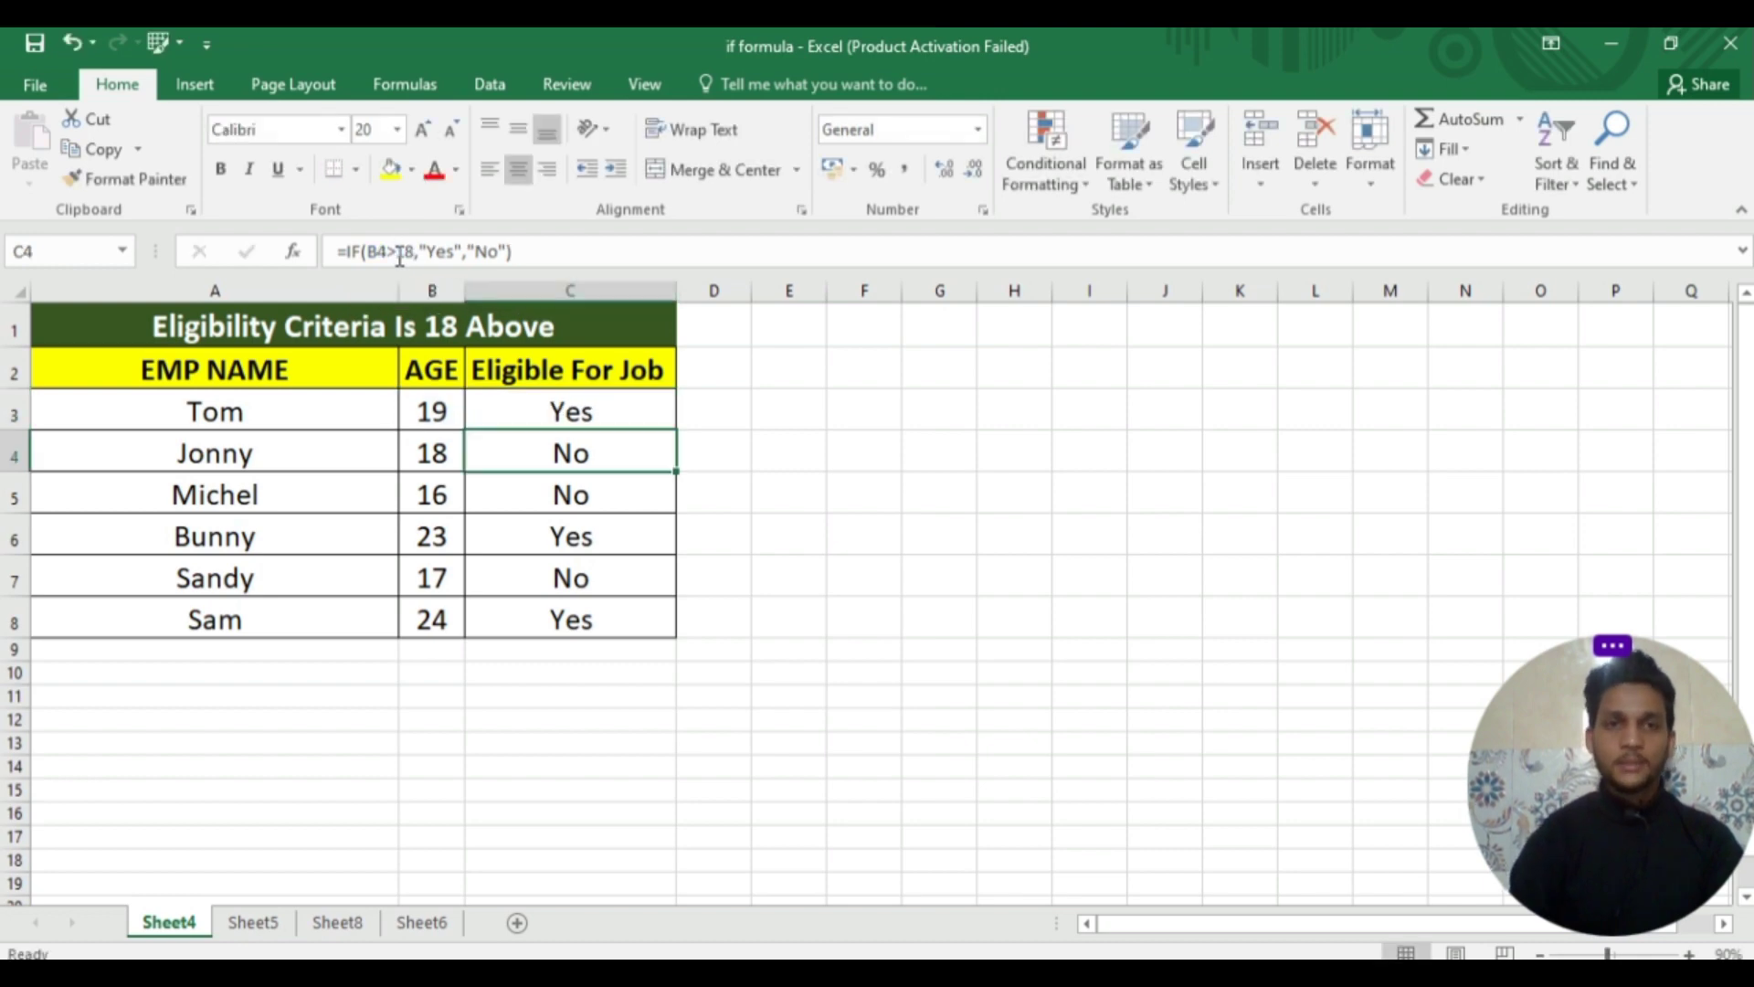
# Fill the corrected >=18 formula from C3 down through C8.
pyautogui.click(612, 413)
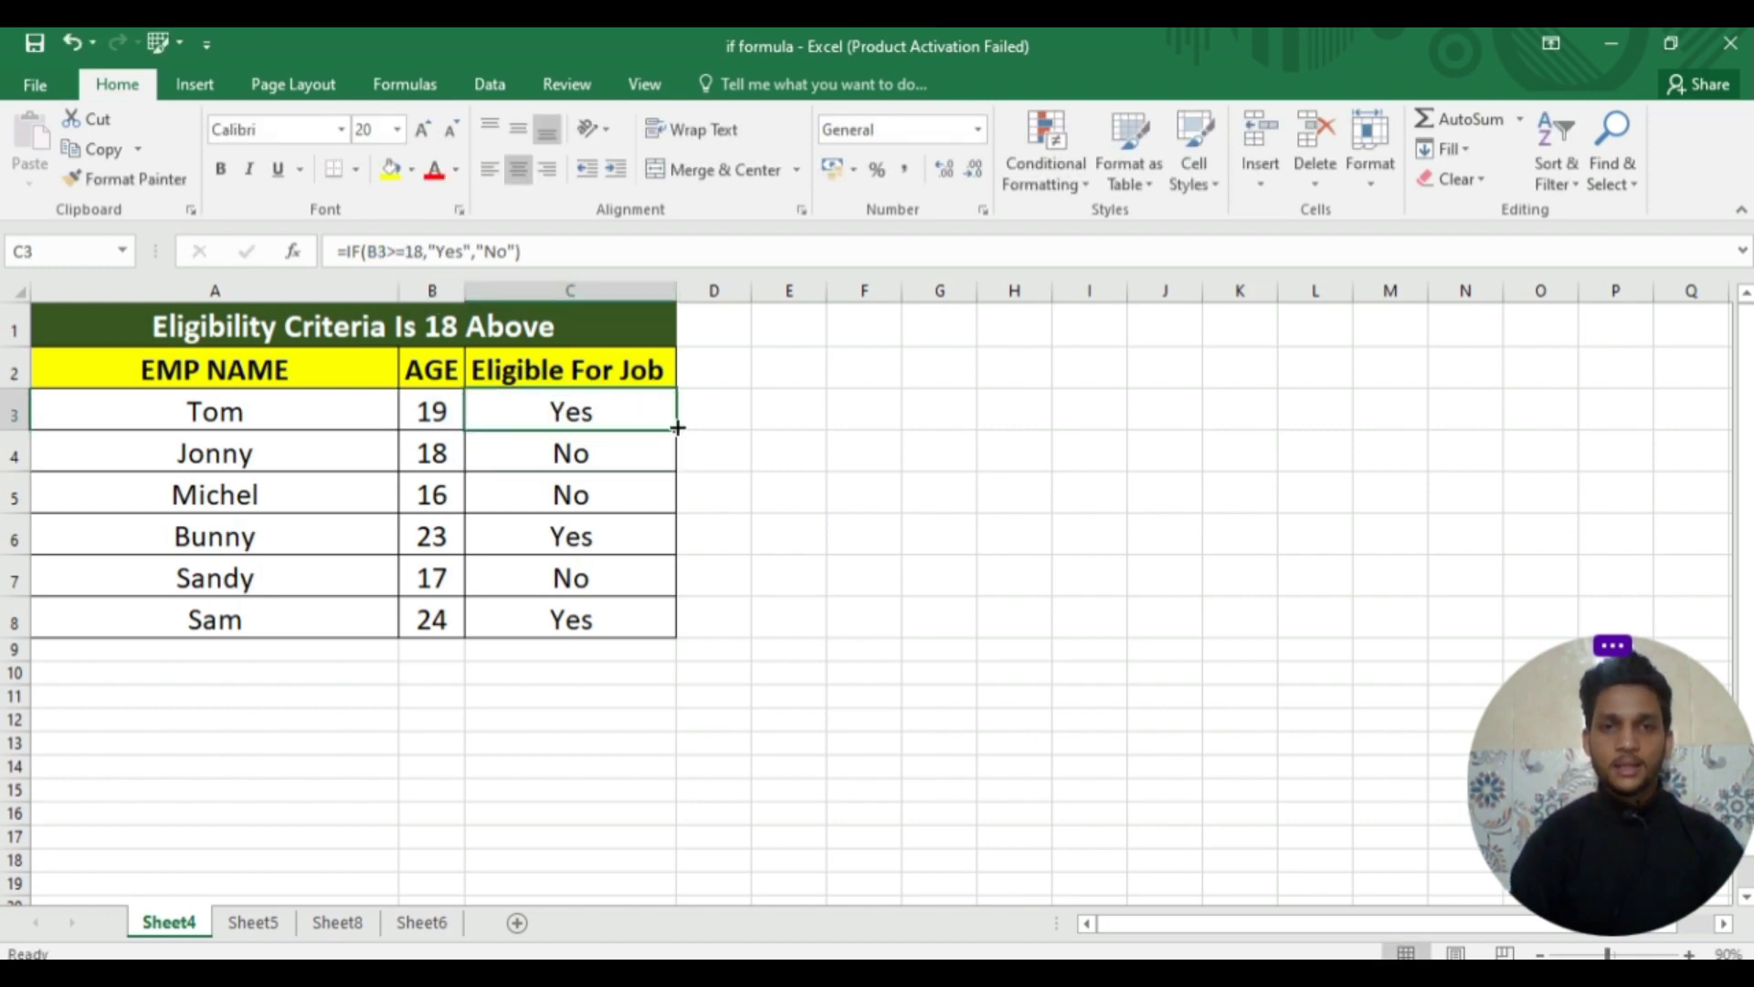
pyautogui.moveTo(677, 430); pyautogui.dragTo(676, 628)
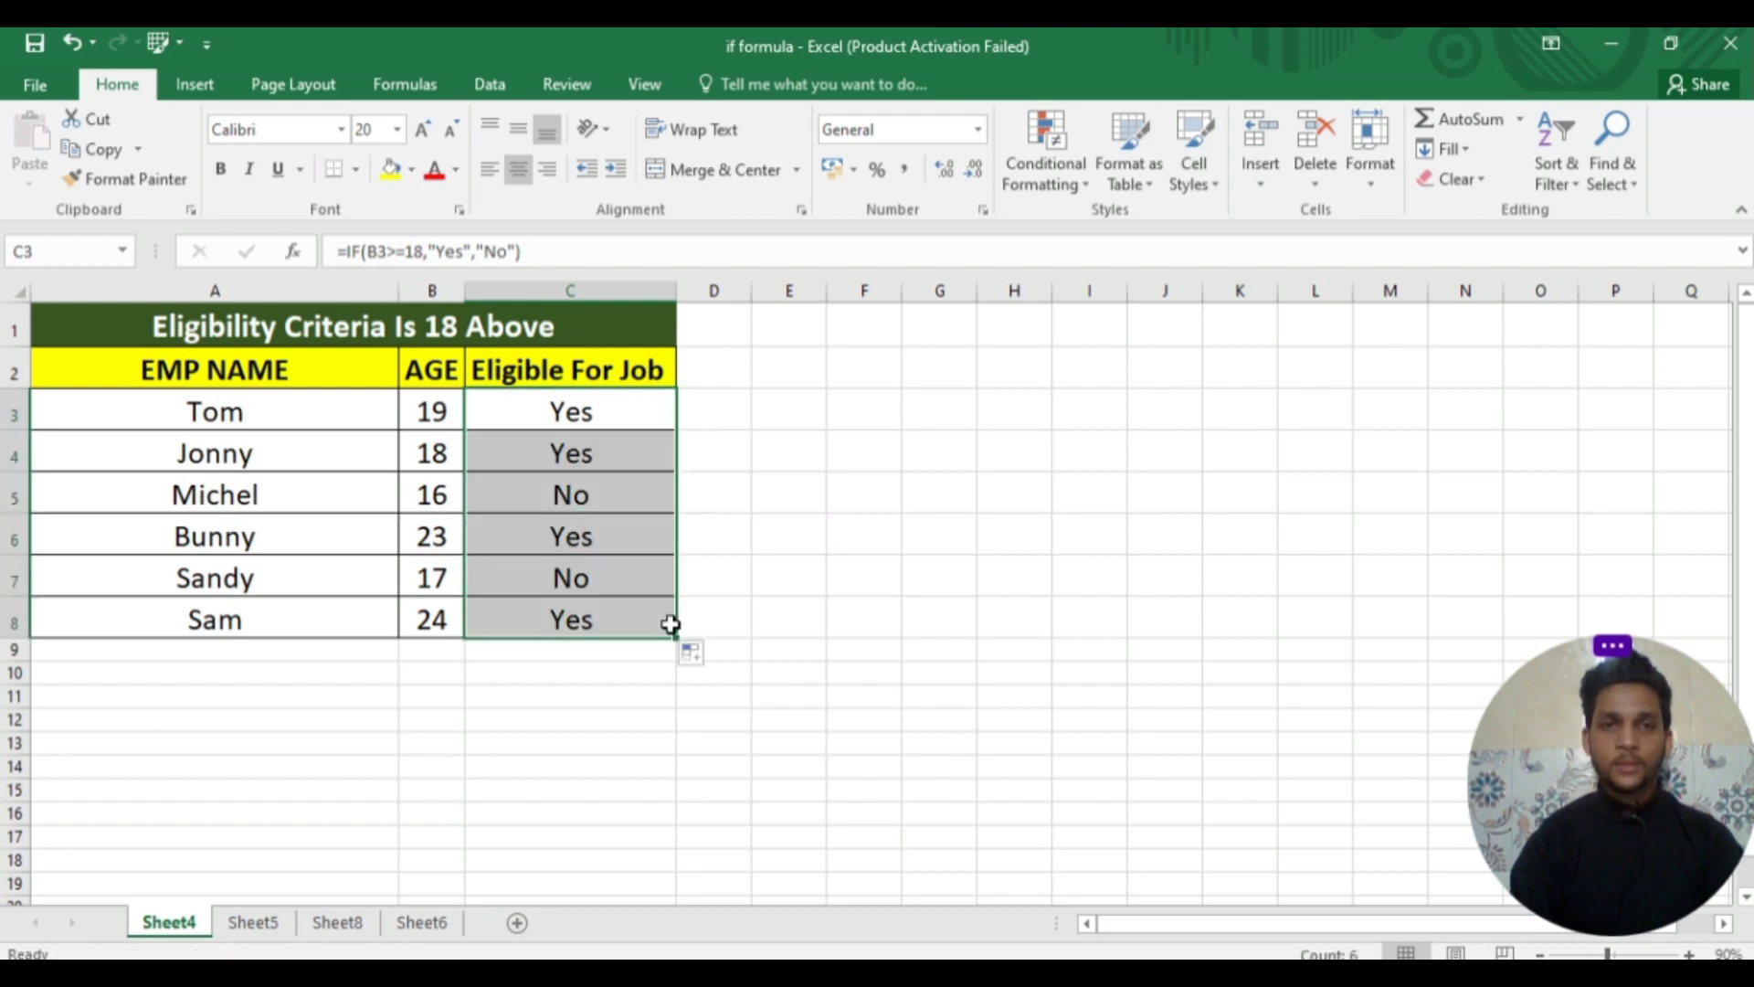
pyautogui.click(630, 442)
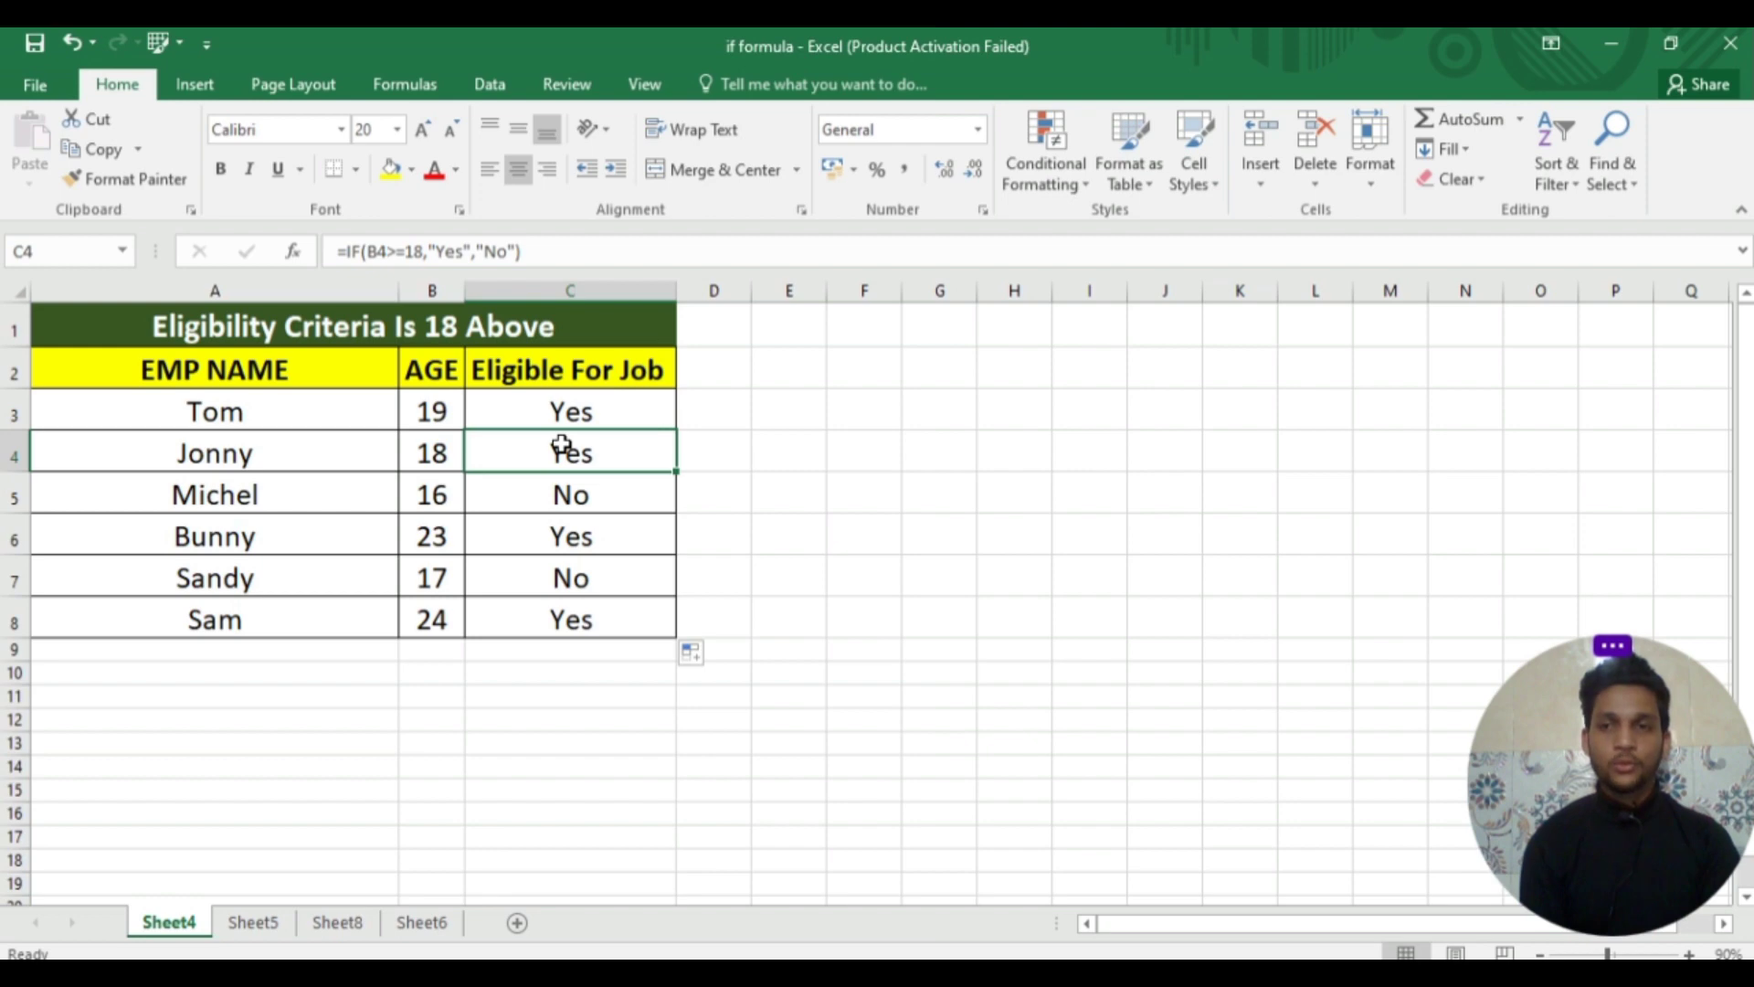
# Change the true result of the IF formula in C3 to "Eligible".
pyautogui.click(561, 404)
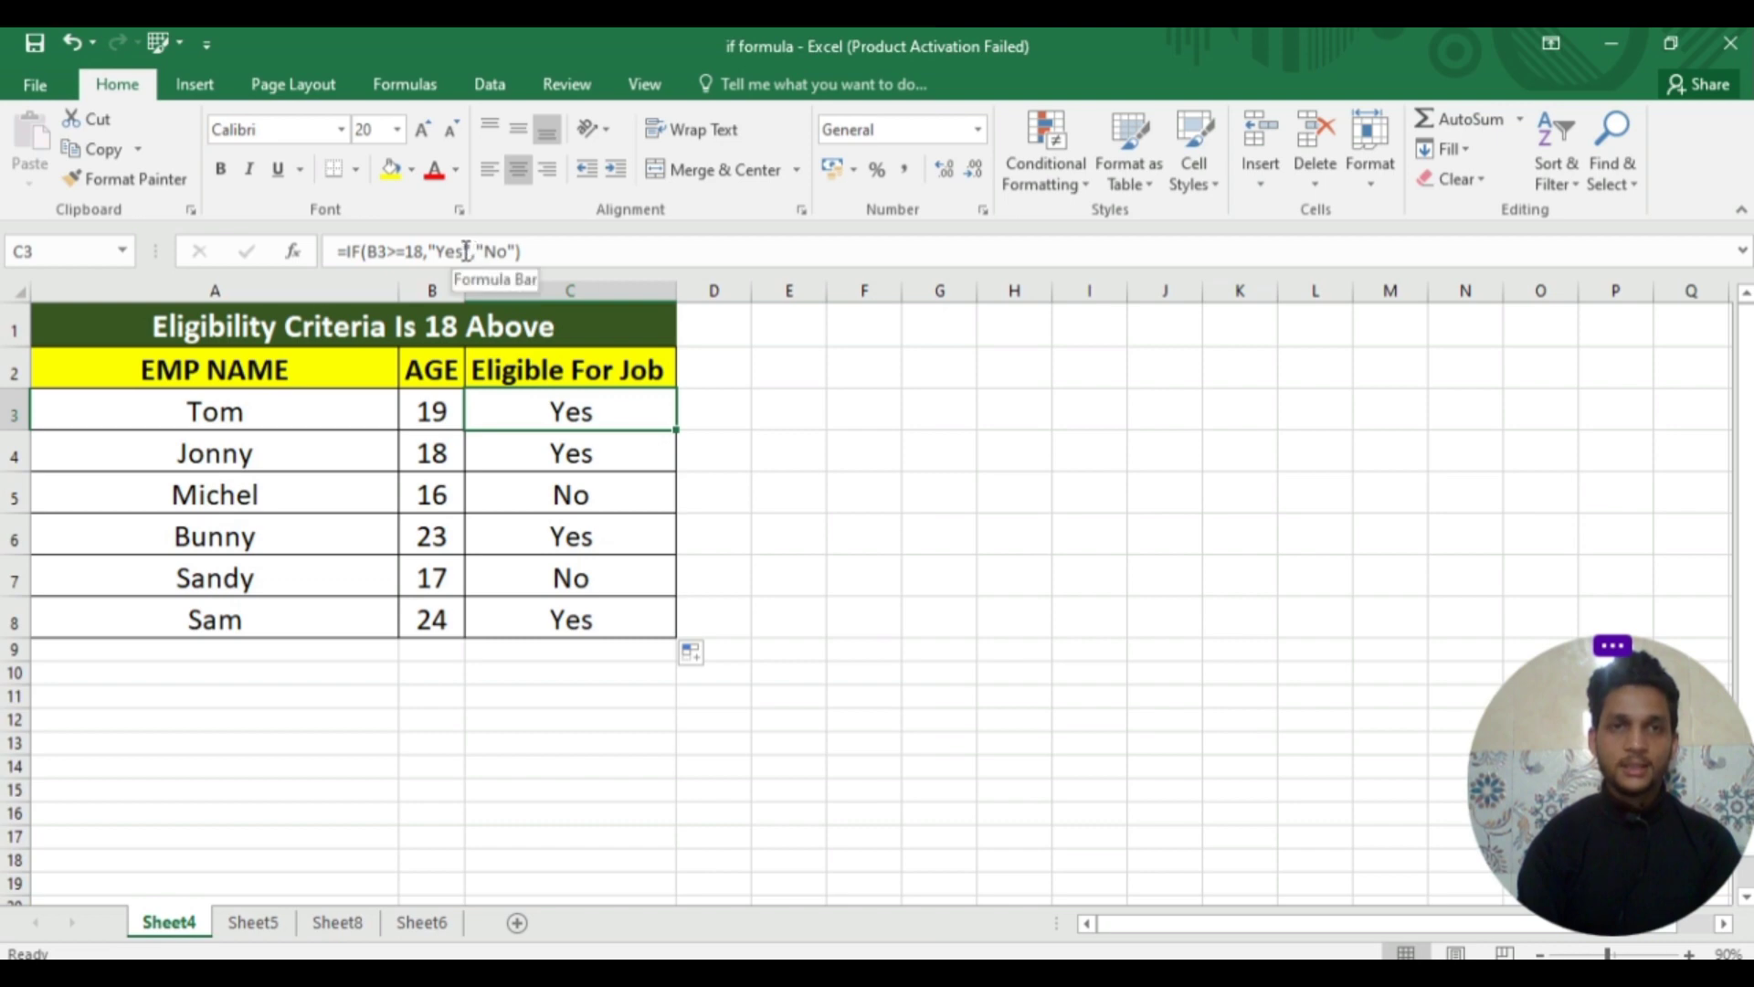
pyautogui.click(466, 251)
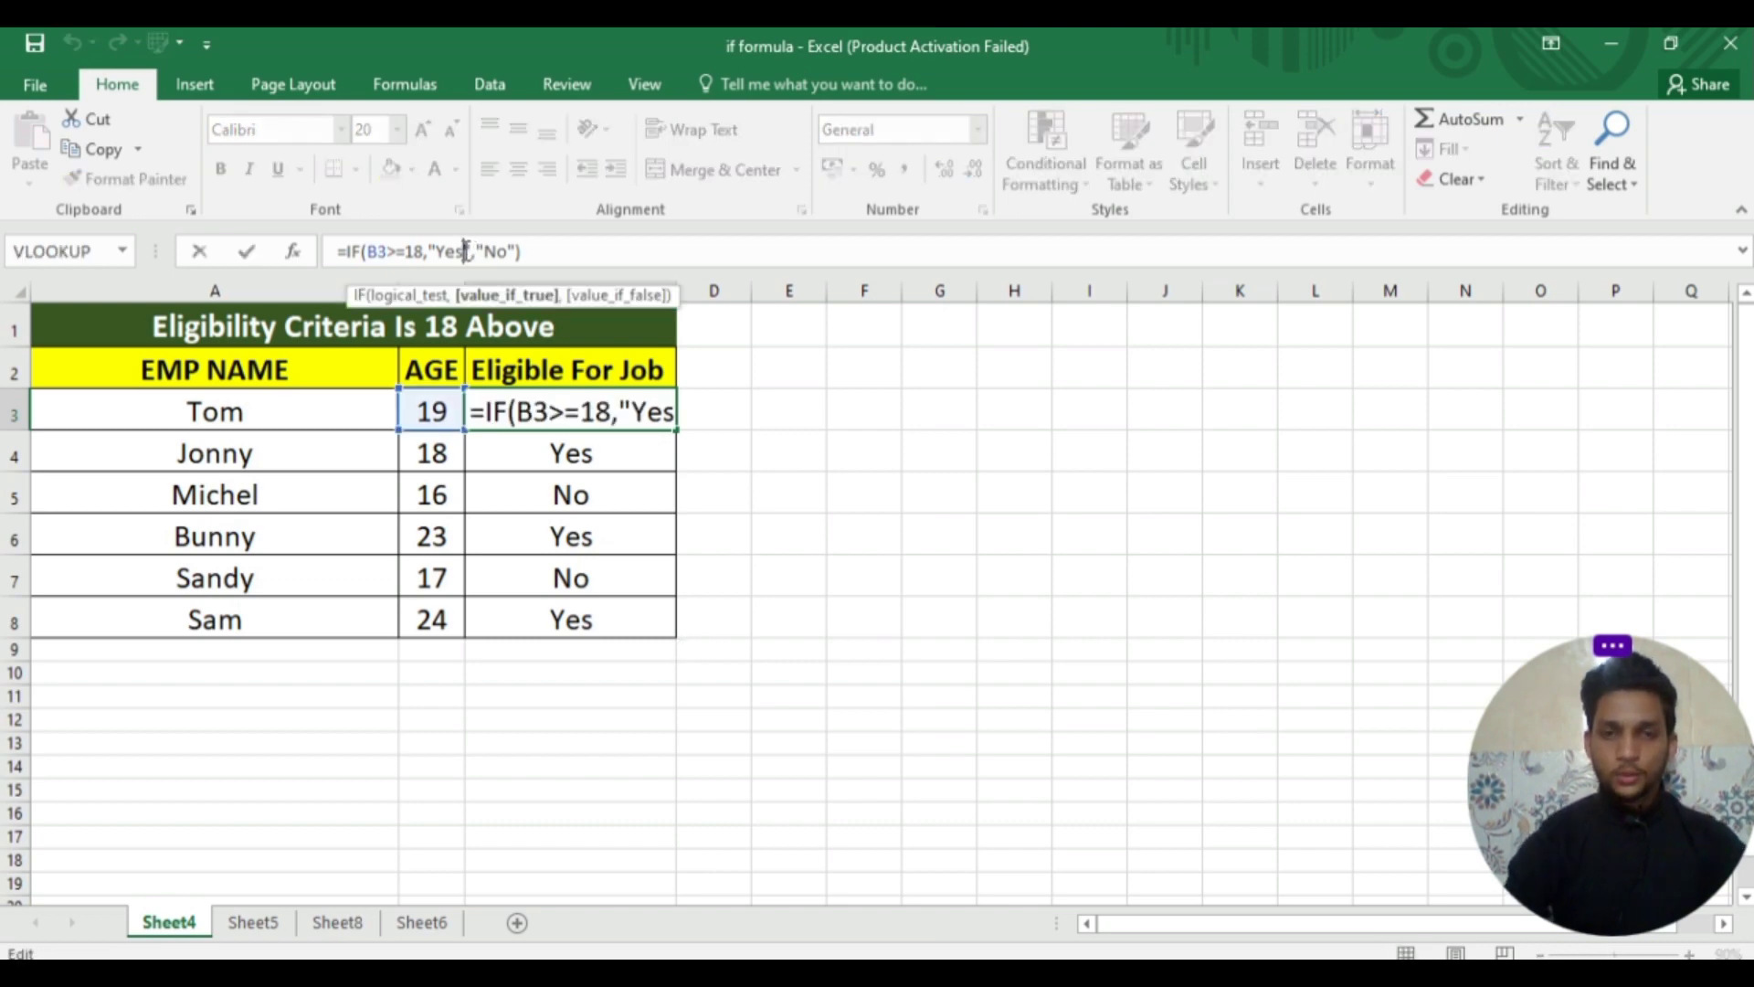
pyautogui.press('BackSpace')
pyautogui.press('BackSpace')
pyautogui.press('BackSpace')
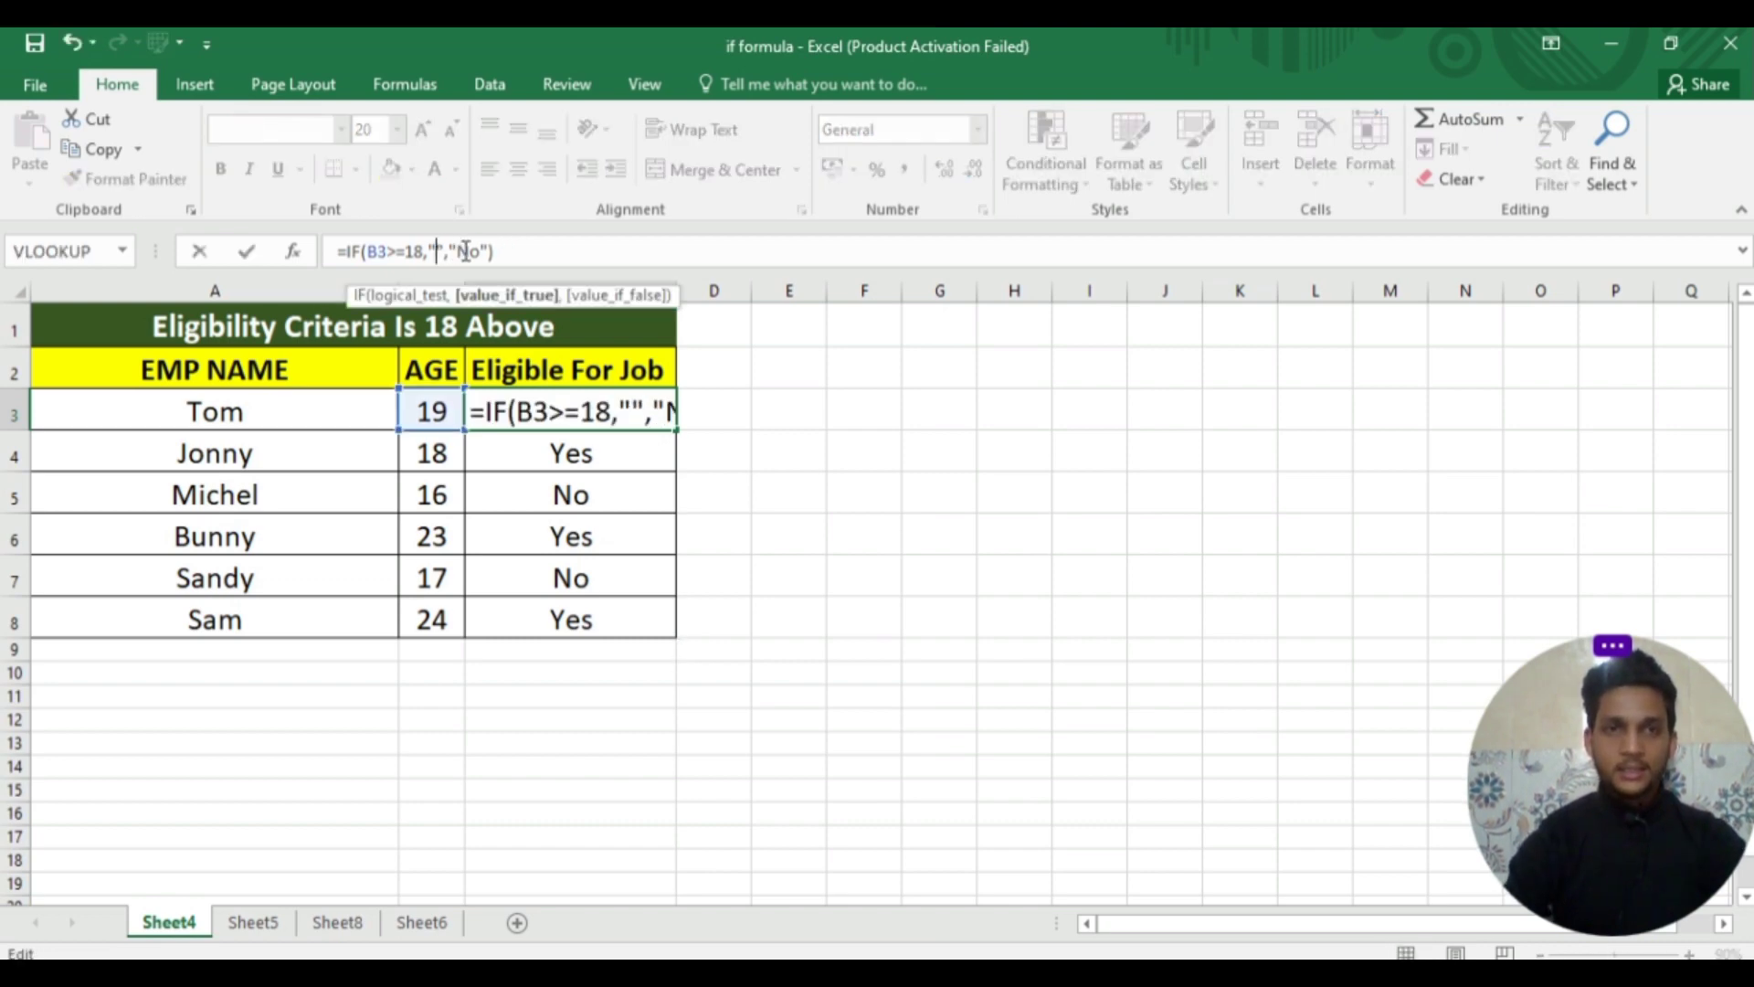
pyautogui.write('E')
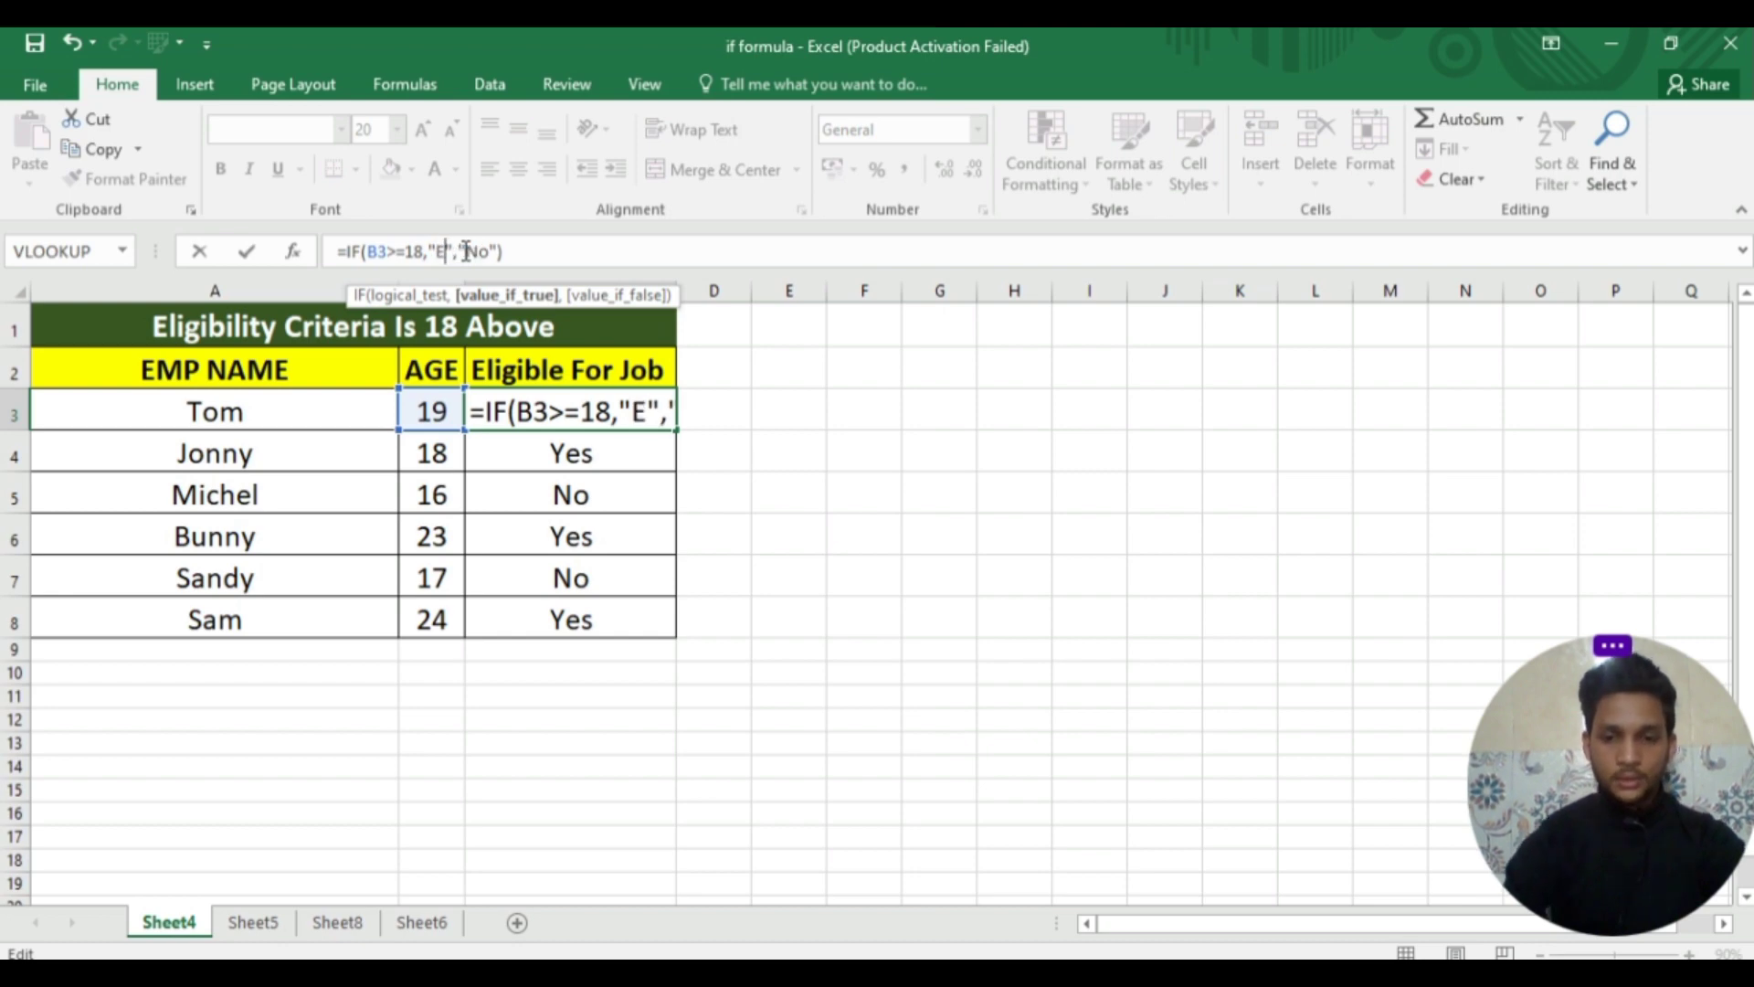
pyautogui.write('ligib')
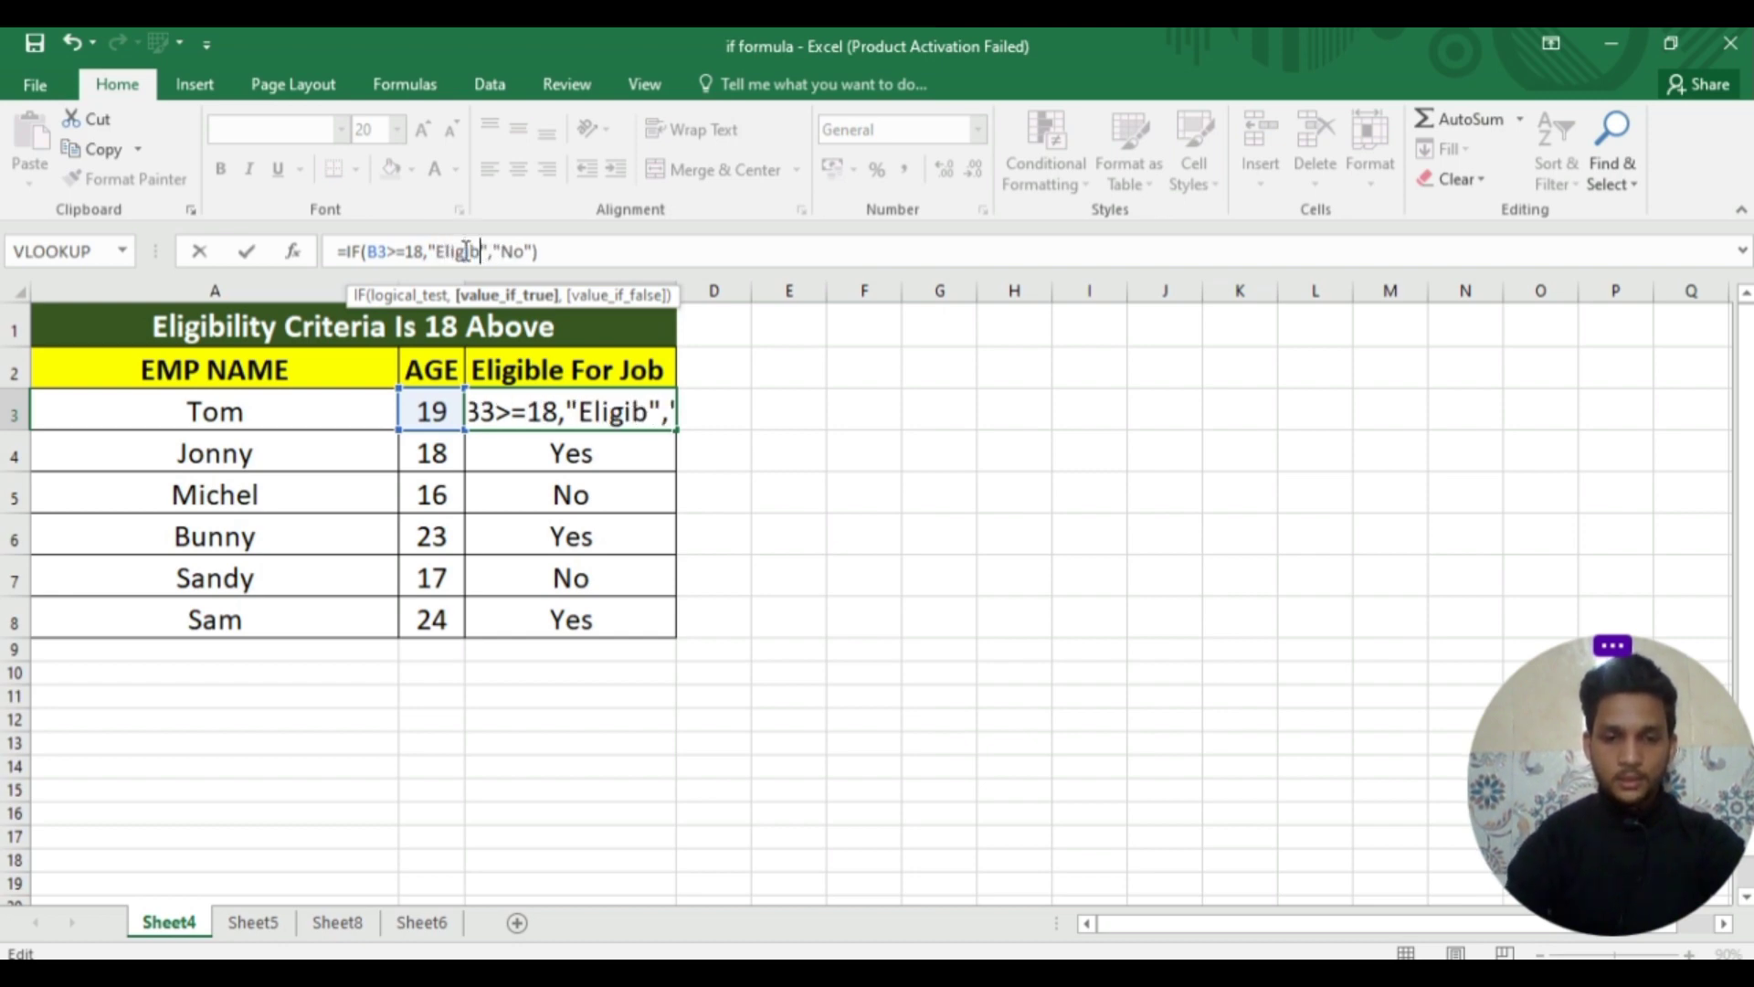
pyautogui.write('lw')
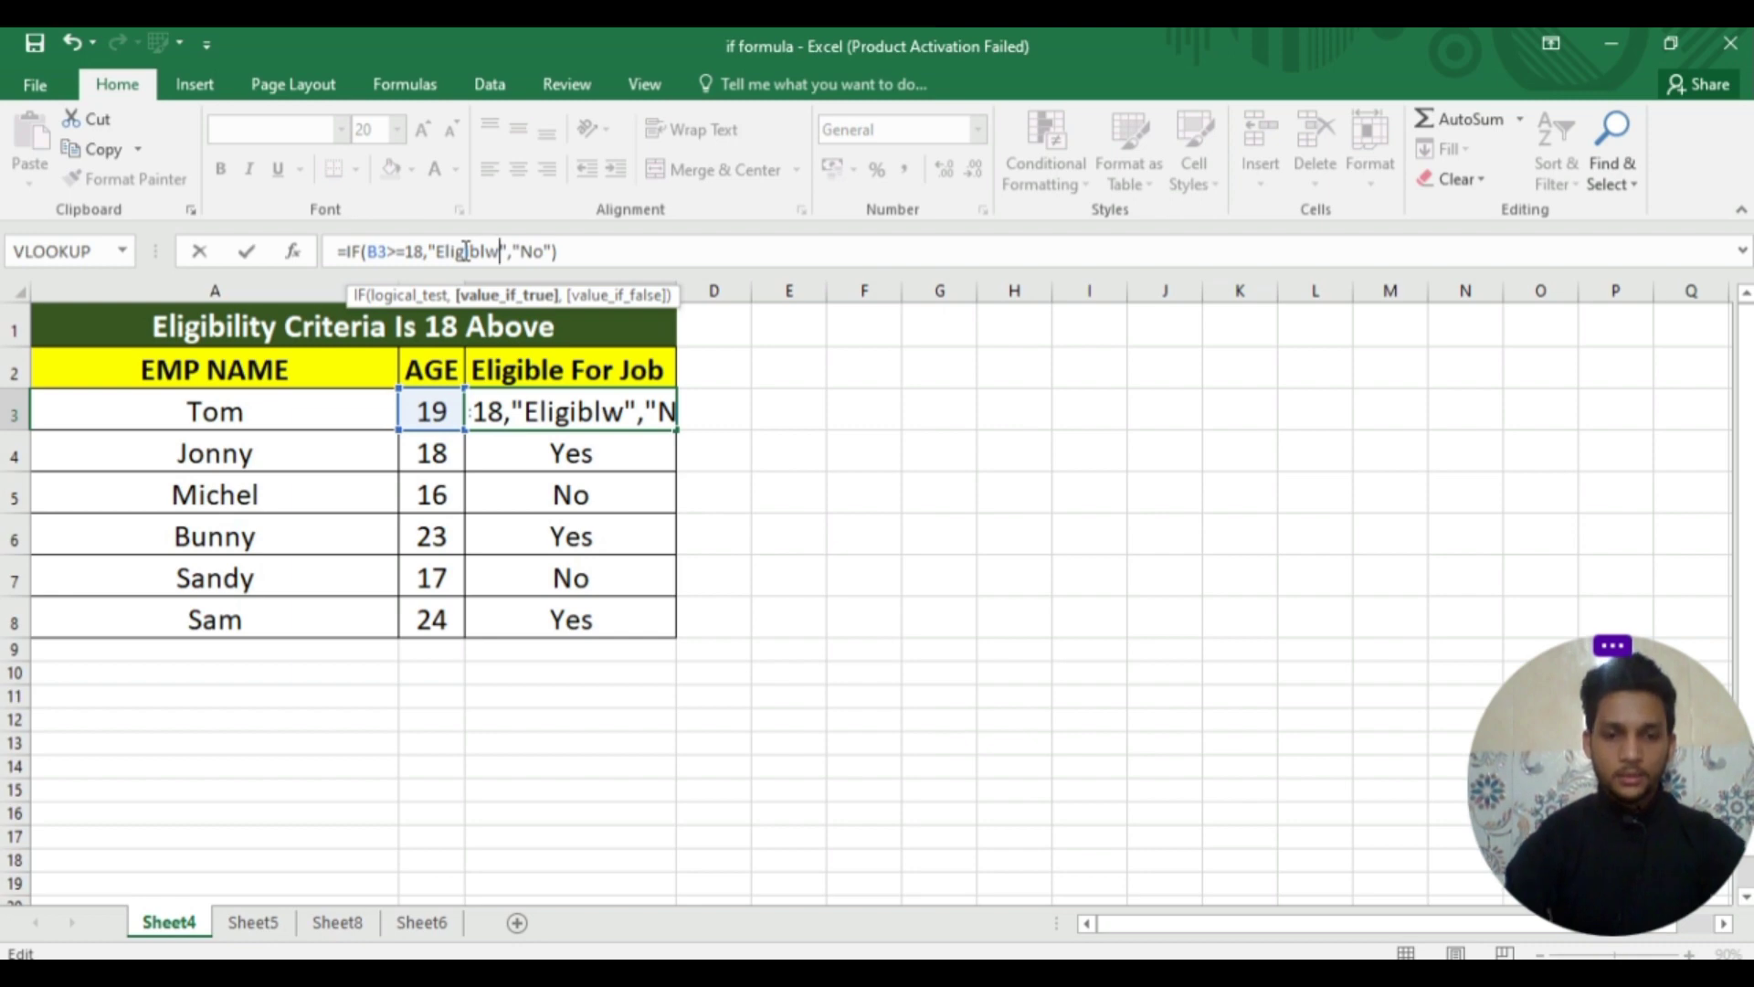
pyautogui.press('BackSpace')
pyautogui.write('e')
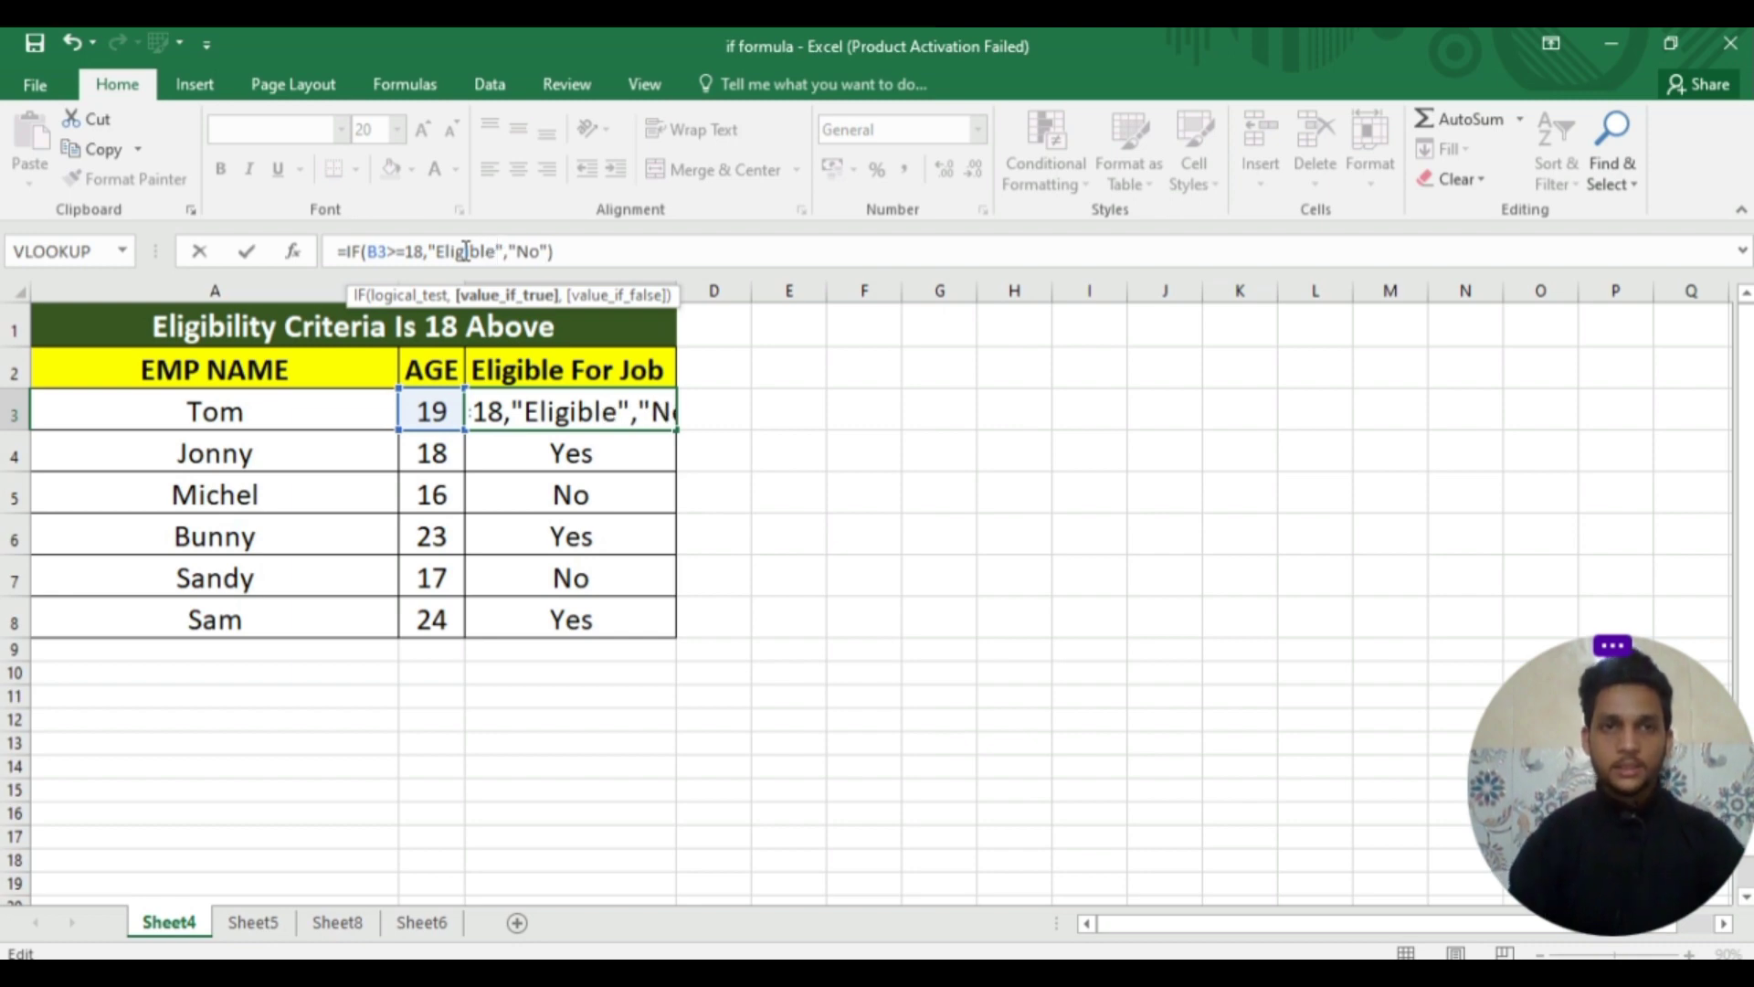
# Change the false result of the formula in C3 to "Not Eligible" and commit the formula.
pyautogui.click(541, 251)
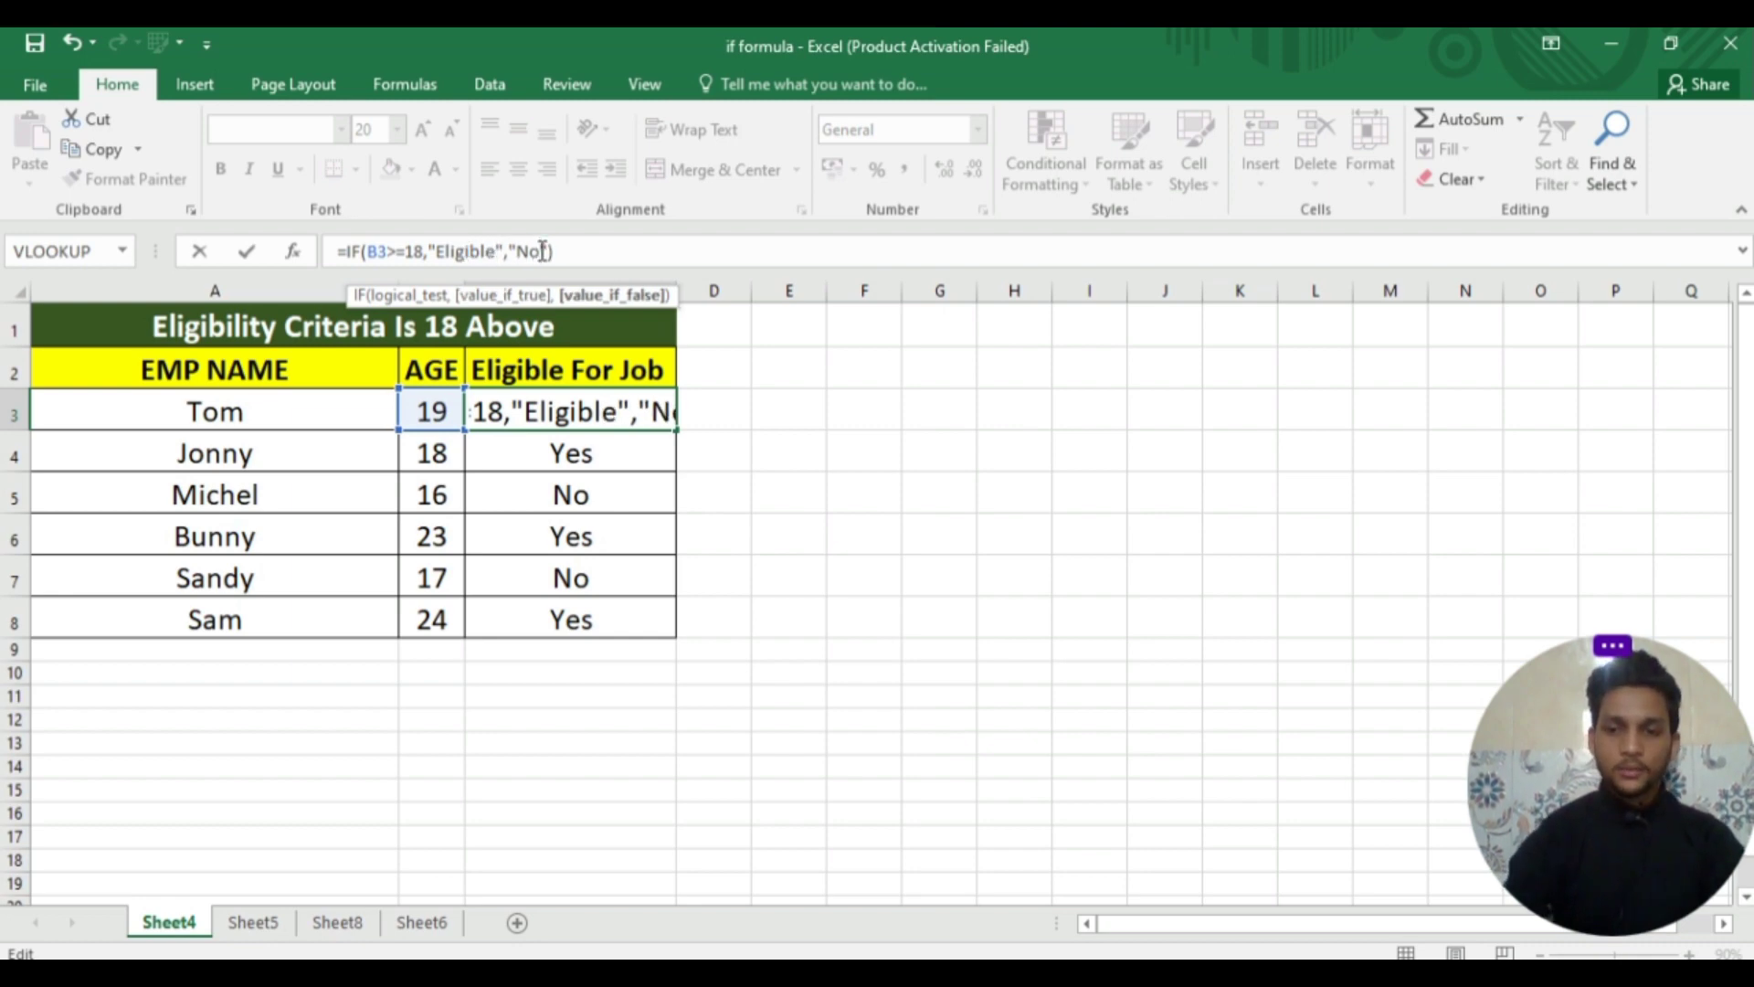
pyautogui.press('BackSpace')
pyautogui.press('BackSpace')
pyautogui.write('Not ')
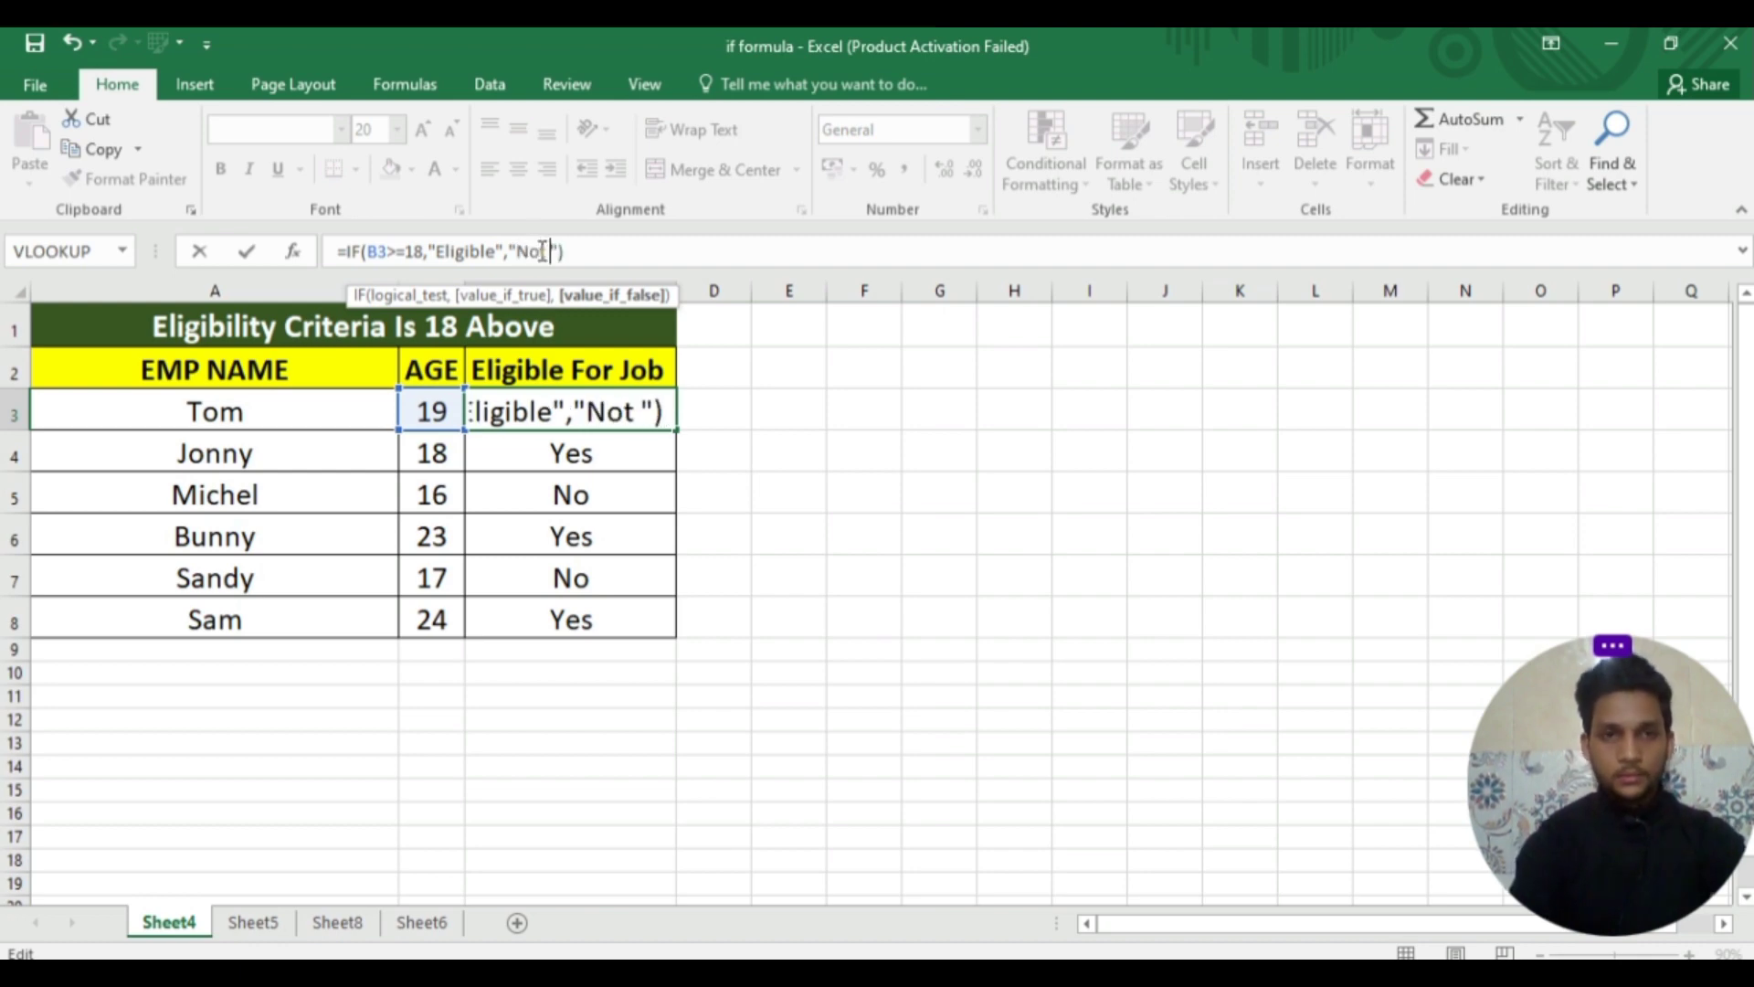
pyautogui.write('Elig')
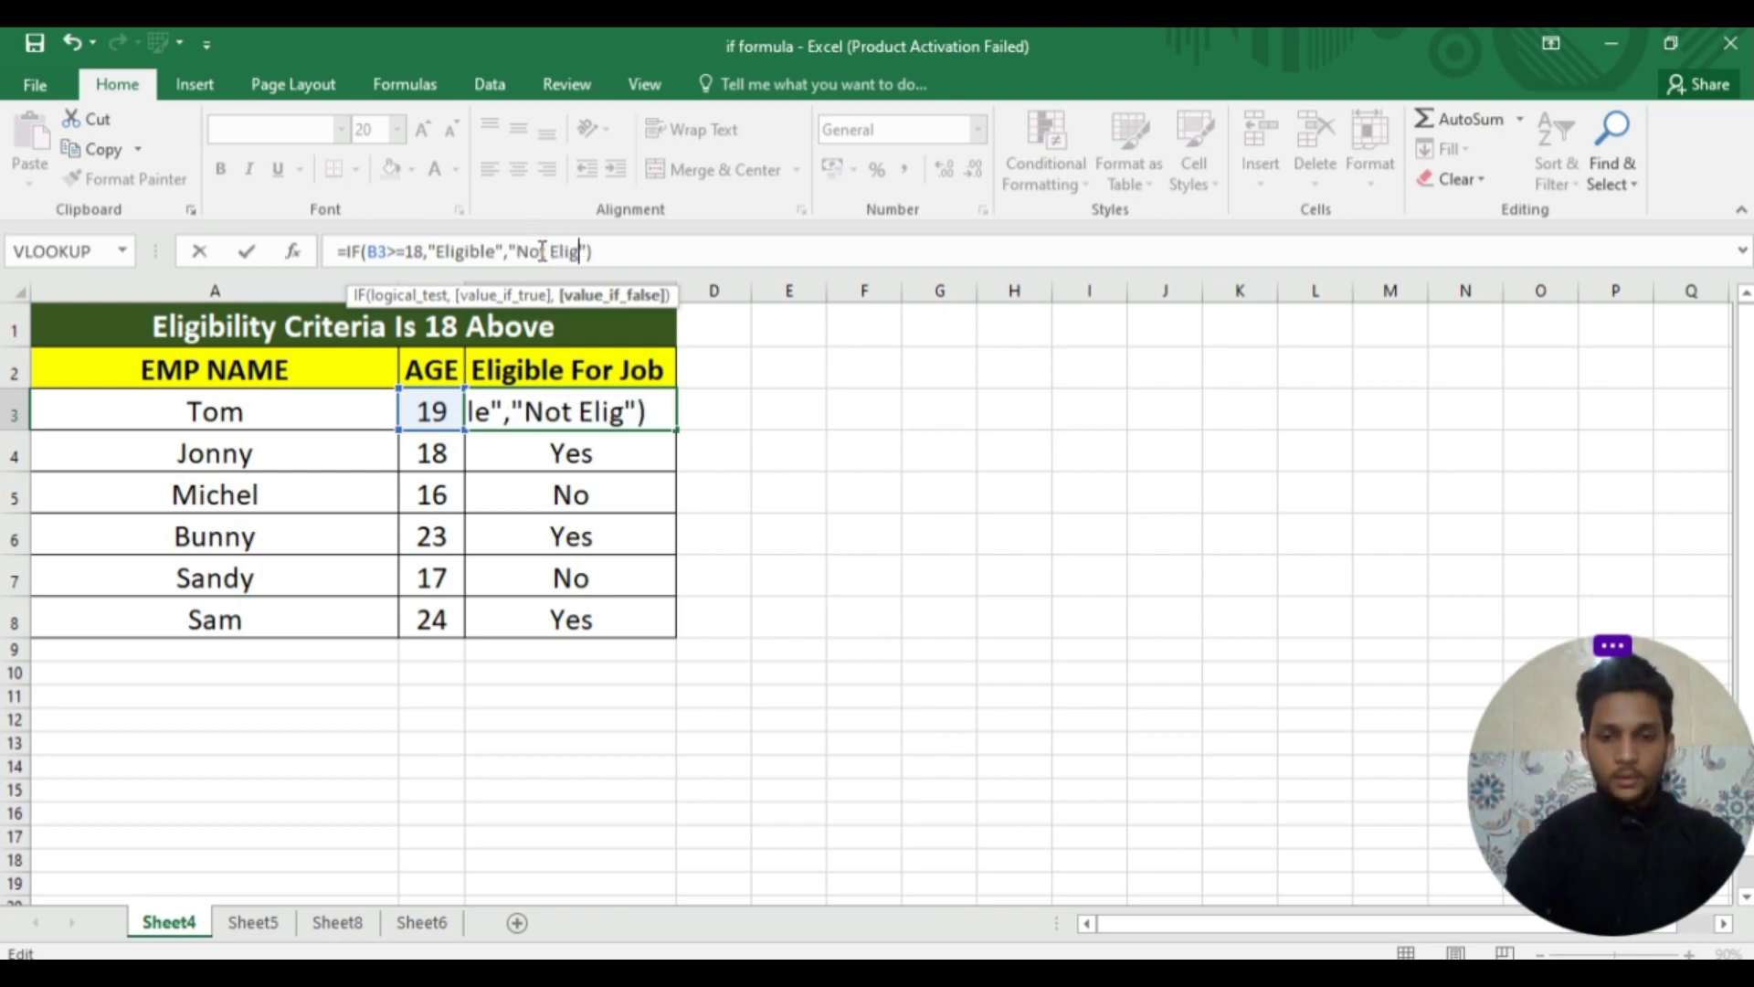
pyautogui.write('ible')
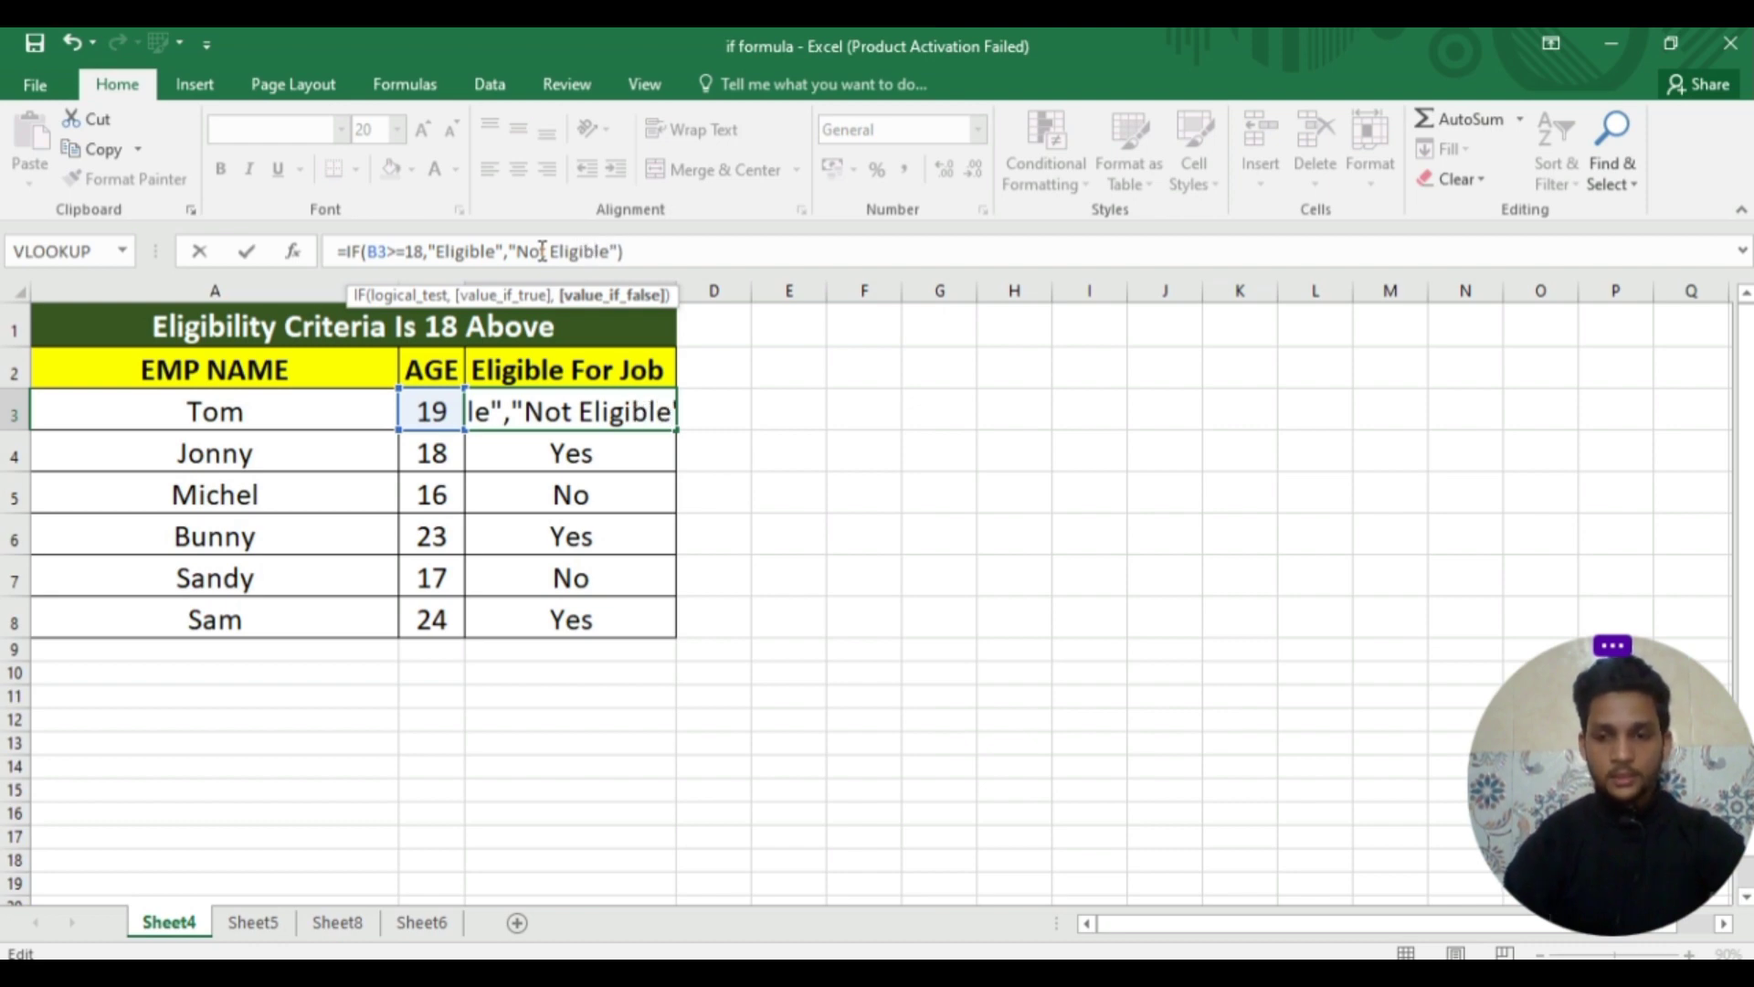
pyautogui.write('"')
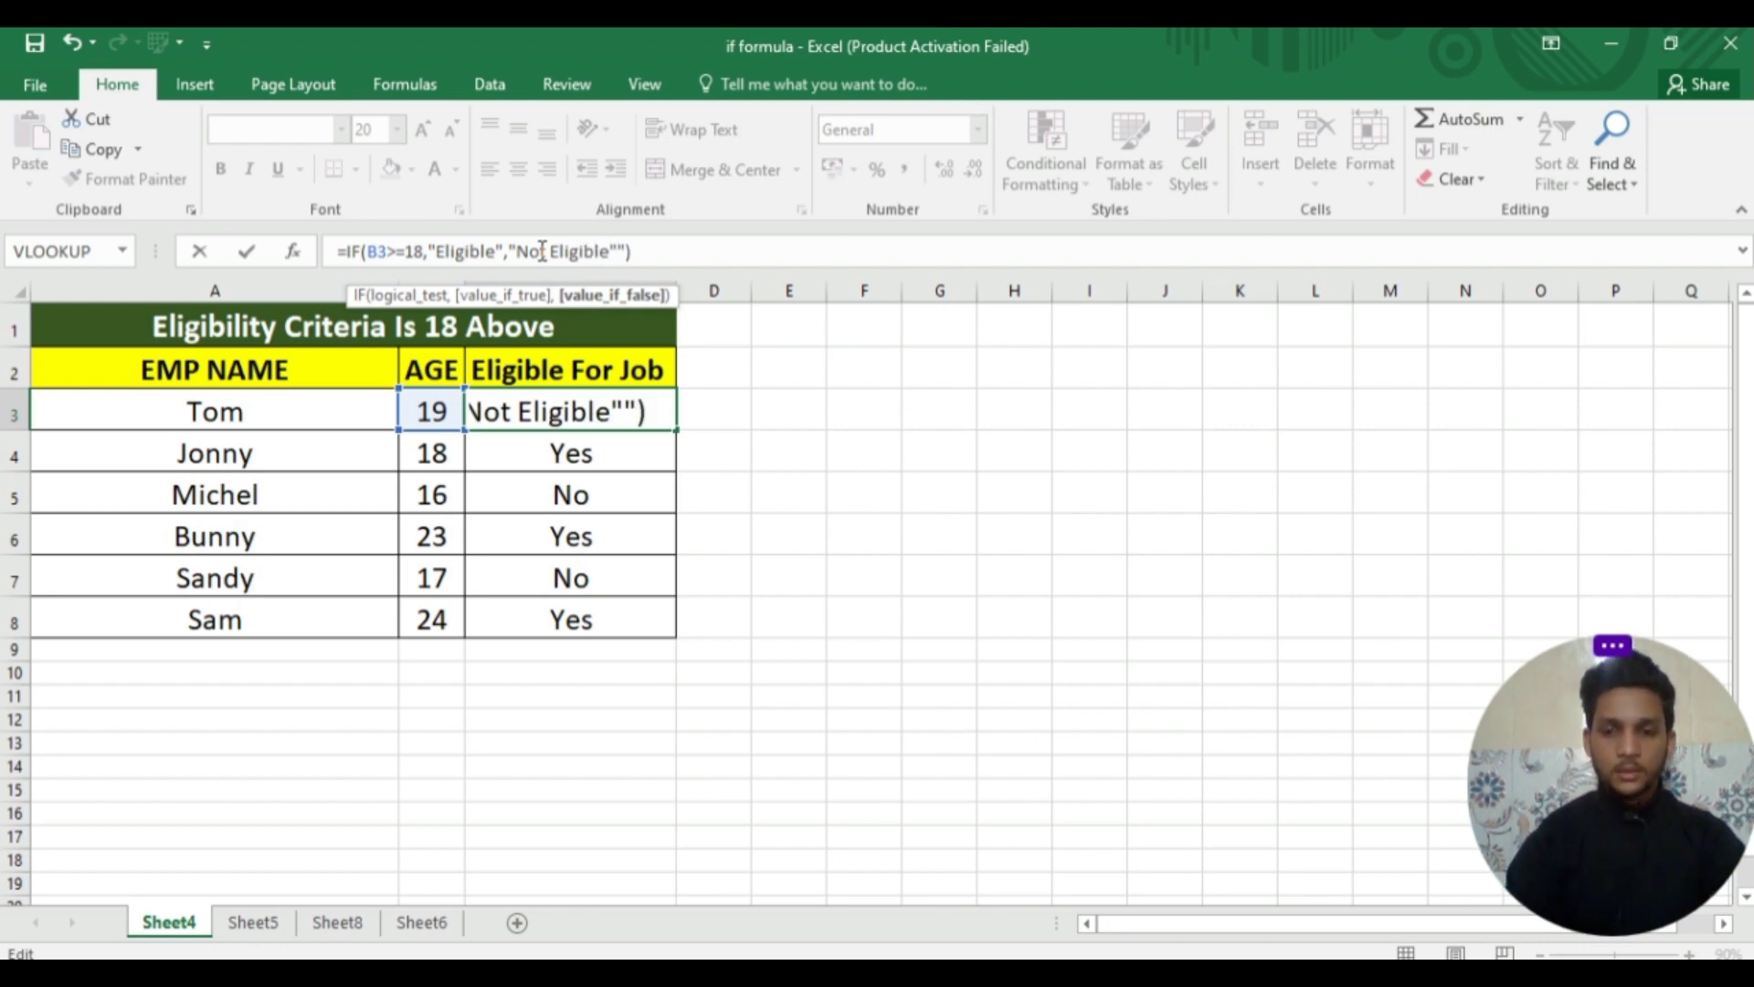
pyautogui.press('BackSpace')
pyautogui.press('Return')
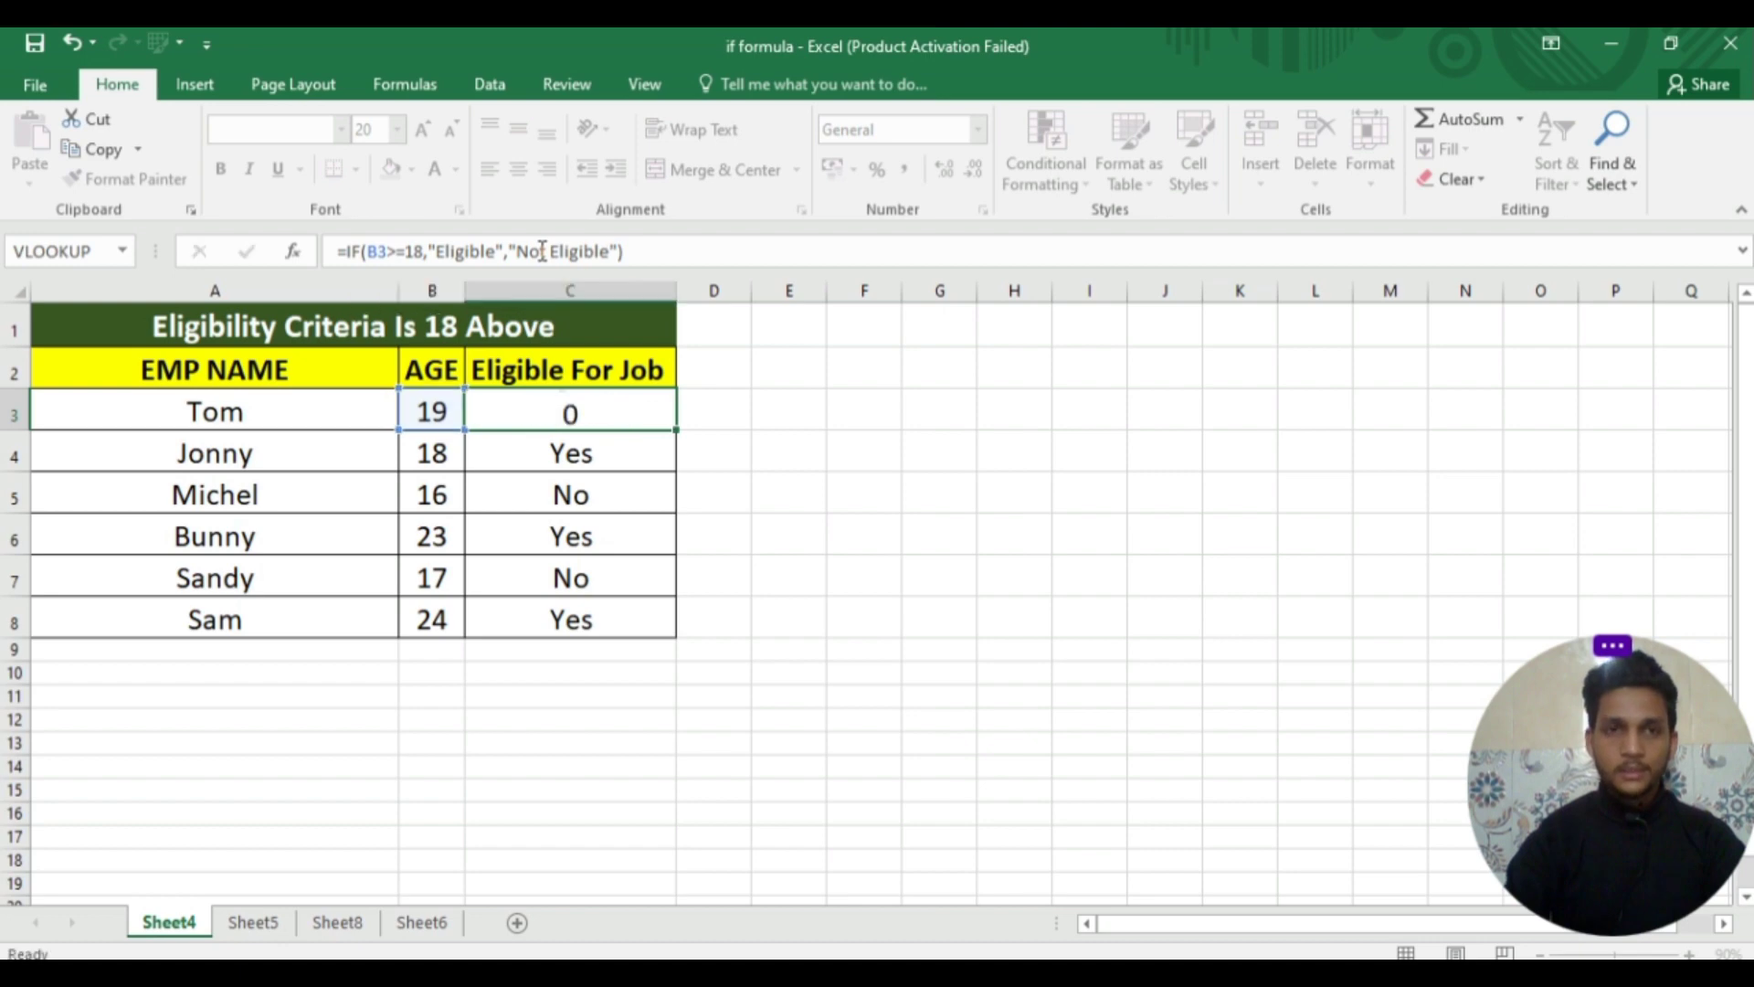
# Fill the updated Eligible/Not Eligible formula from C3 down through C8.
pyautogui.click(563, 402)
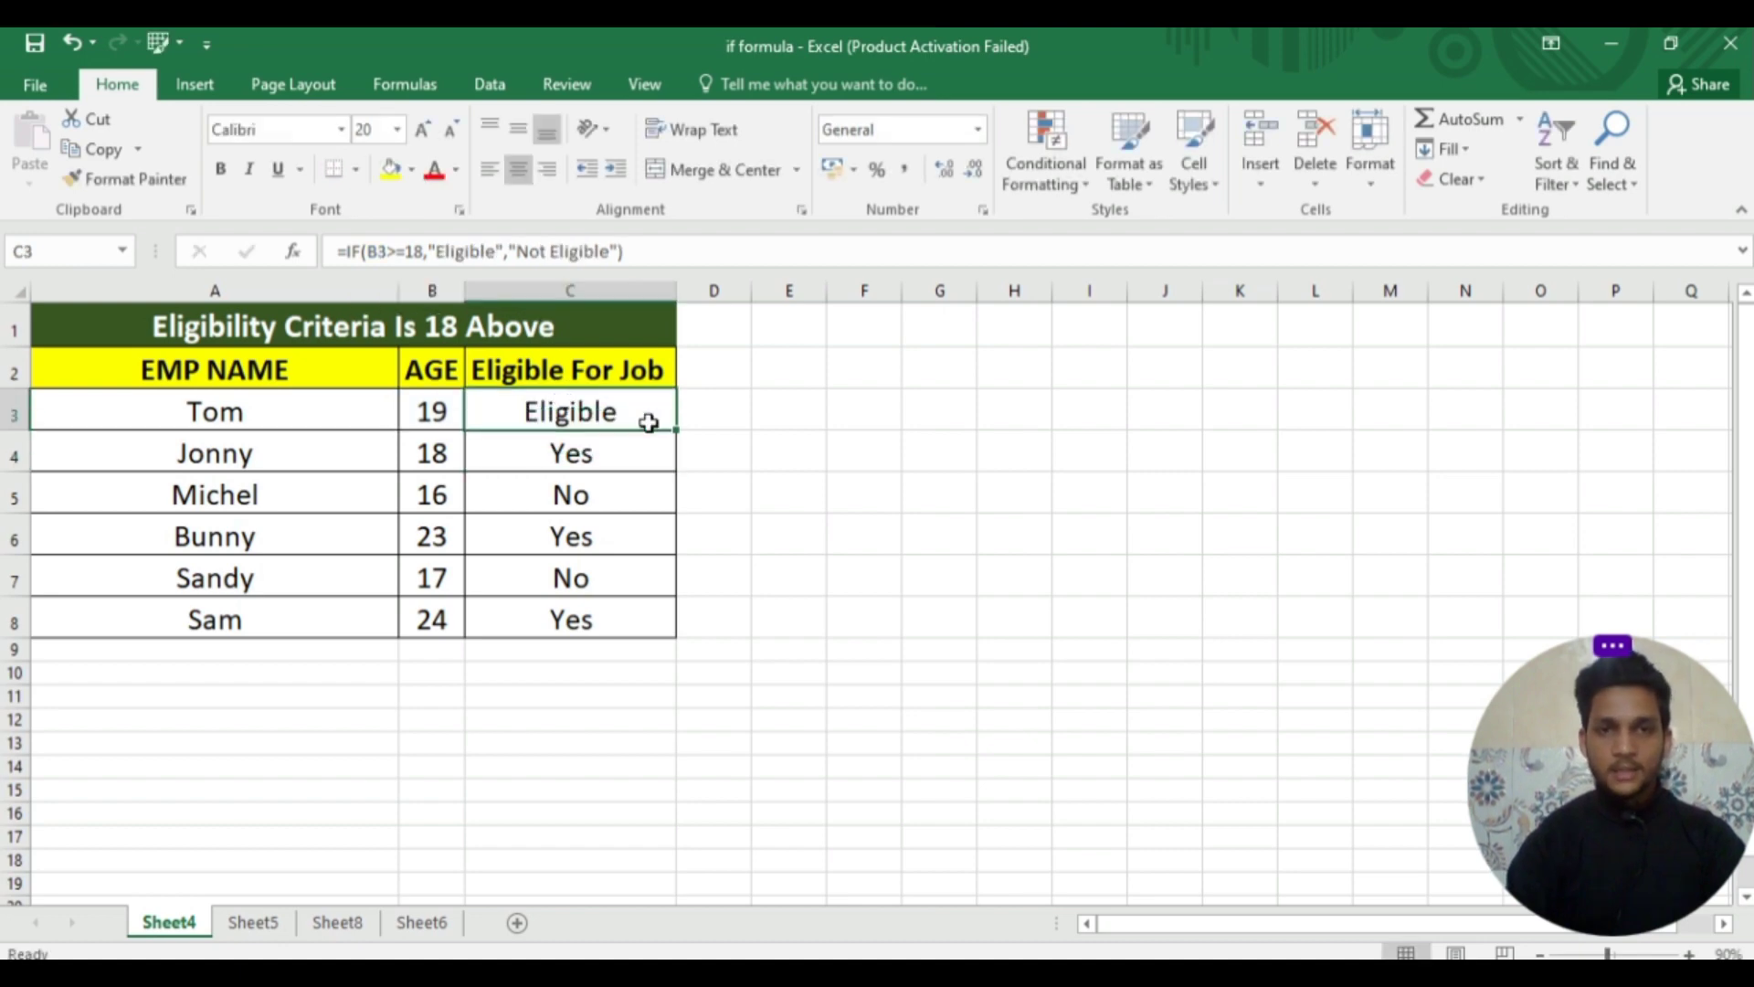
pyautogui.moveTo(677, 433); pyautogui.dragTo(666, 640)
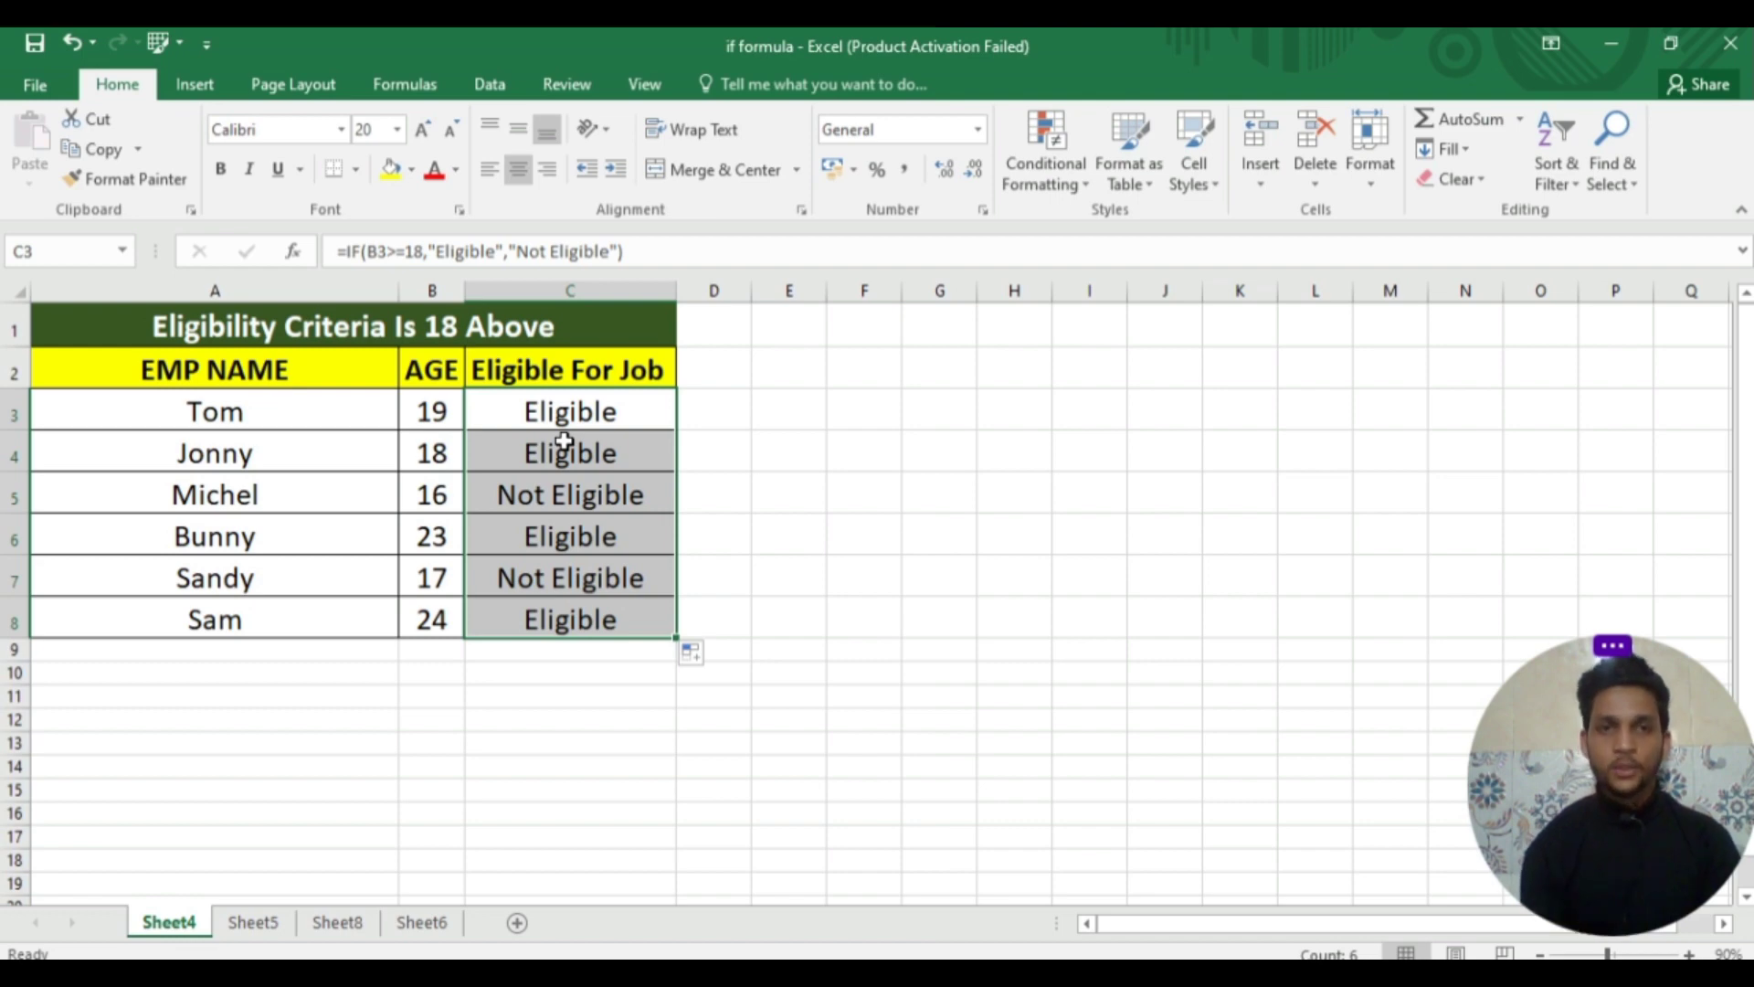
pyautogui.click(502, 507)
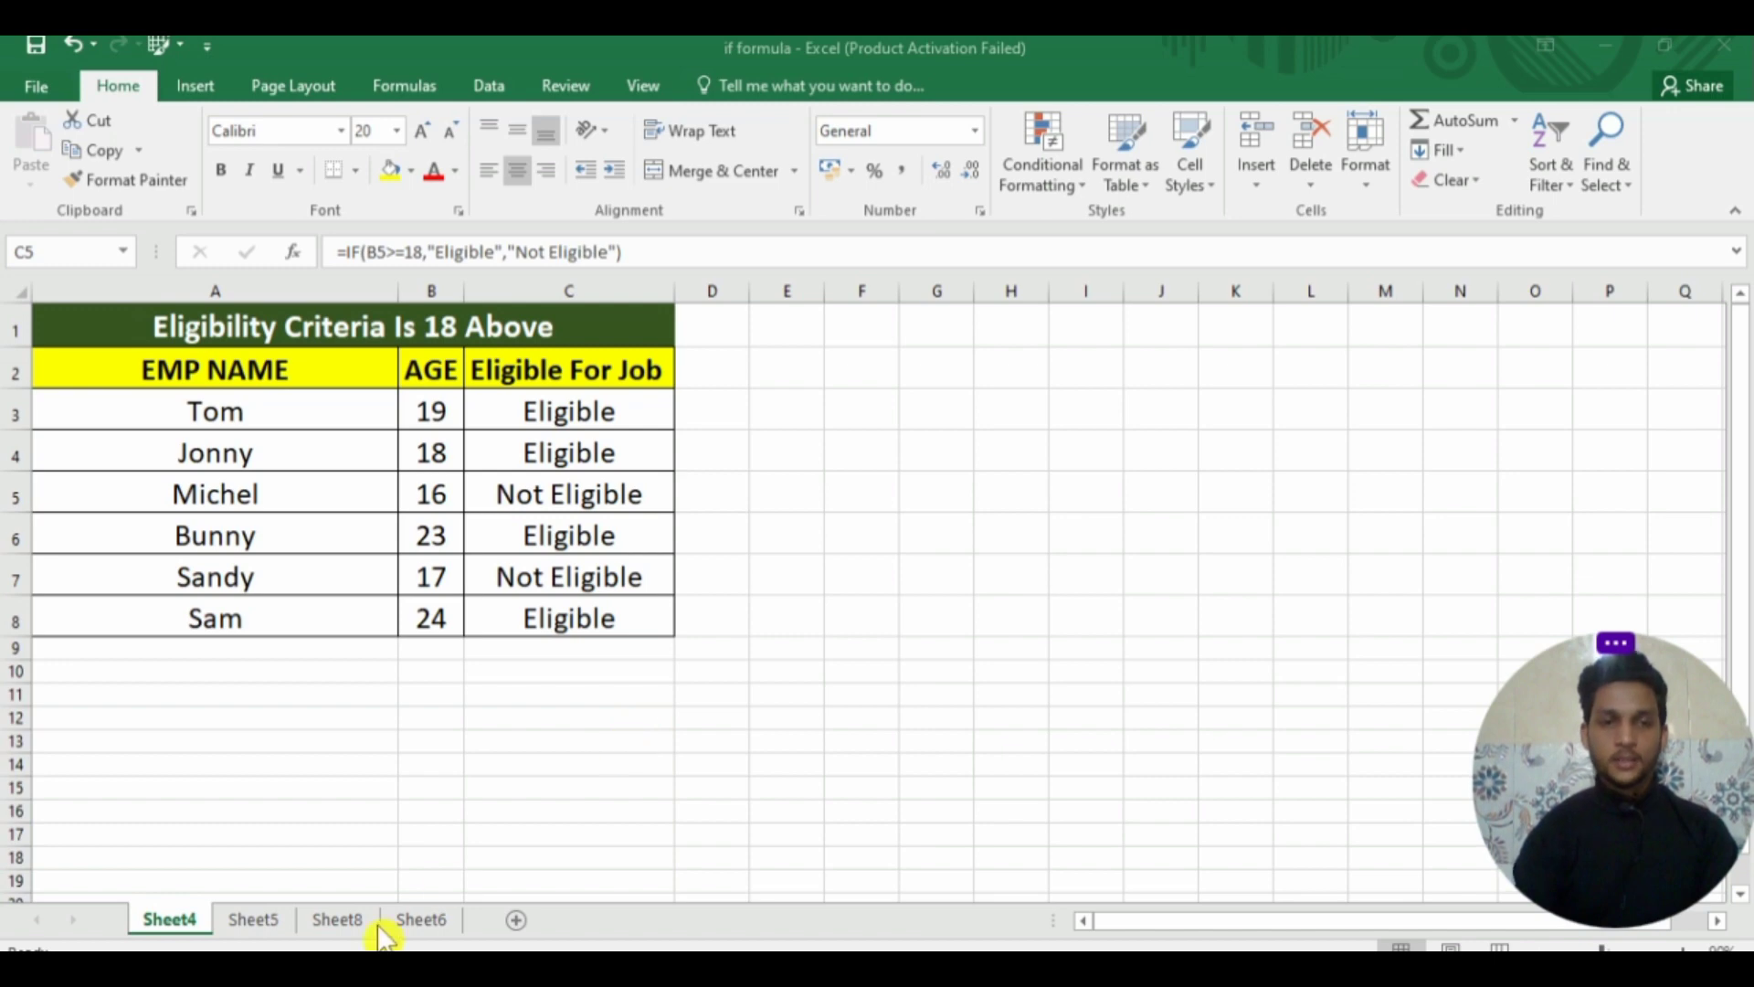
# Open Sheet5 and examine the Max. Marks, Total Marks and Result columns and the passing marks criterion in D1.
pyautogui.click(248, 917)
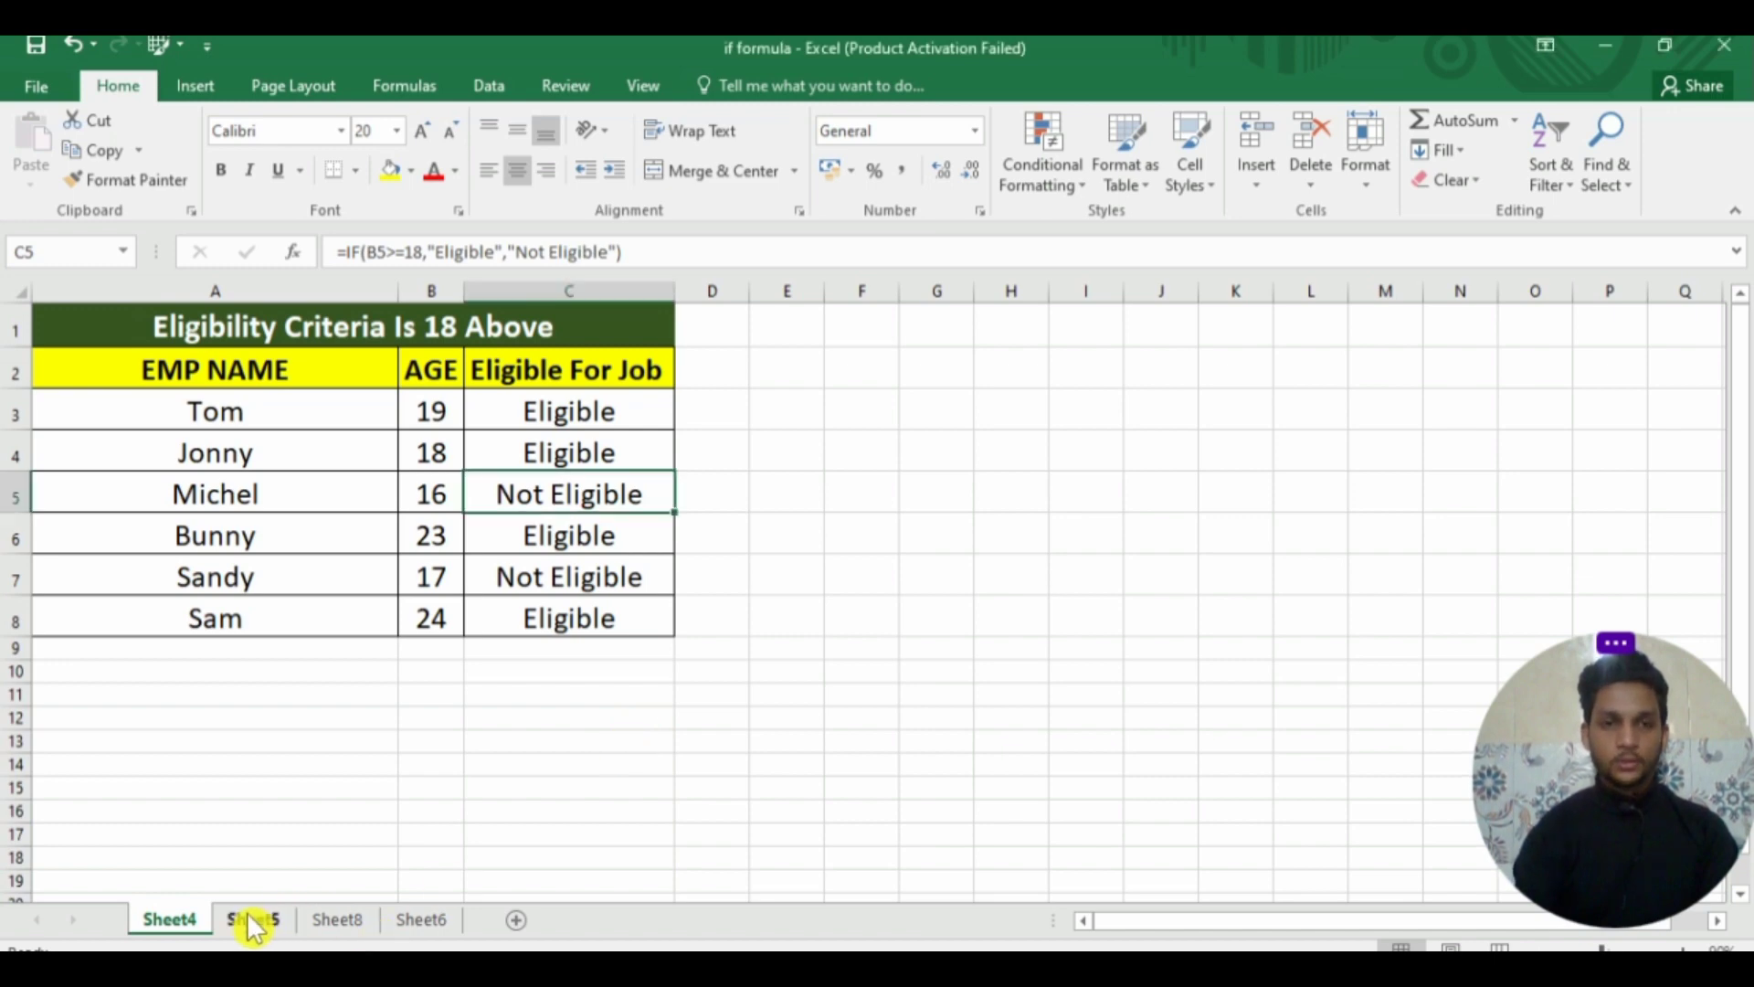
pyautogui.click(249, 919)
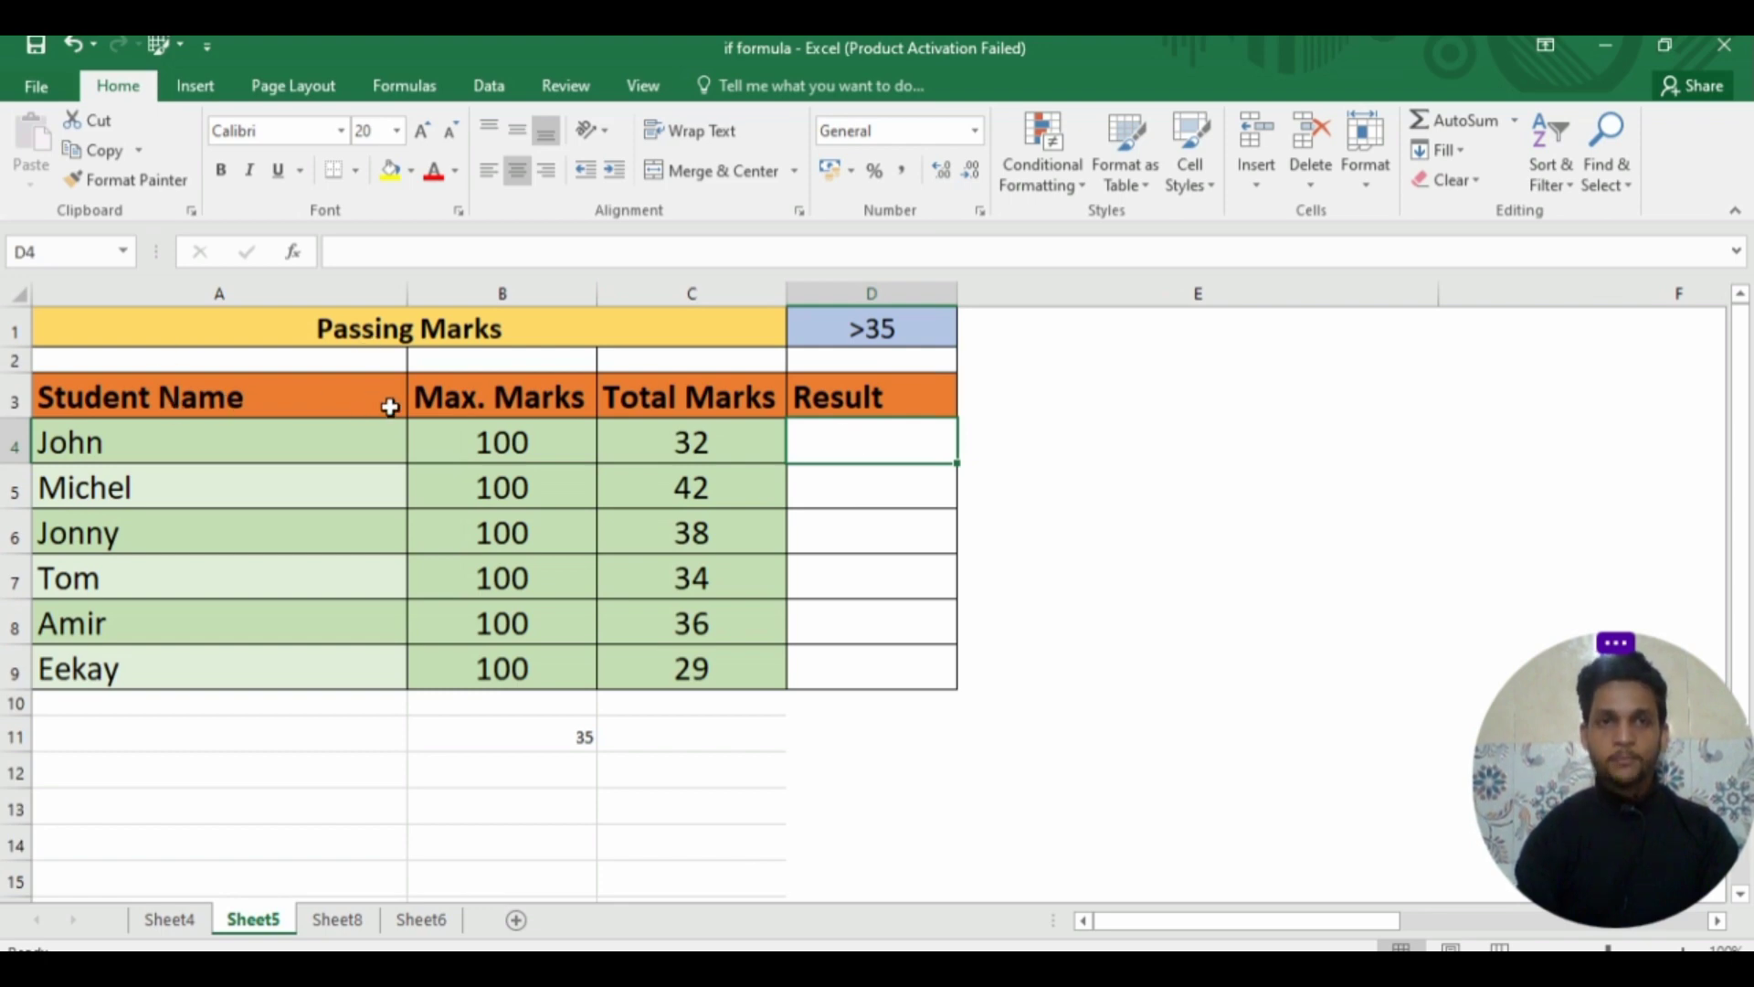
pyautogui.click(446, 401)
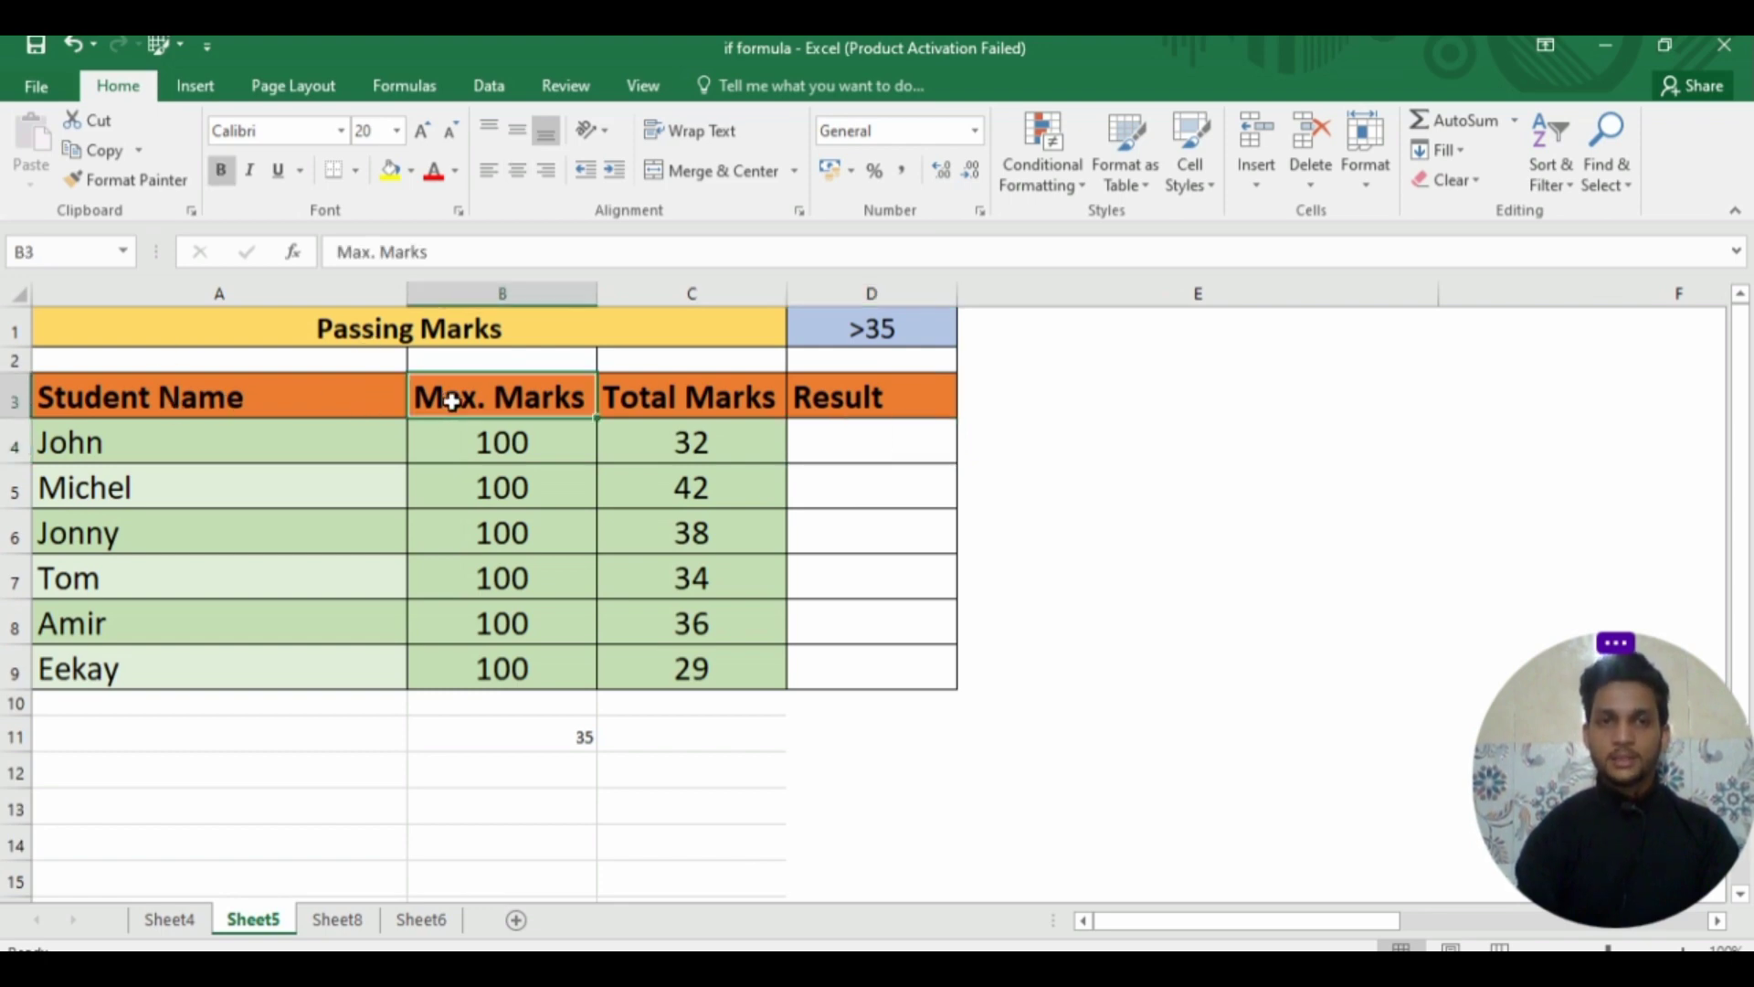
pyautogui.click(491, 454)
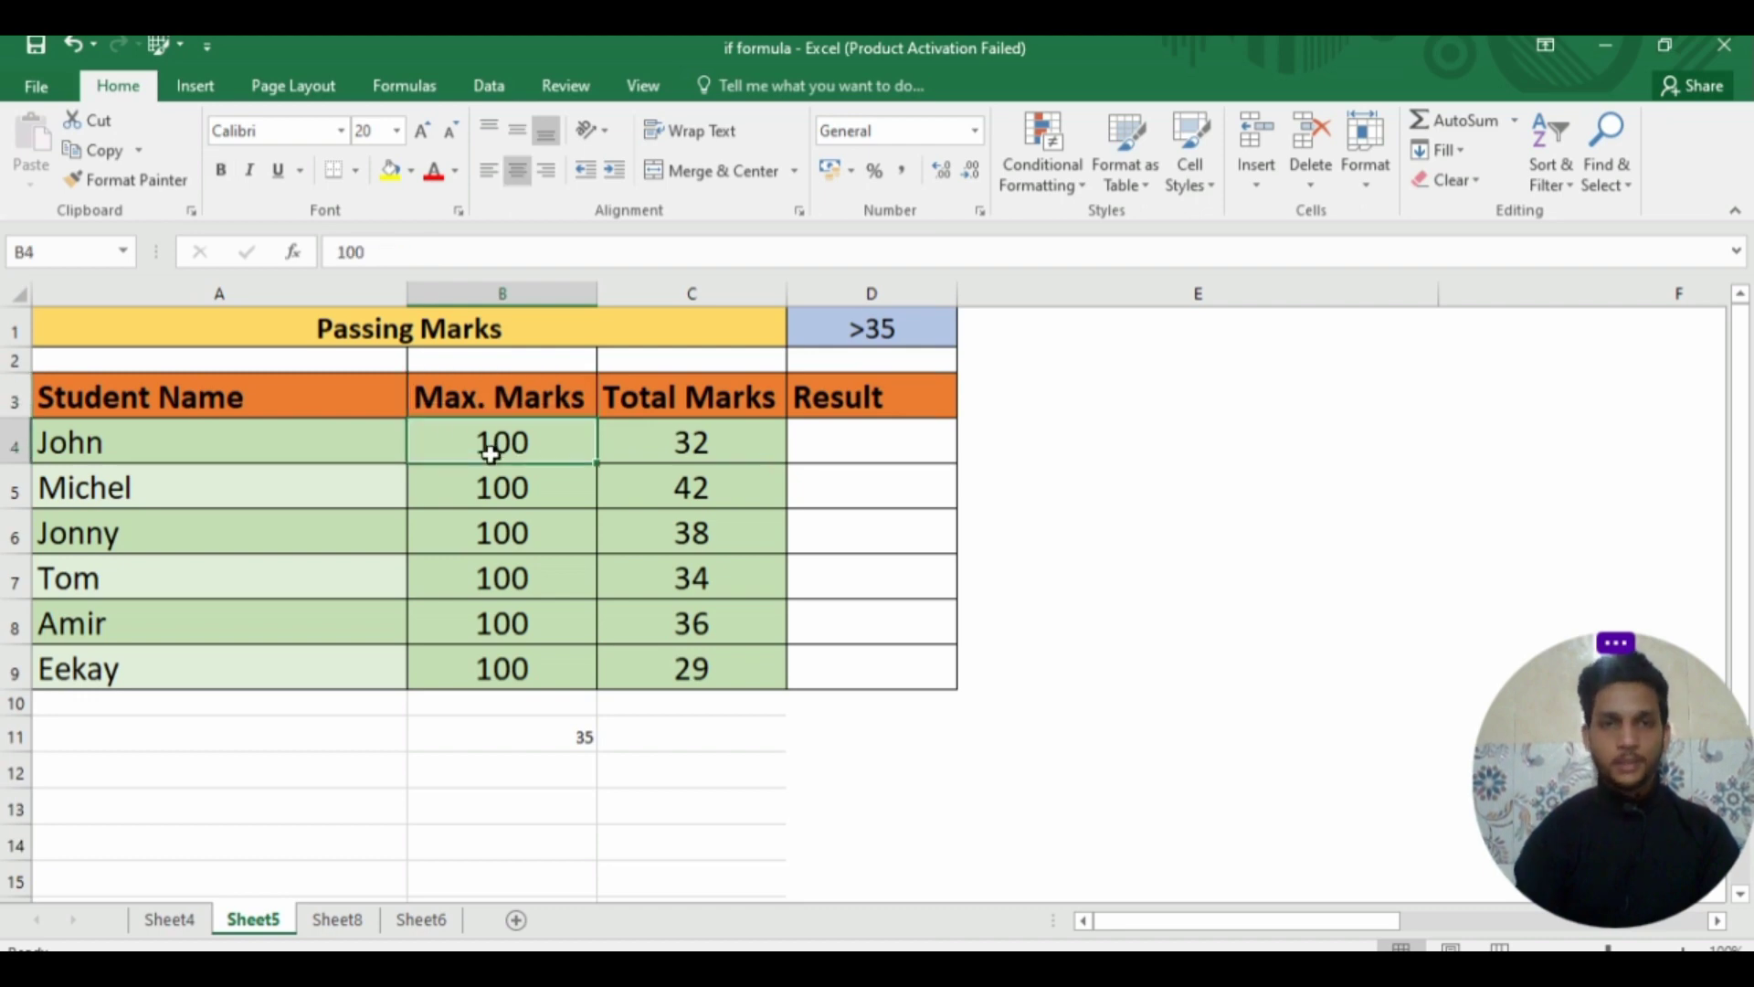
pyautogui.click(658, 406)
pyautogui.click(664, 443)
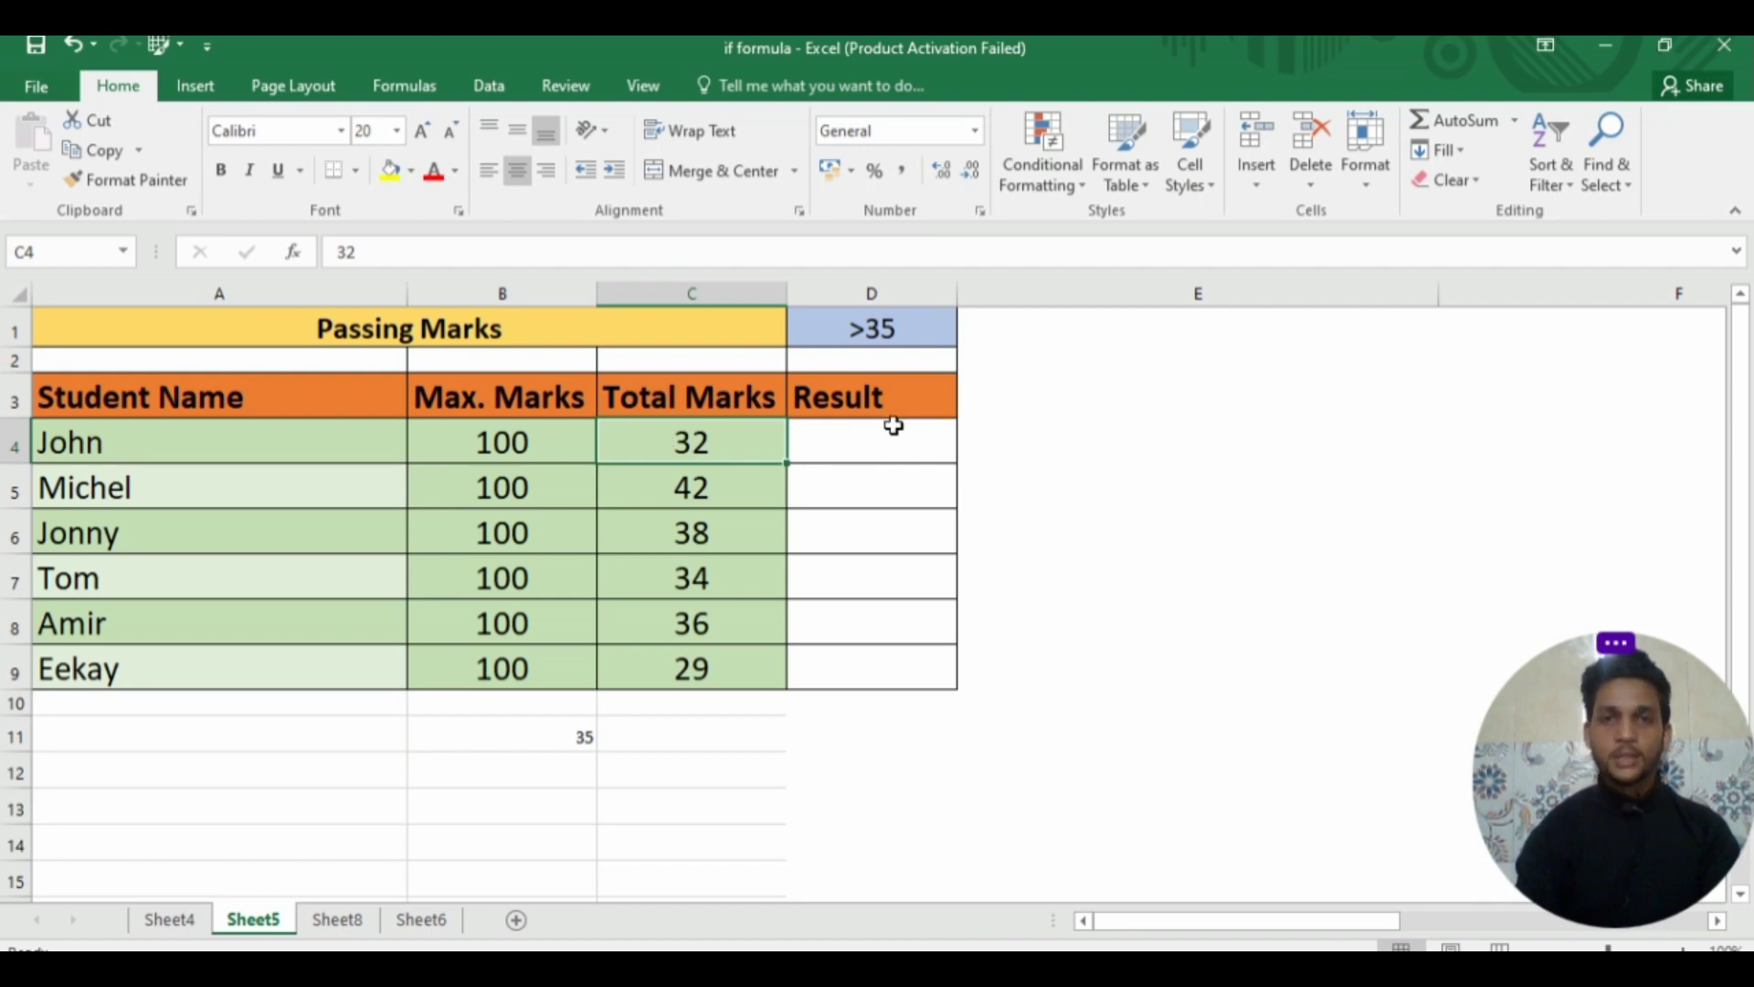
pyautogui.click(870, 447)
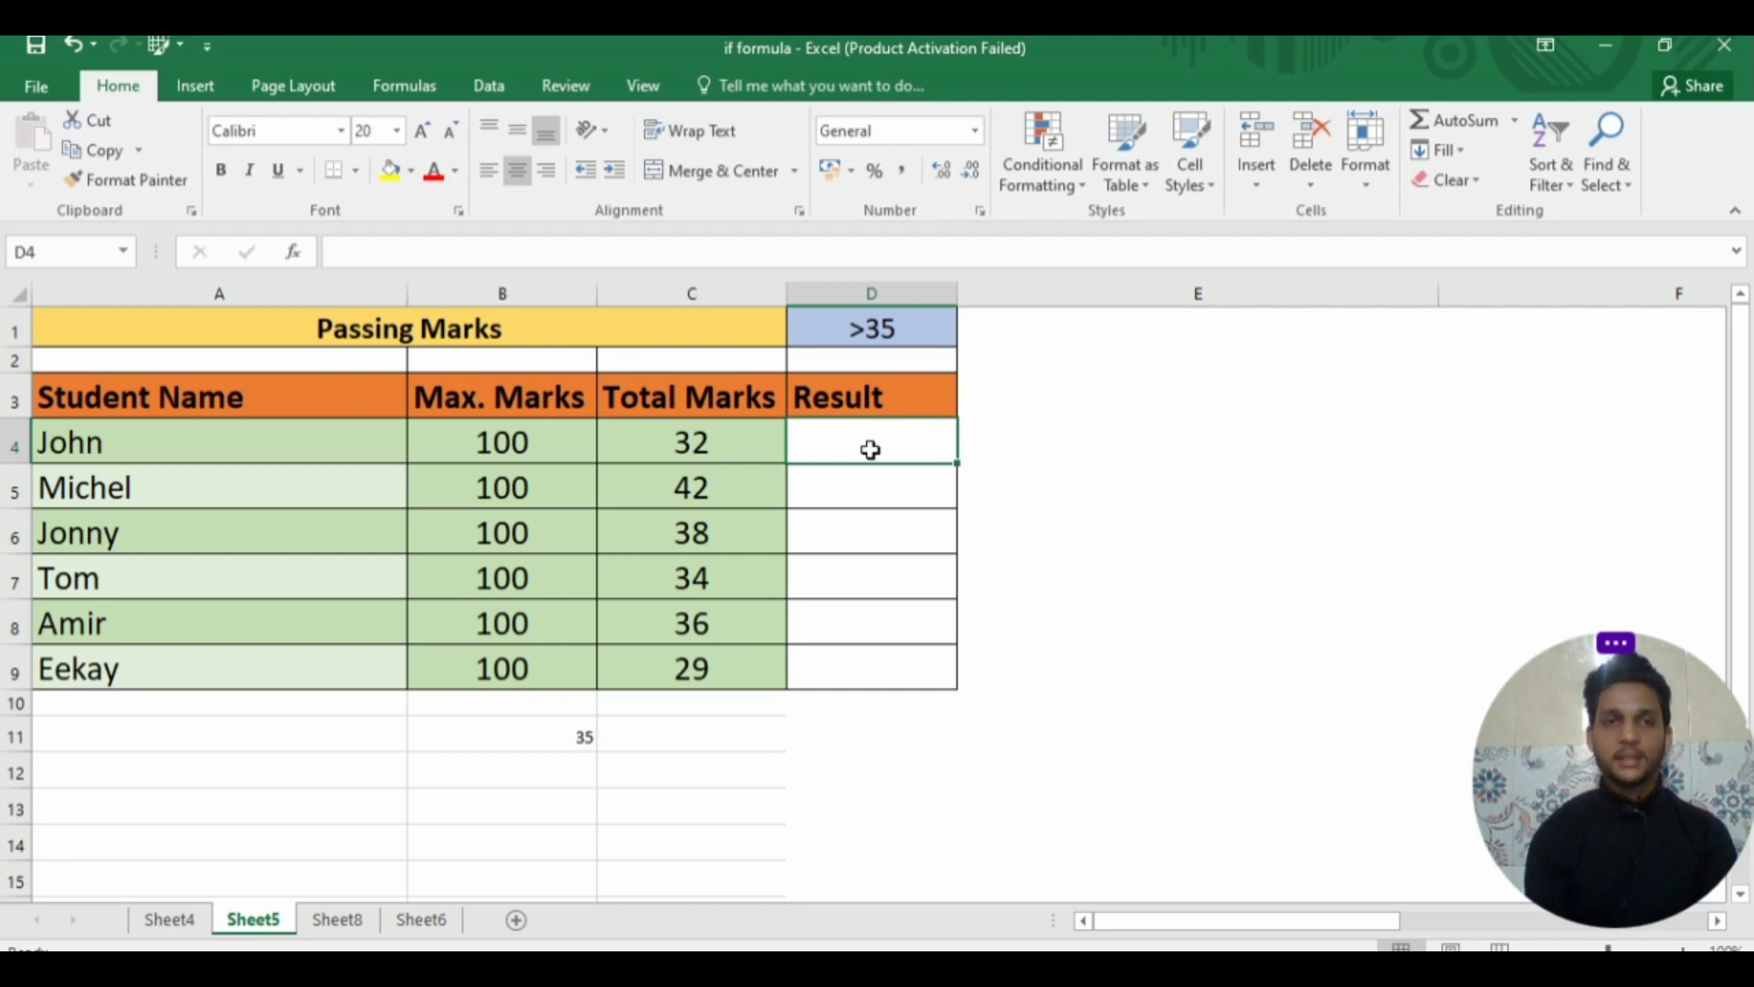
pyautogui.click(665, 324)
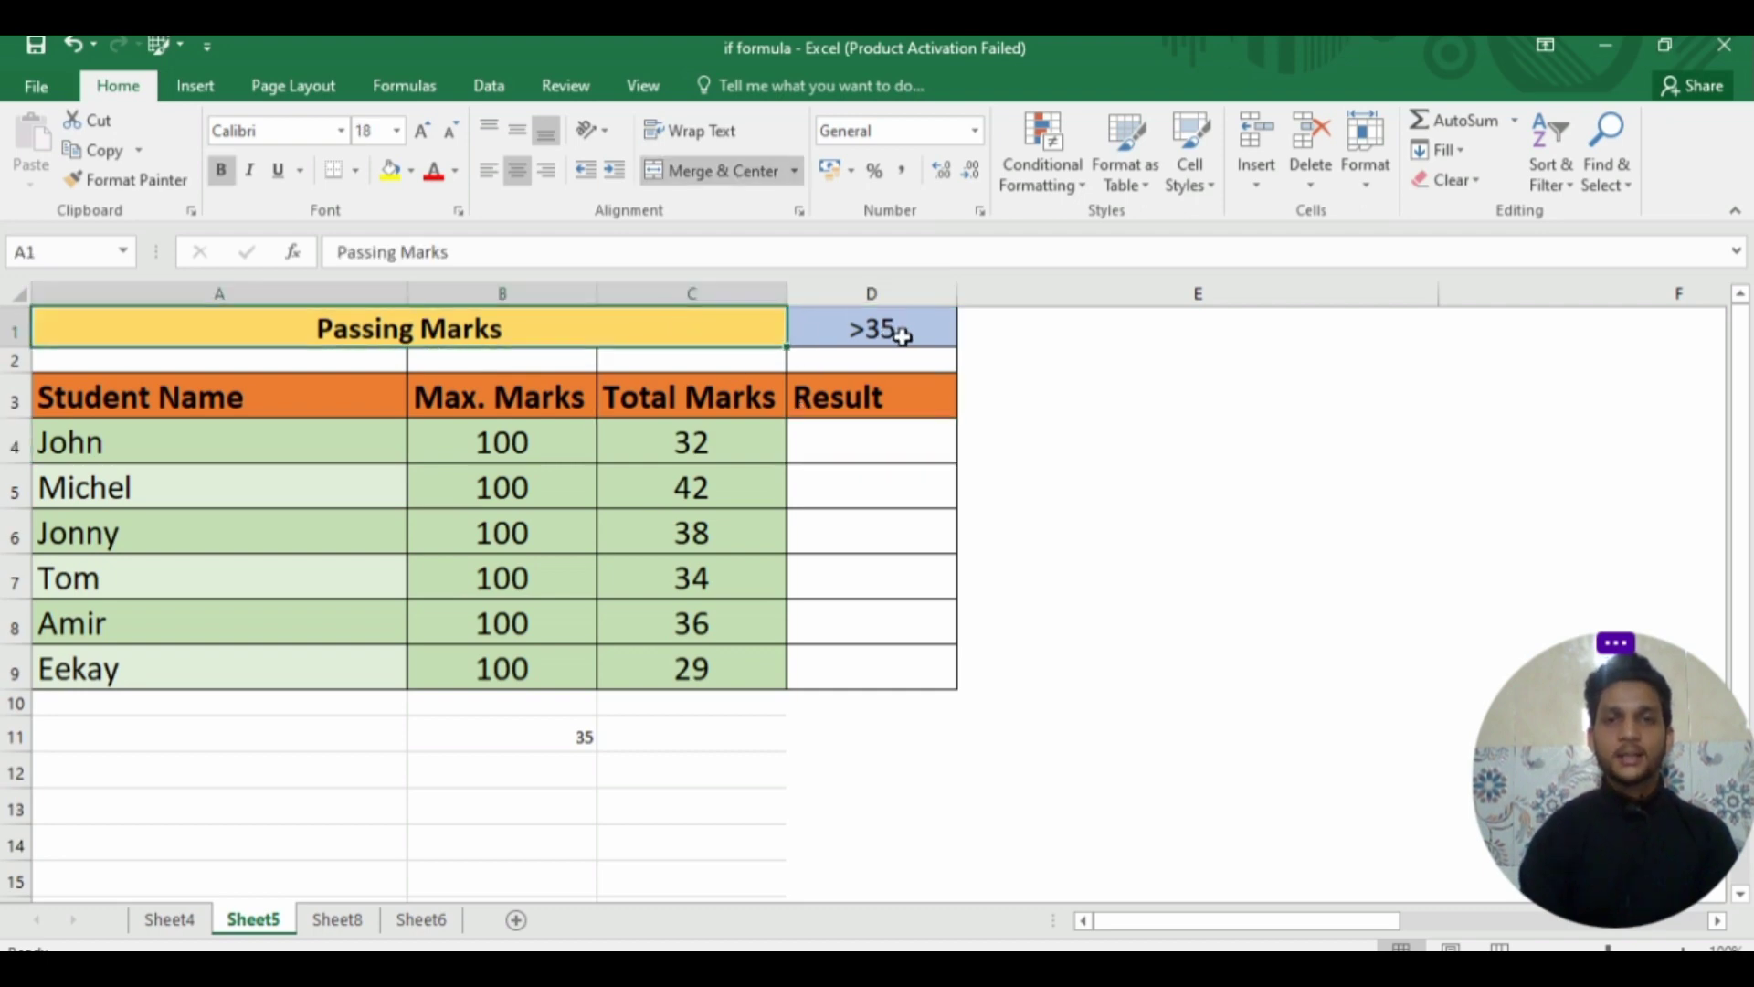
pyautogui.click(901, 335)
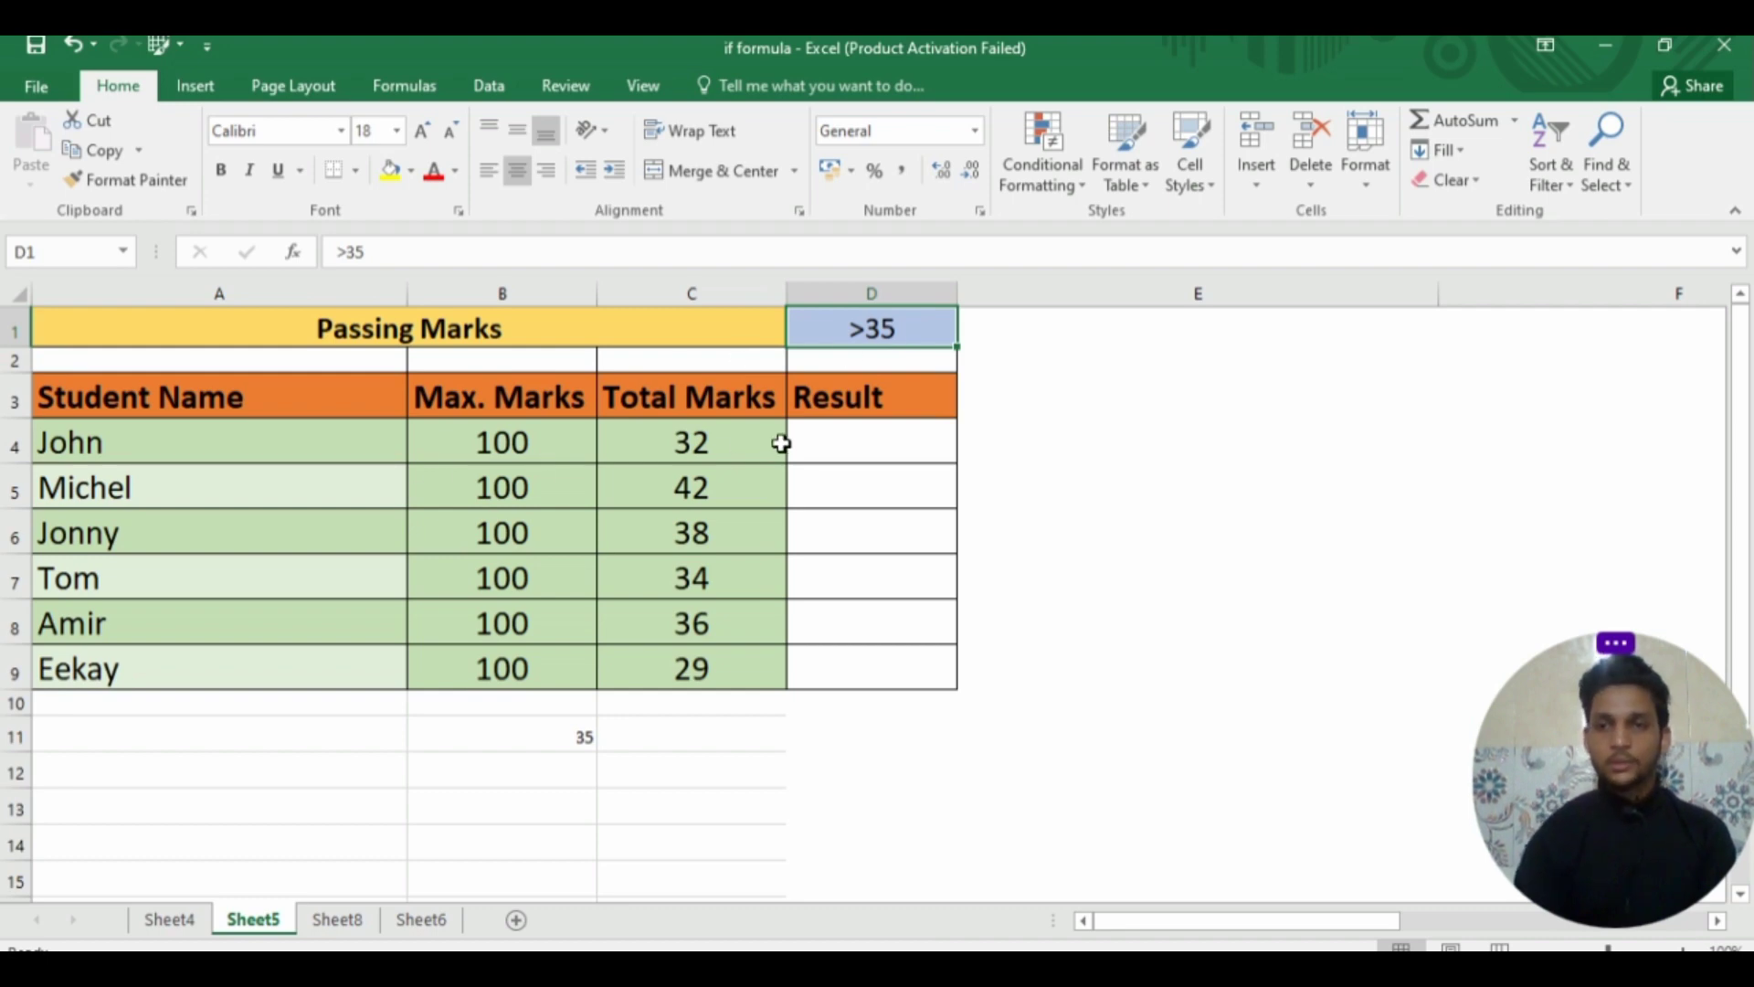
# Begin an IF formula in D4 with the logical test C4>35 for the first student's total marks.
pyautogui.click(904, 458)
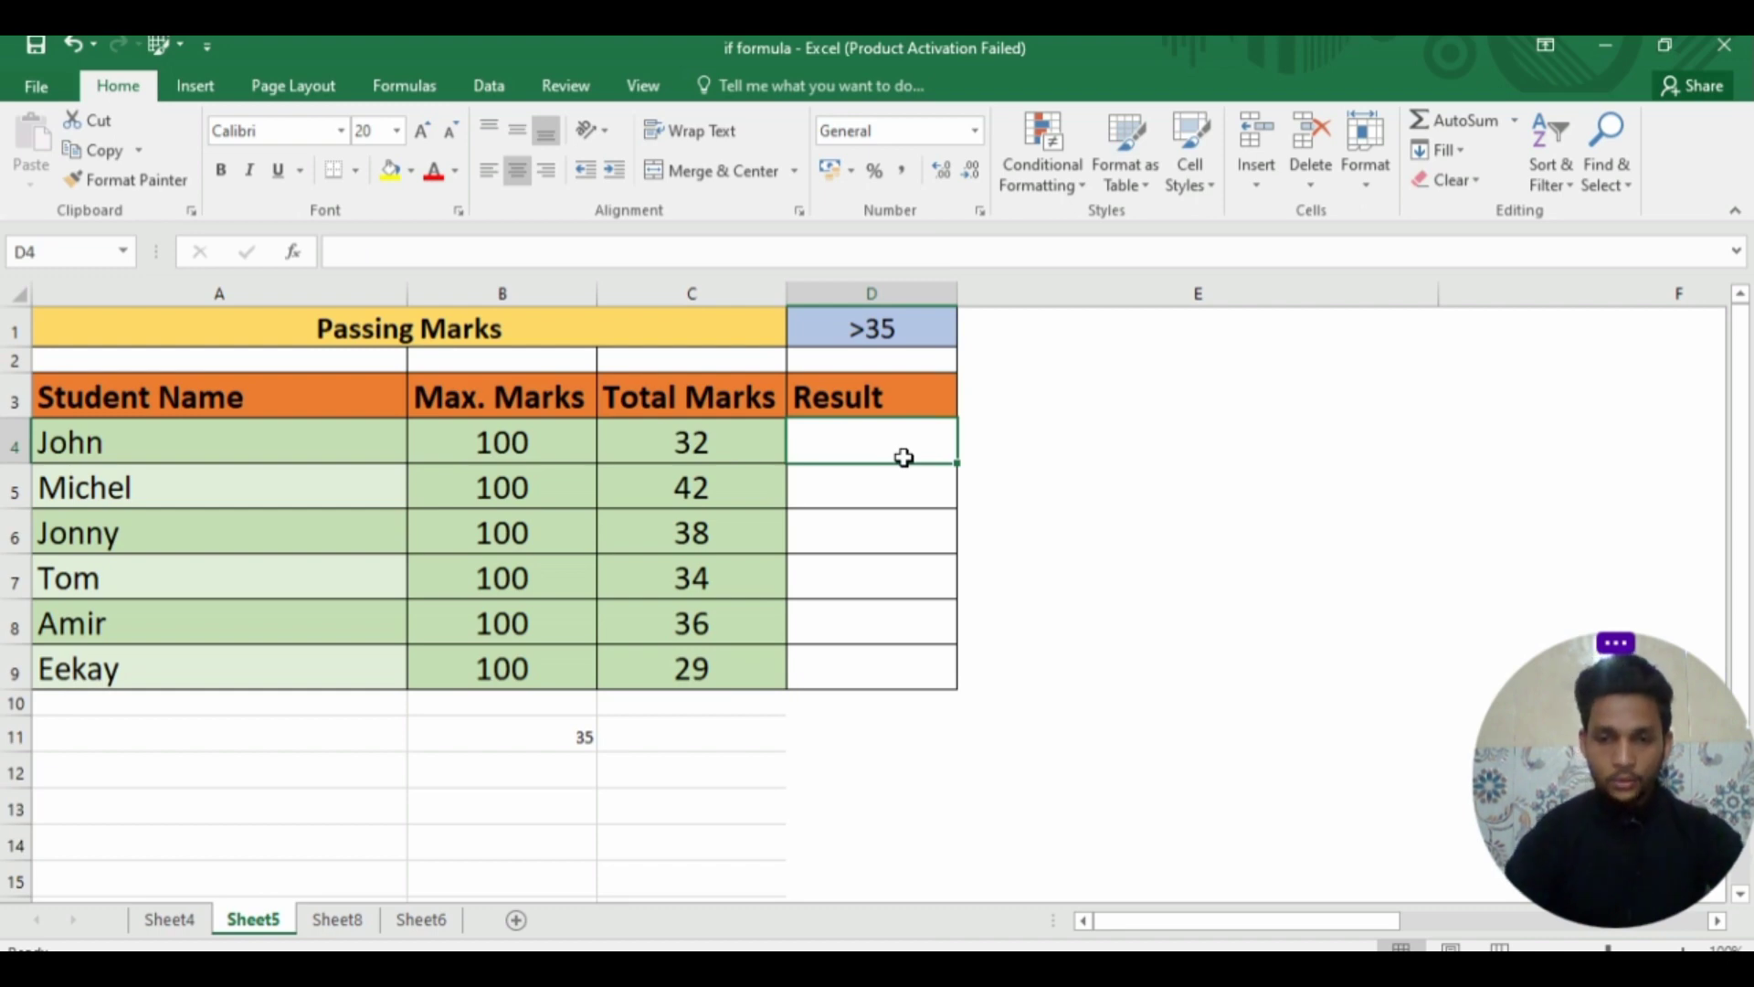
pyautogui.write('=if')
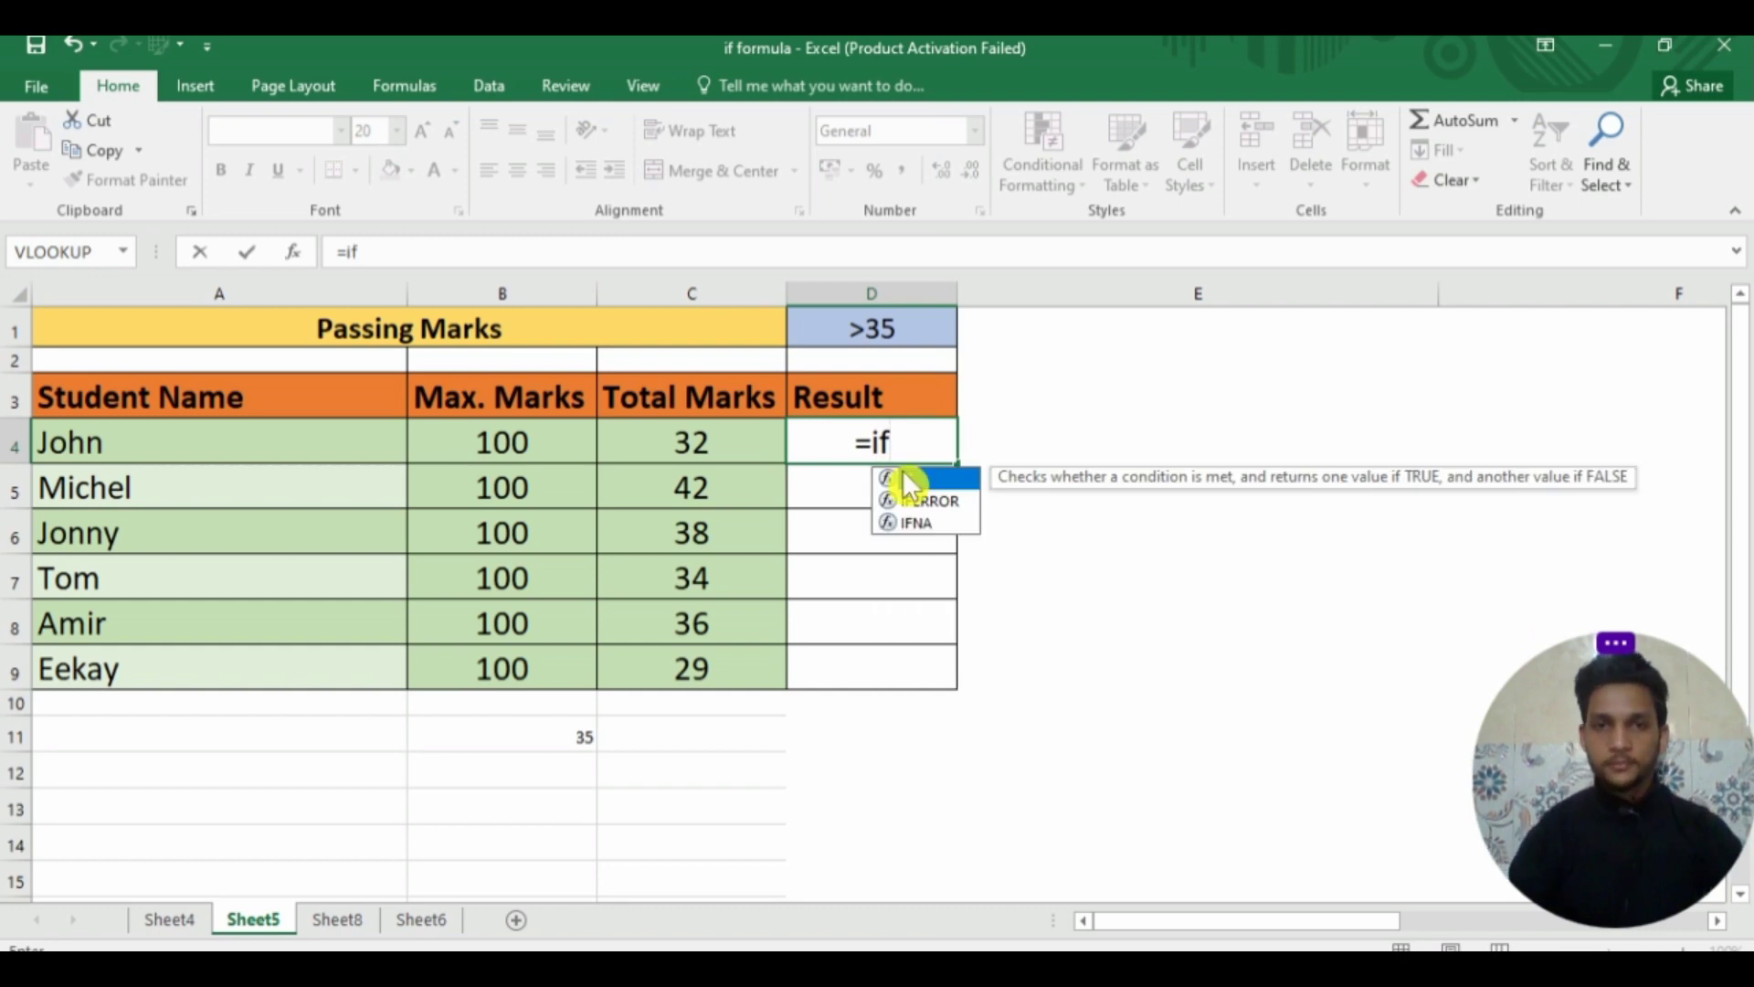
pyautogui.doubleClick(910, 477)
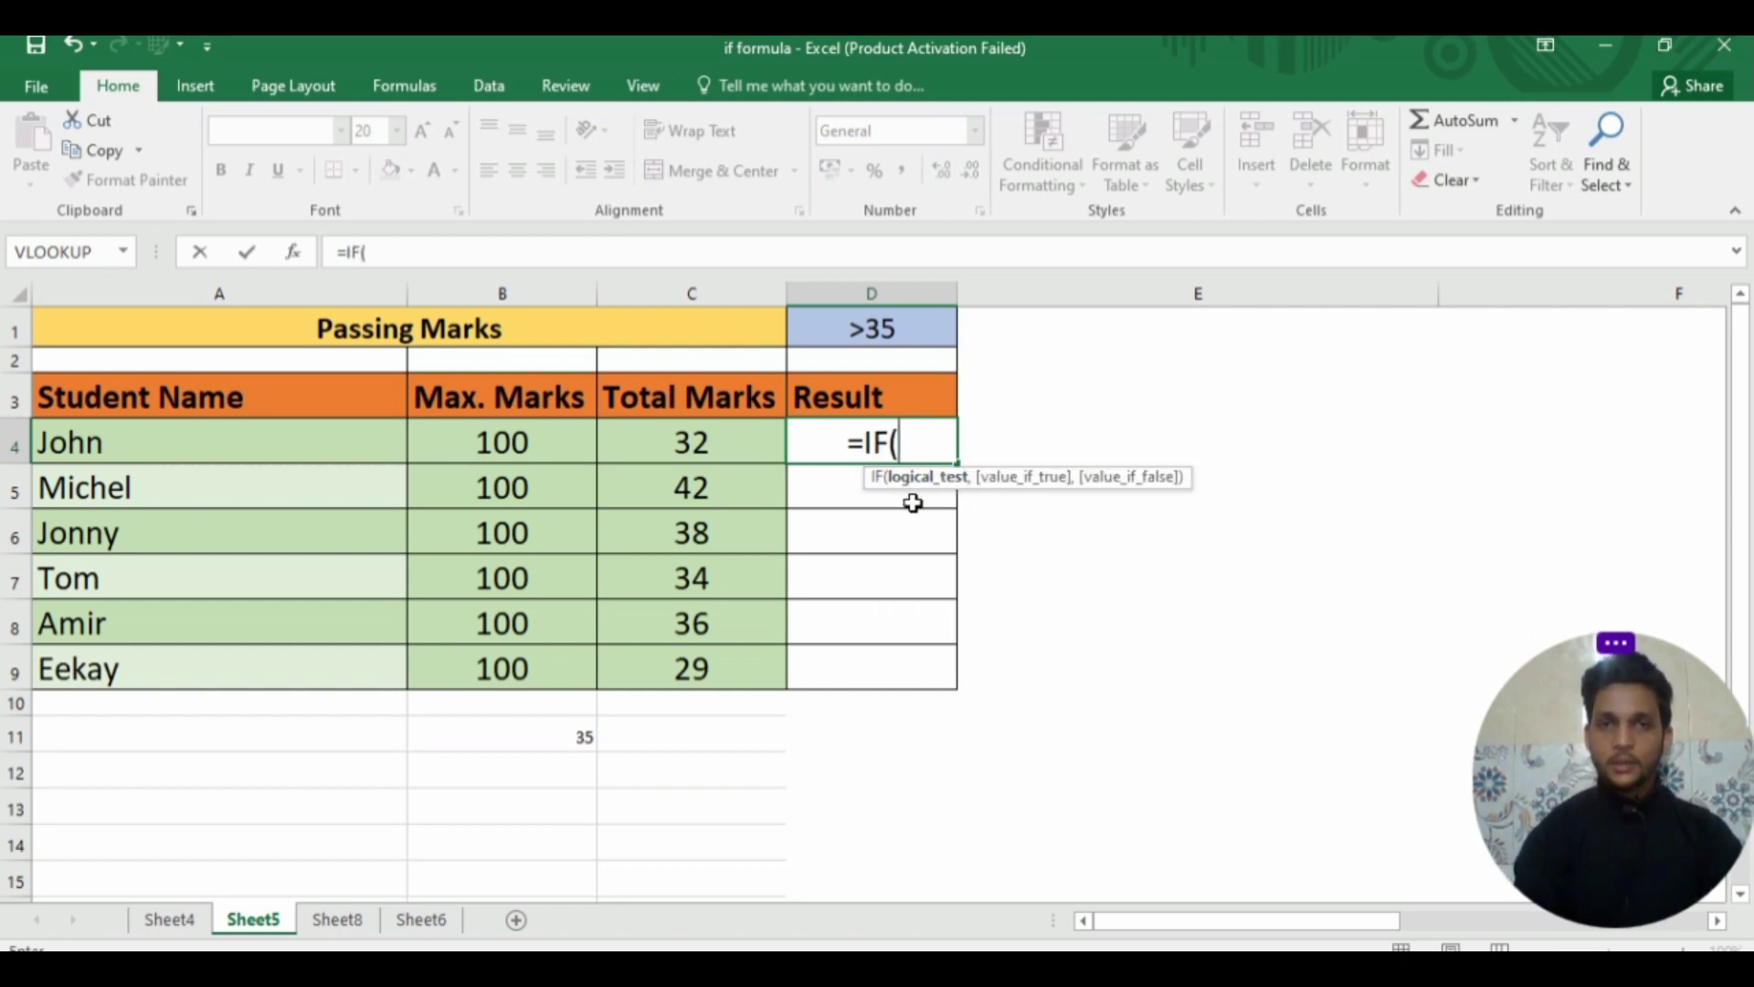
pyautogui.click(698, 443)
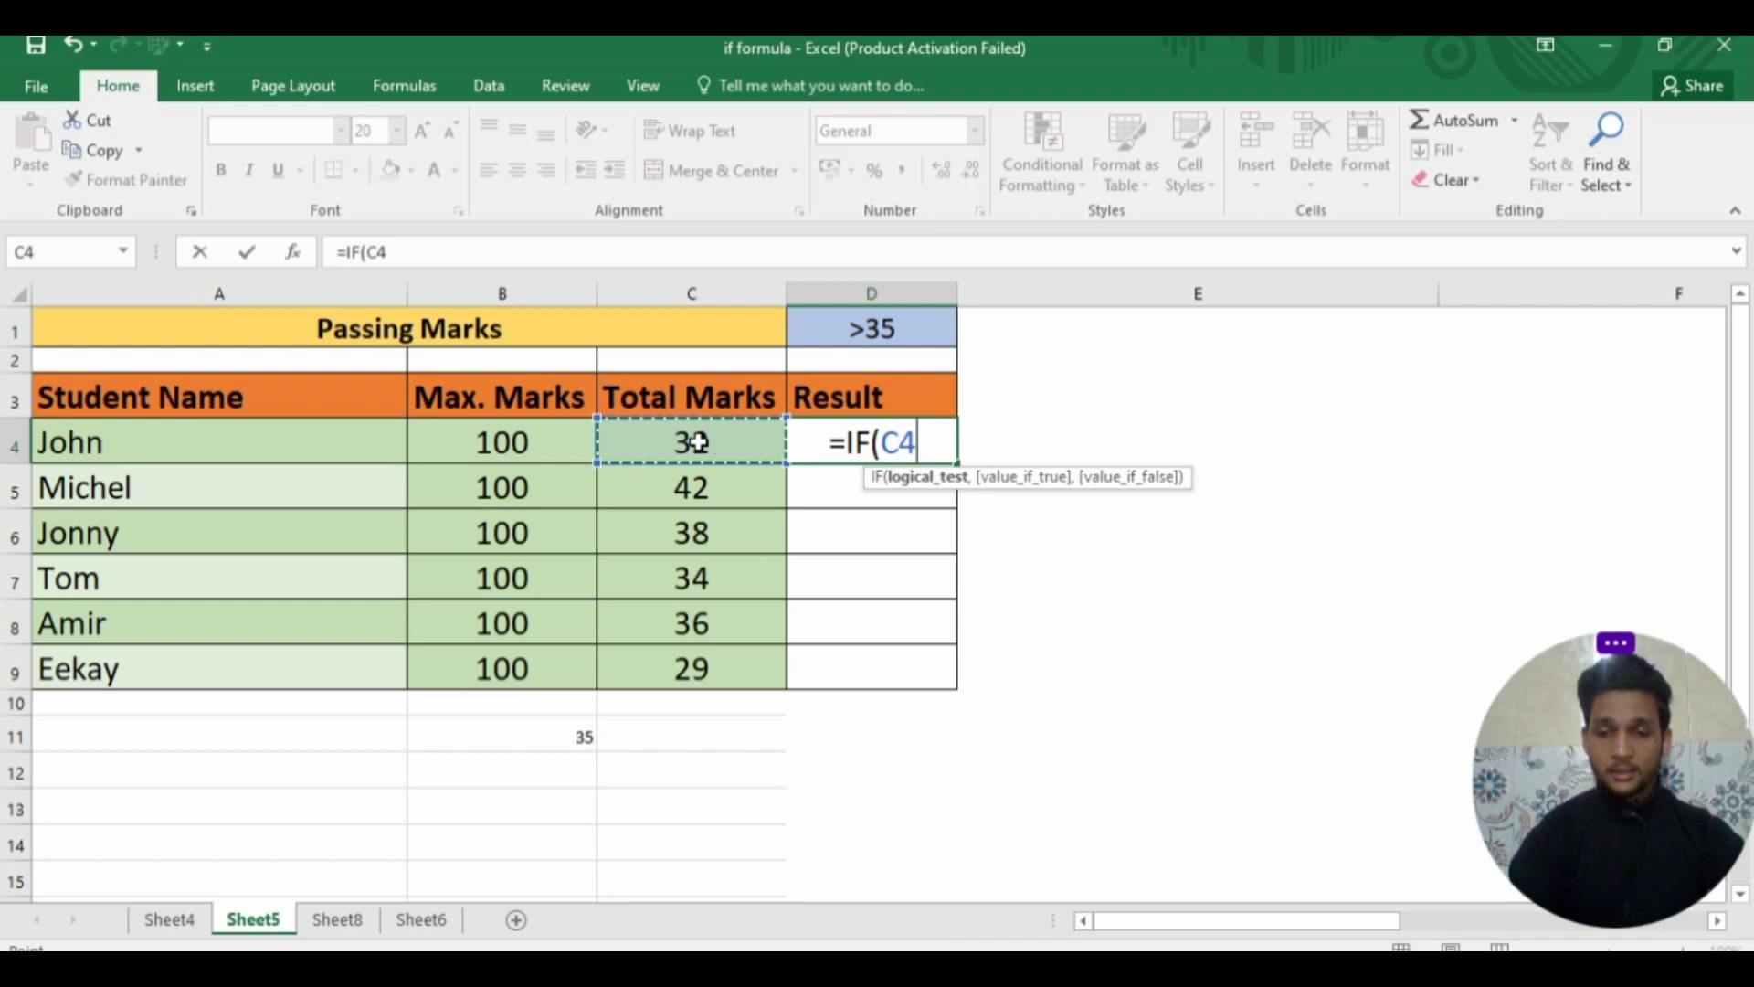
pyautogui.write('>')
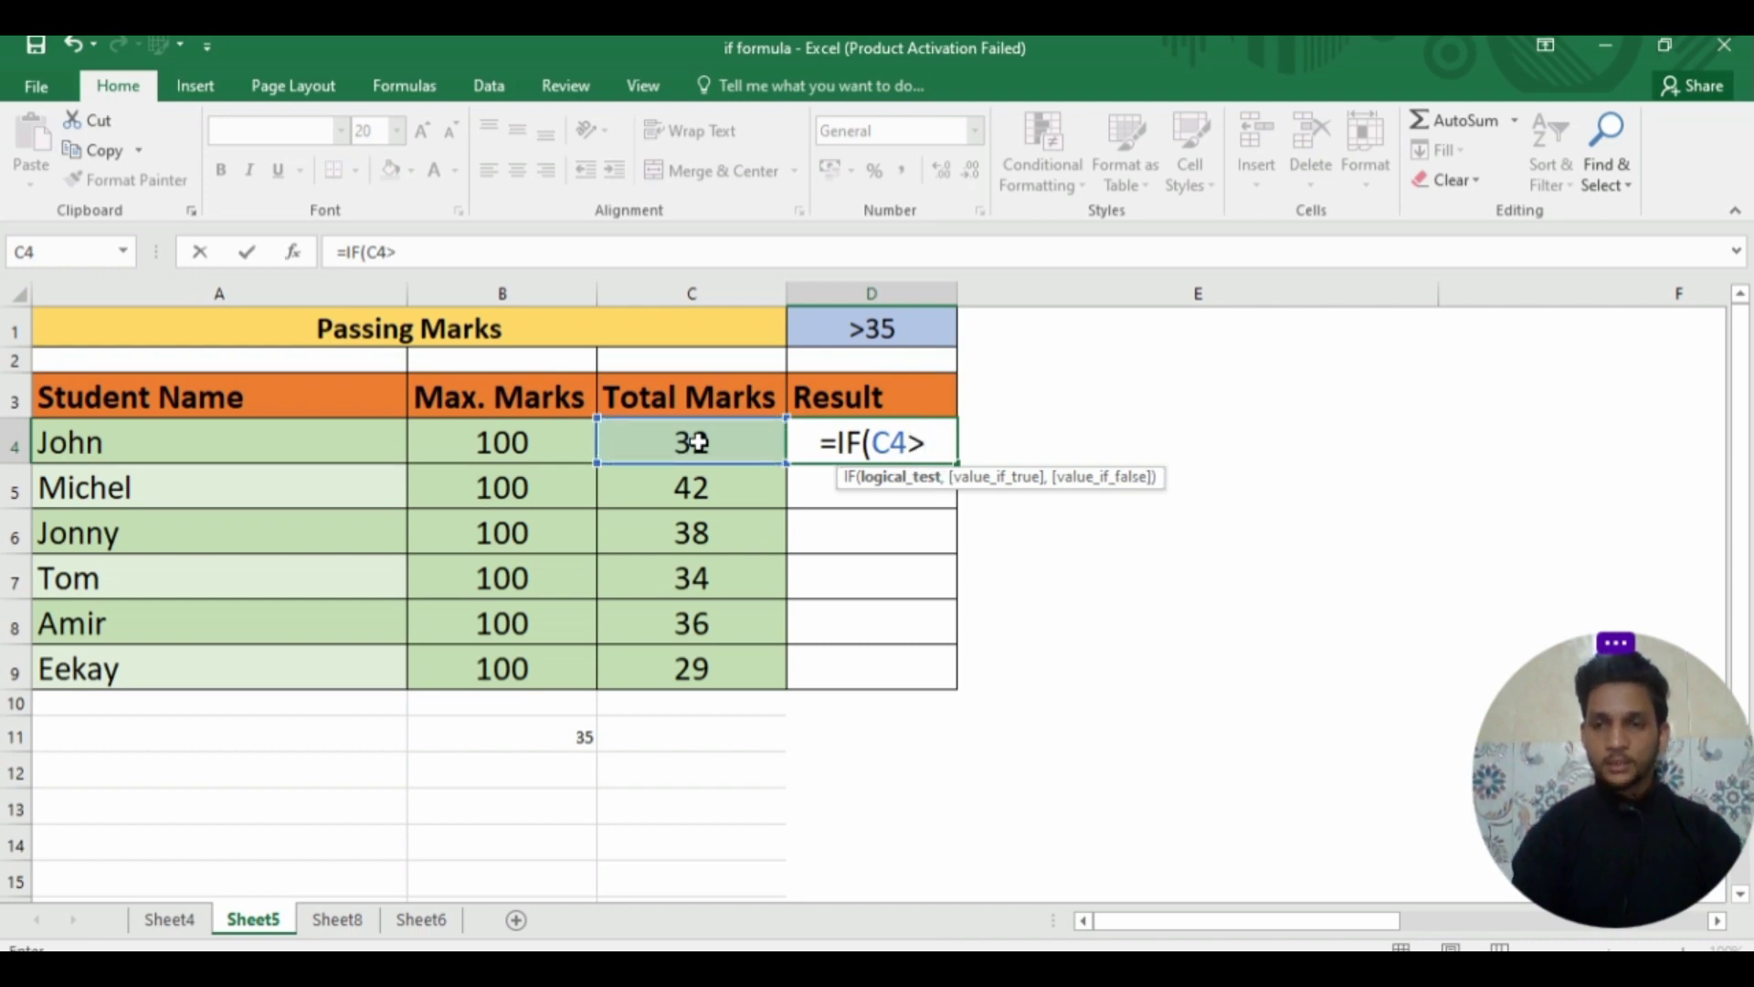
pyautogui.write('35')
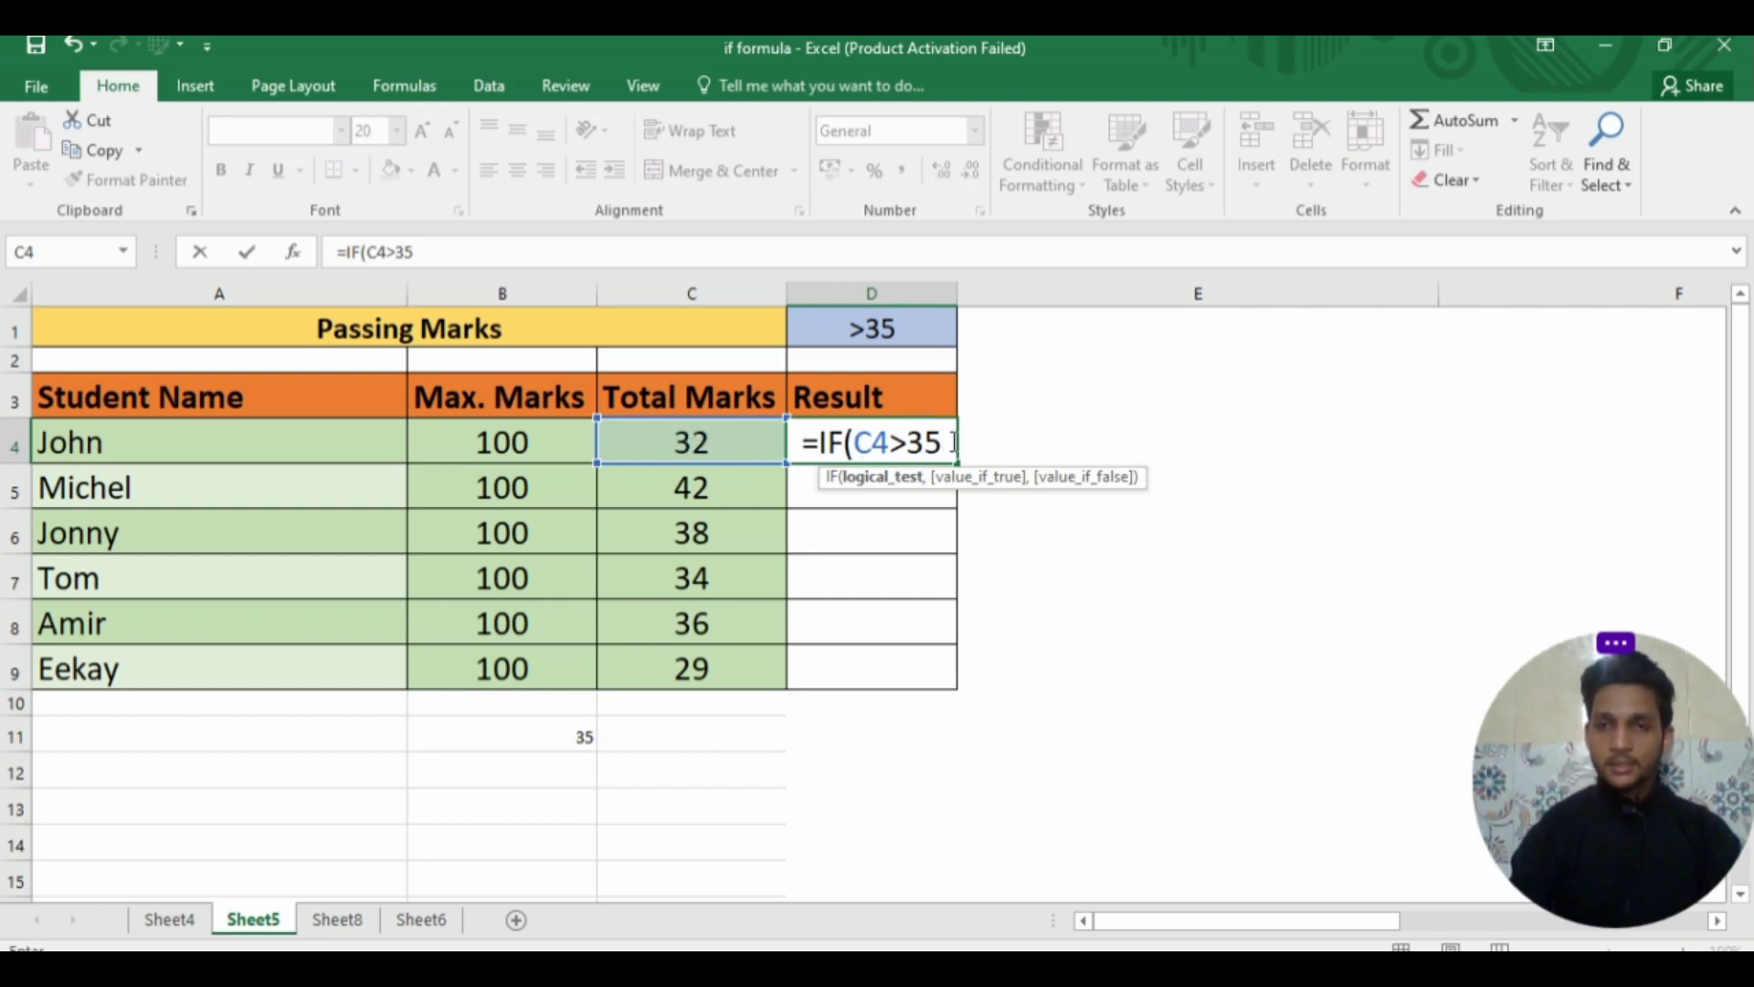
pyautogui.write(',')
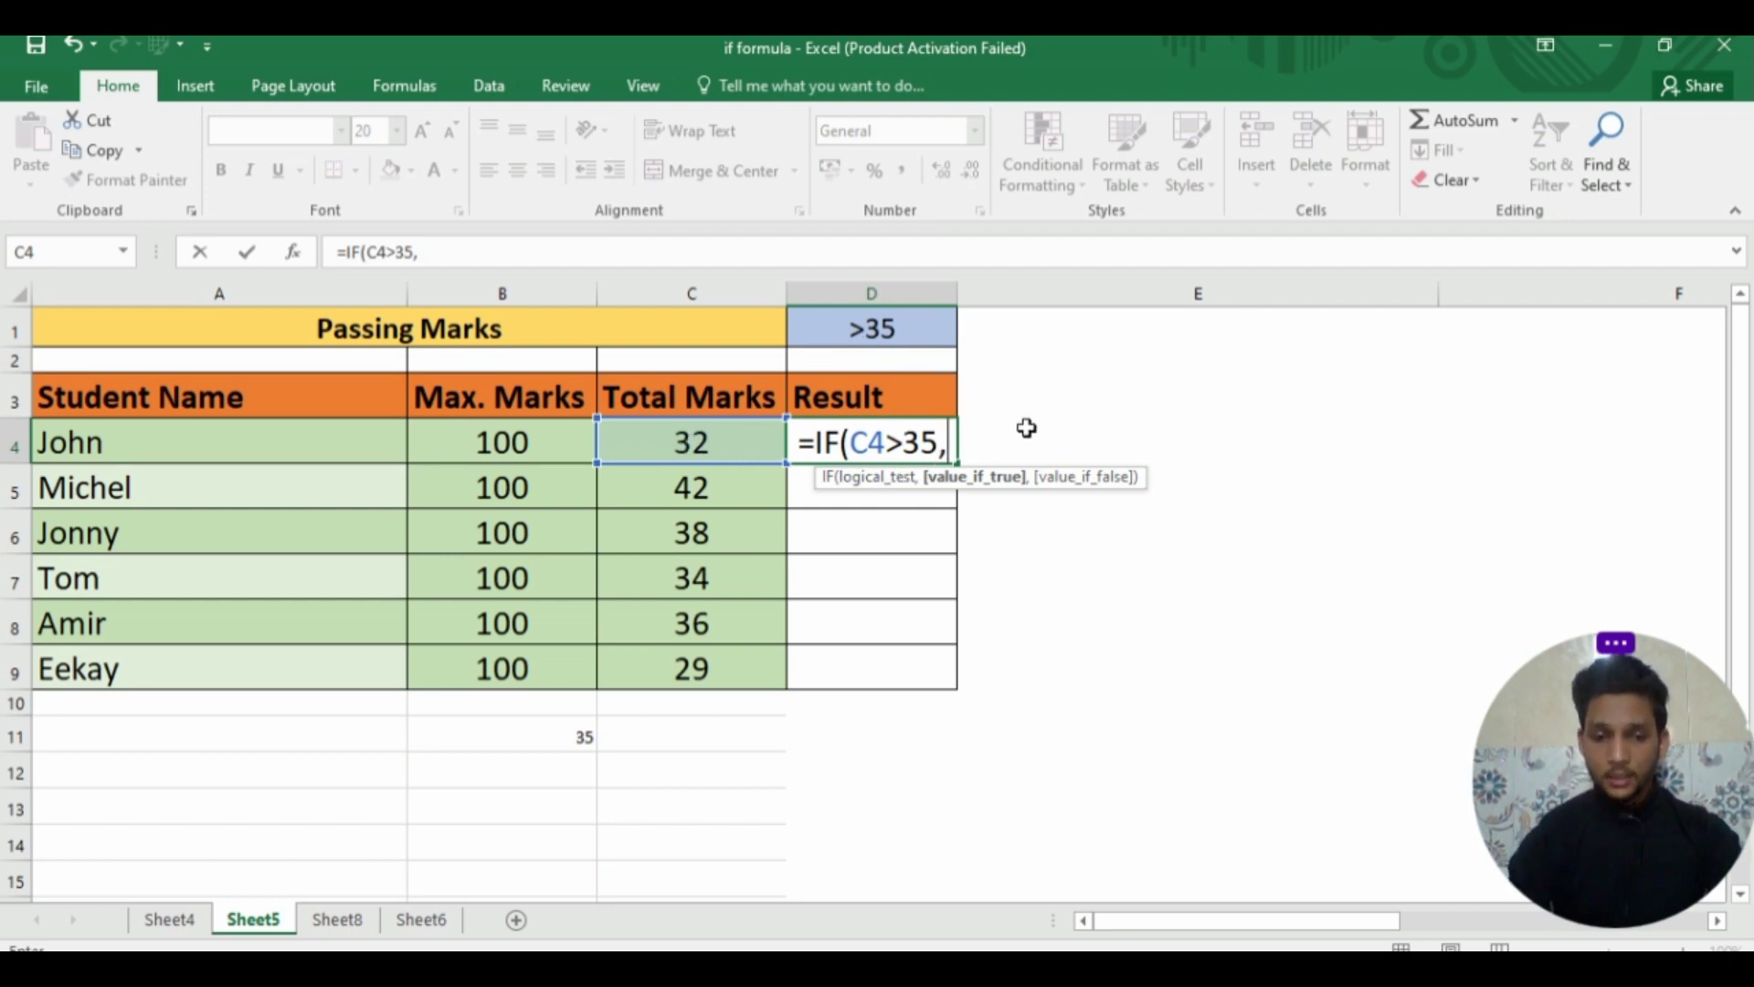
# Complete the IF formula in D4 with "Pass" as the true result and "Fail" as the false result, and commit it.
pyautogui.write('"P')
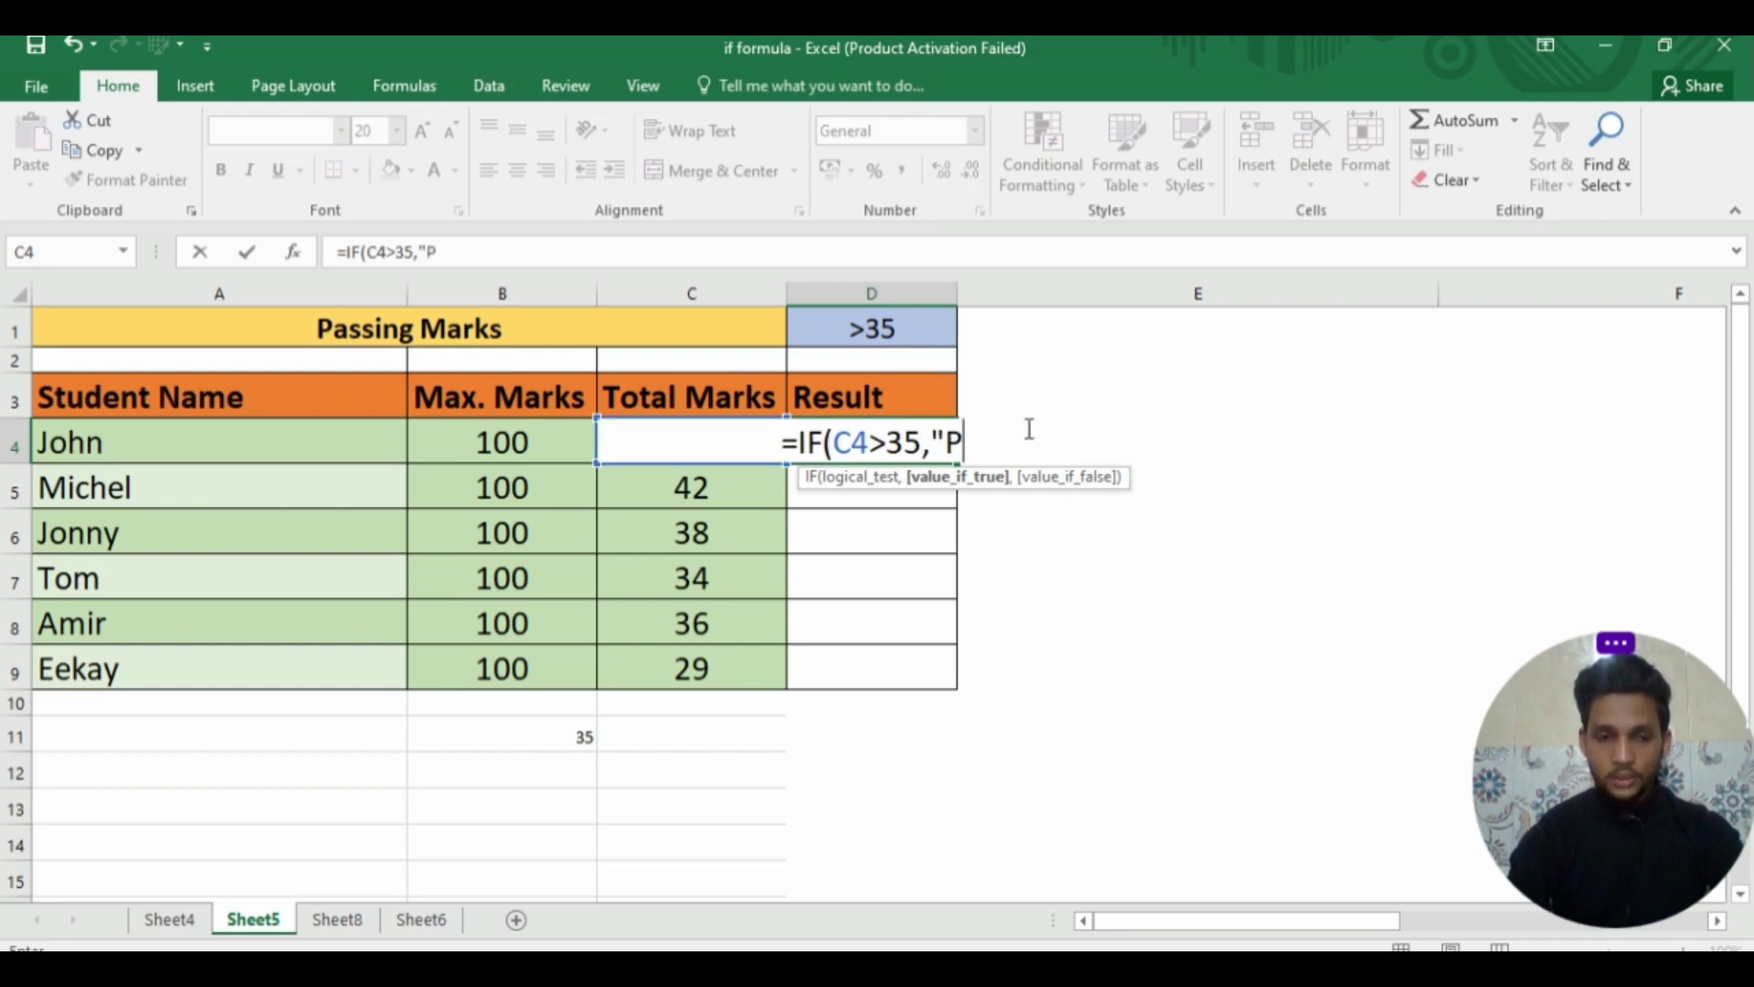
pyautogui.write('ass",')
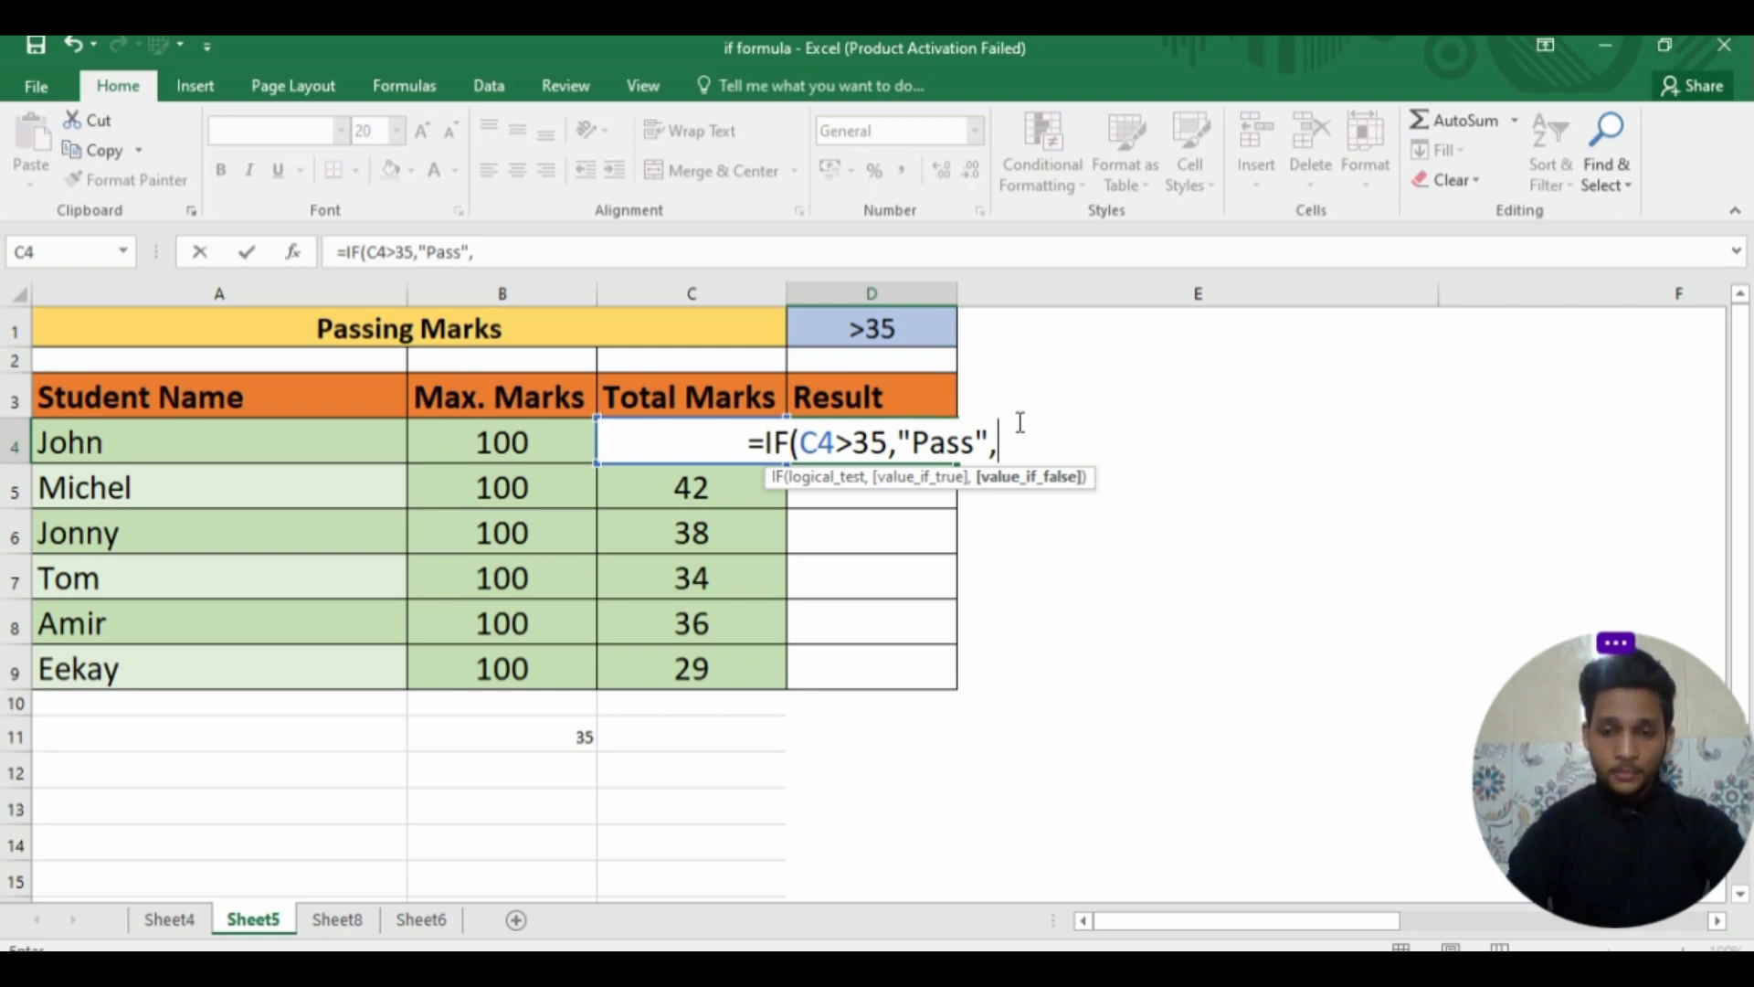
pyautogui.write('"')
pyautogui.write('F')
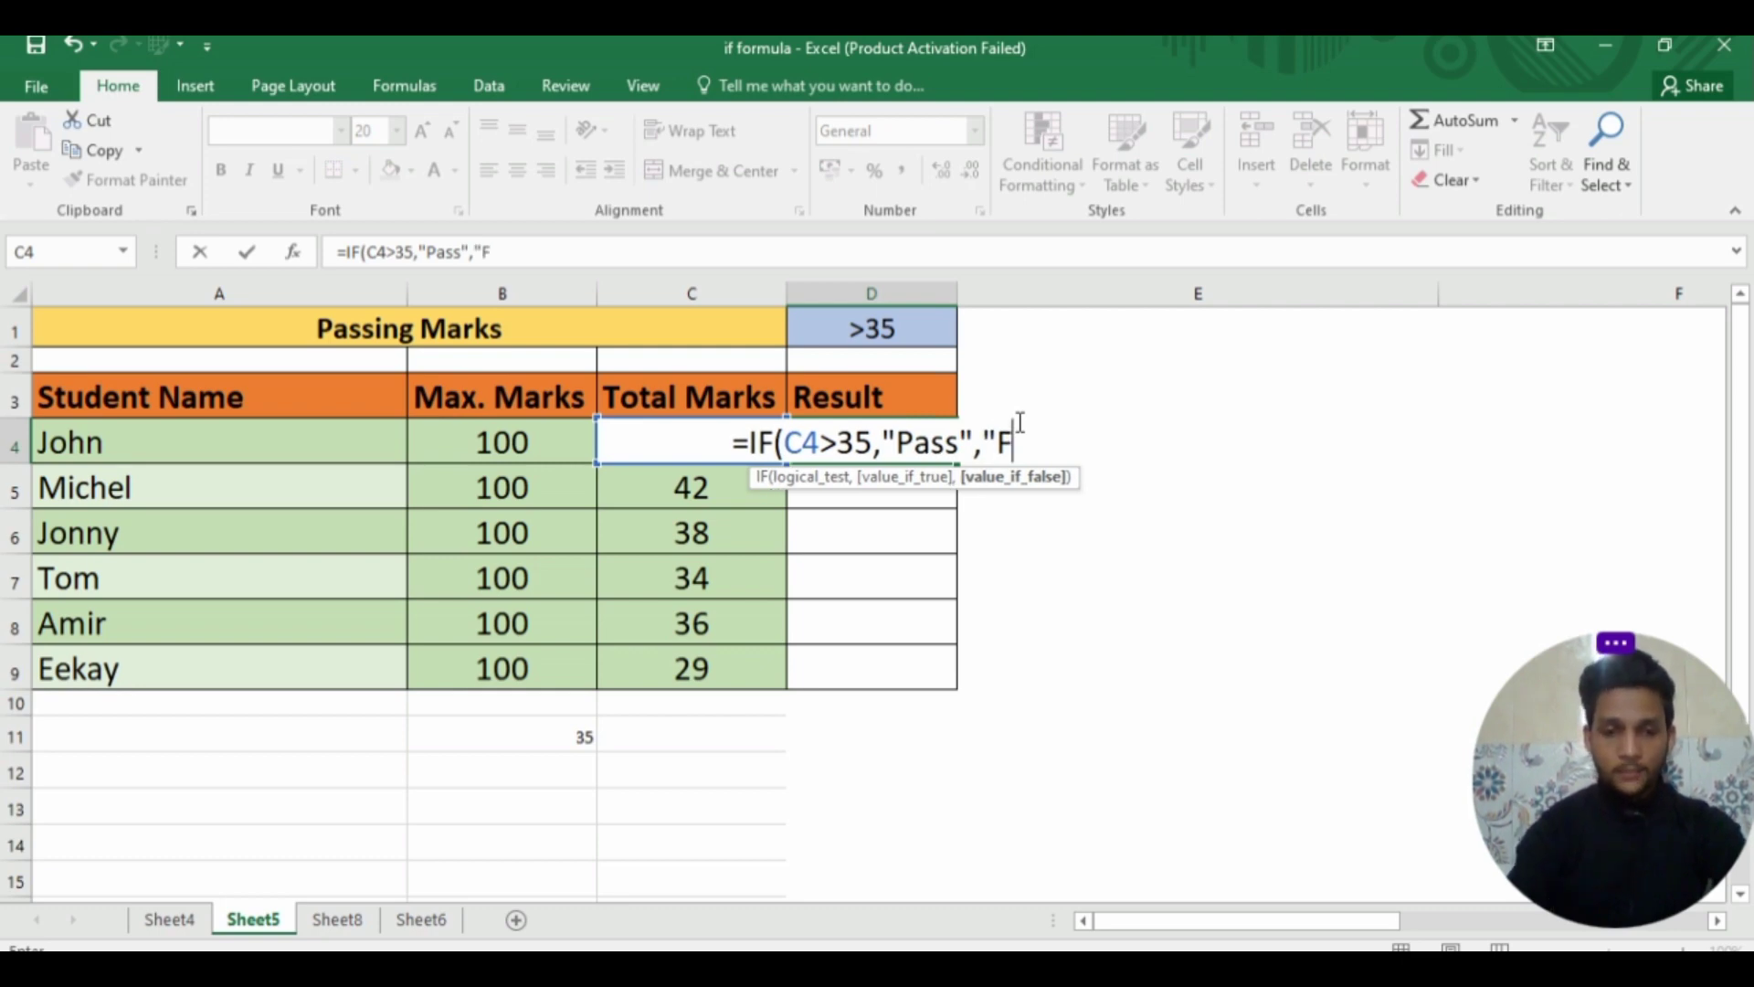
pyautogui.write('ai')
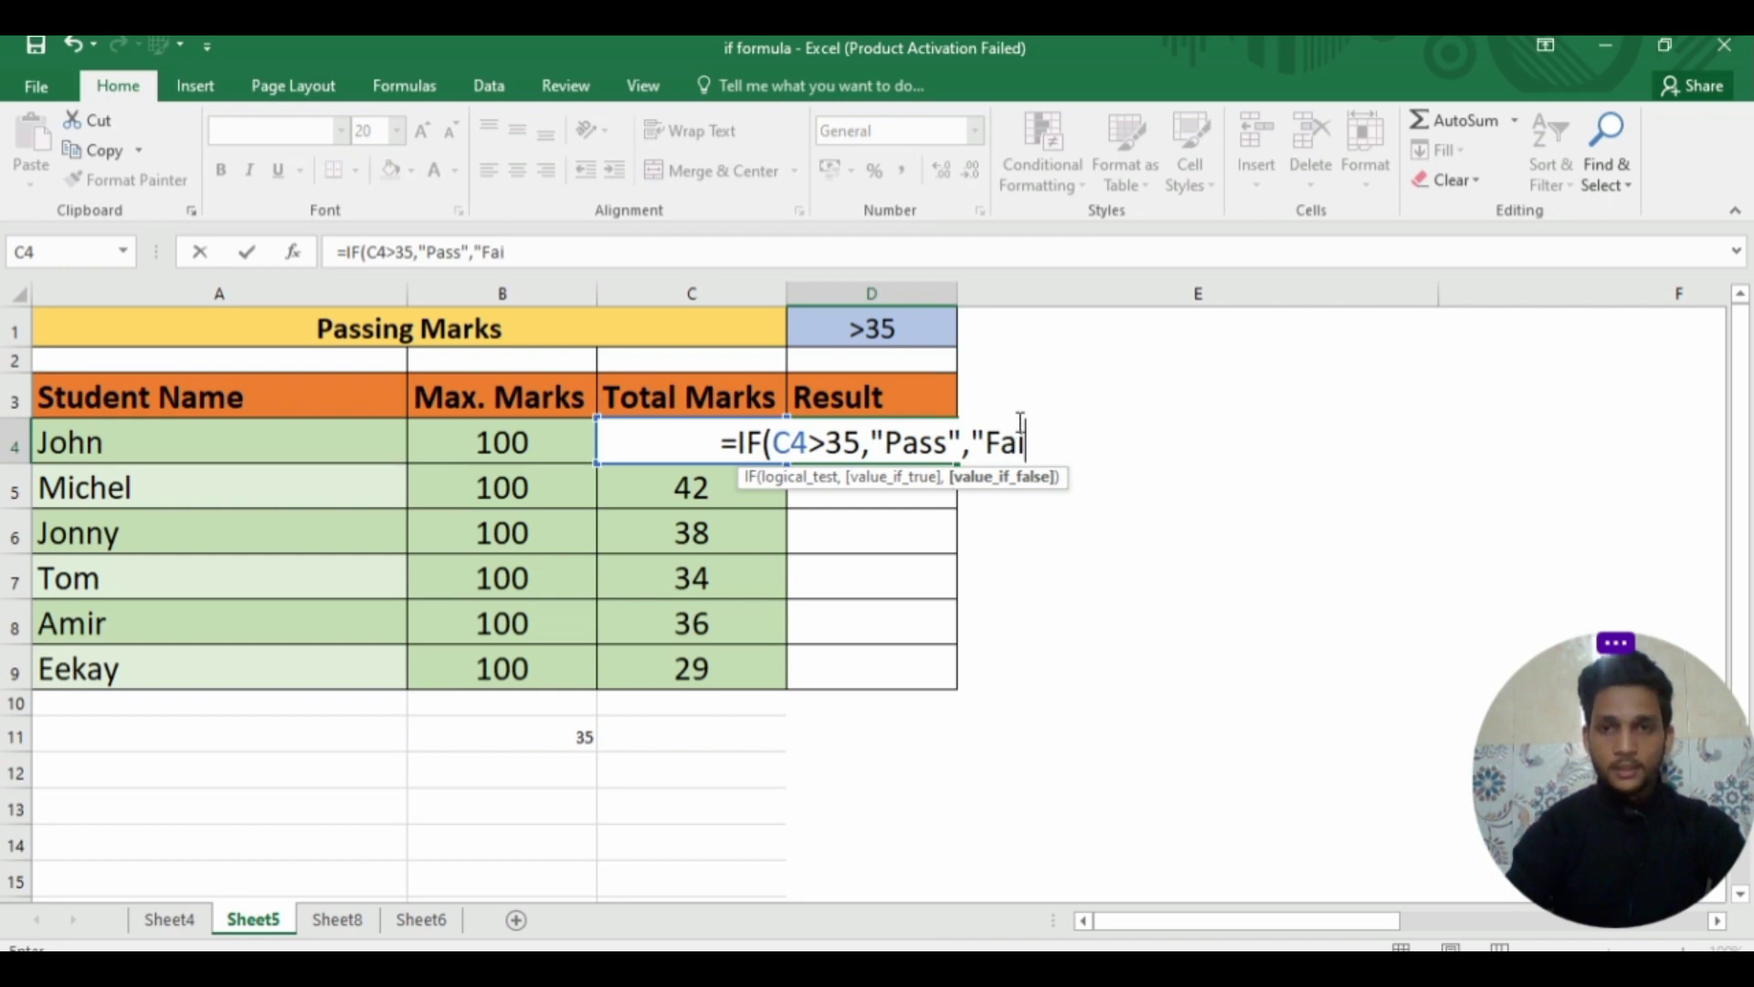
pyautogui.write('l"')
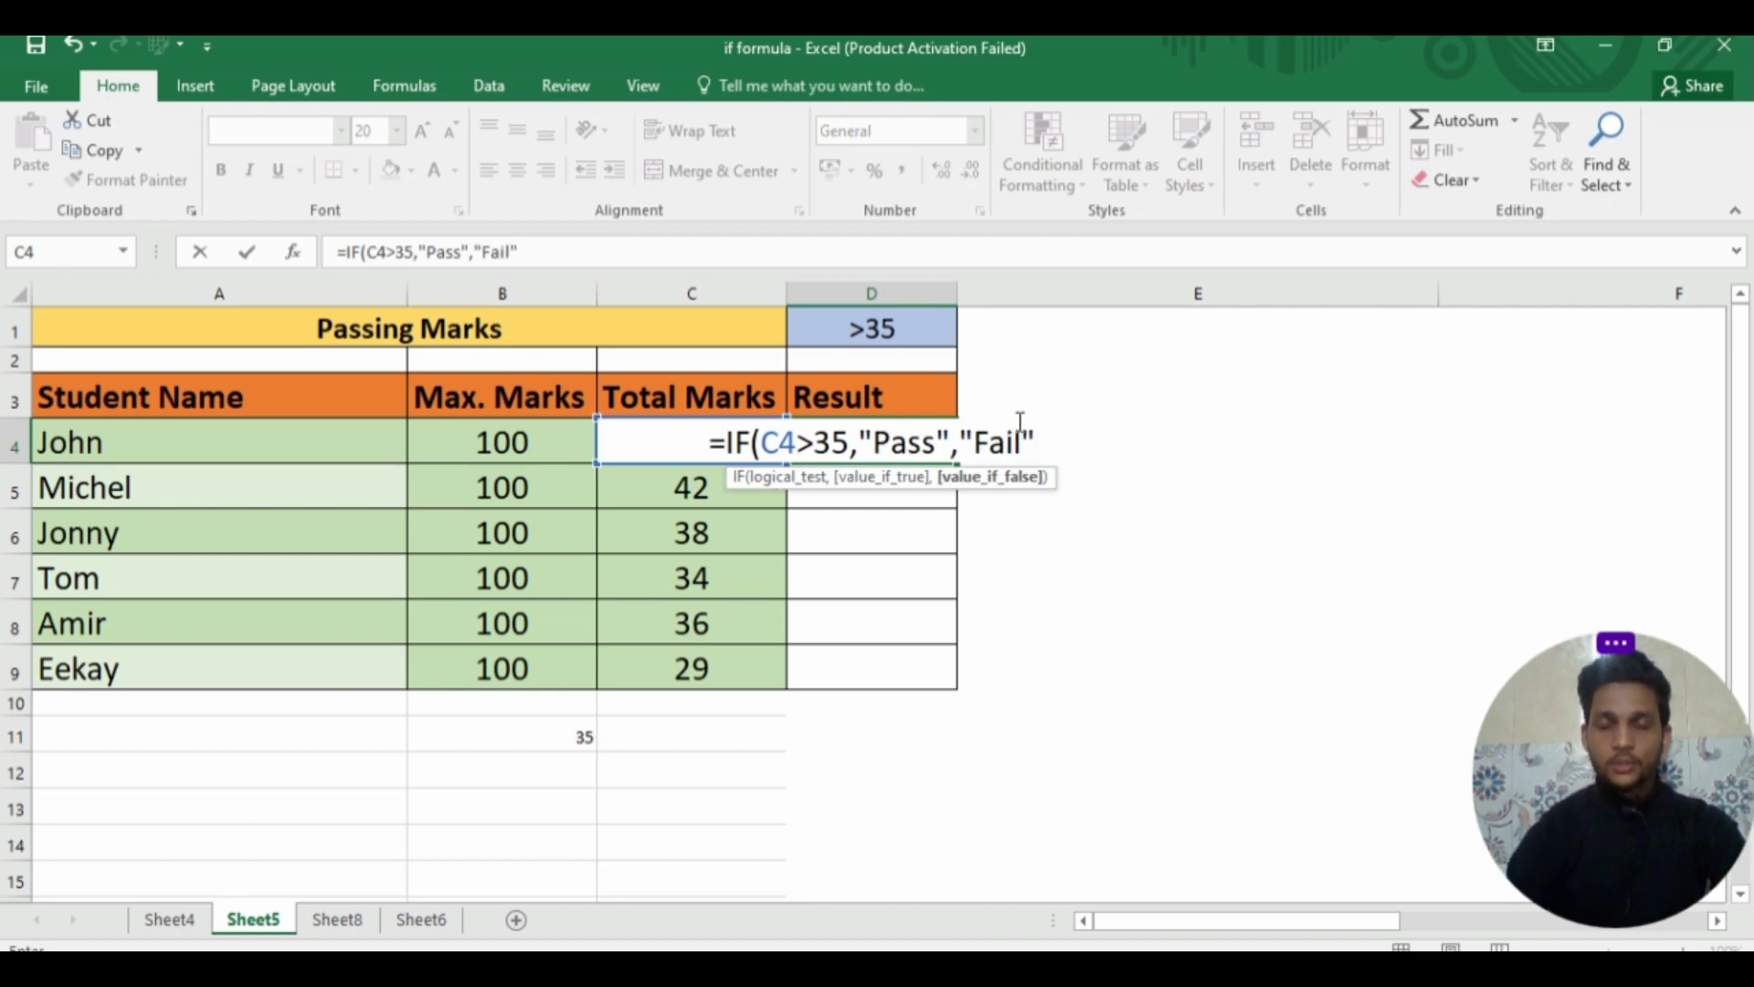
pyautogui.press('Return')
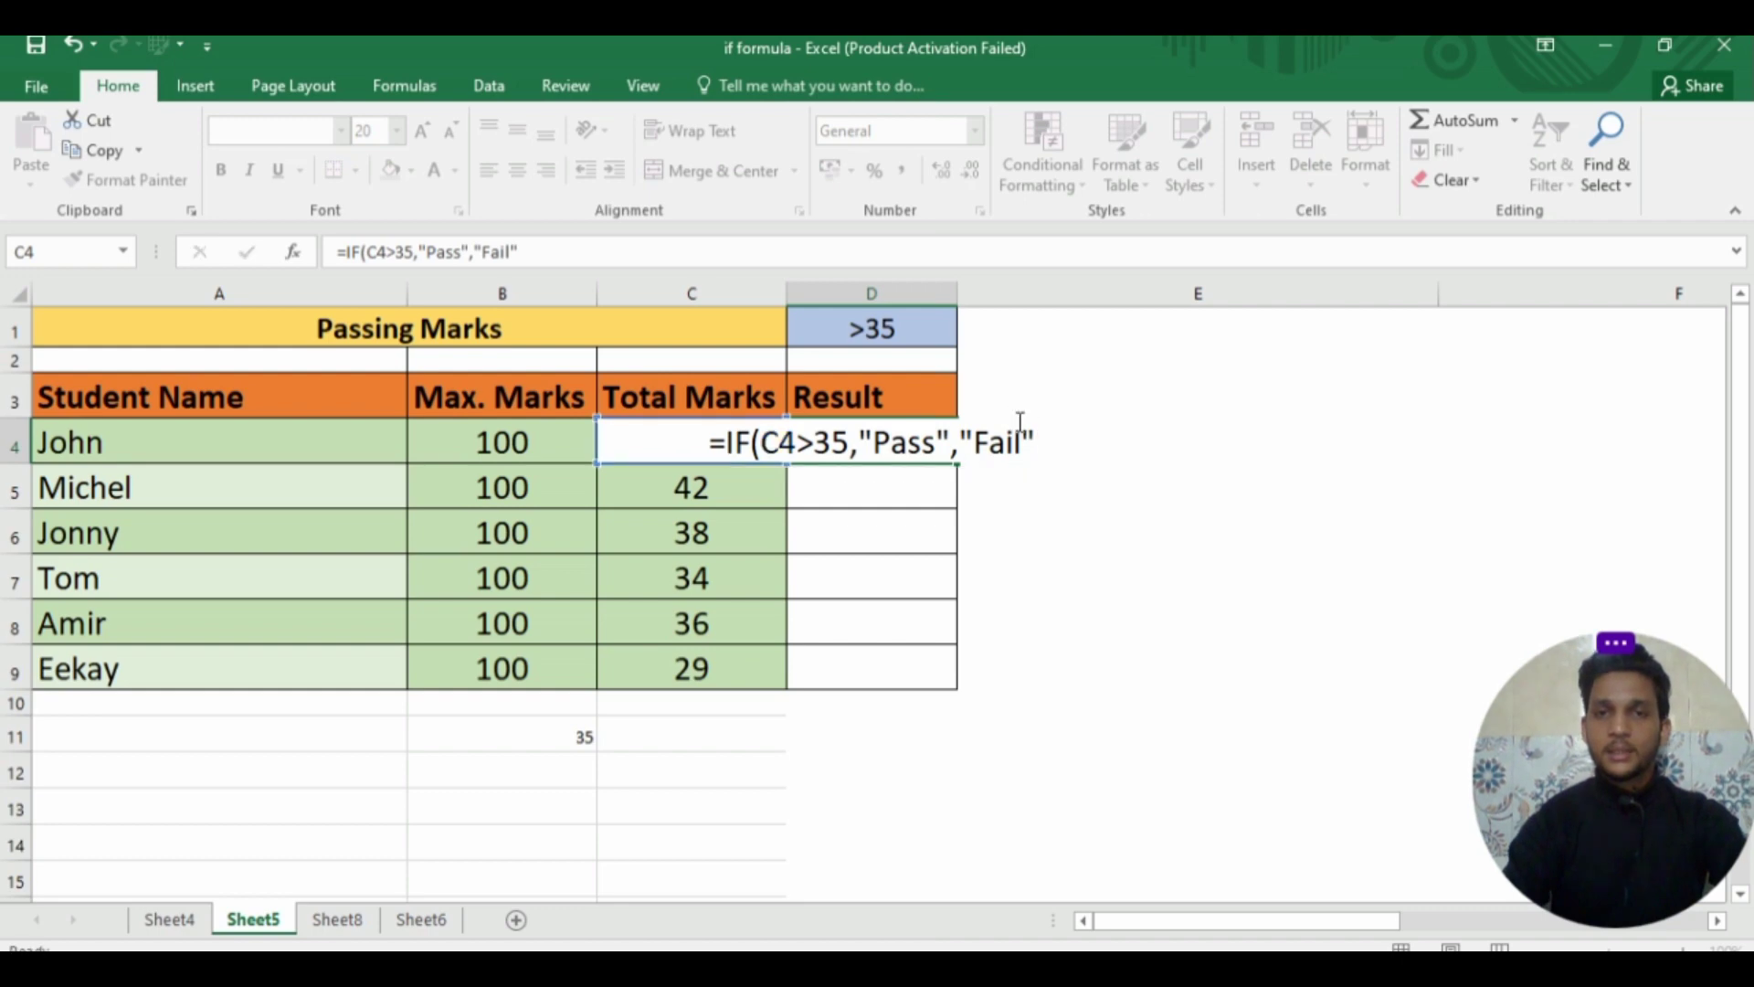
# Fill the Pass/Fail formula from D4 down through D9 for the remaining students.
pyautogui.click(947, 442)
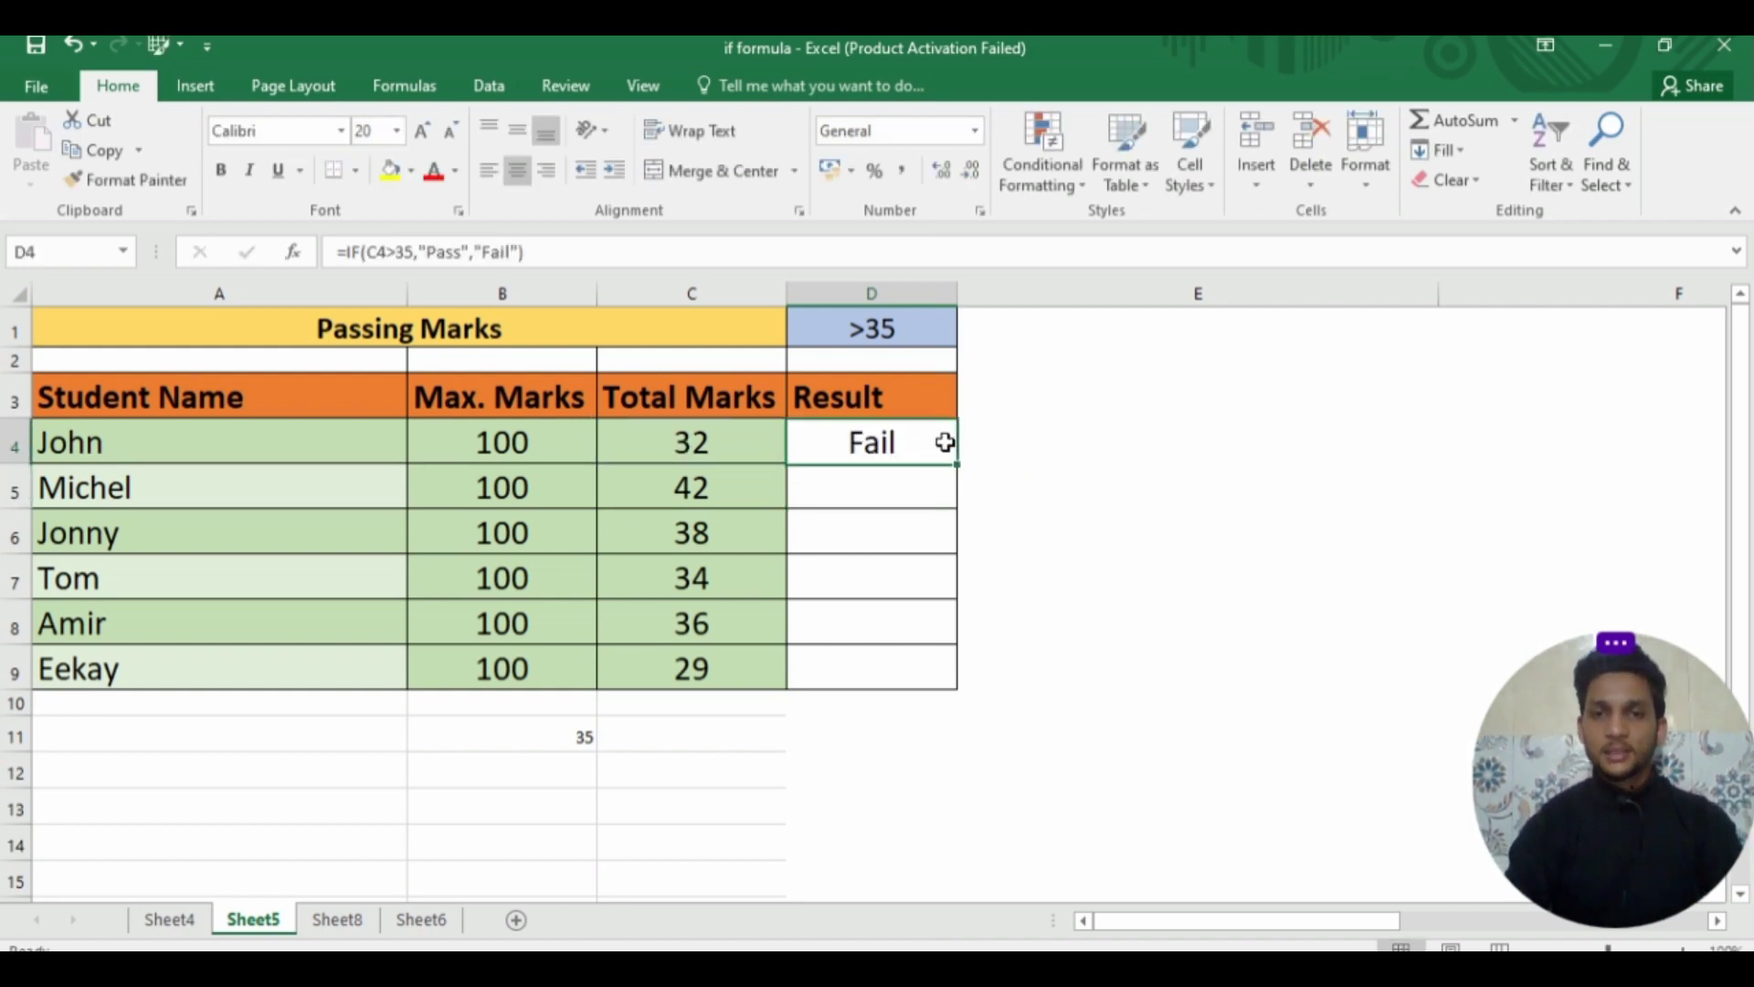
pyautogui.click(747, 442)
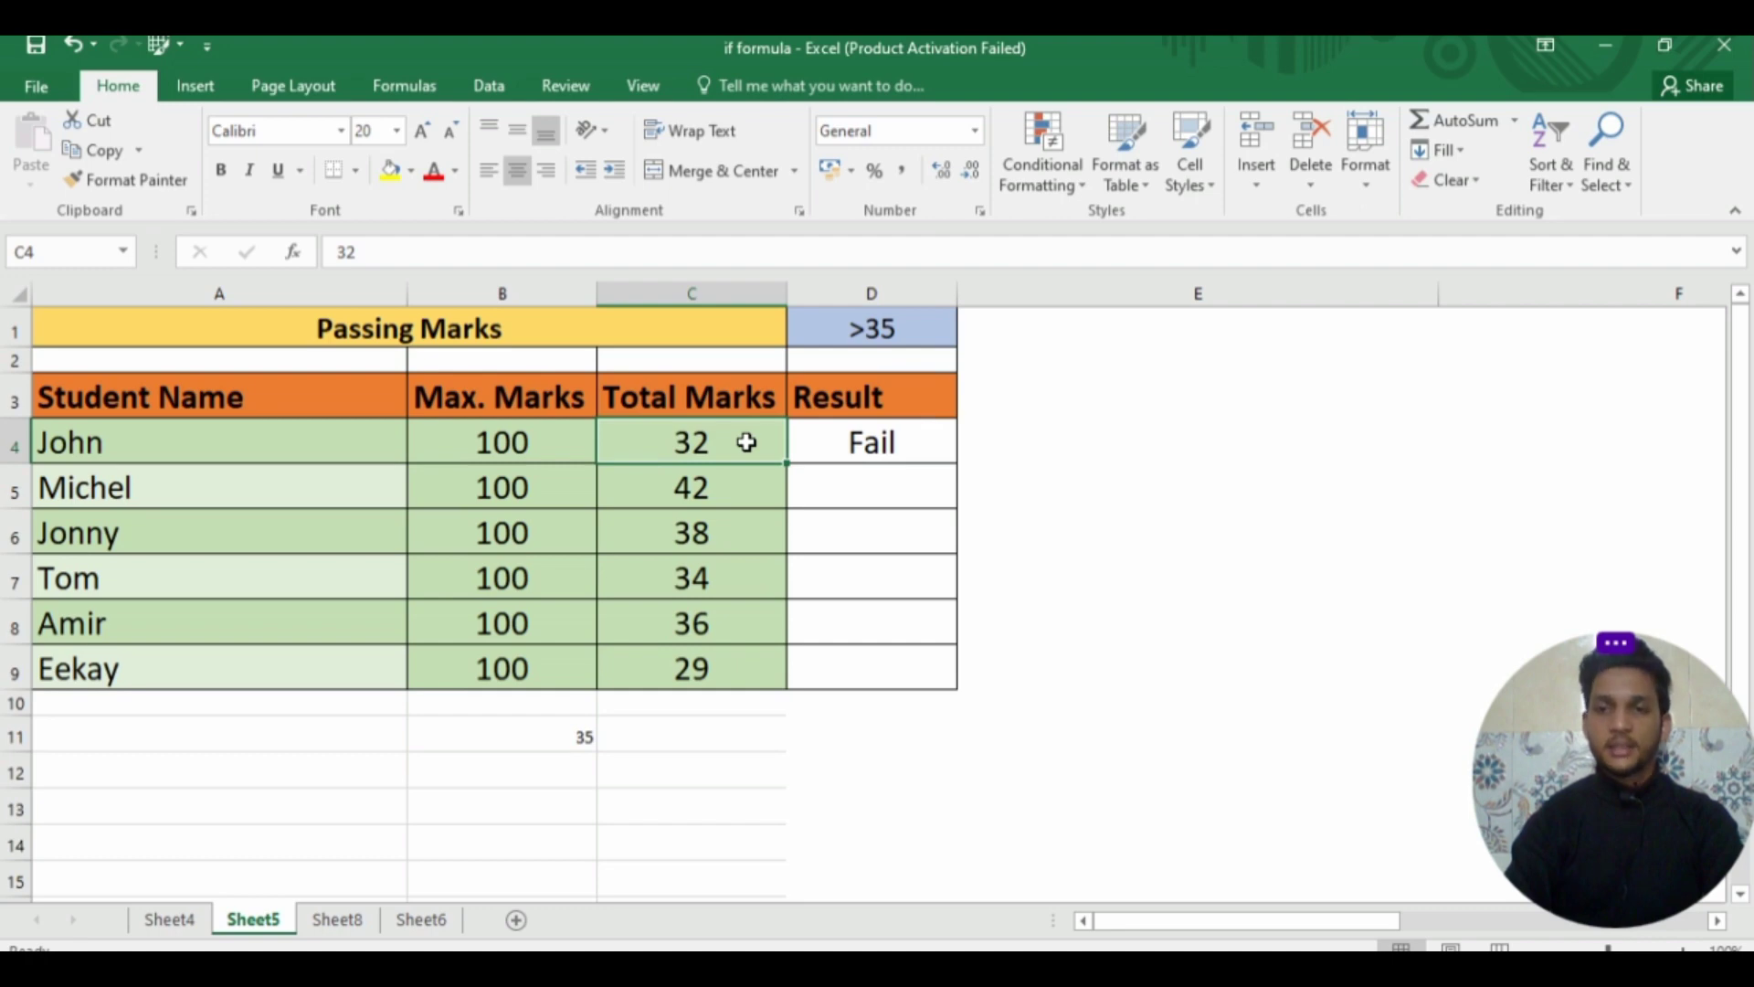
pyautogui.click(898, 448)
pyautogui.moveTo(956, 459); pyautogui.dragTo(953, 672)
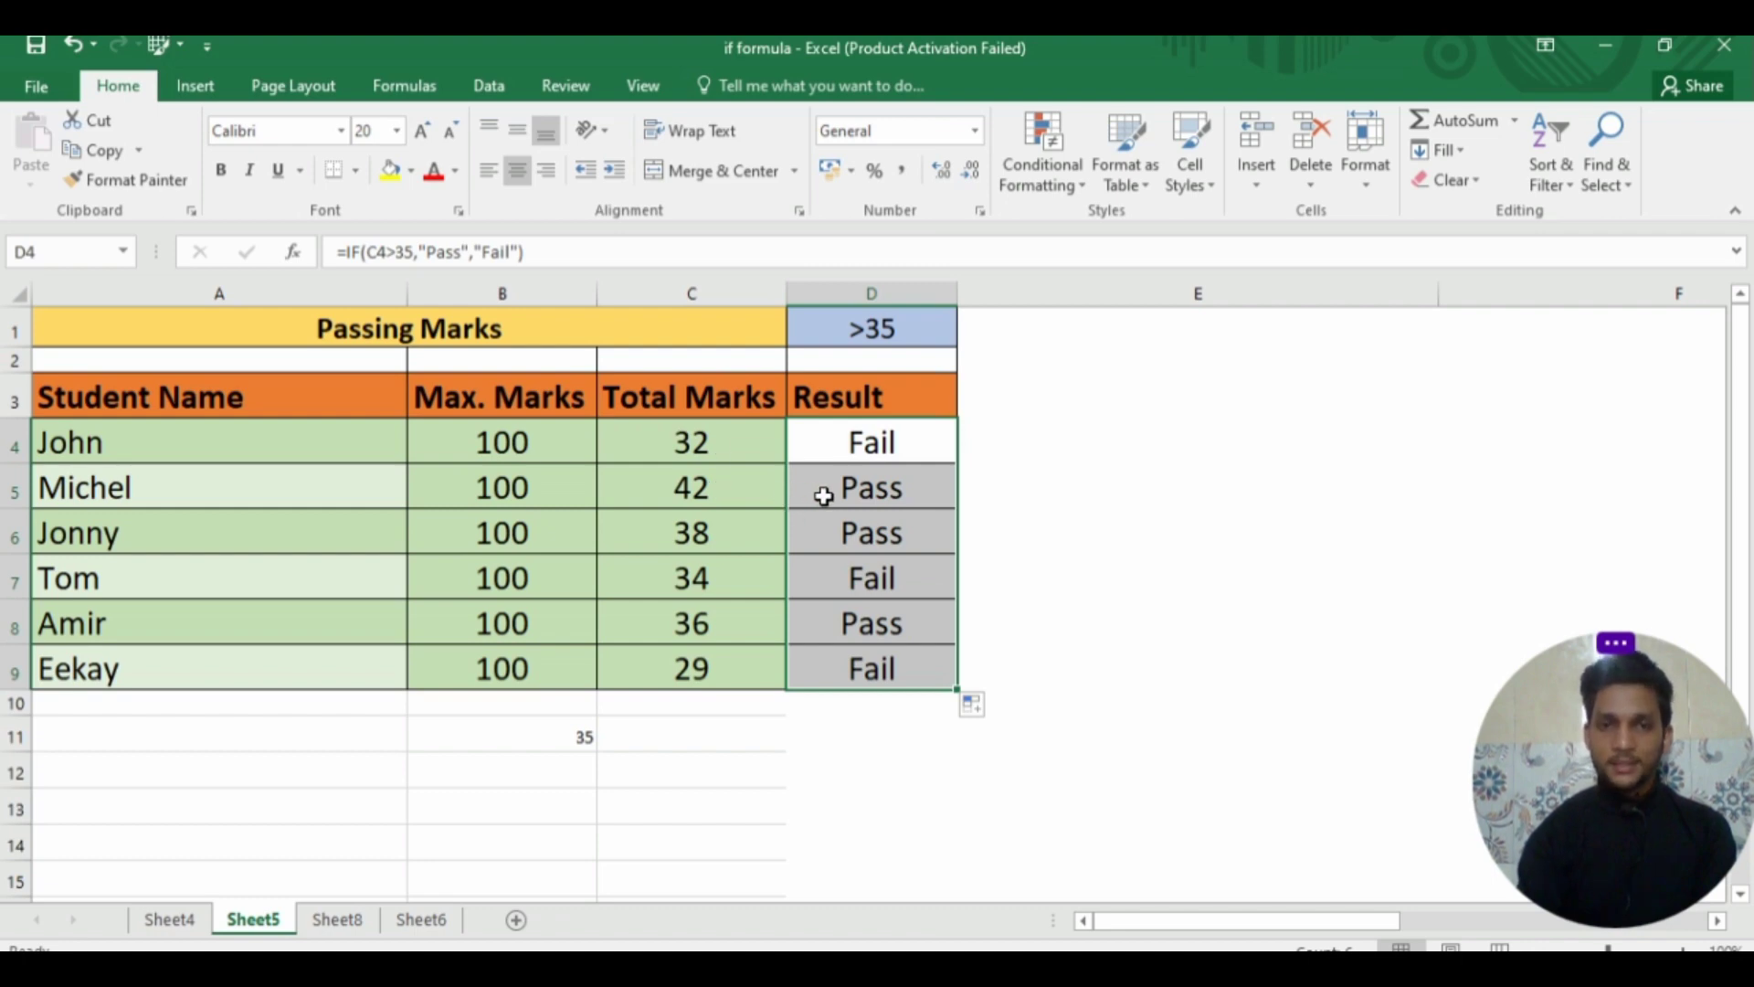
pyautogui.click(721, 443)
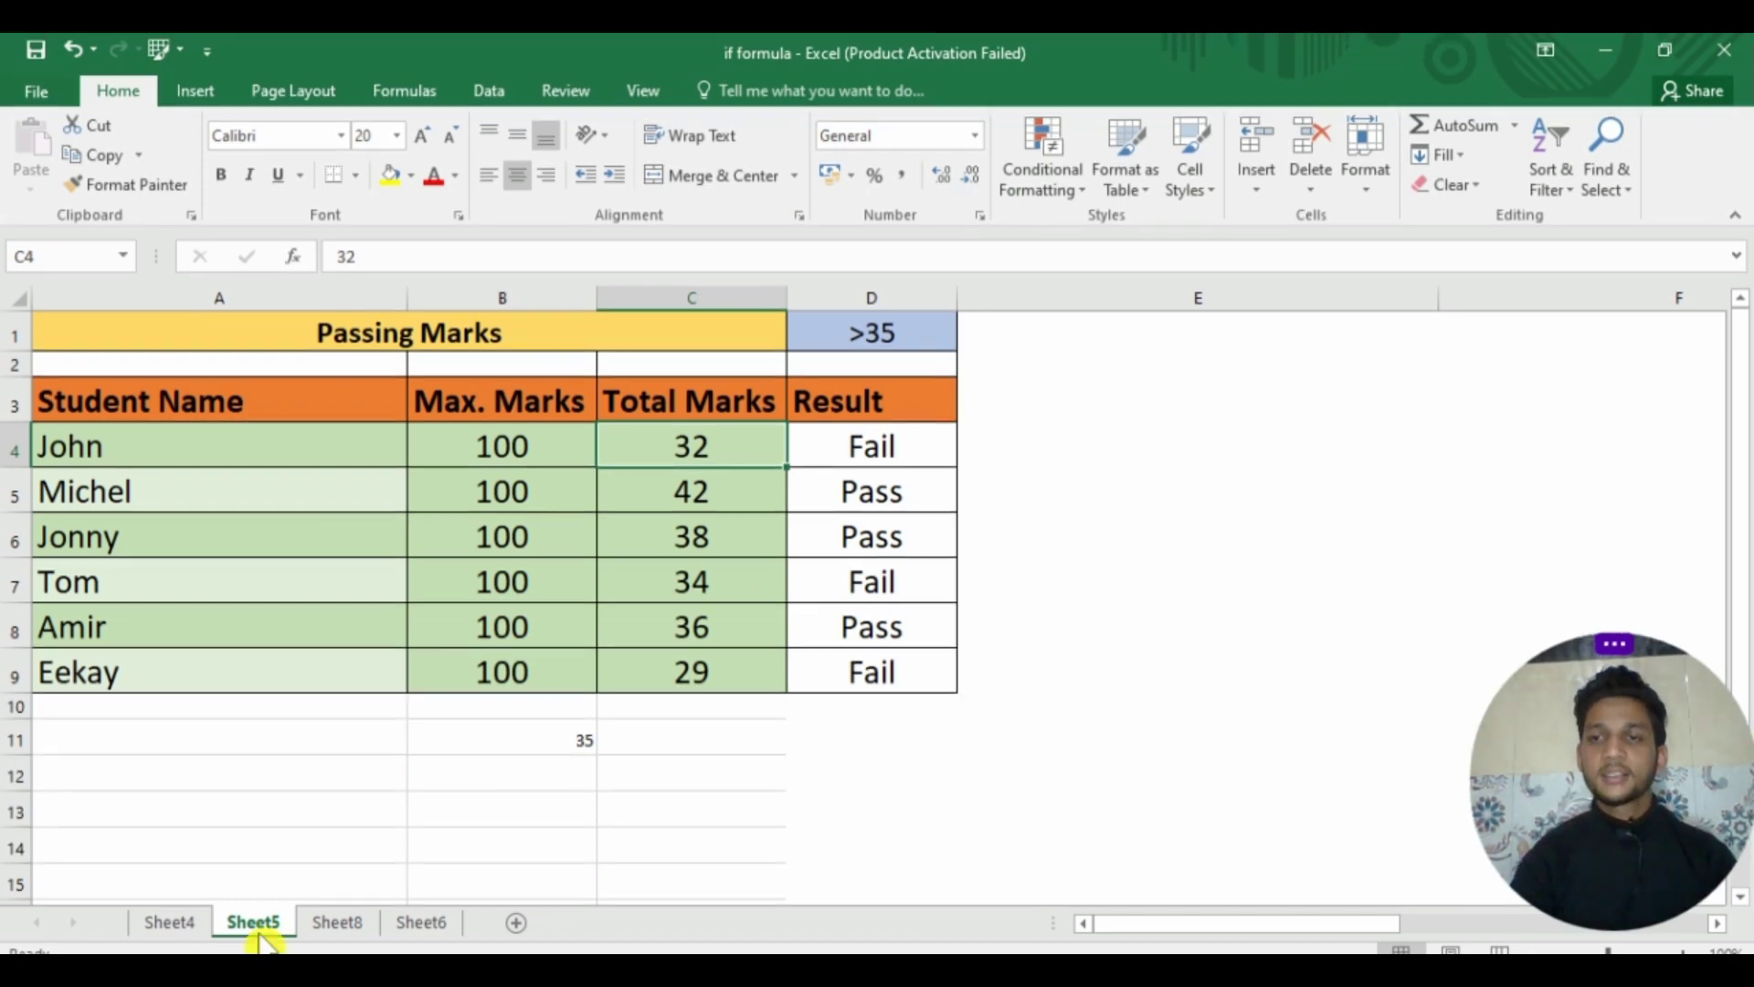
# Open Sheet8 and examine the Student ID, Student NAME, Typing Speed and Status columns.
pyautogui.click(336, 924)
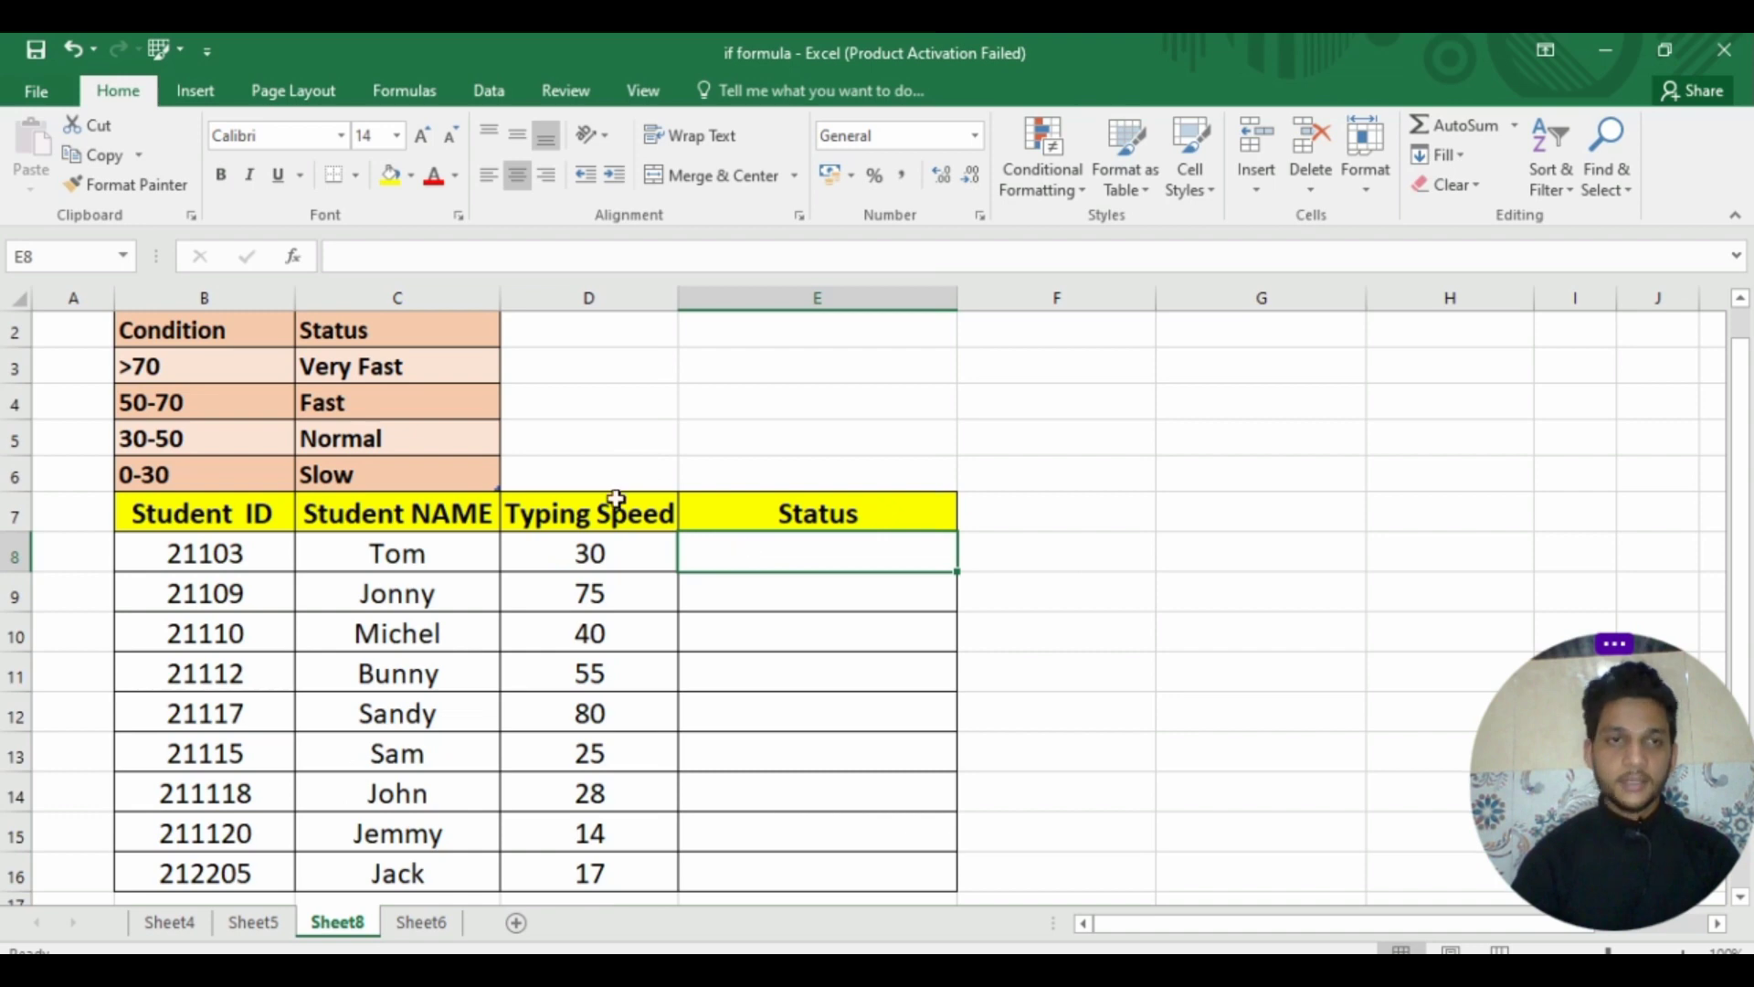
pyautogui.click(250, 517)
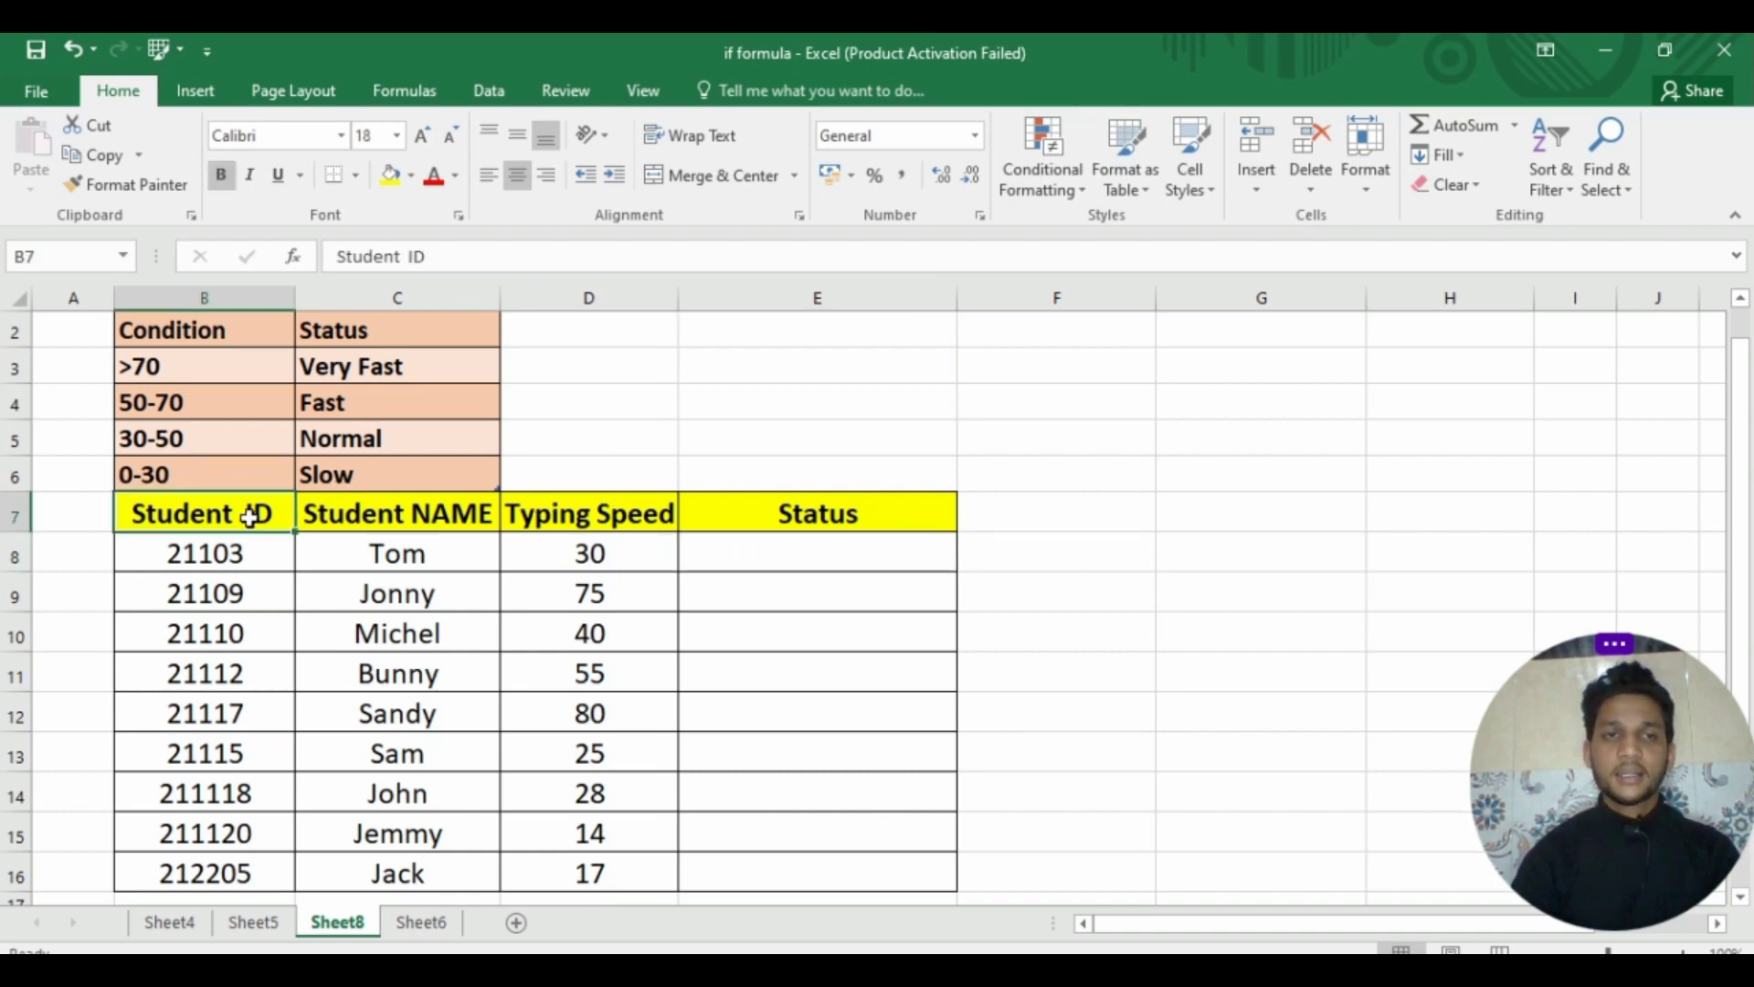
pyautogui.click(384, 530)
pyautogui.click(528, 516)
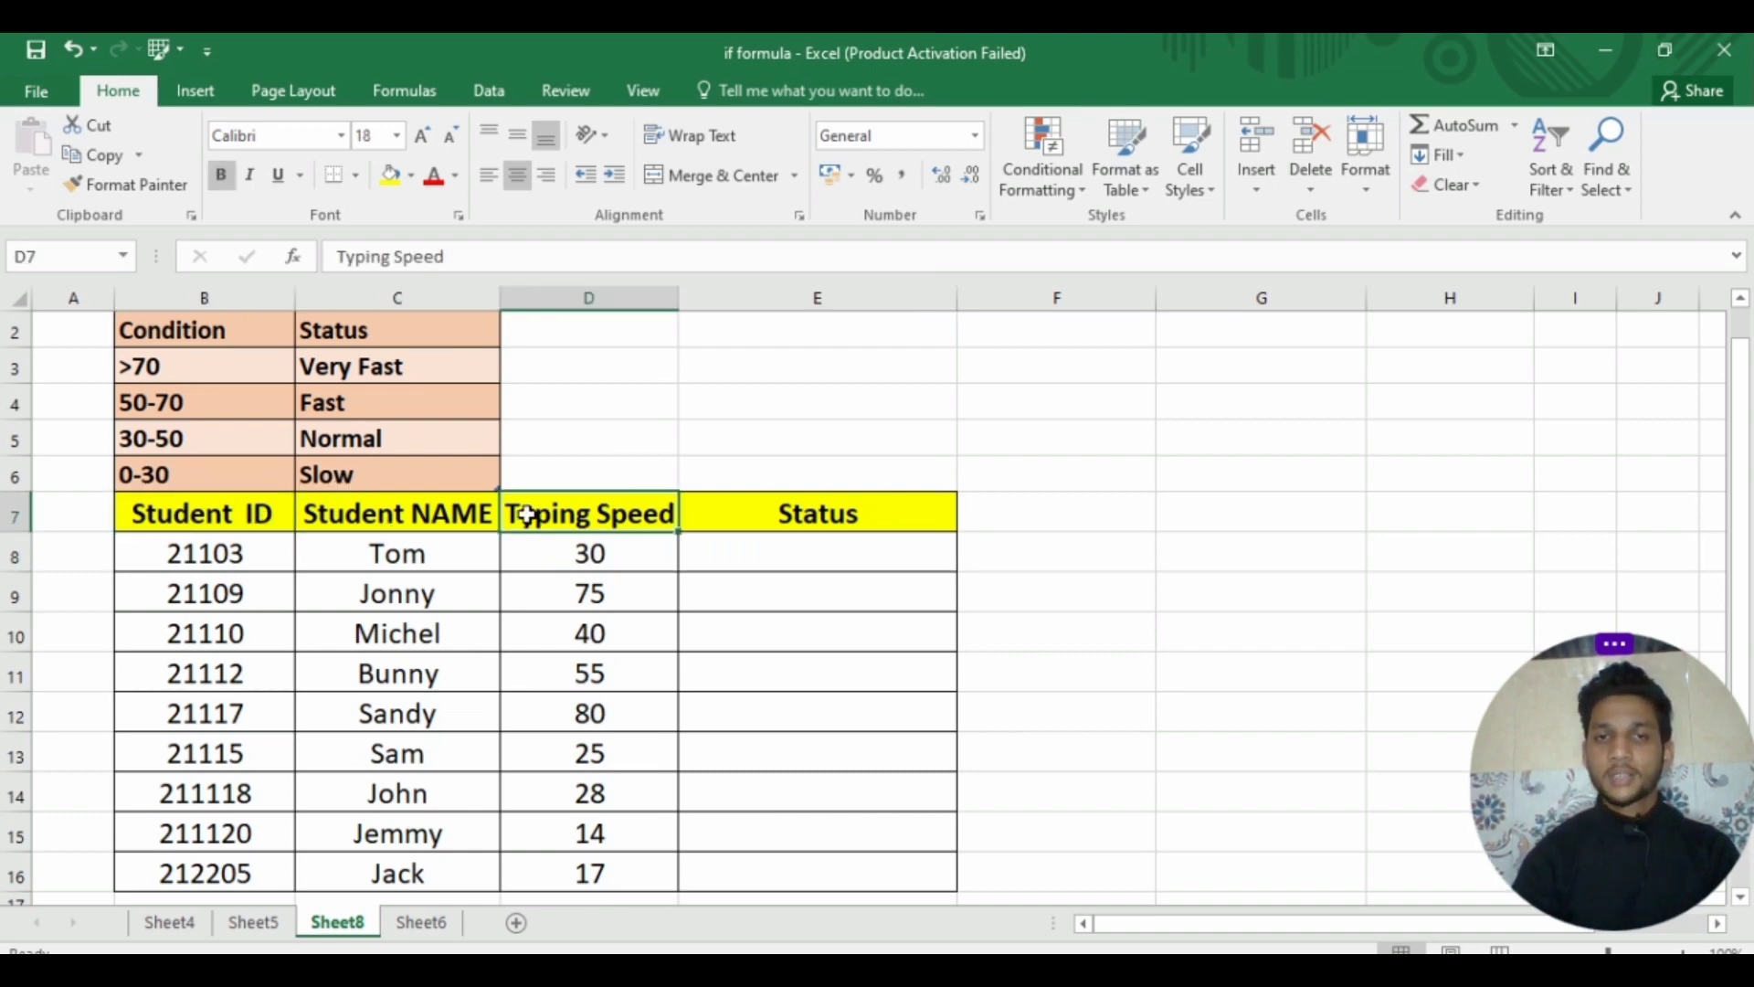
pyautogui.click(734, 522)
pyautogui.click(741, 559)
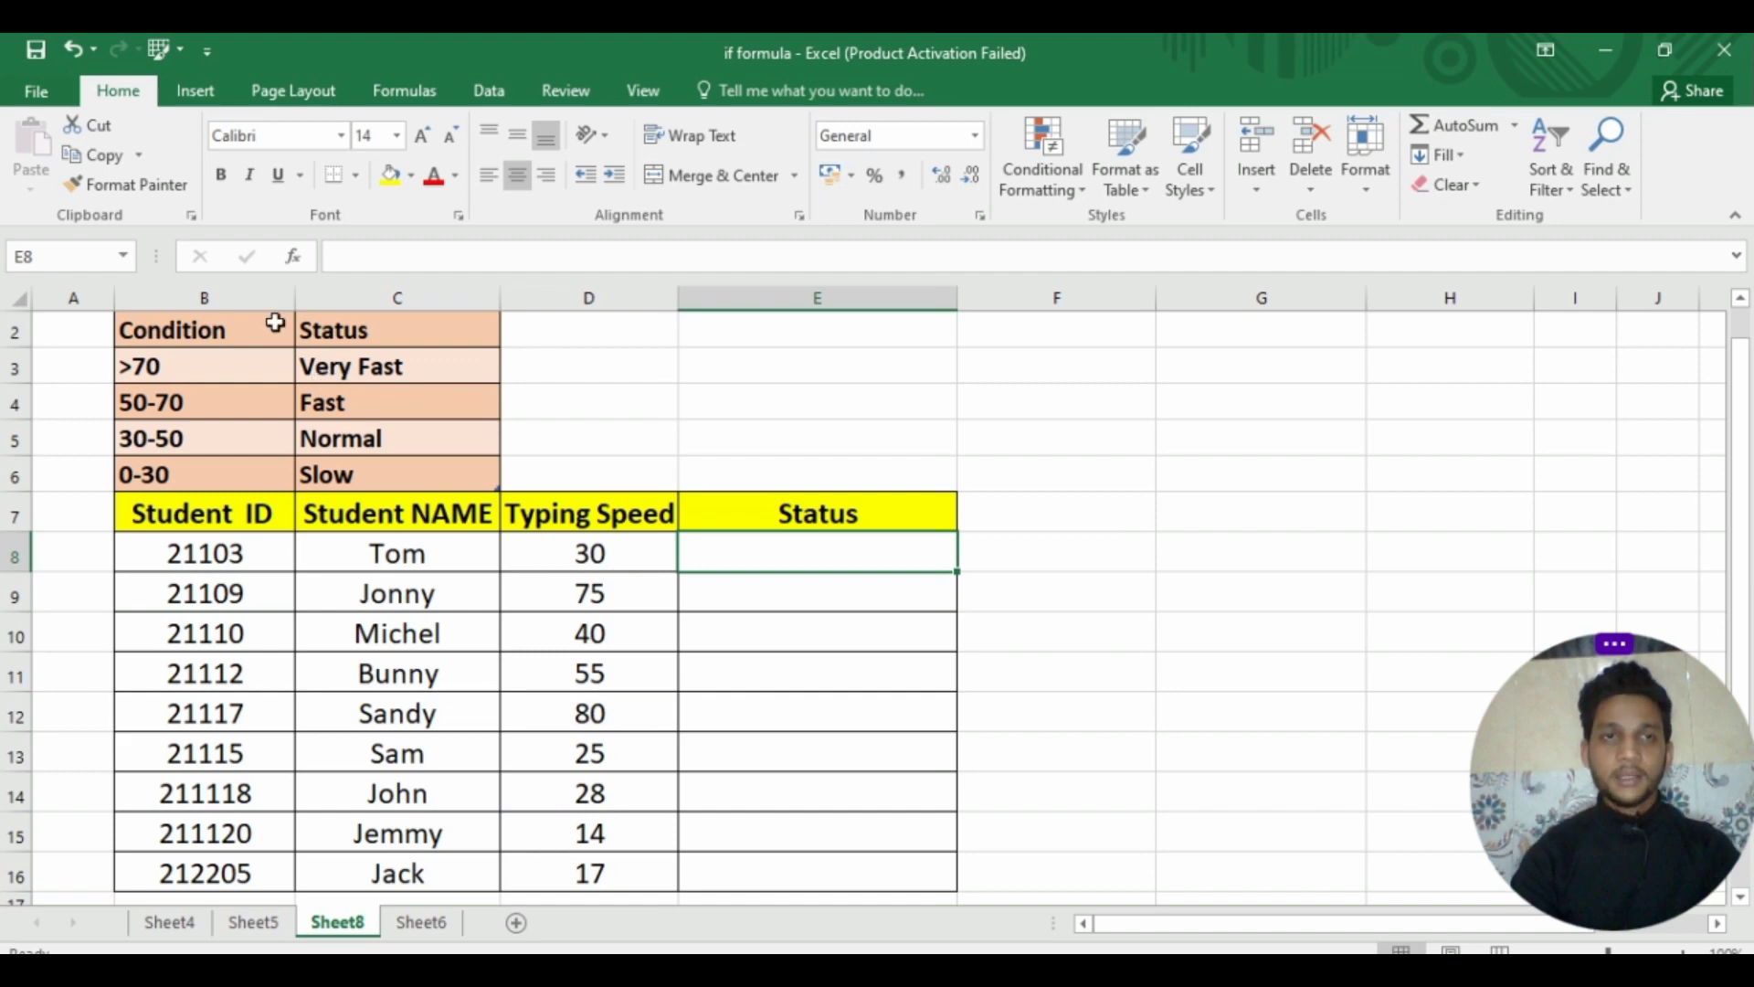
# Examine the typing speed conditions and their matching statuses in the table at B2:C6.
pyautogui.click(238, 327)
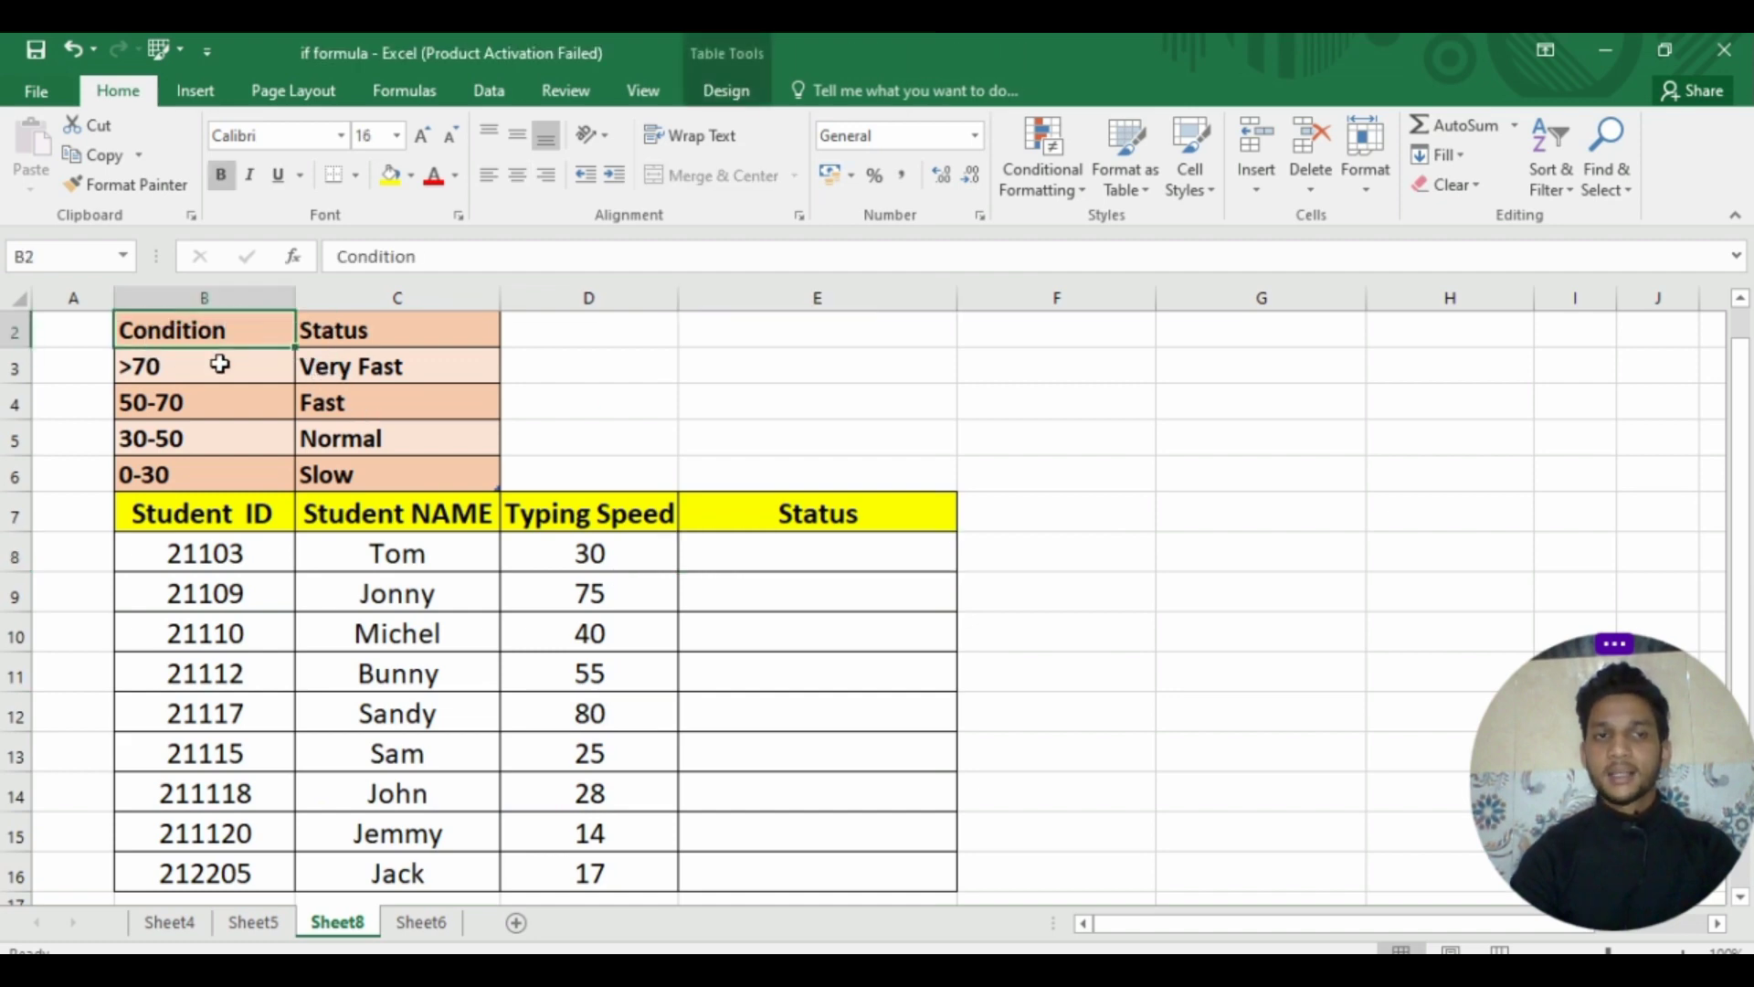
pyautogui.click(221, 365)
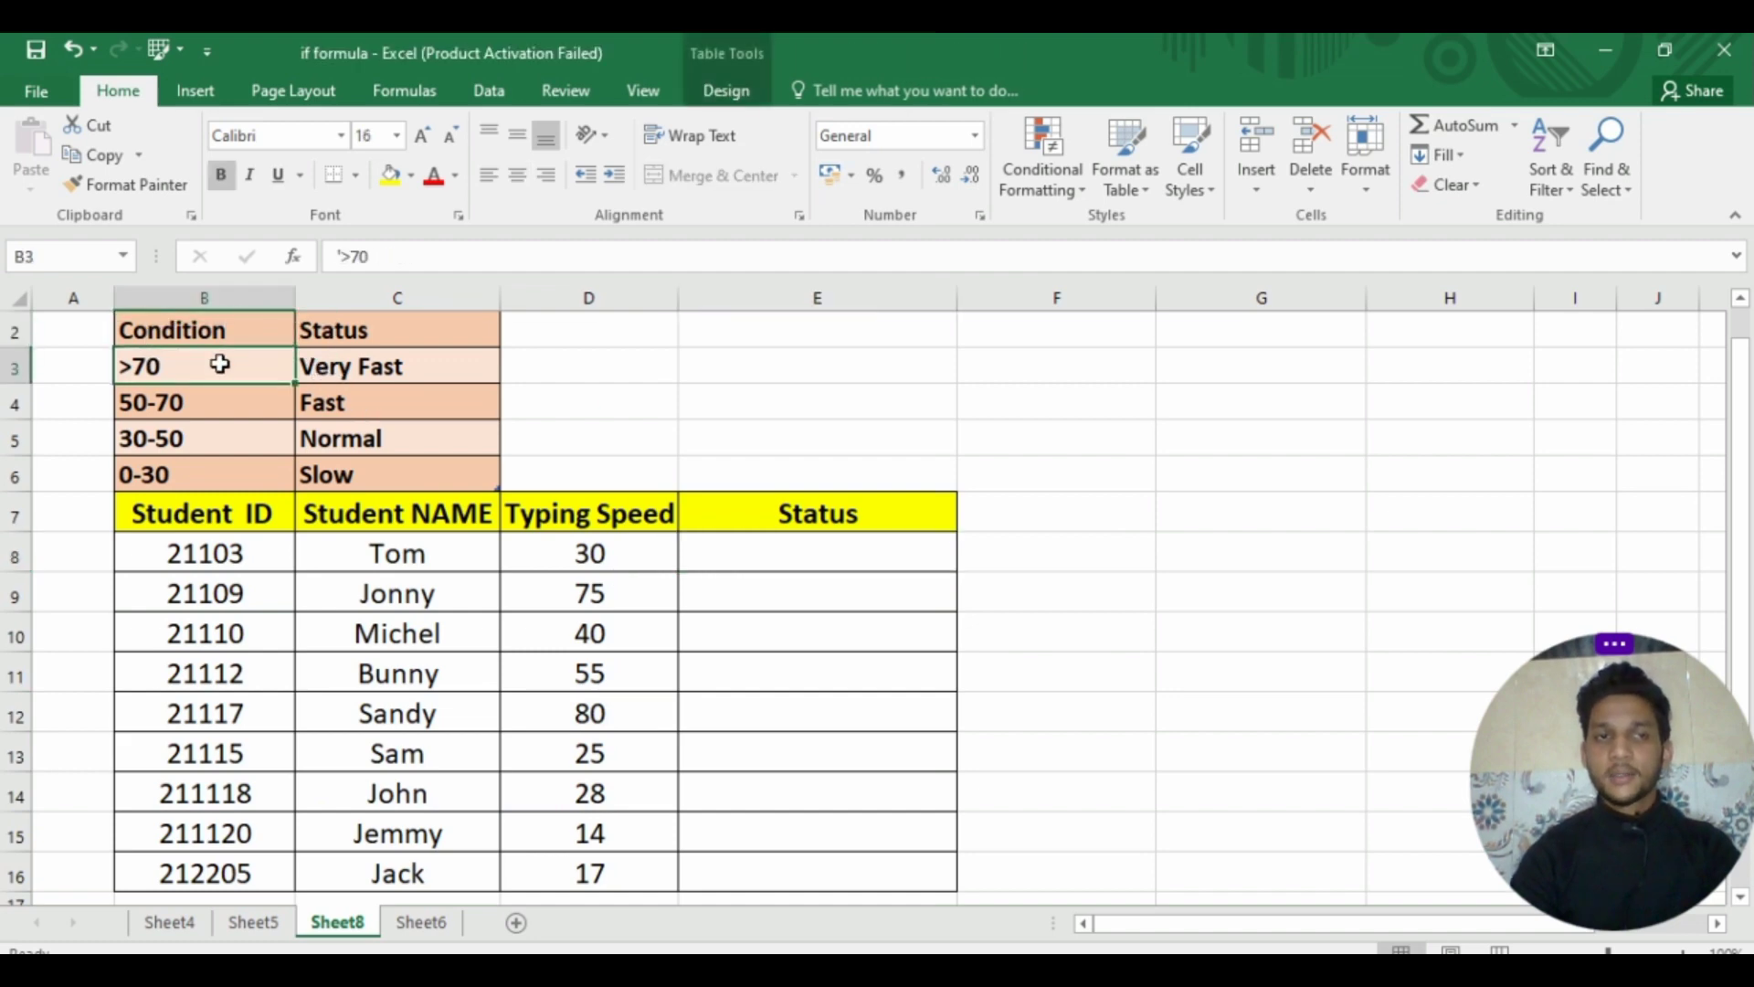
pyautogui.click(331, 371)
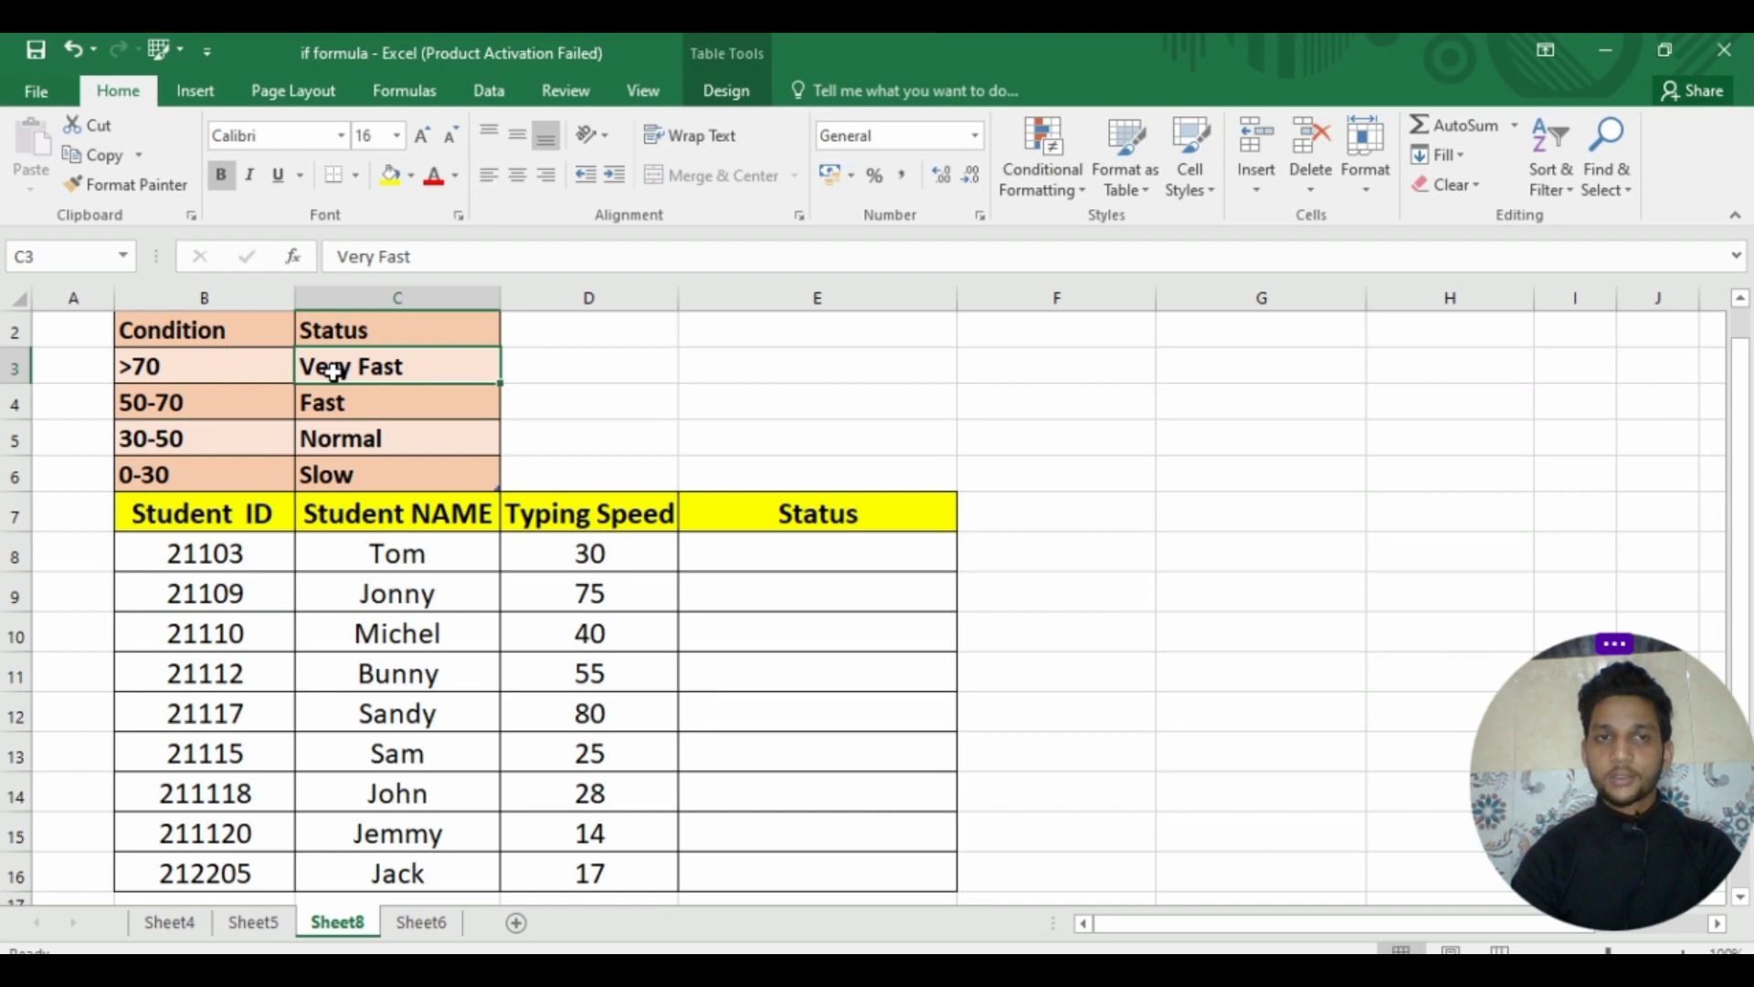
pyautogui.click(225, 401)
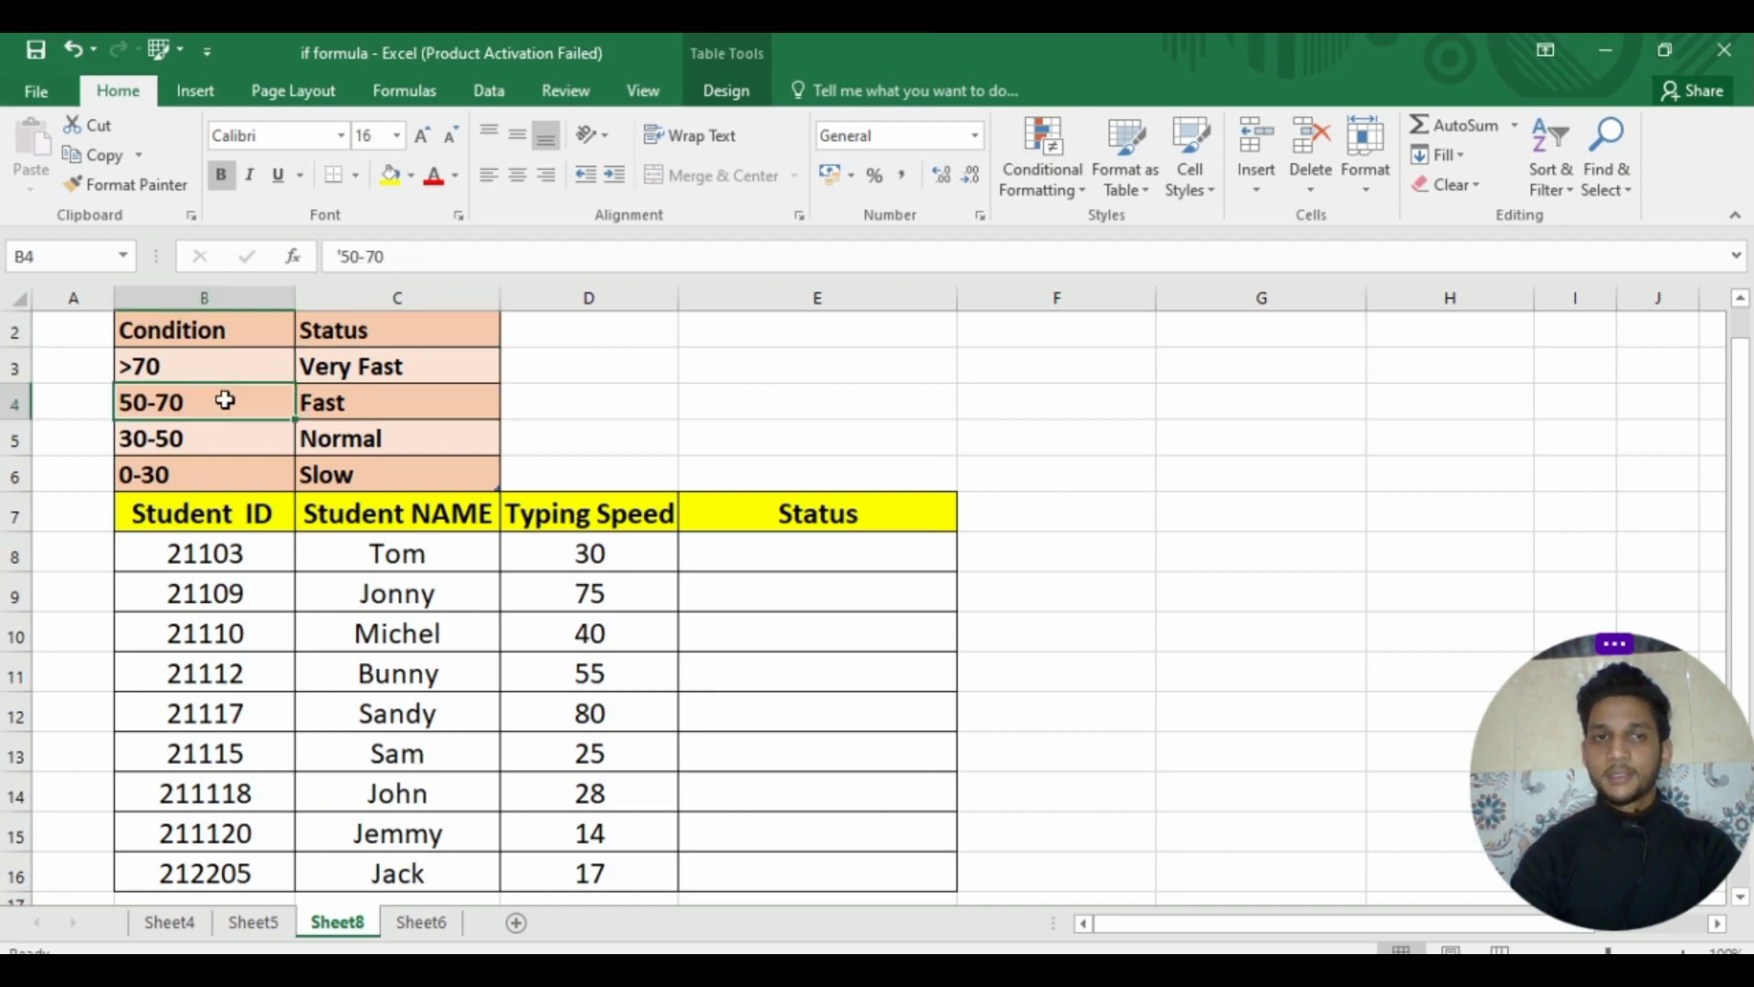
pyautogui.click(320, 404)
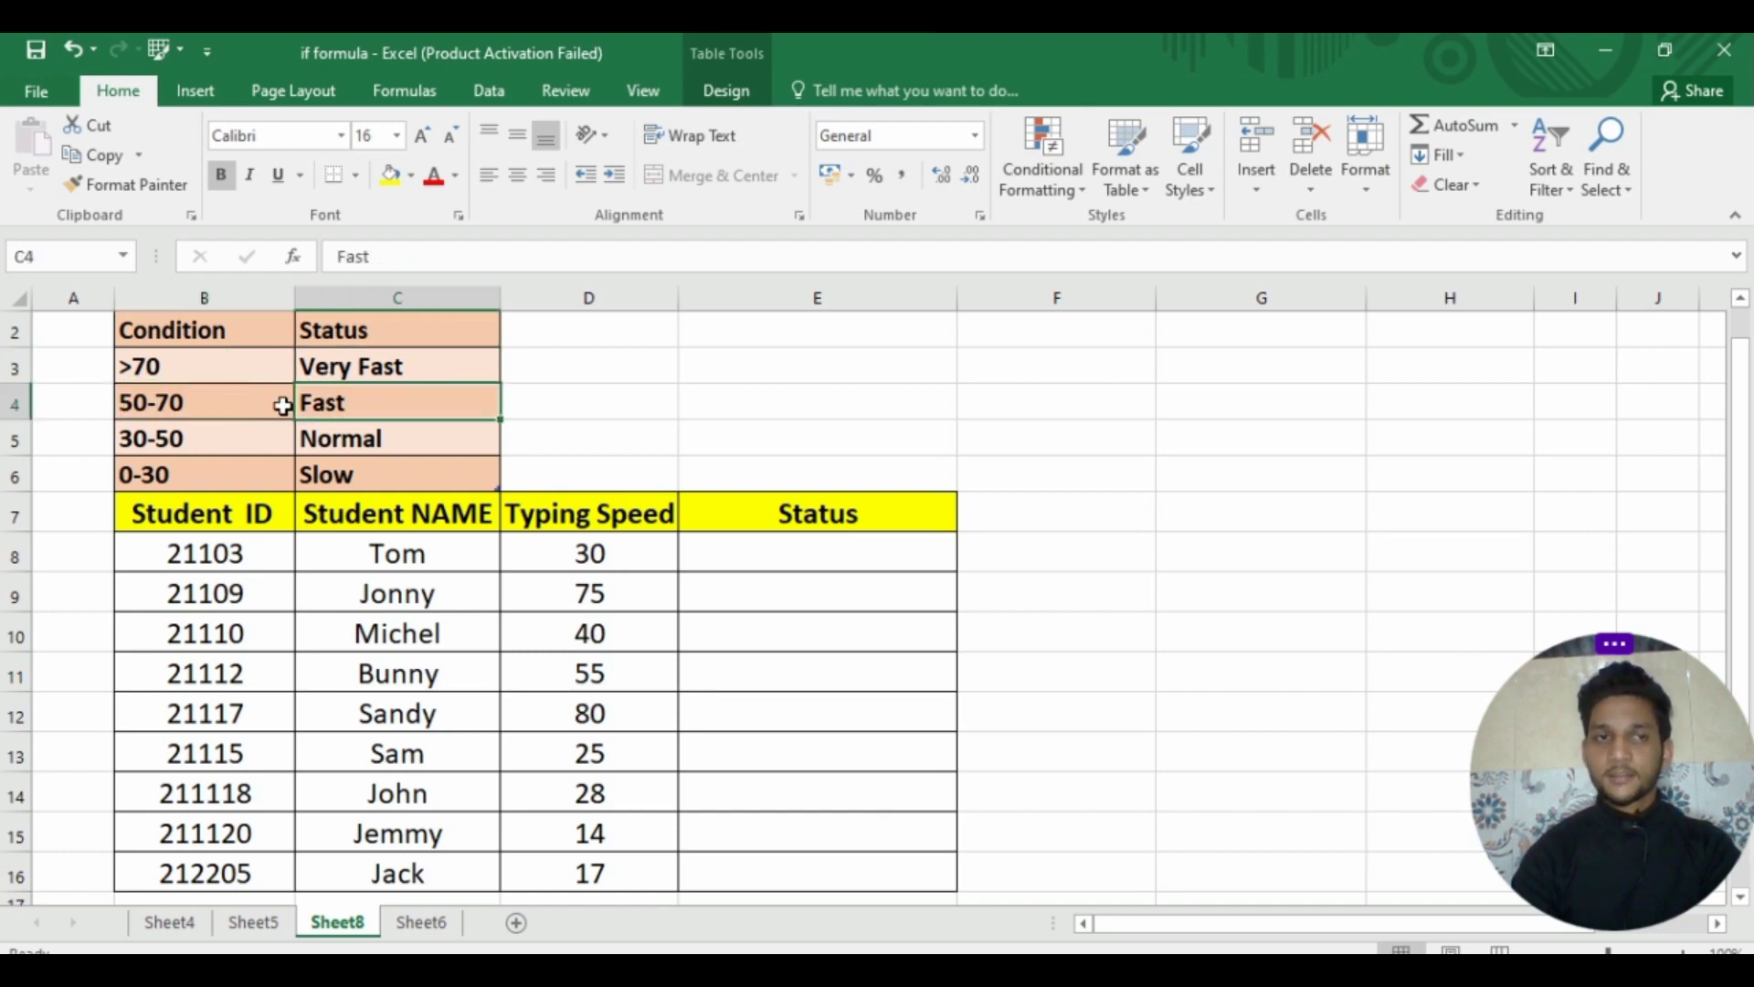
pyautogui.click(218, 446)
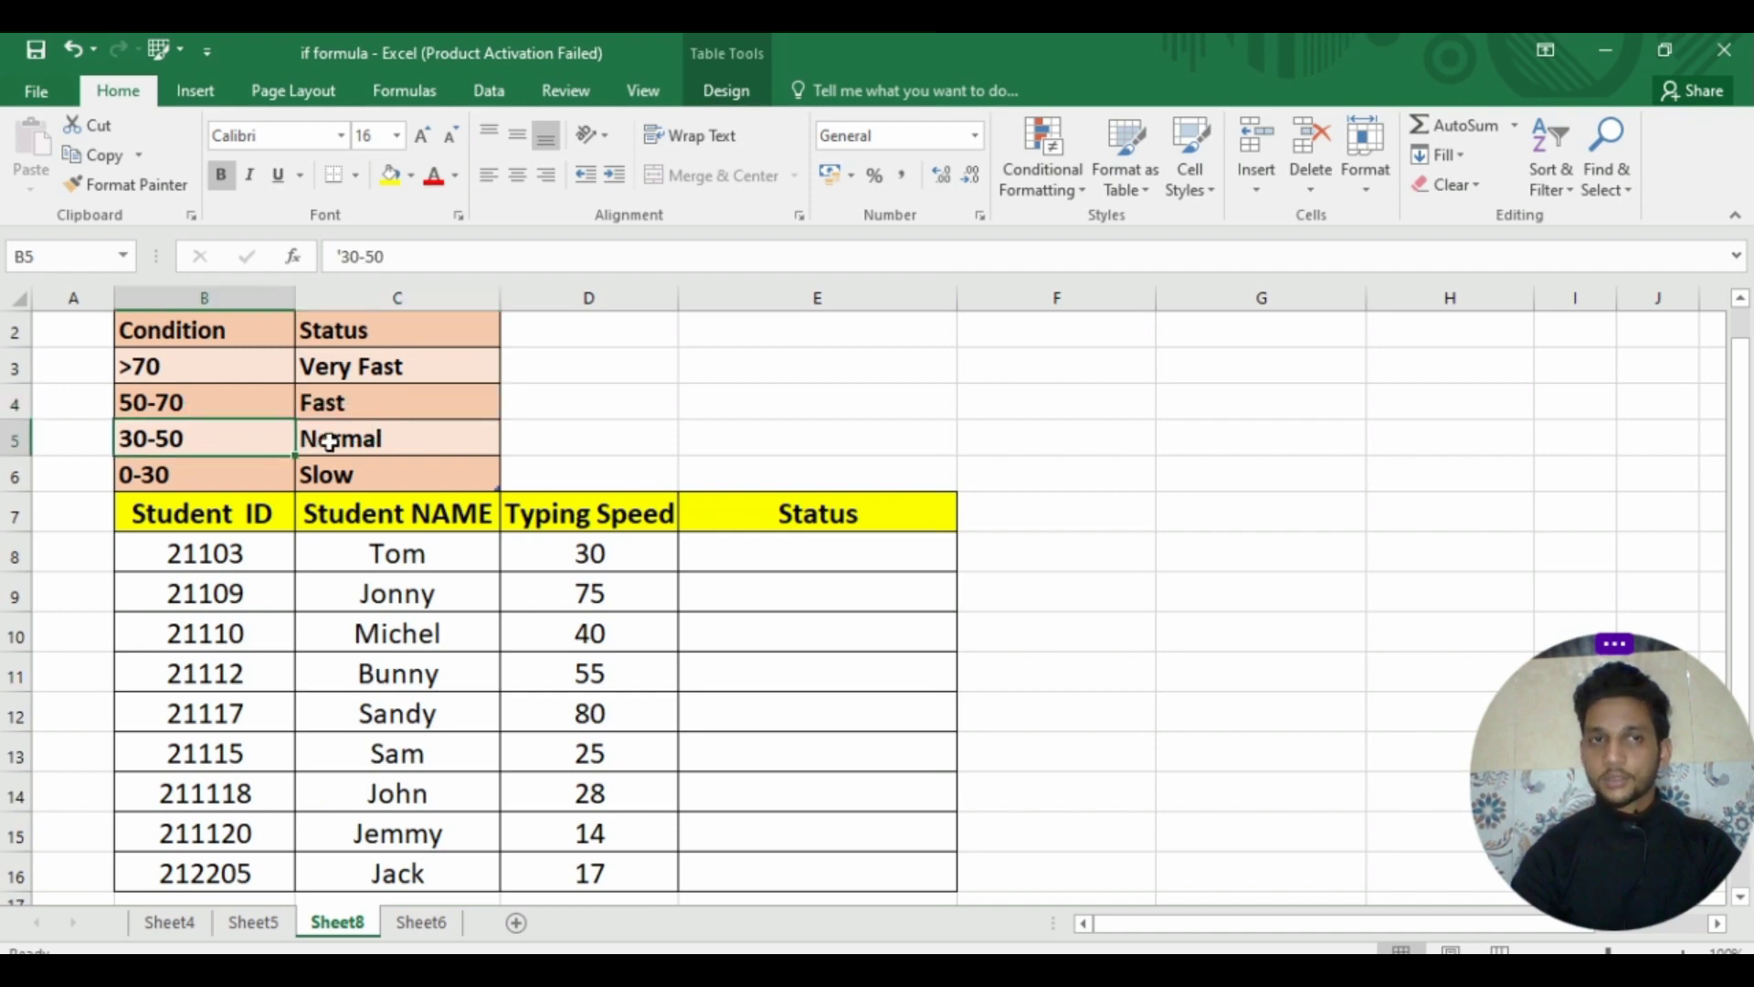
pyautogui.click(318, 442)
pyautogui.click(229, 479)
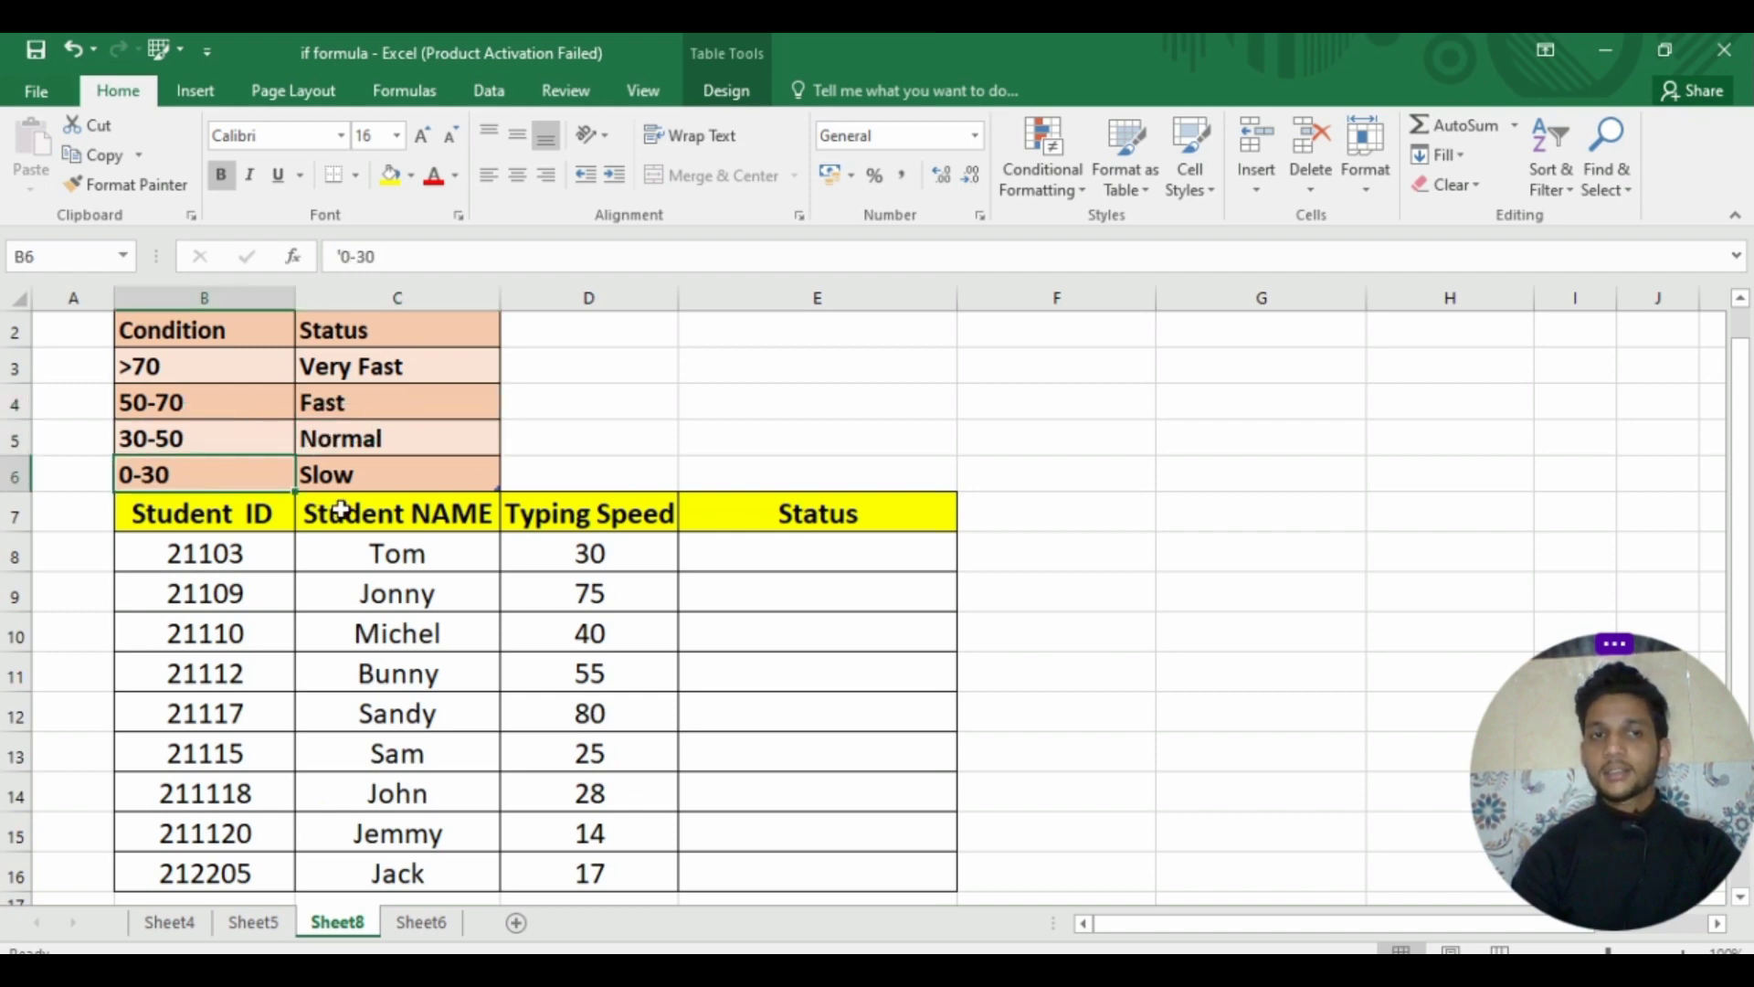
pyautogui.click(352, 481)
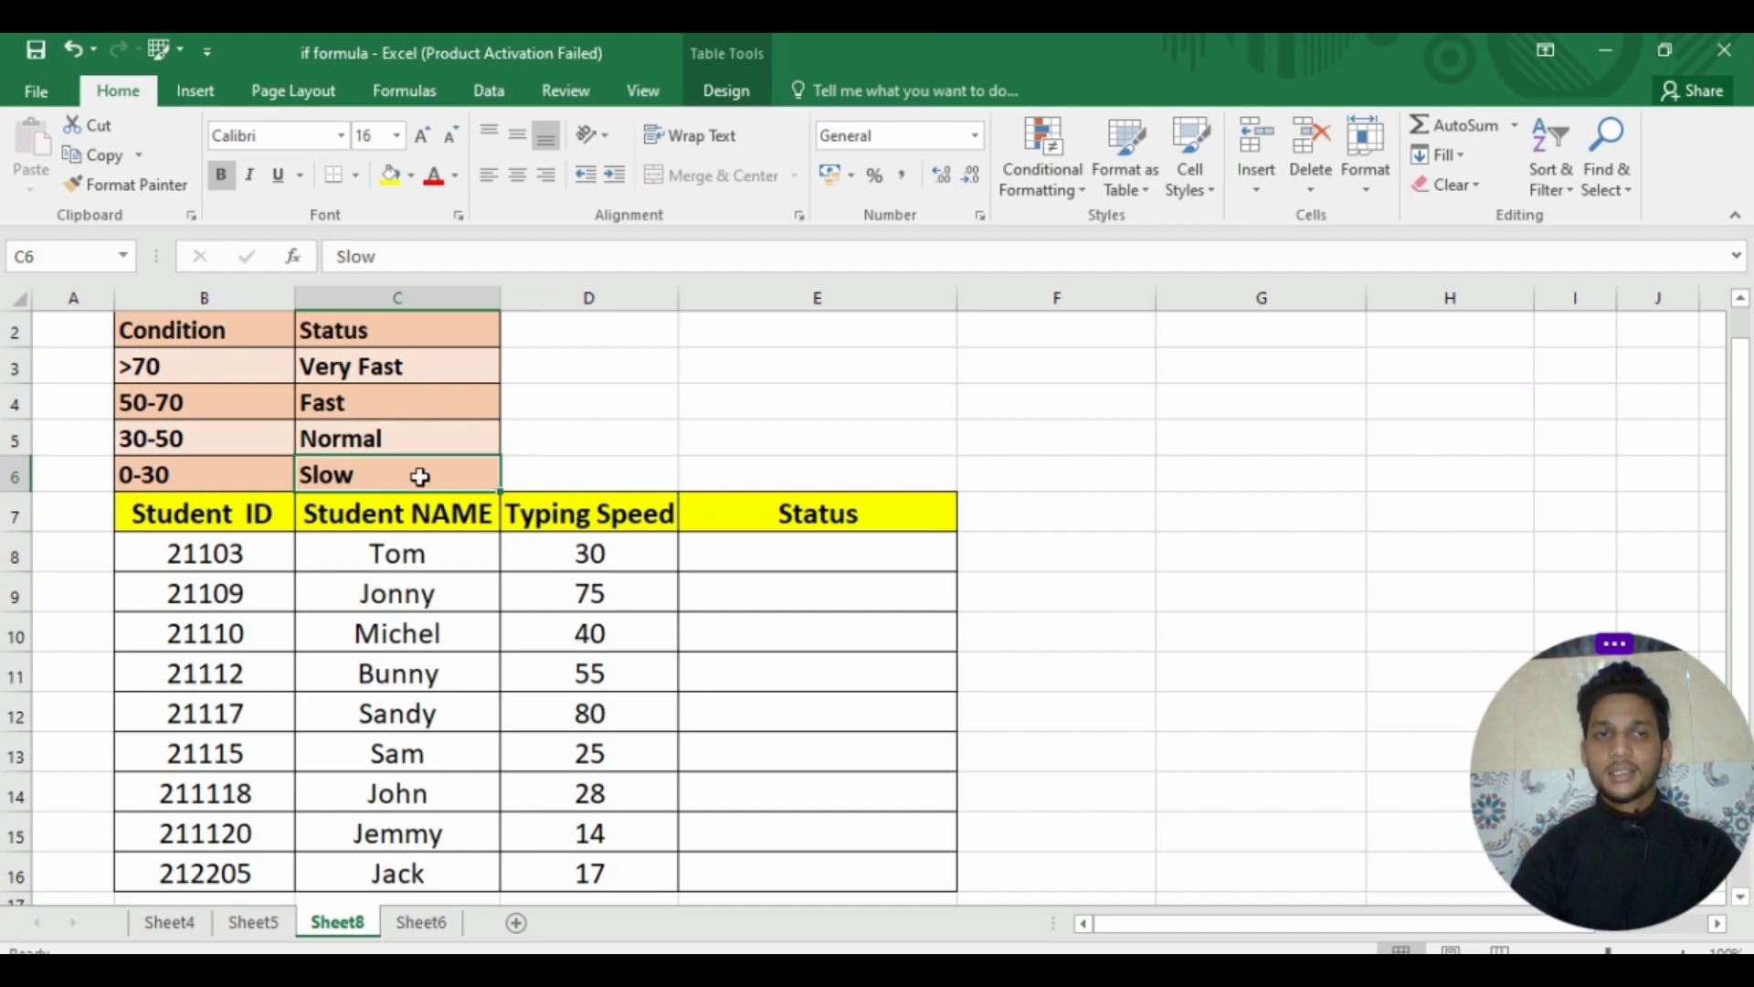
# Begin an IF formula in E8 with the logical test D8>70 for the first student's typing speed.
pyautogui.click(738, 555)
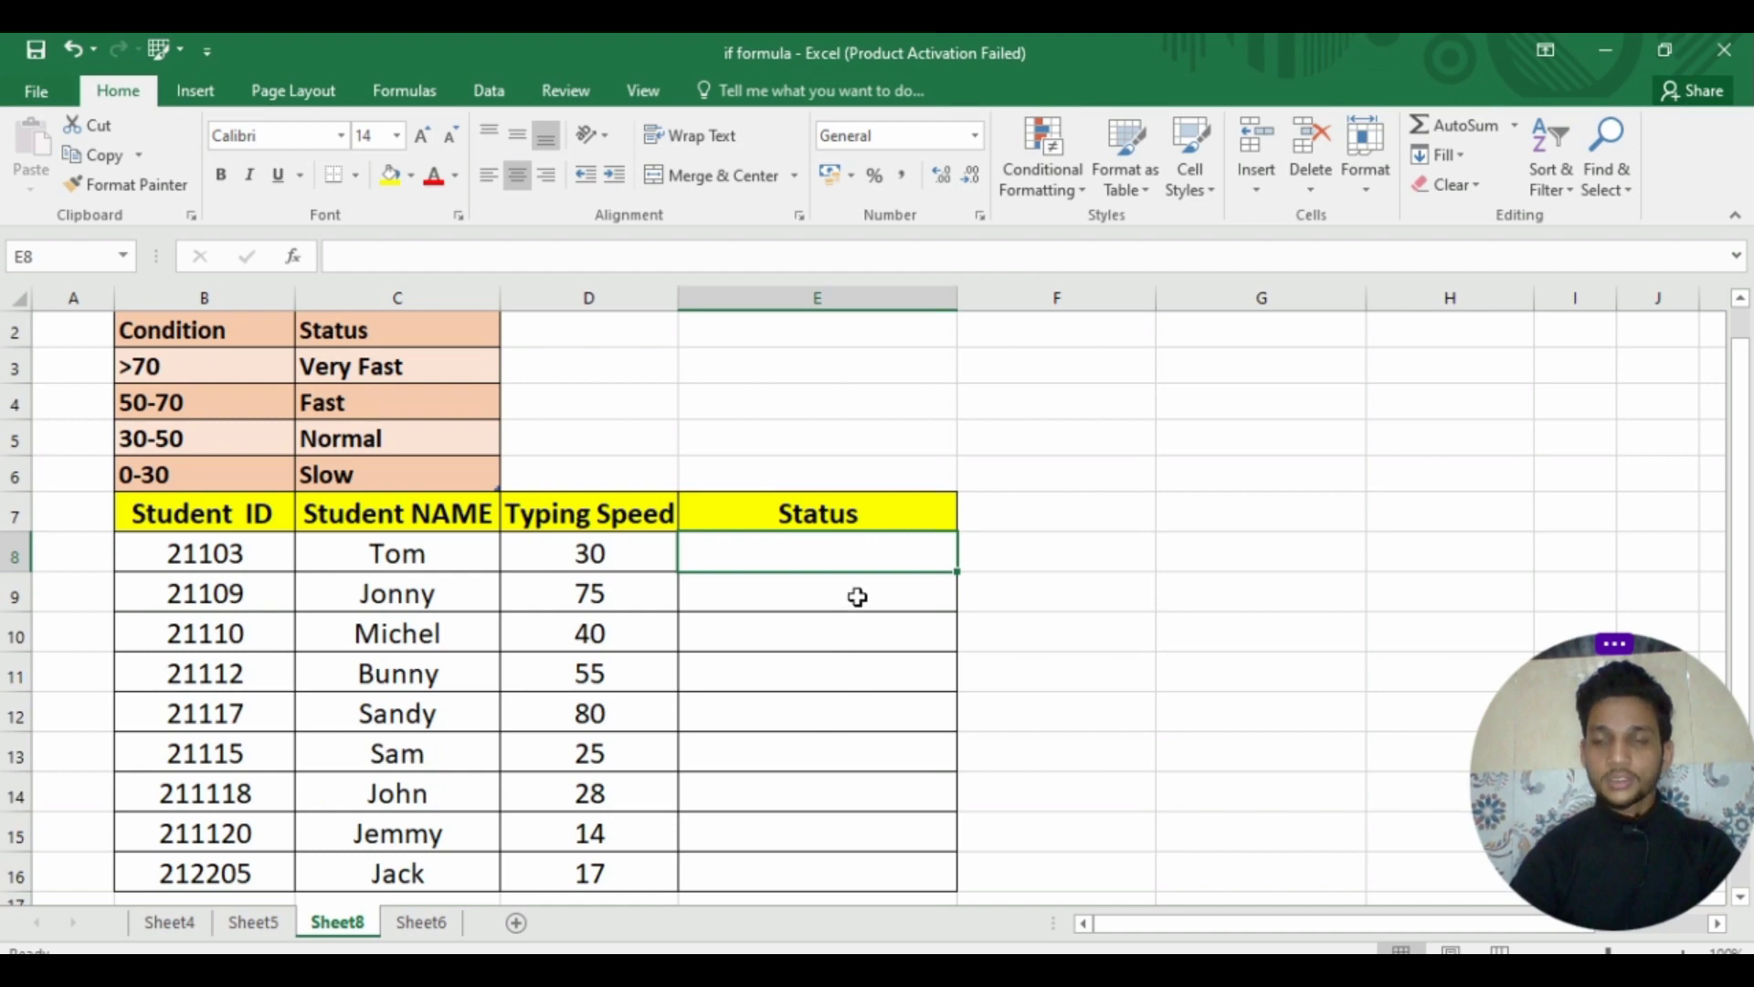
pyautogui.write('=if')
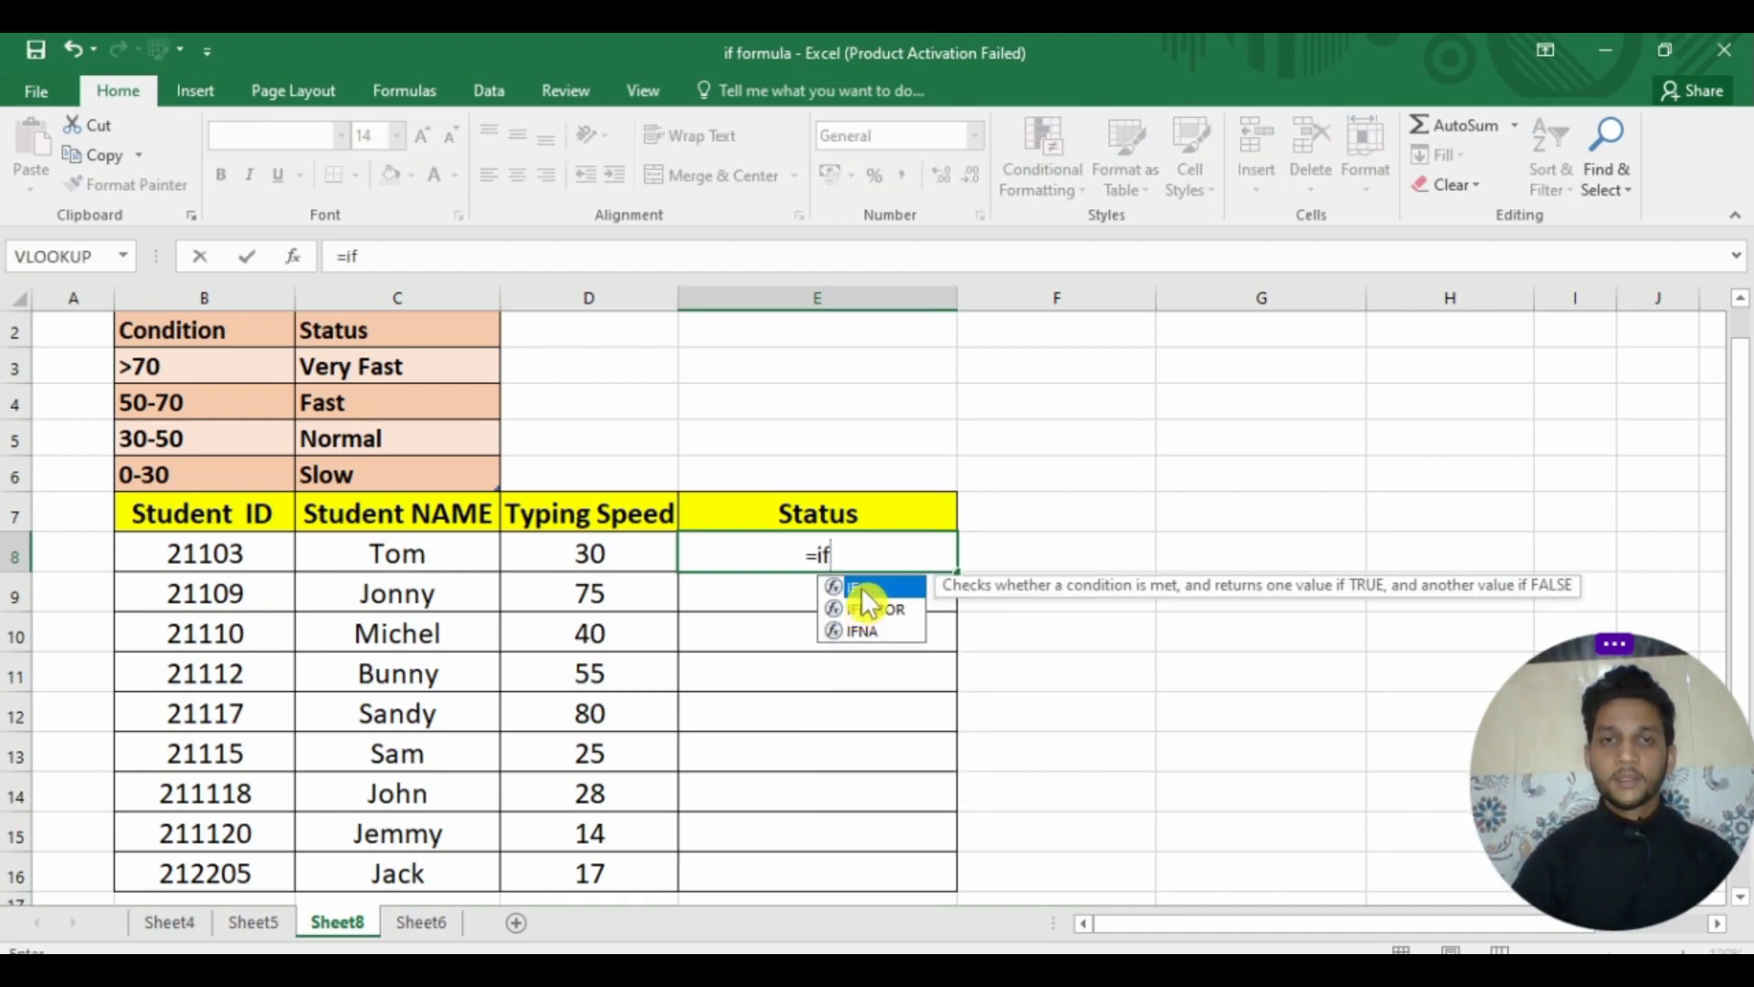
pyautogui.press('Tab')
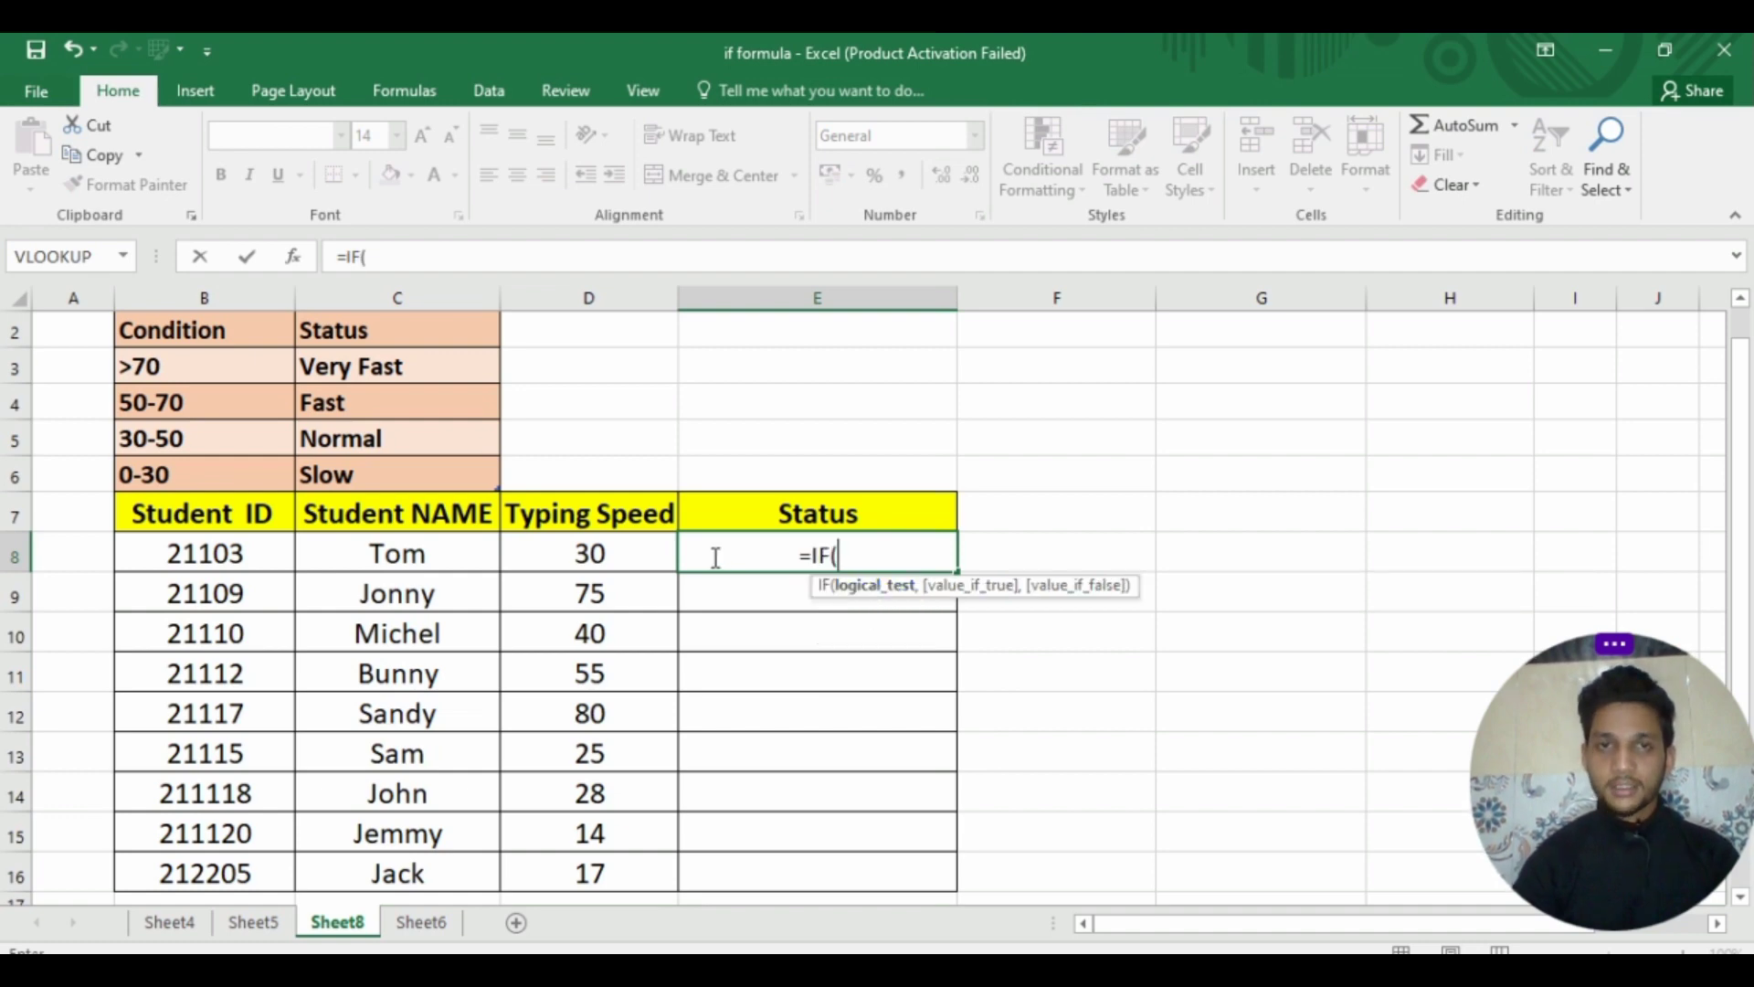
pyautogui.click(609, 553)
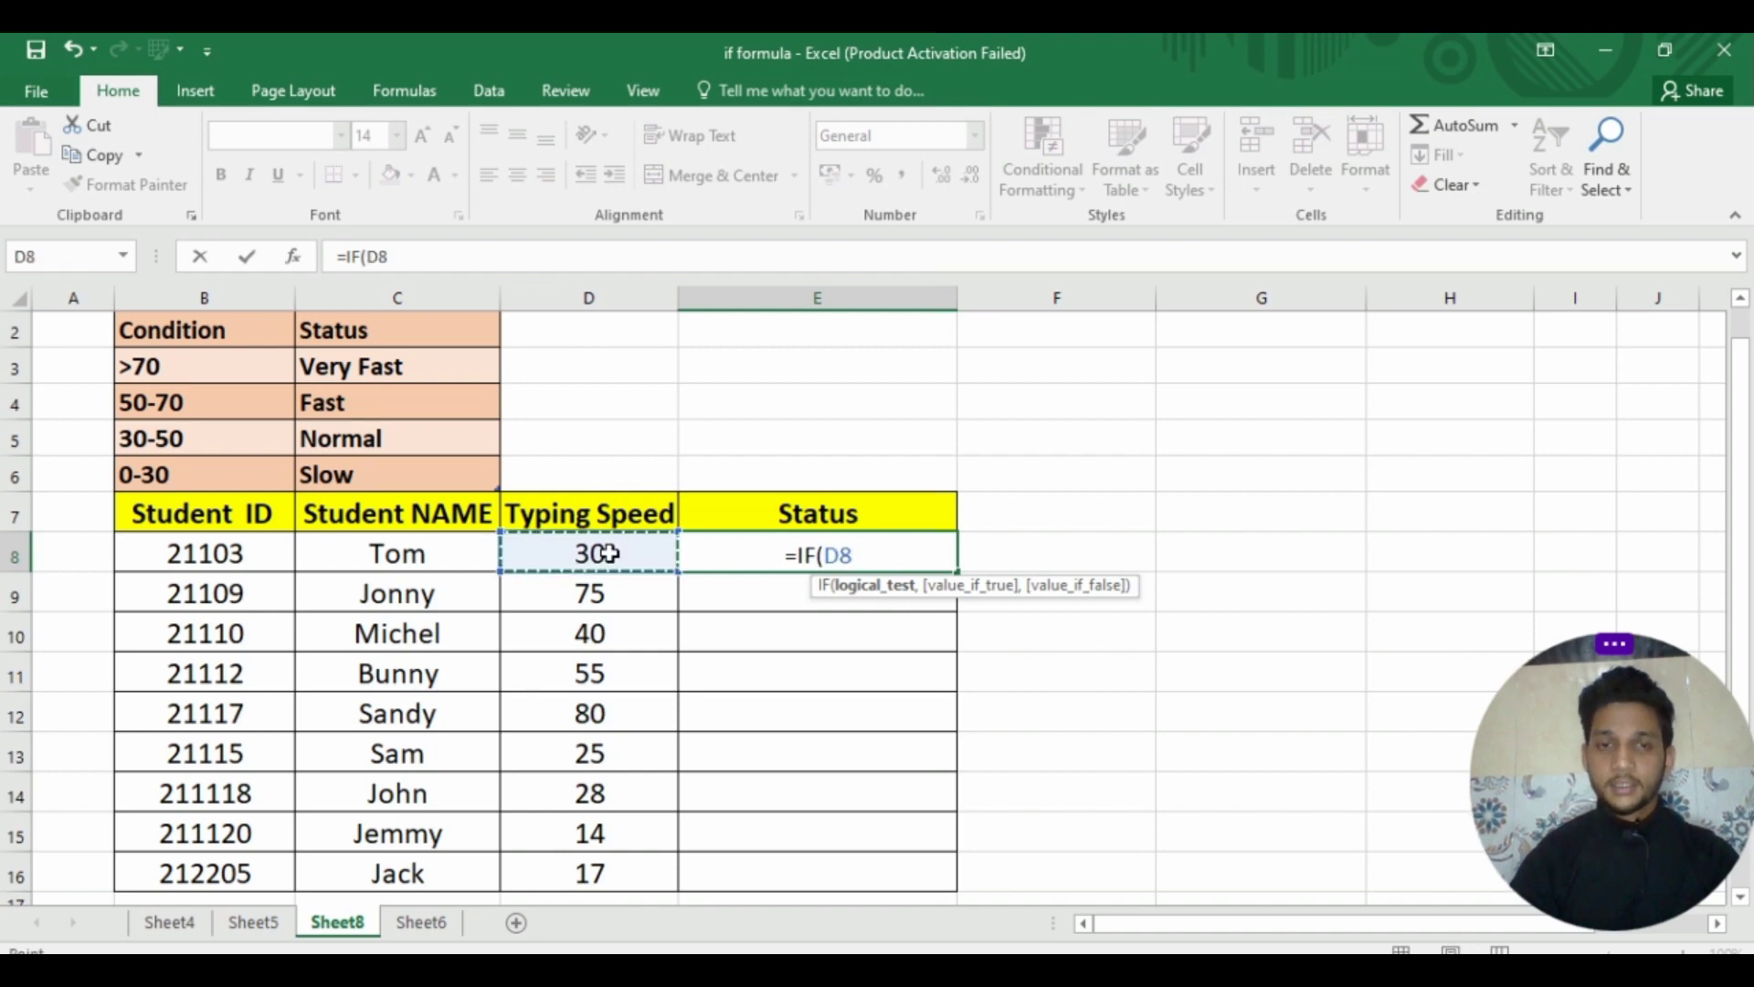
pyautogui.write('>')
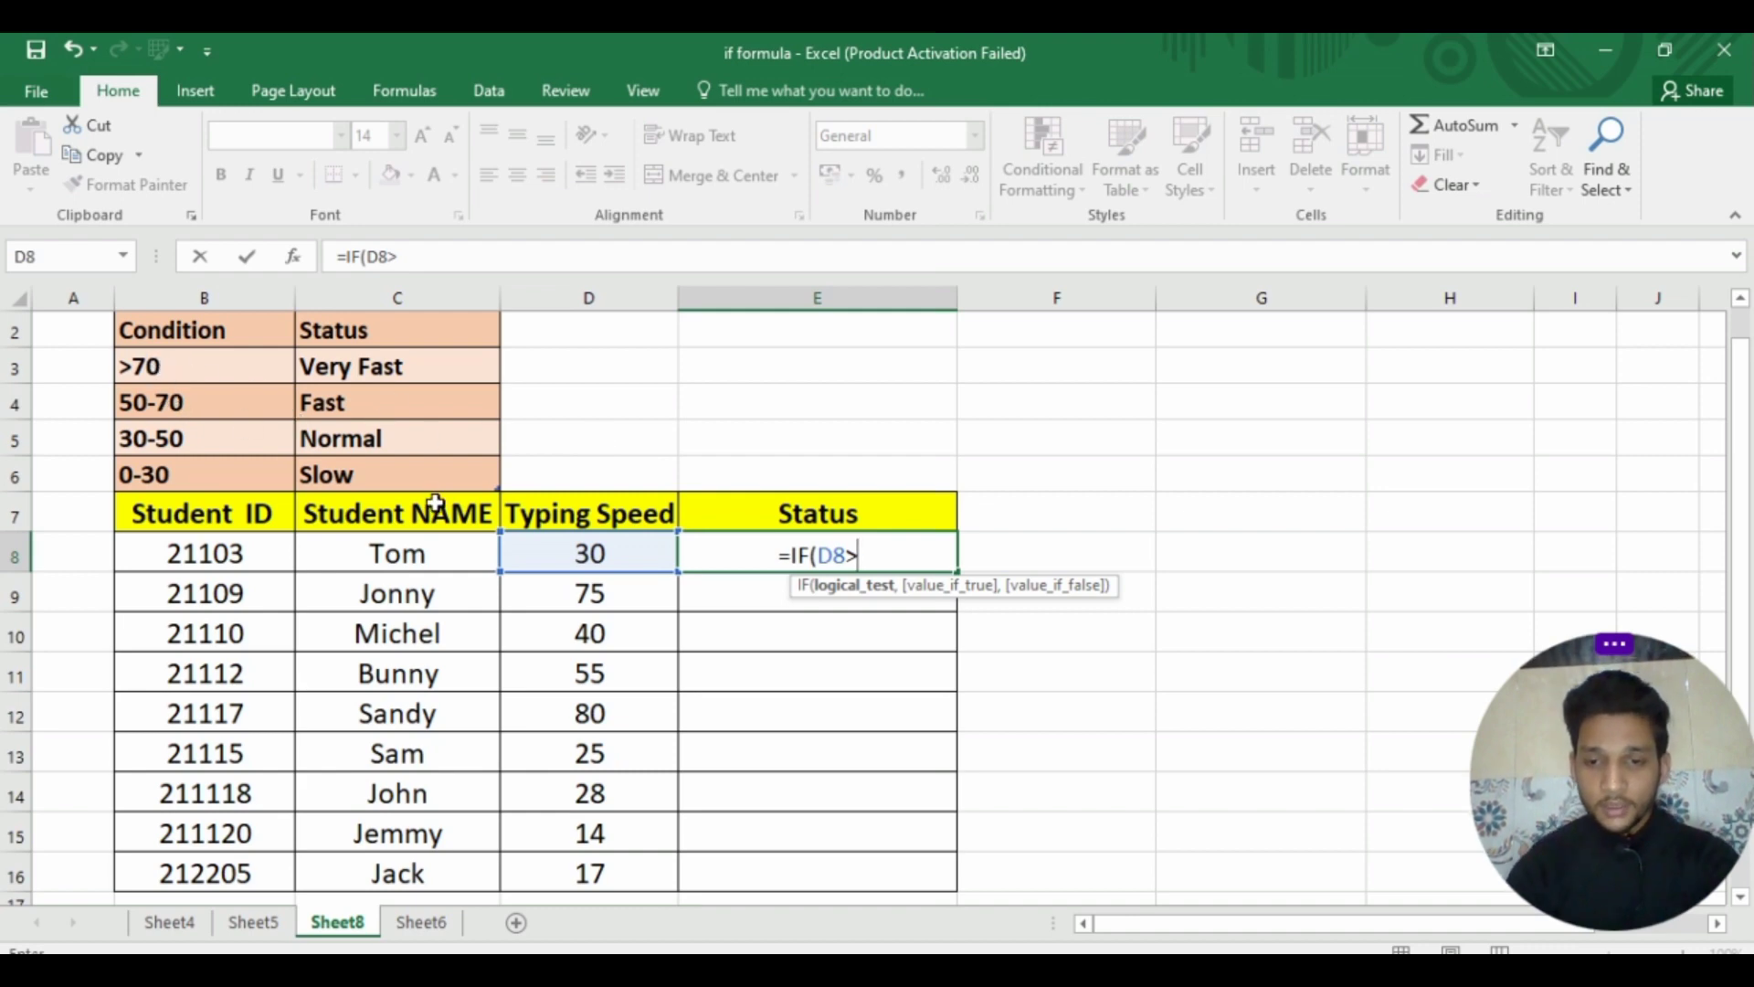
pyautogui.write('70')
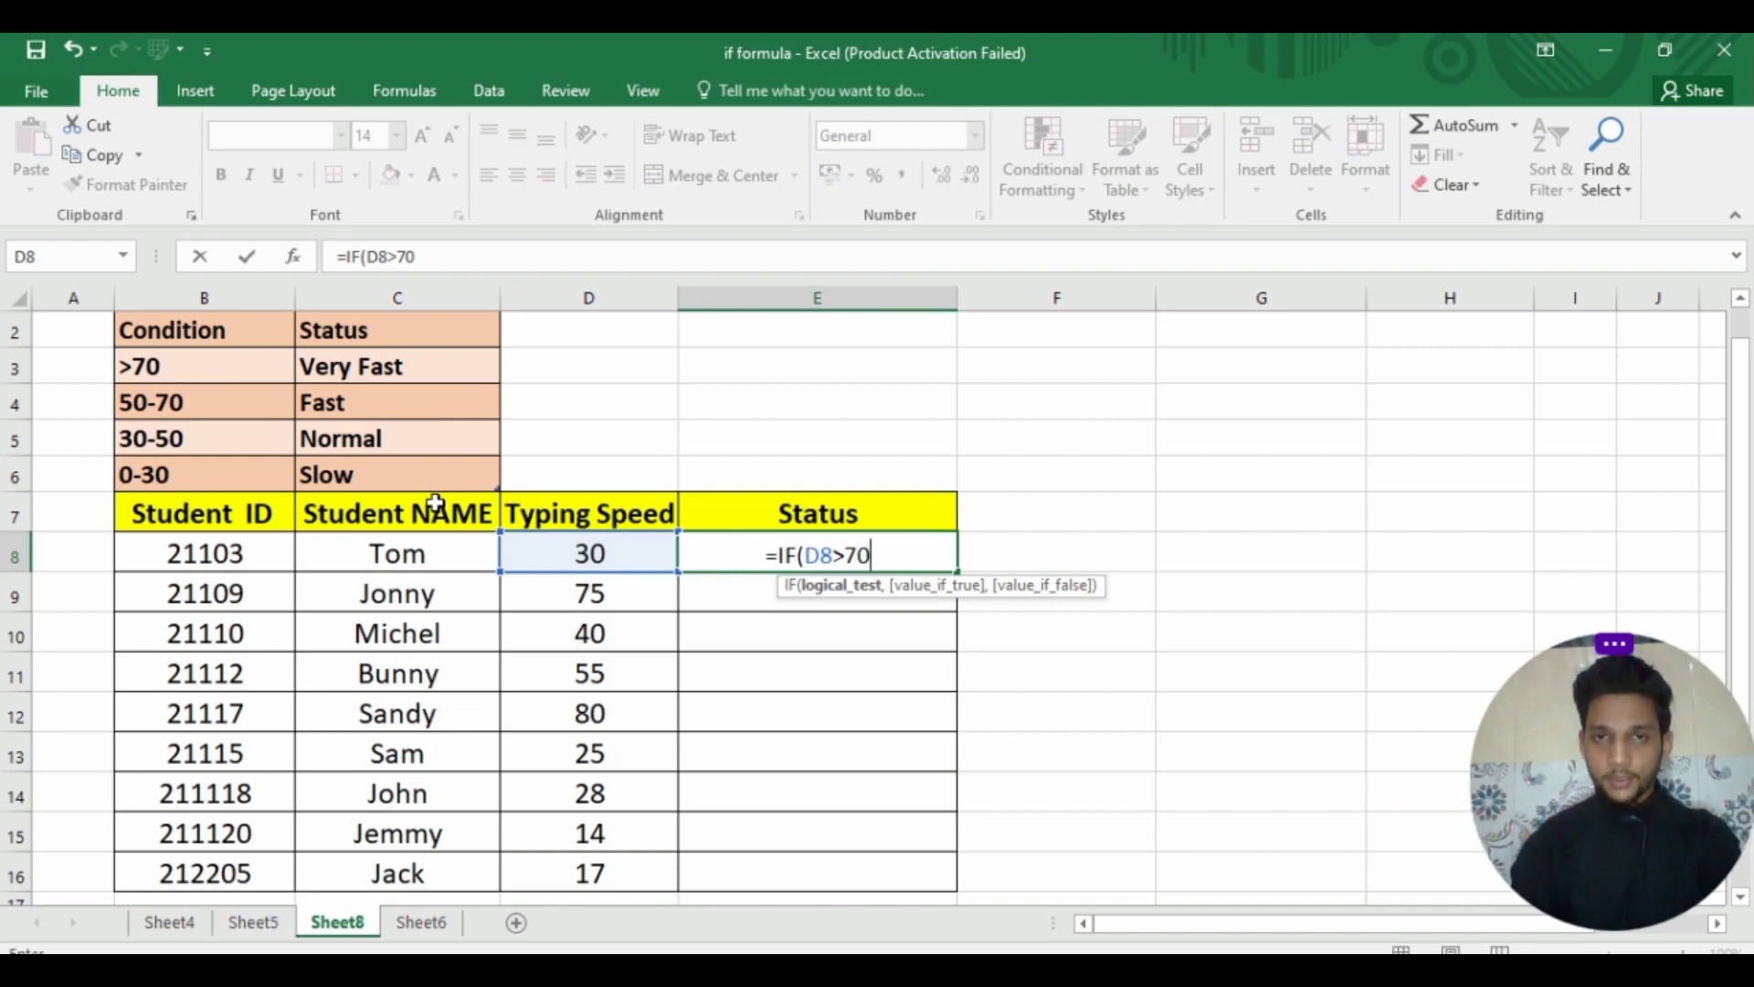
pyautogui.write(',')
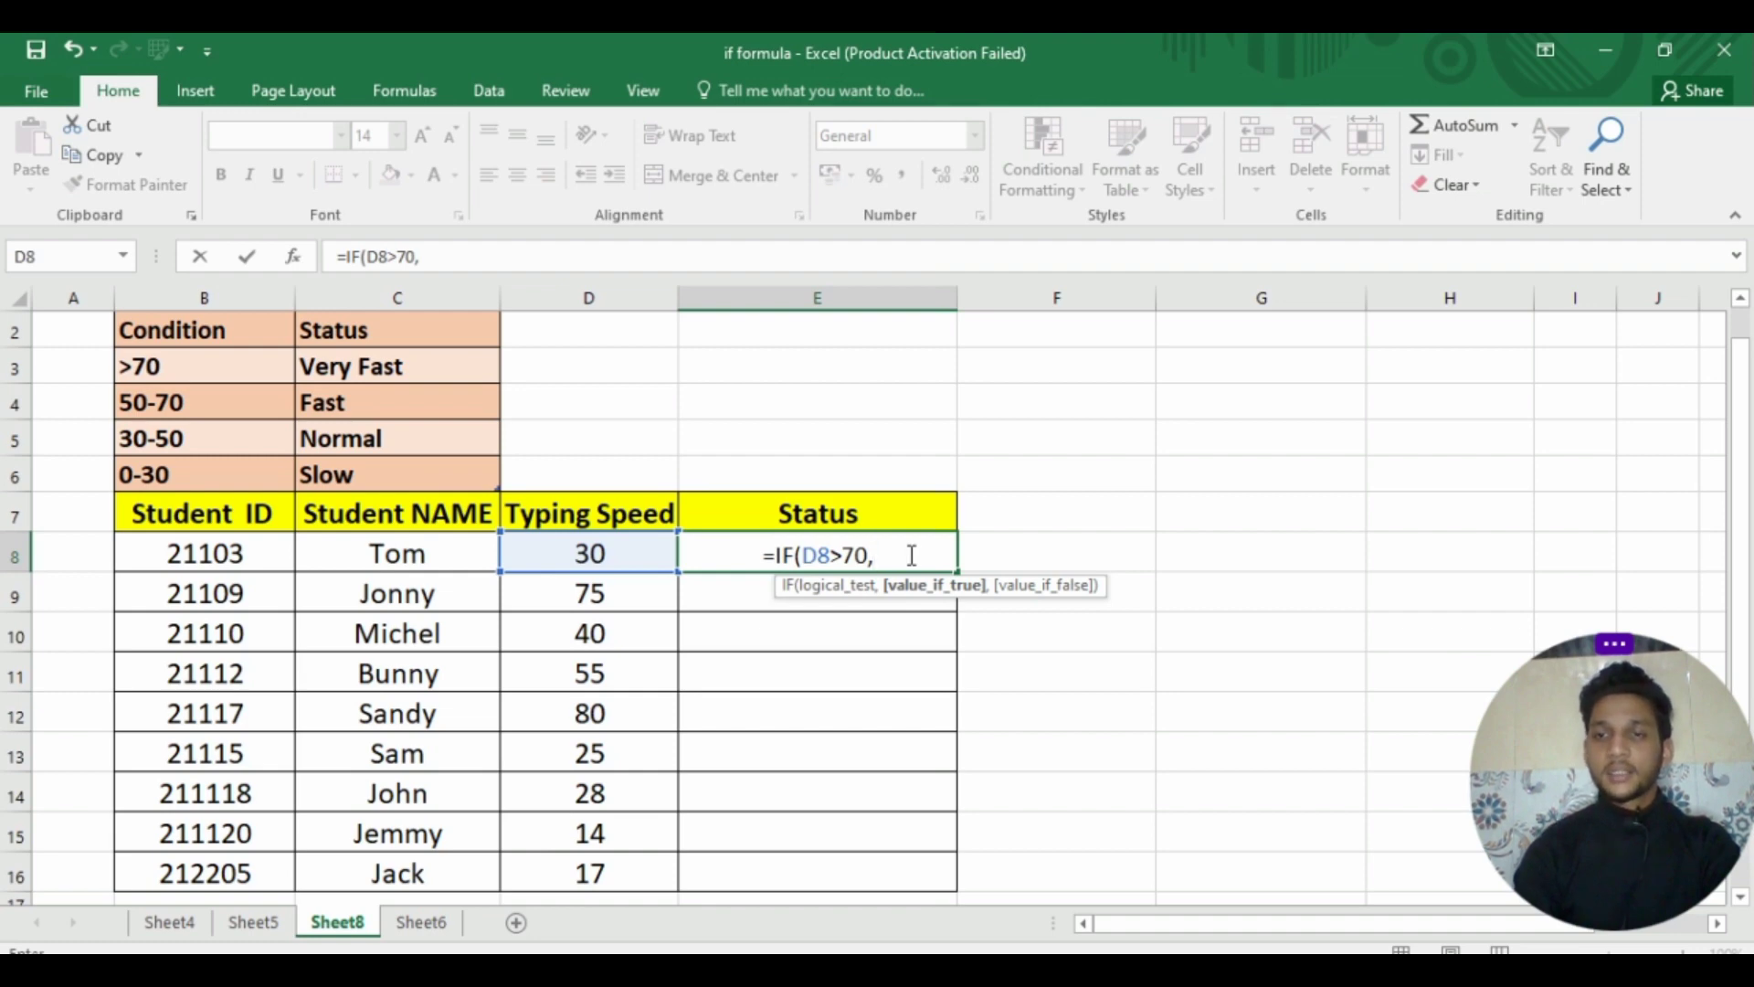
# Set "Very Fast" as the value if true for the D8>70 test in the E8 formula.
pyautogui.write('"')
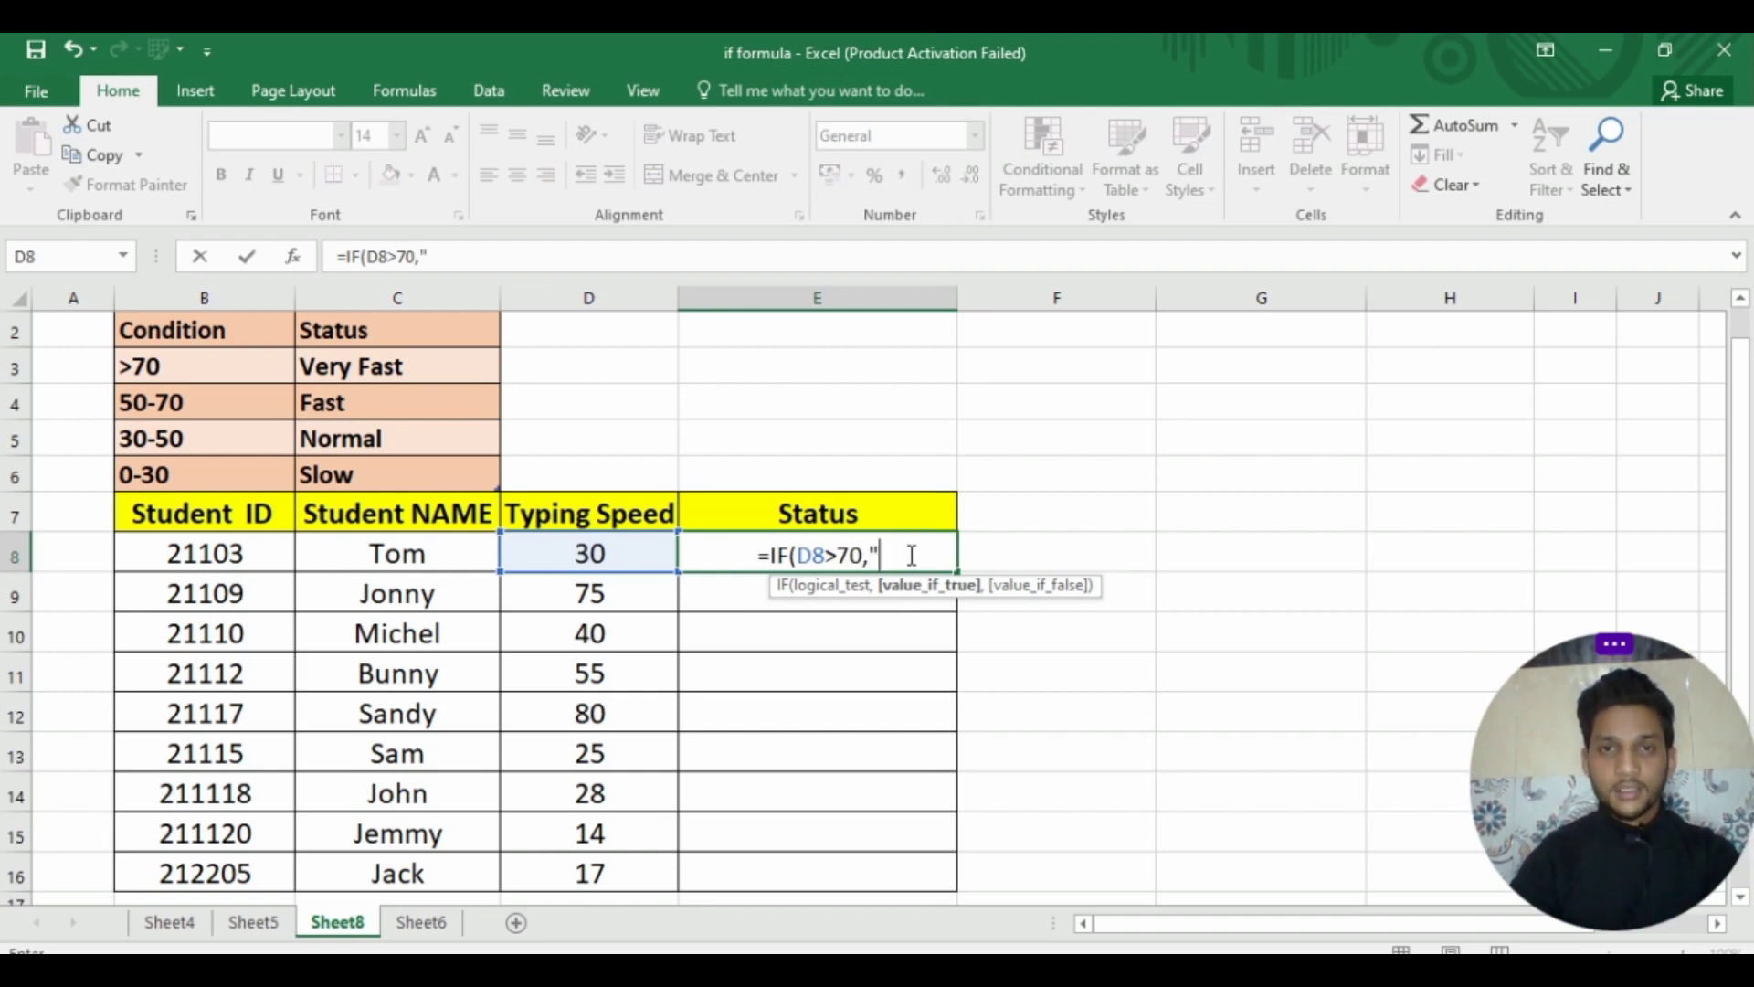
pyautogui.write('Very')
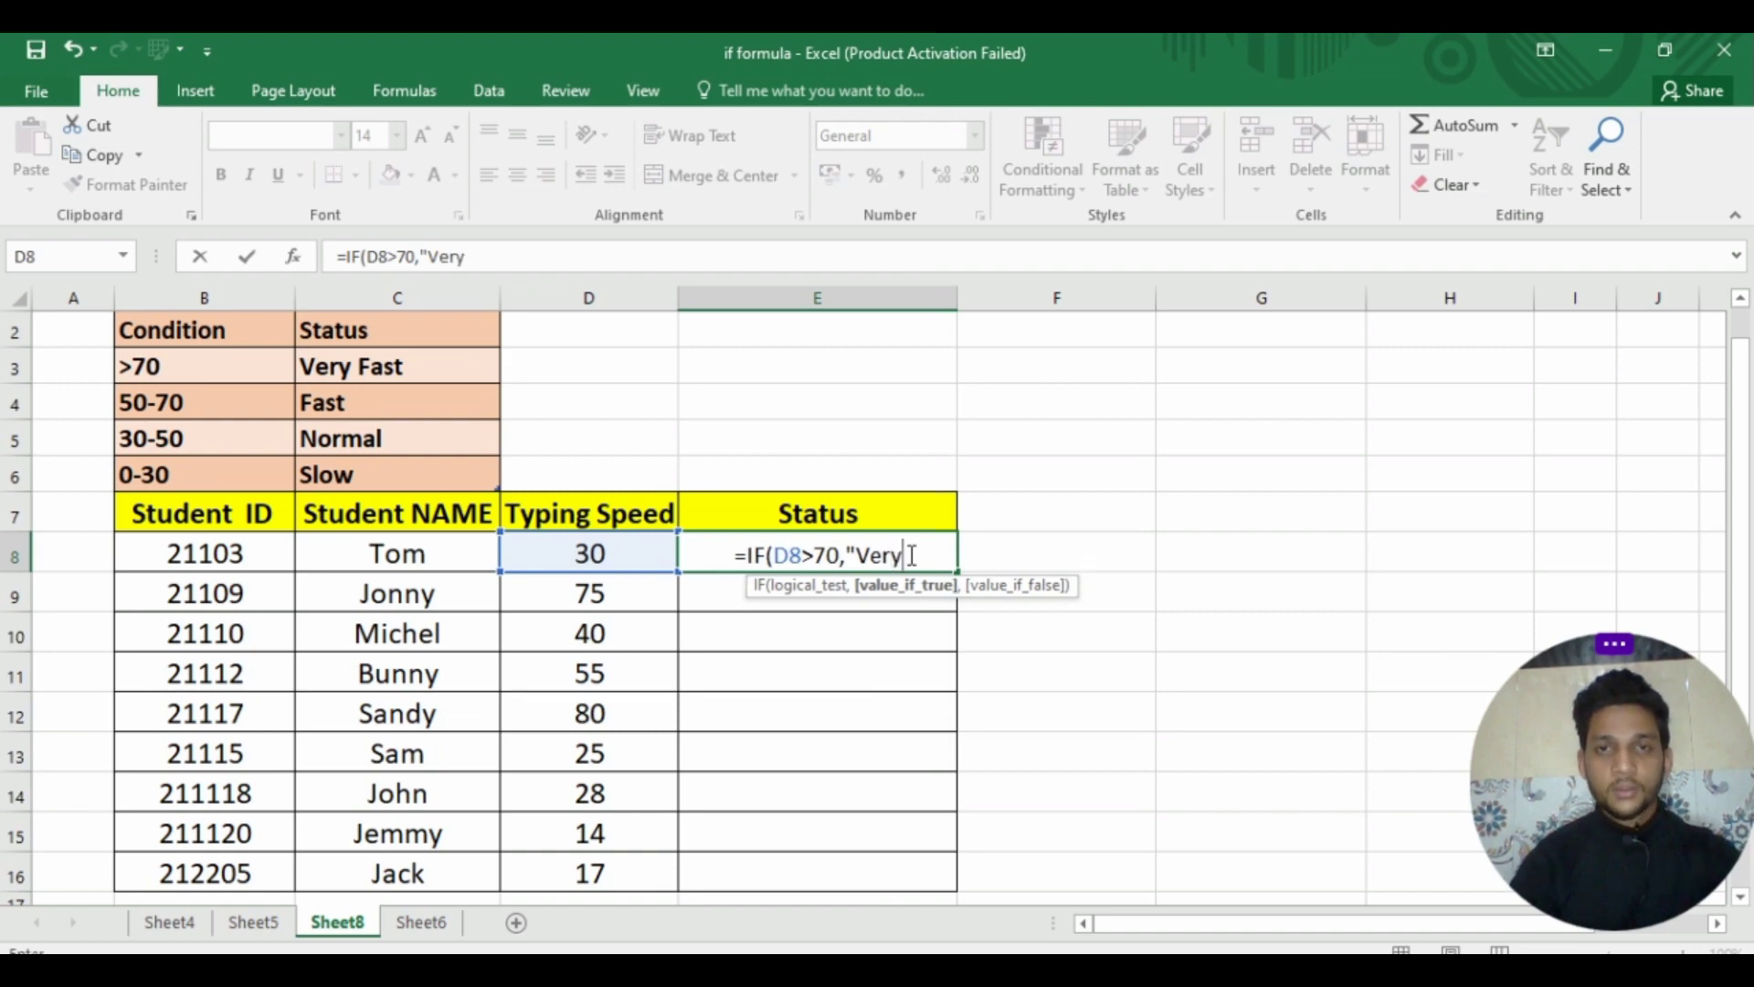
pyautogui.write(' Fast')
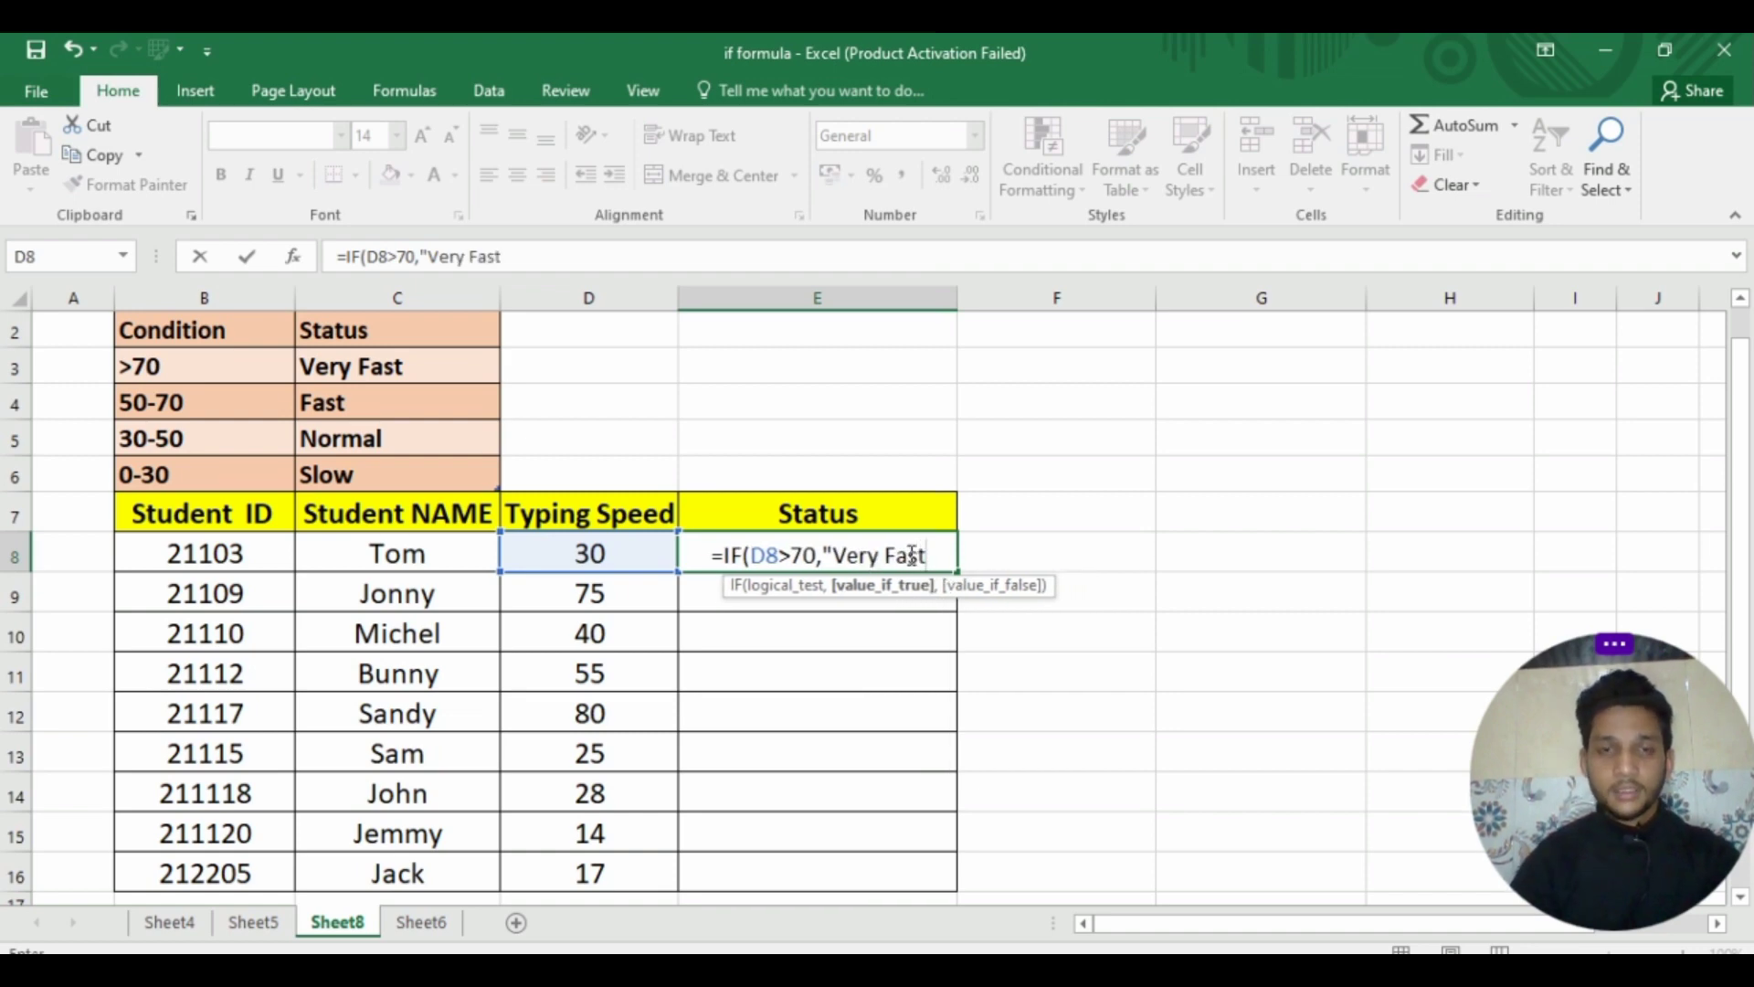
pyautogui.write('"')
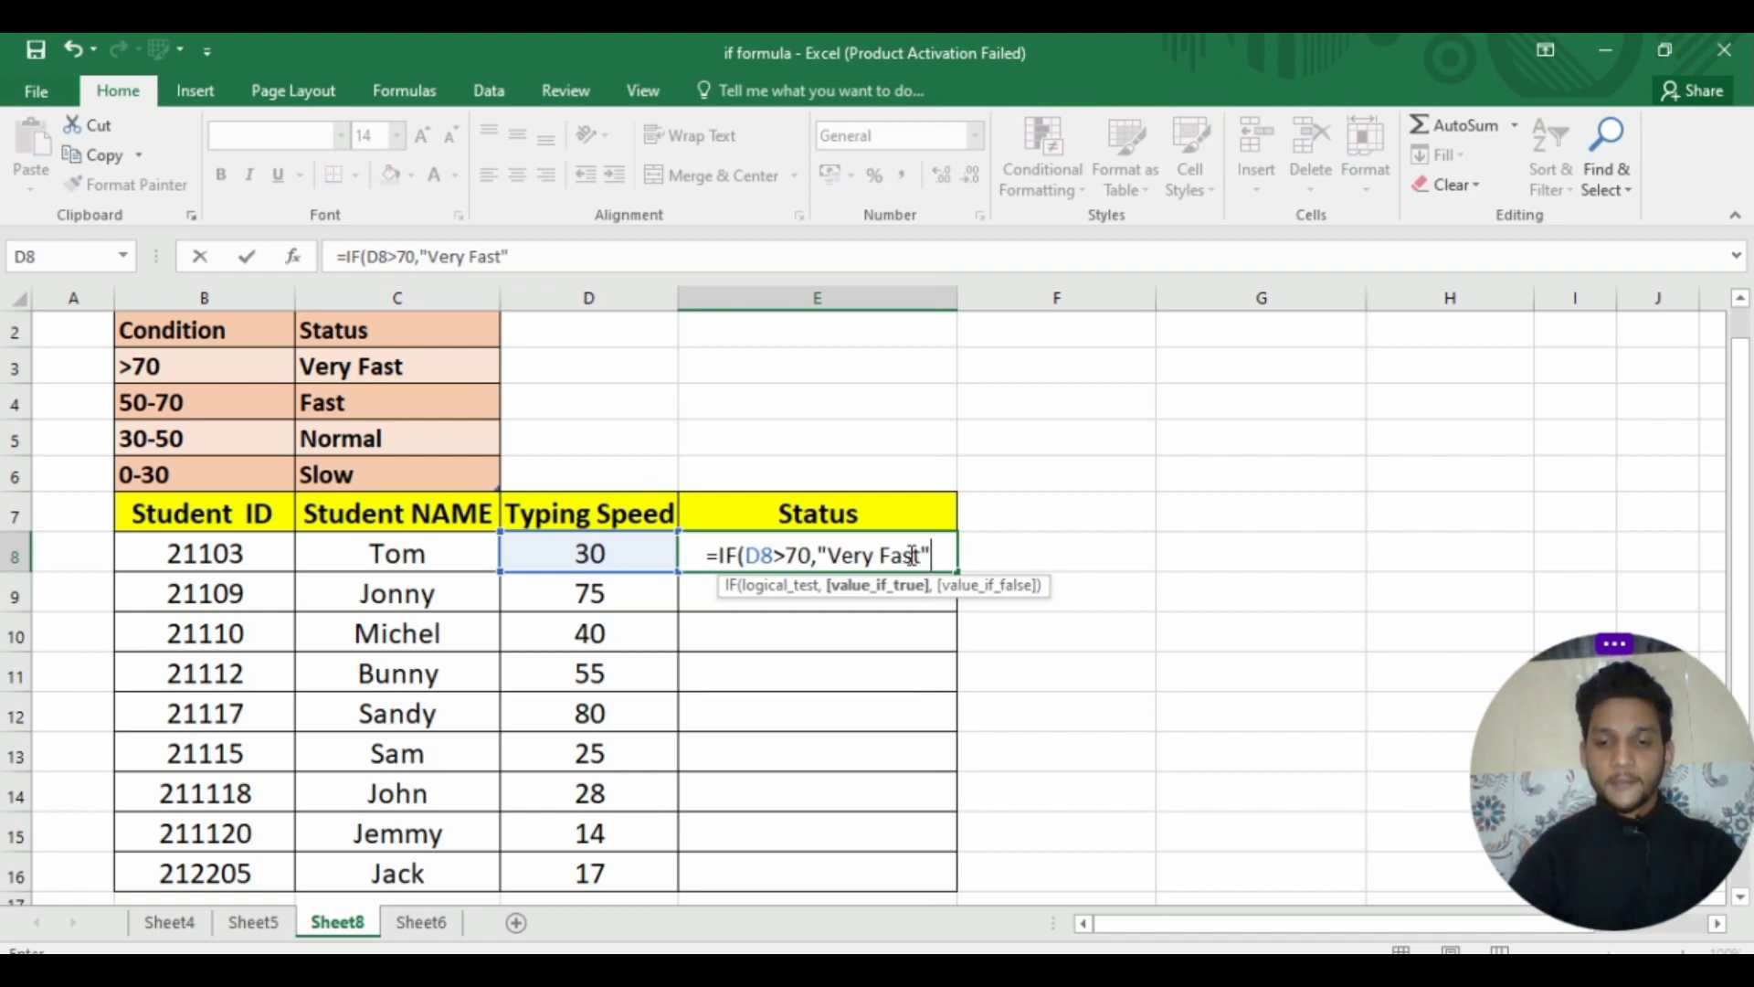
pyautogui.write(',')
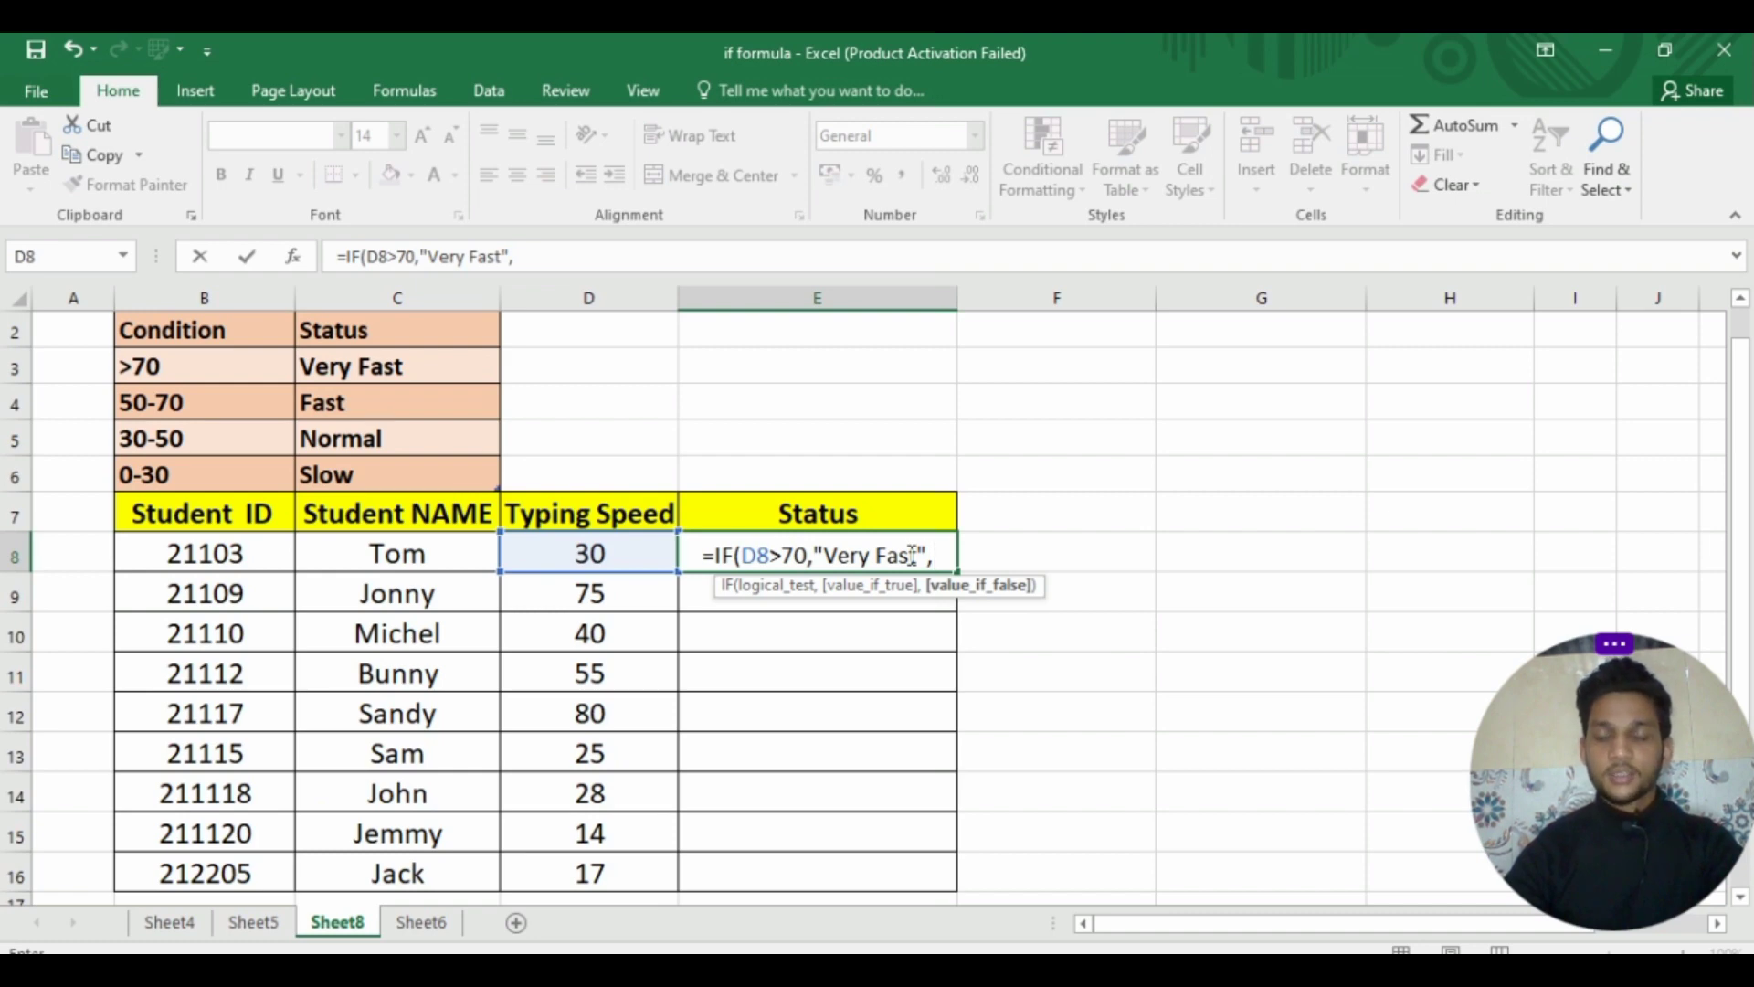
# Nest a second IF in the E8 formula that tests D8>50 and returns "Fast" when true.
pyautogui.write('if')
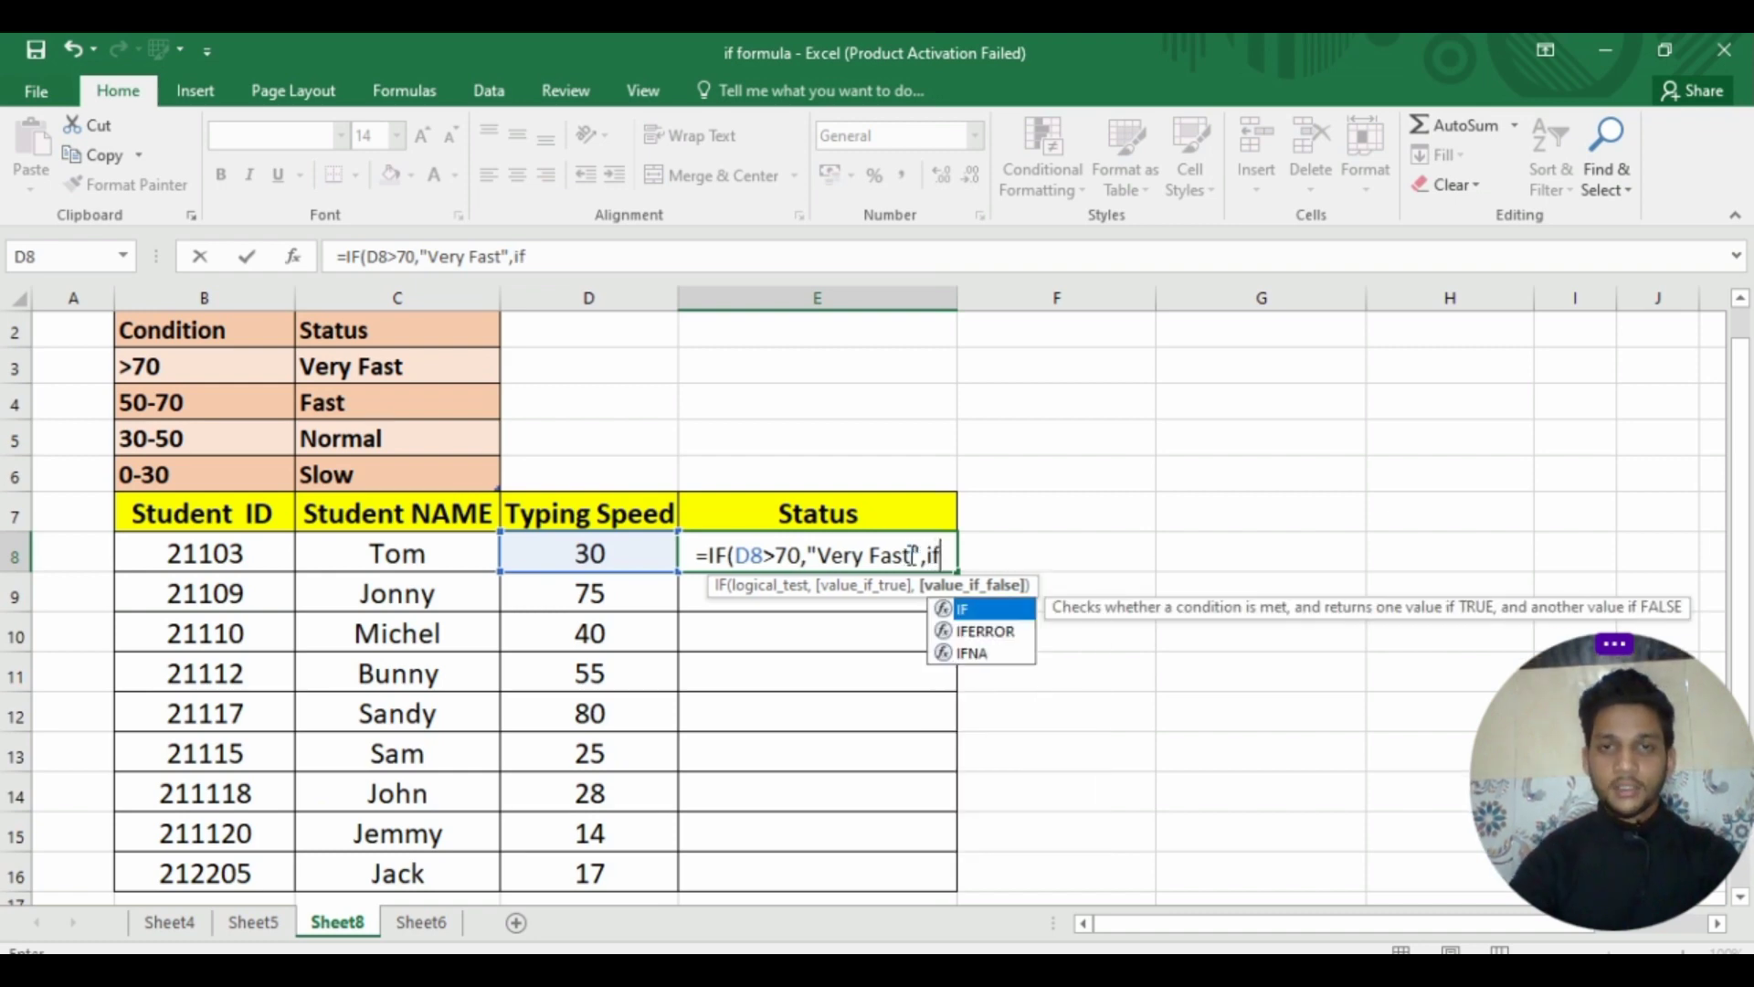
pyautogui.doubleClick(1002, 605)
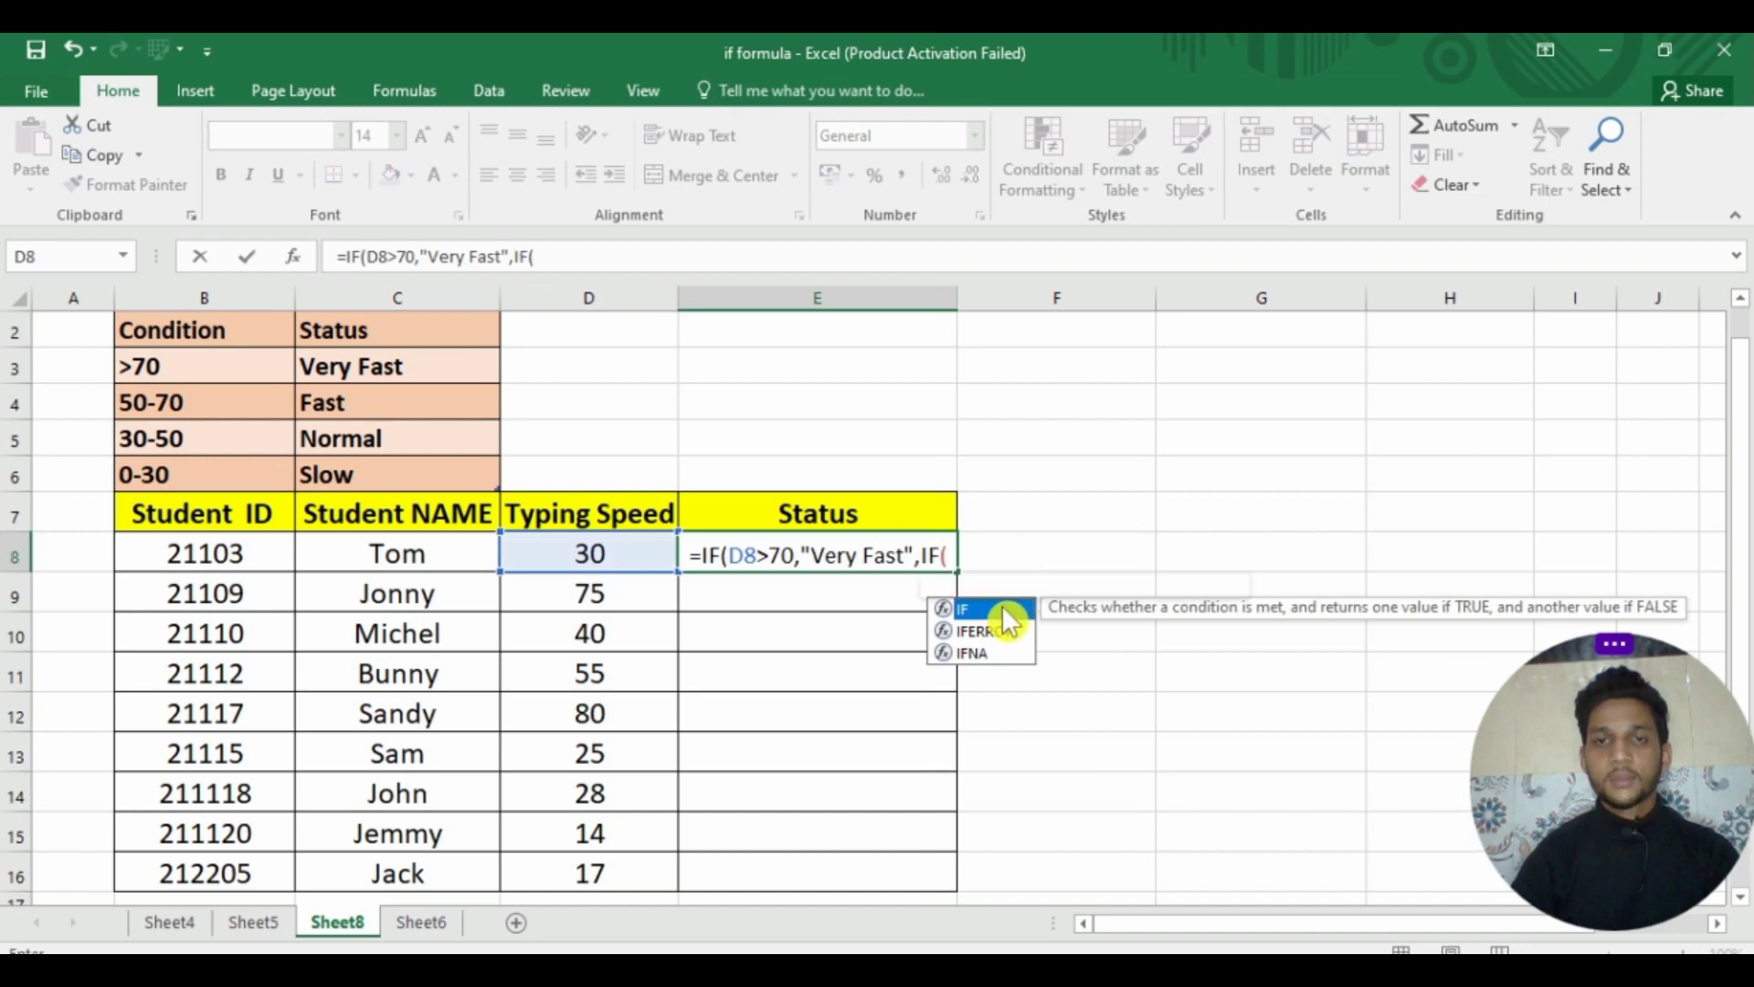
pyautogui.click(627, 554)
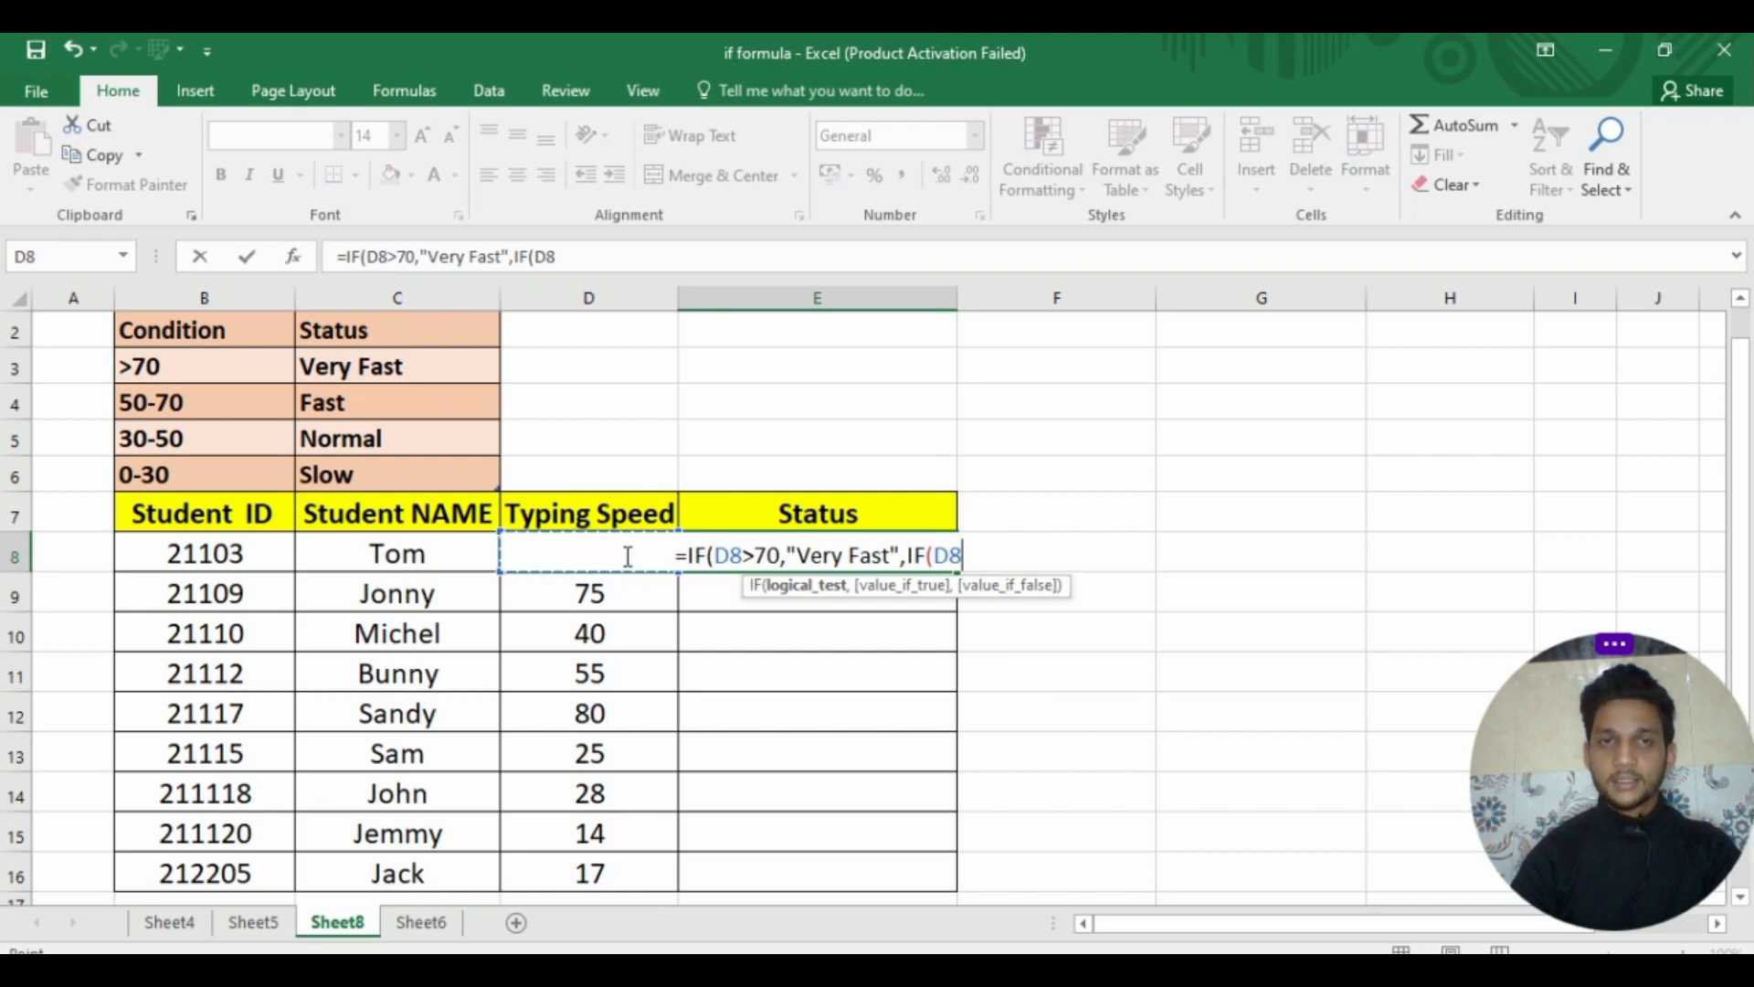
pyautogui.write('>')
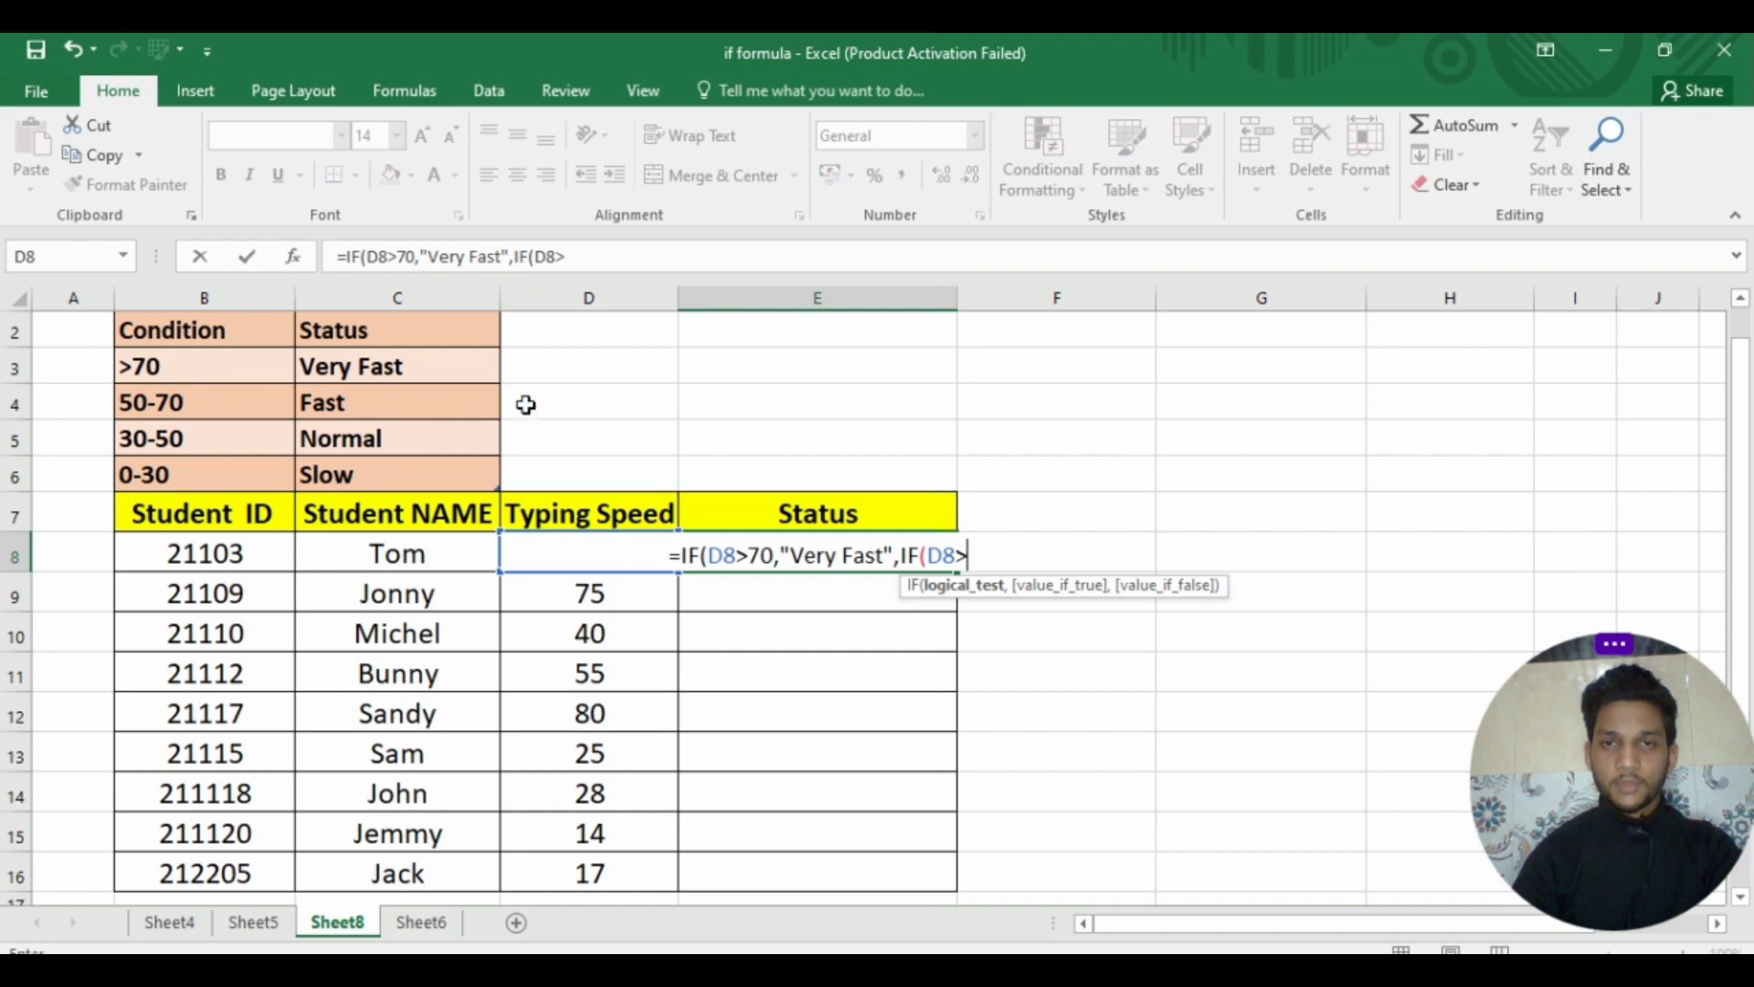
pyautogui.write('50')
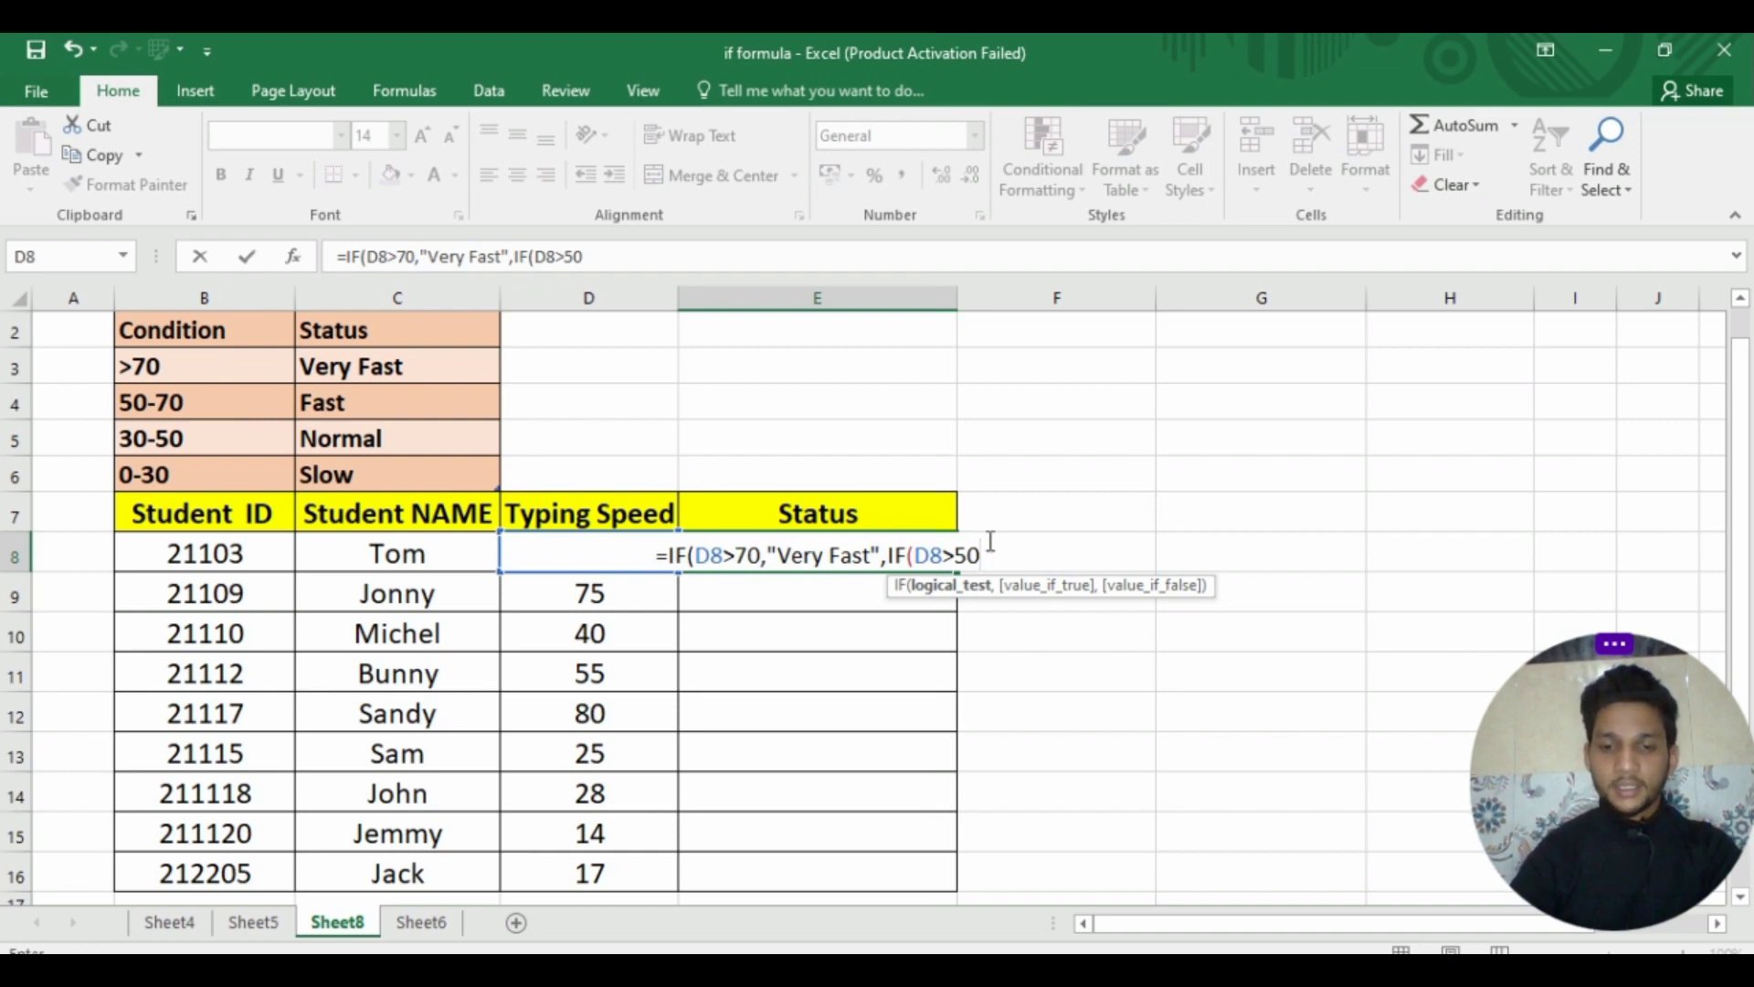
pyautogui.write(',')
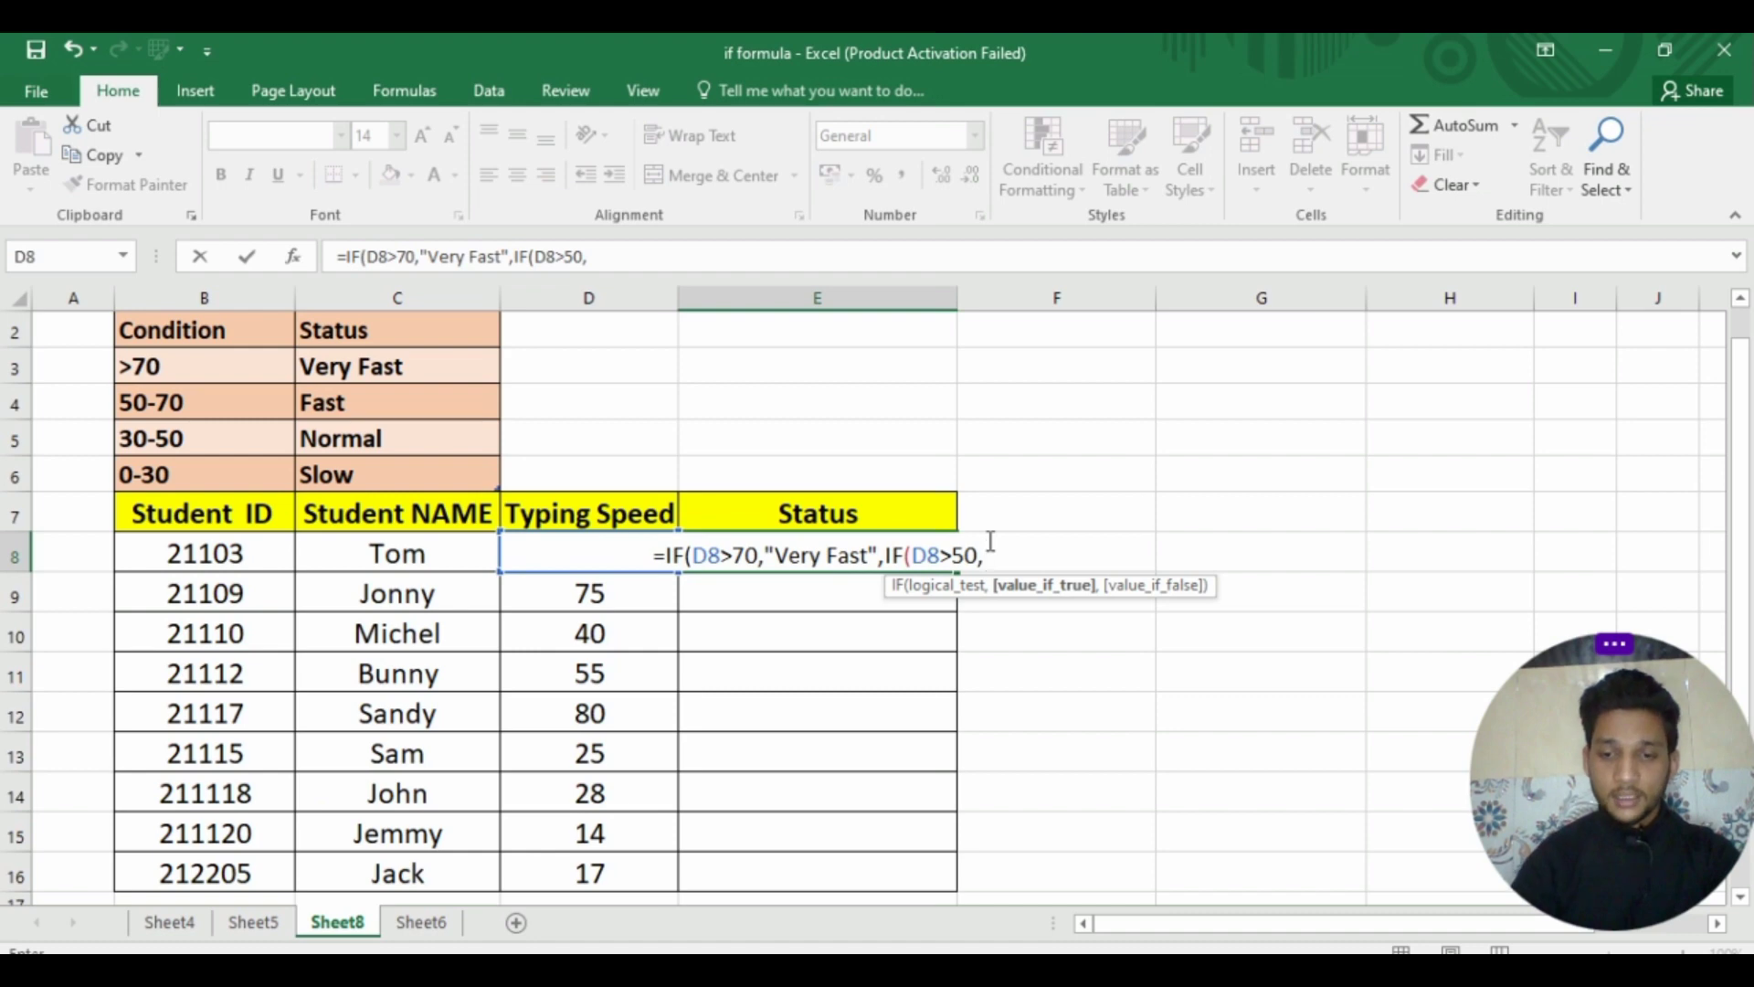
pyautogui.write('"Fast"')
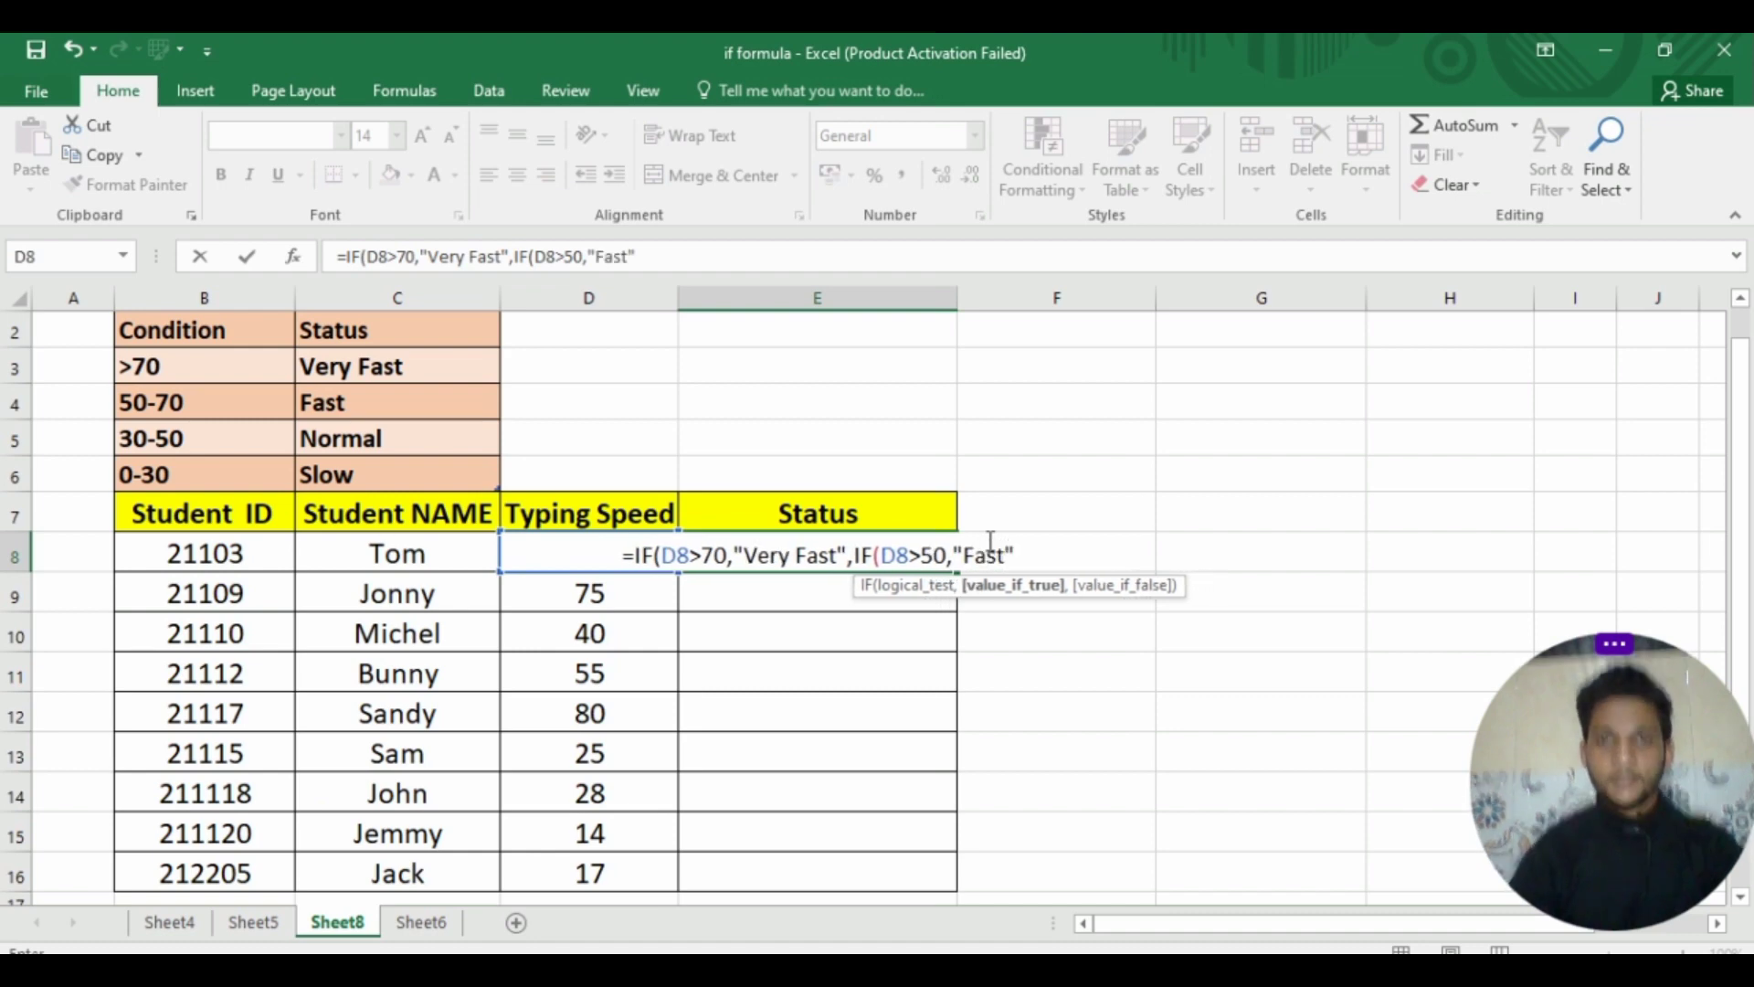
pyautogui.write(',')
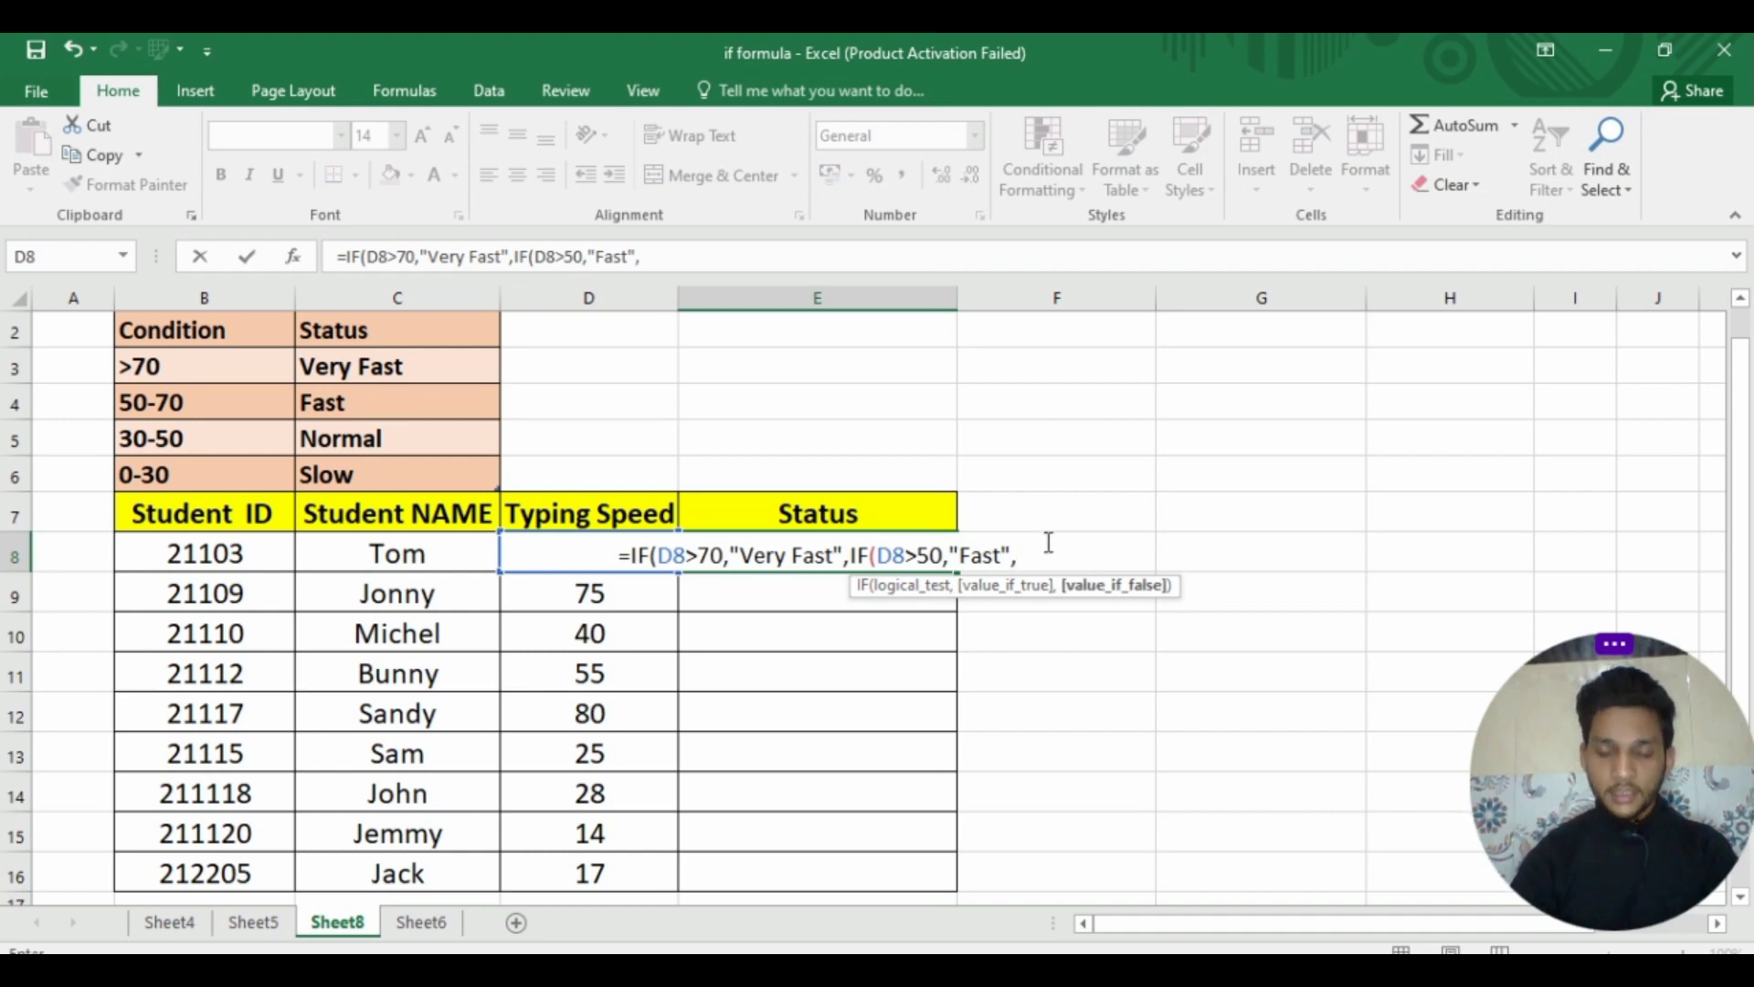
# Nest a third IF in the E8 formula that tests D8>30 and returns "Normal" when true.
pyautogui.write('if')
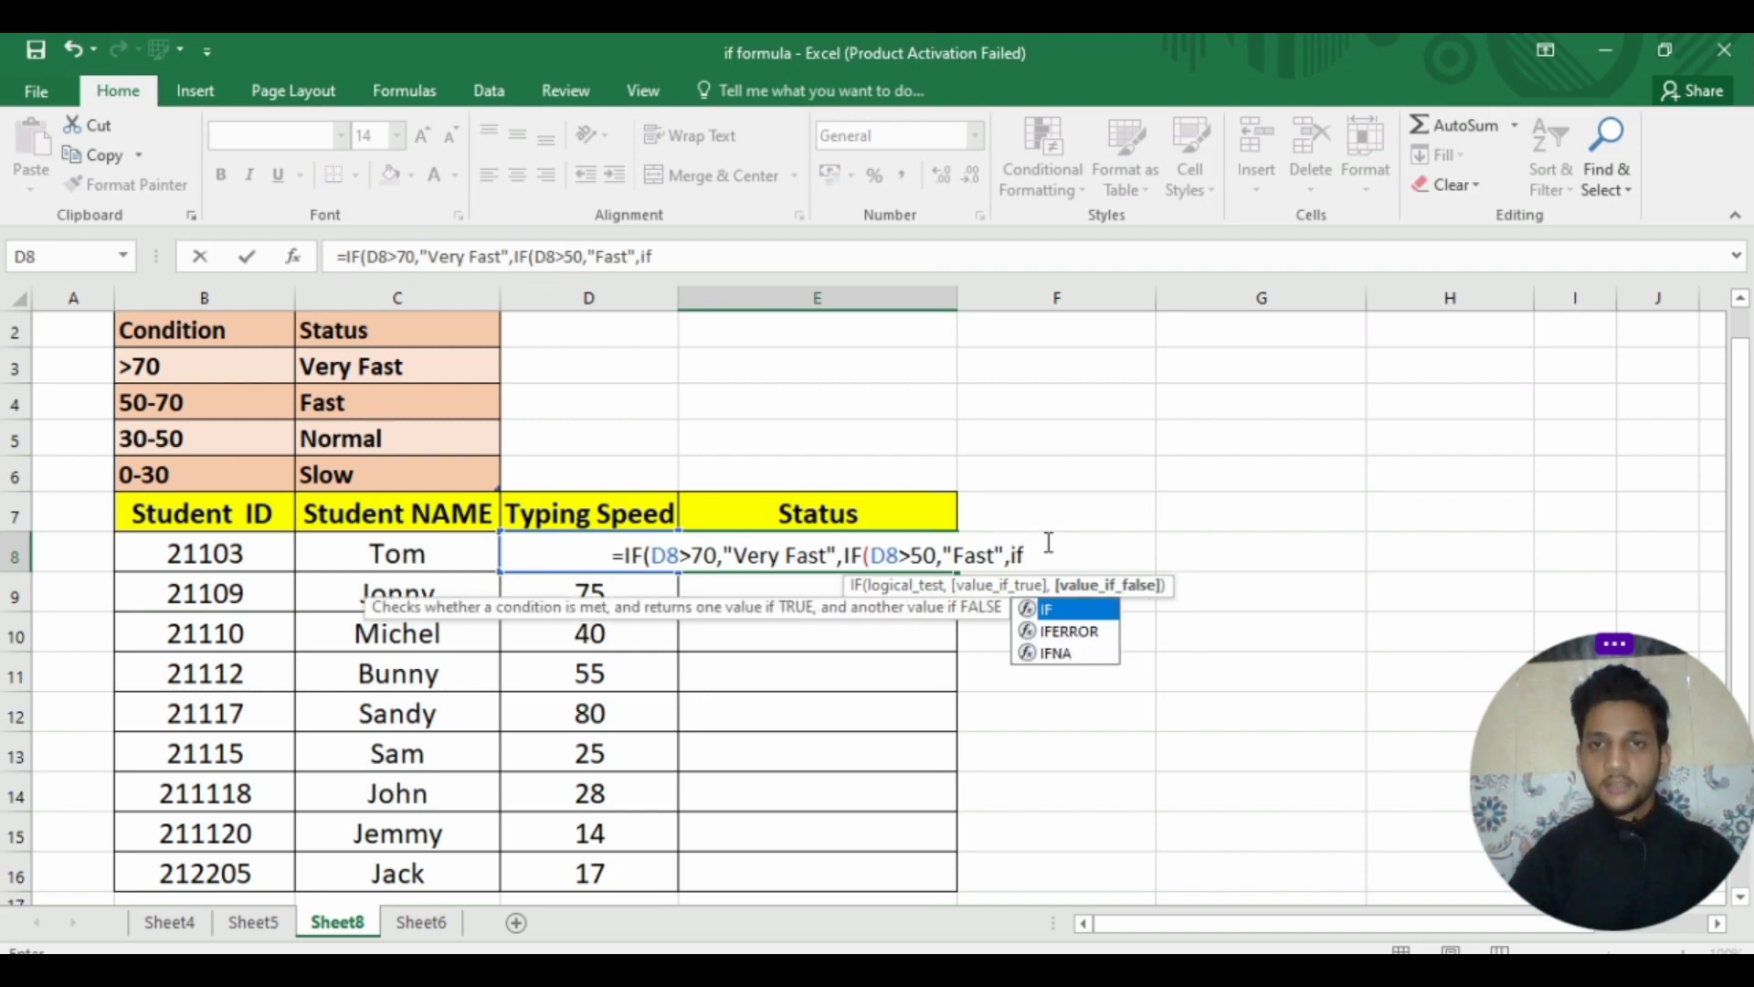
pyautogui.doubleClick(1053, 608)
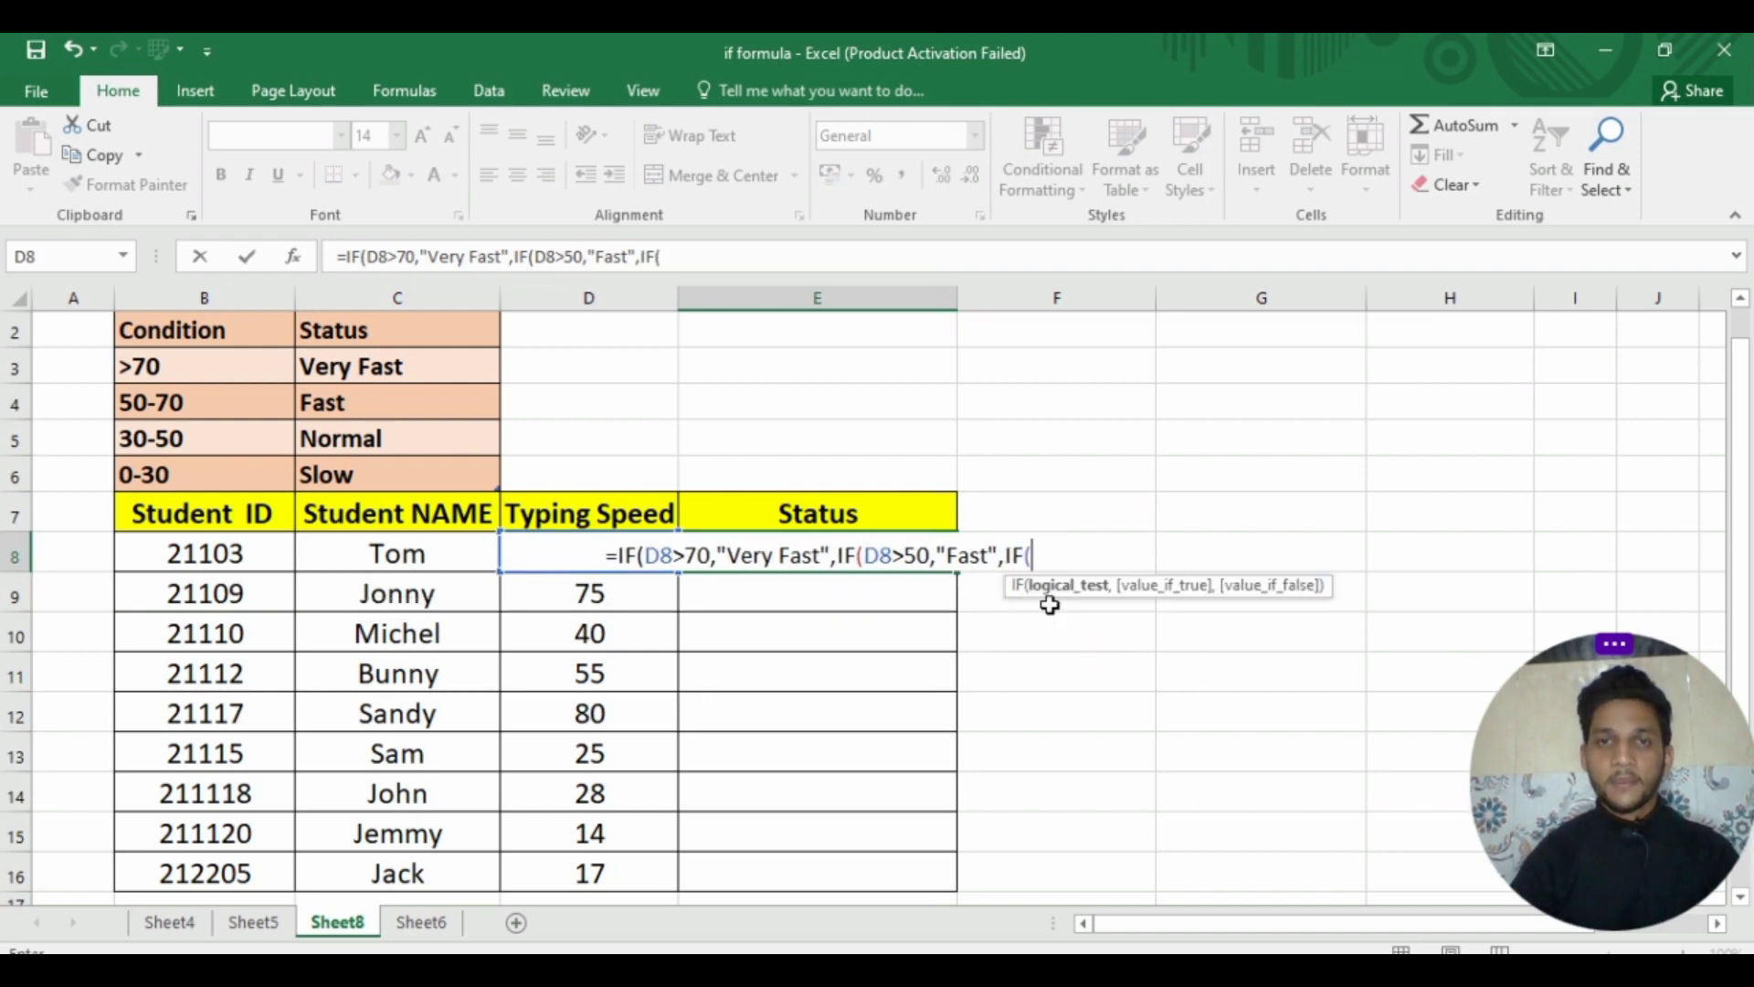
pyautogui.click(568, 512)
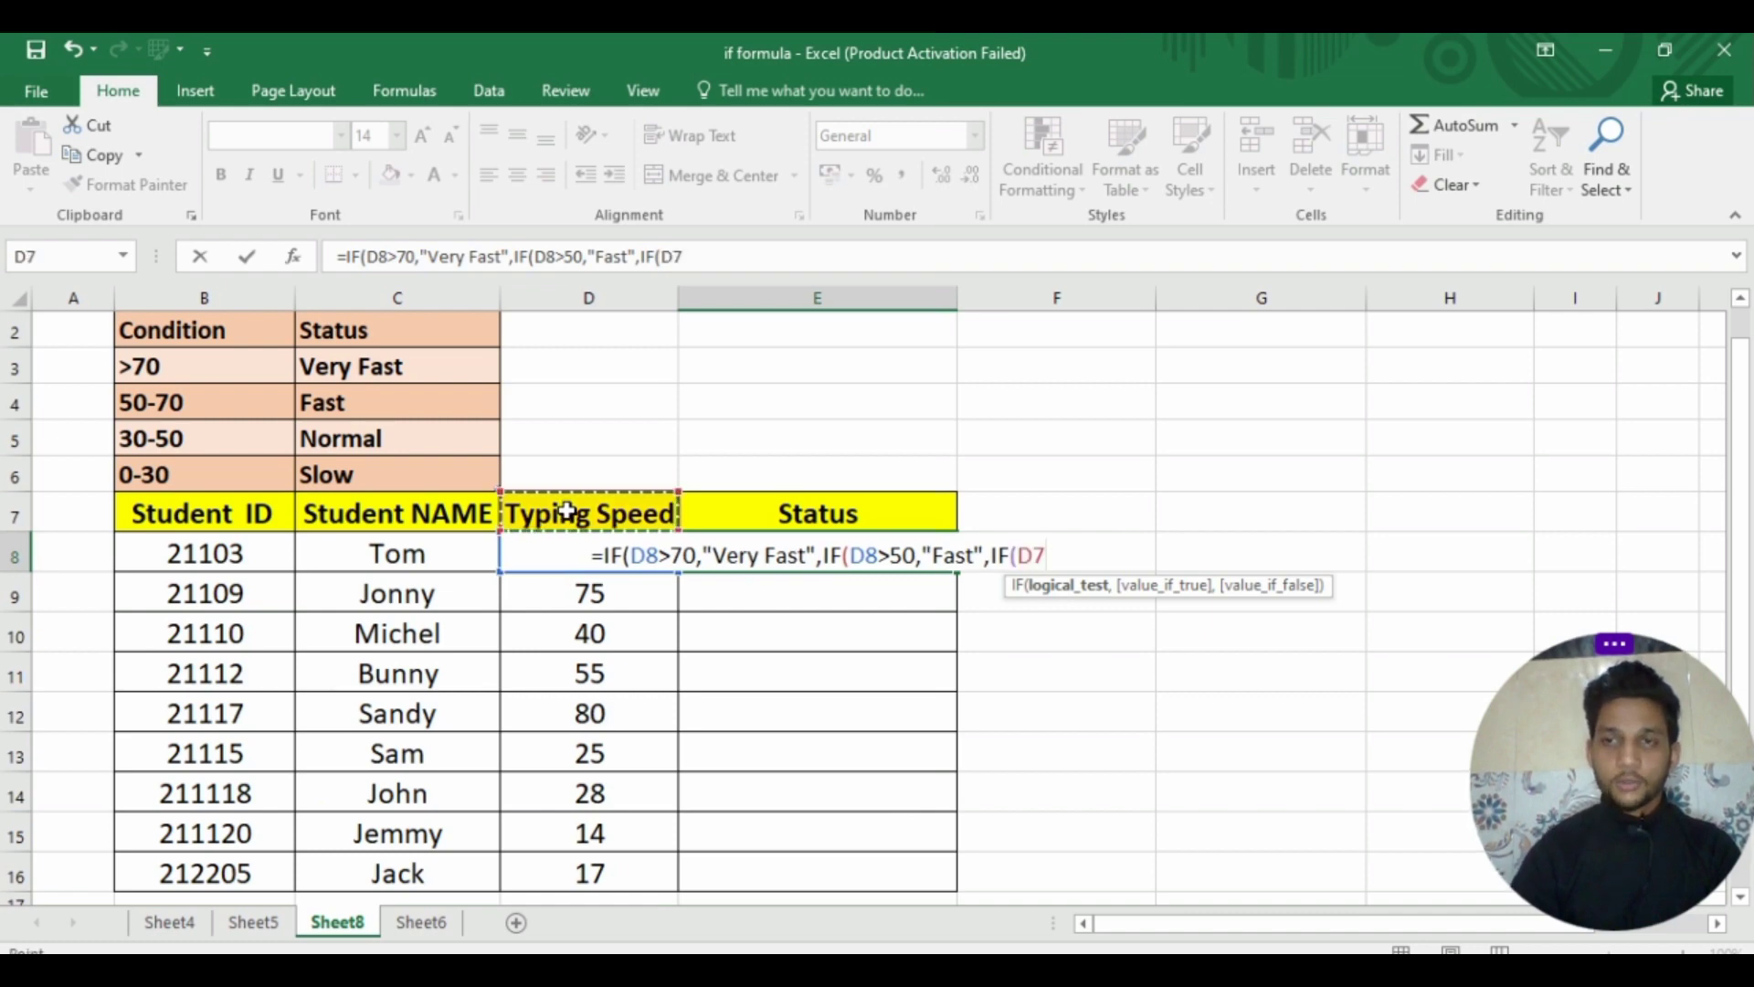
pyautogui.press('Down')
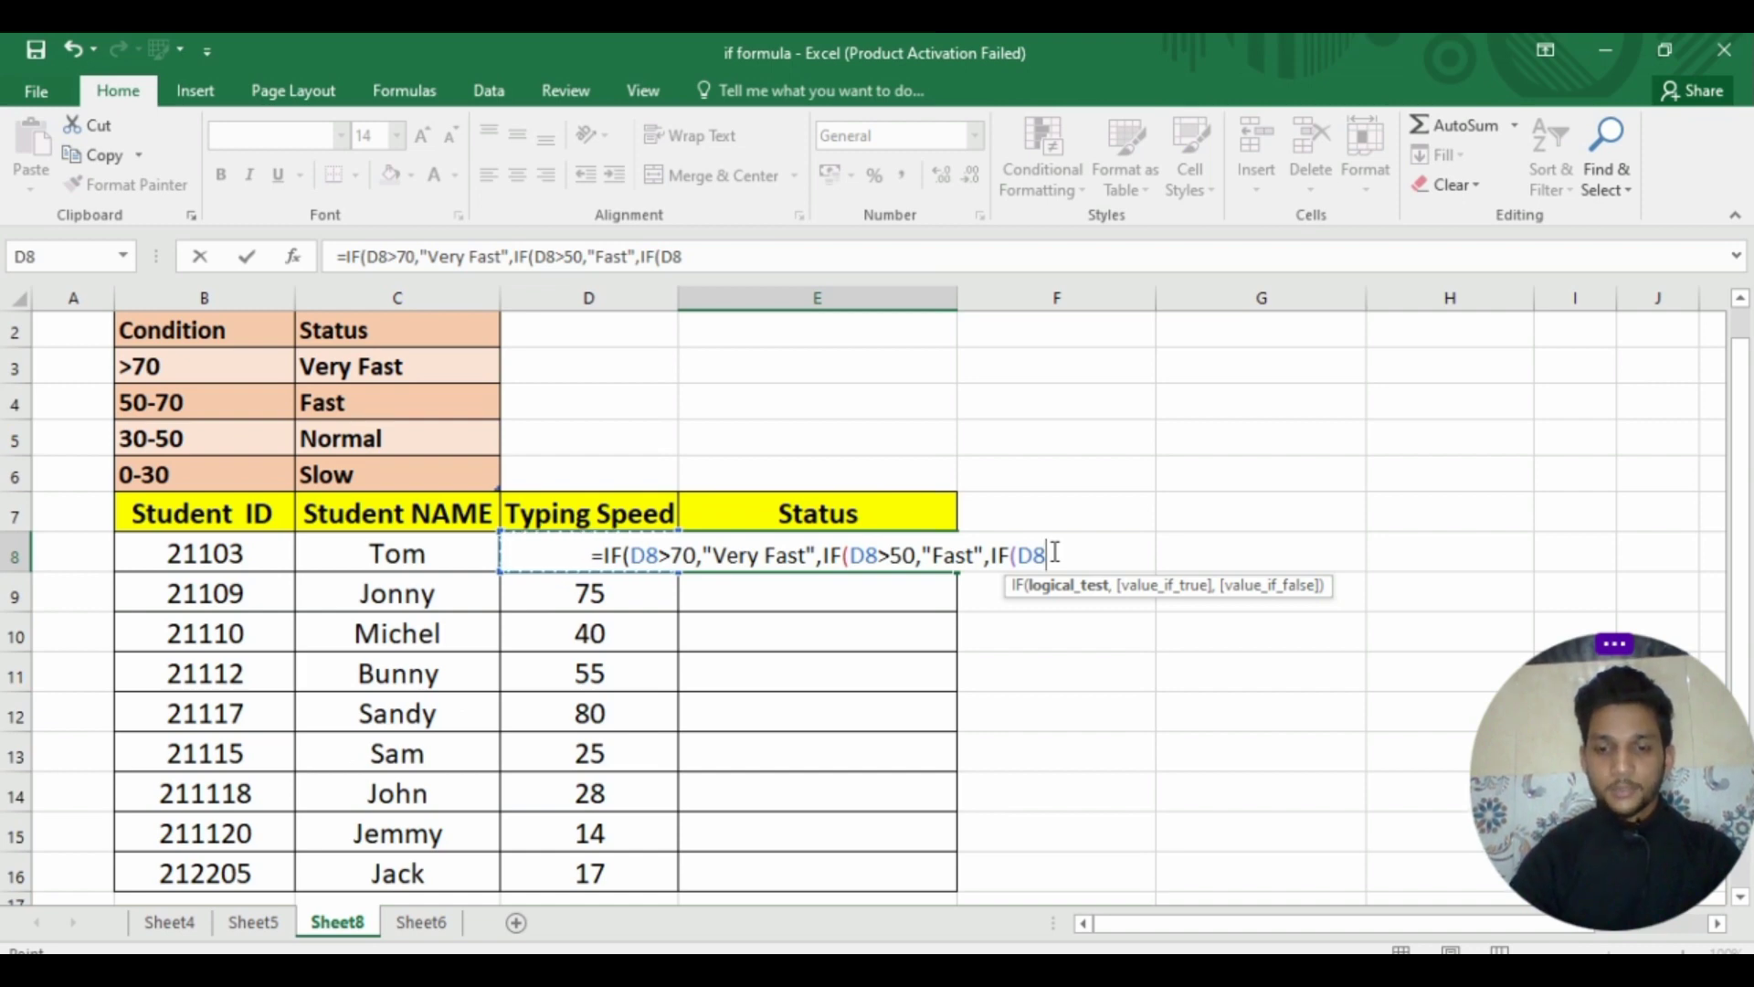
pyautogui.write('>')
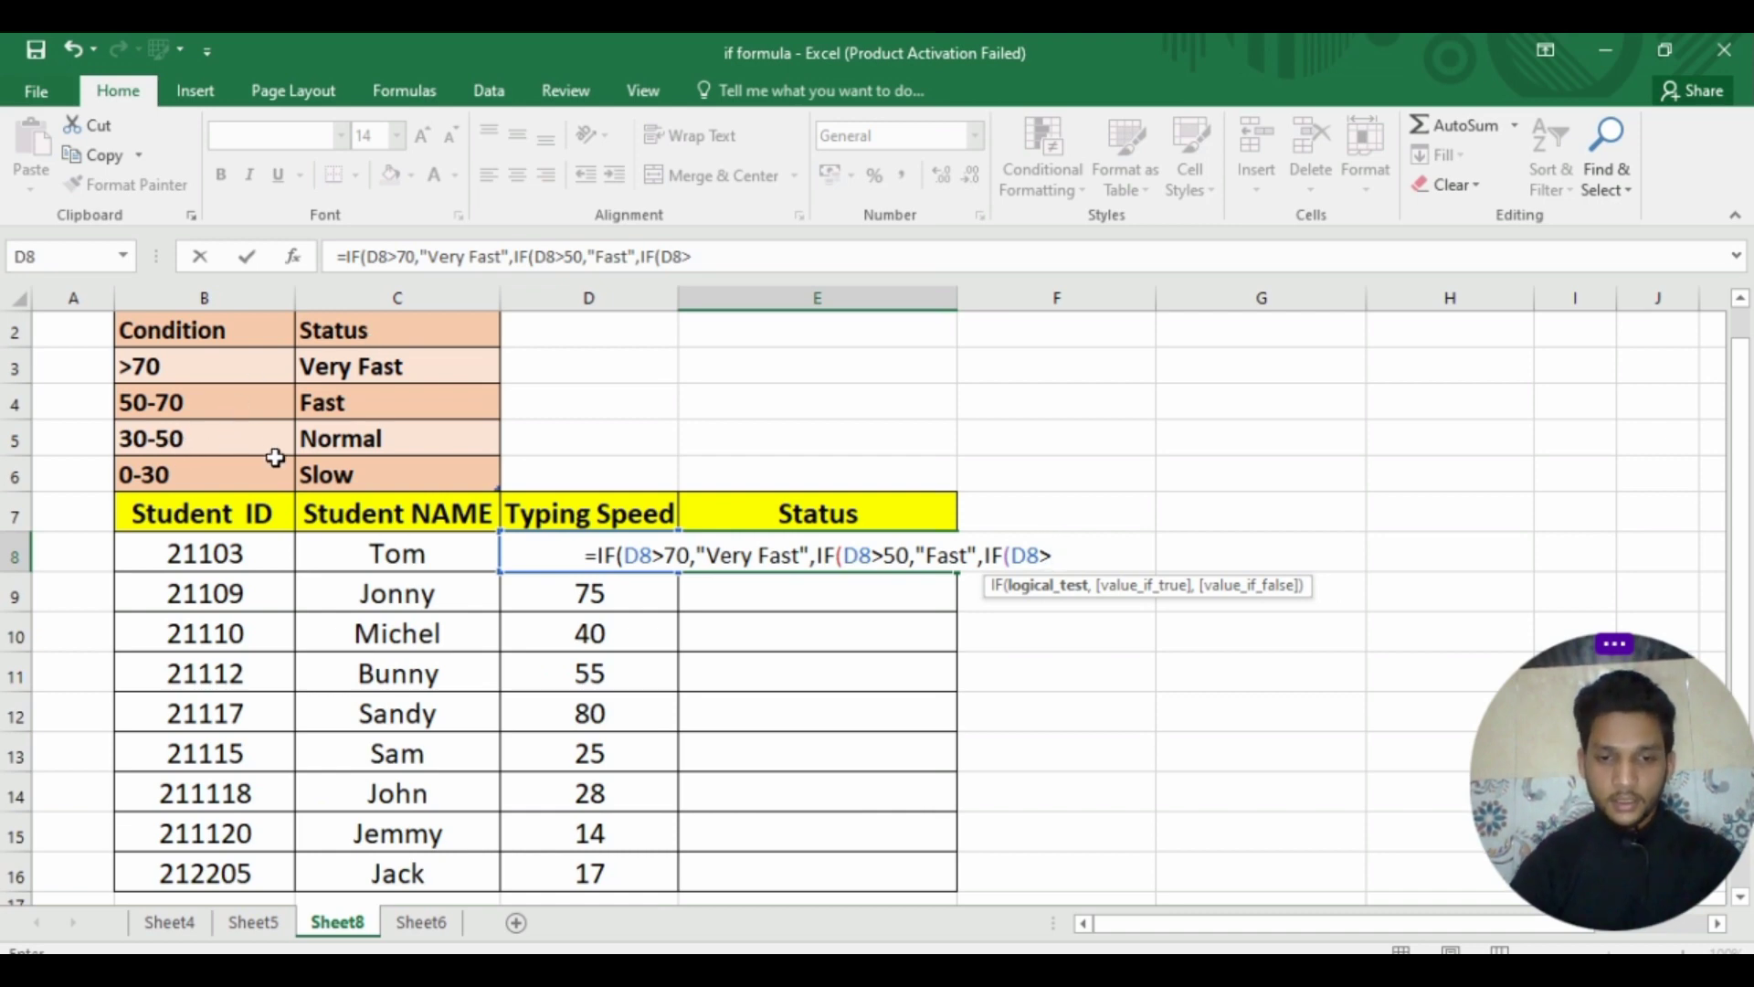
pyautogui.write('30')
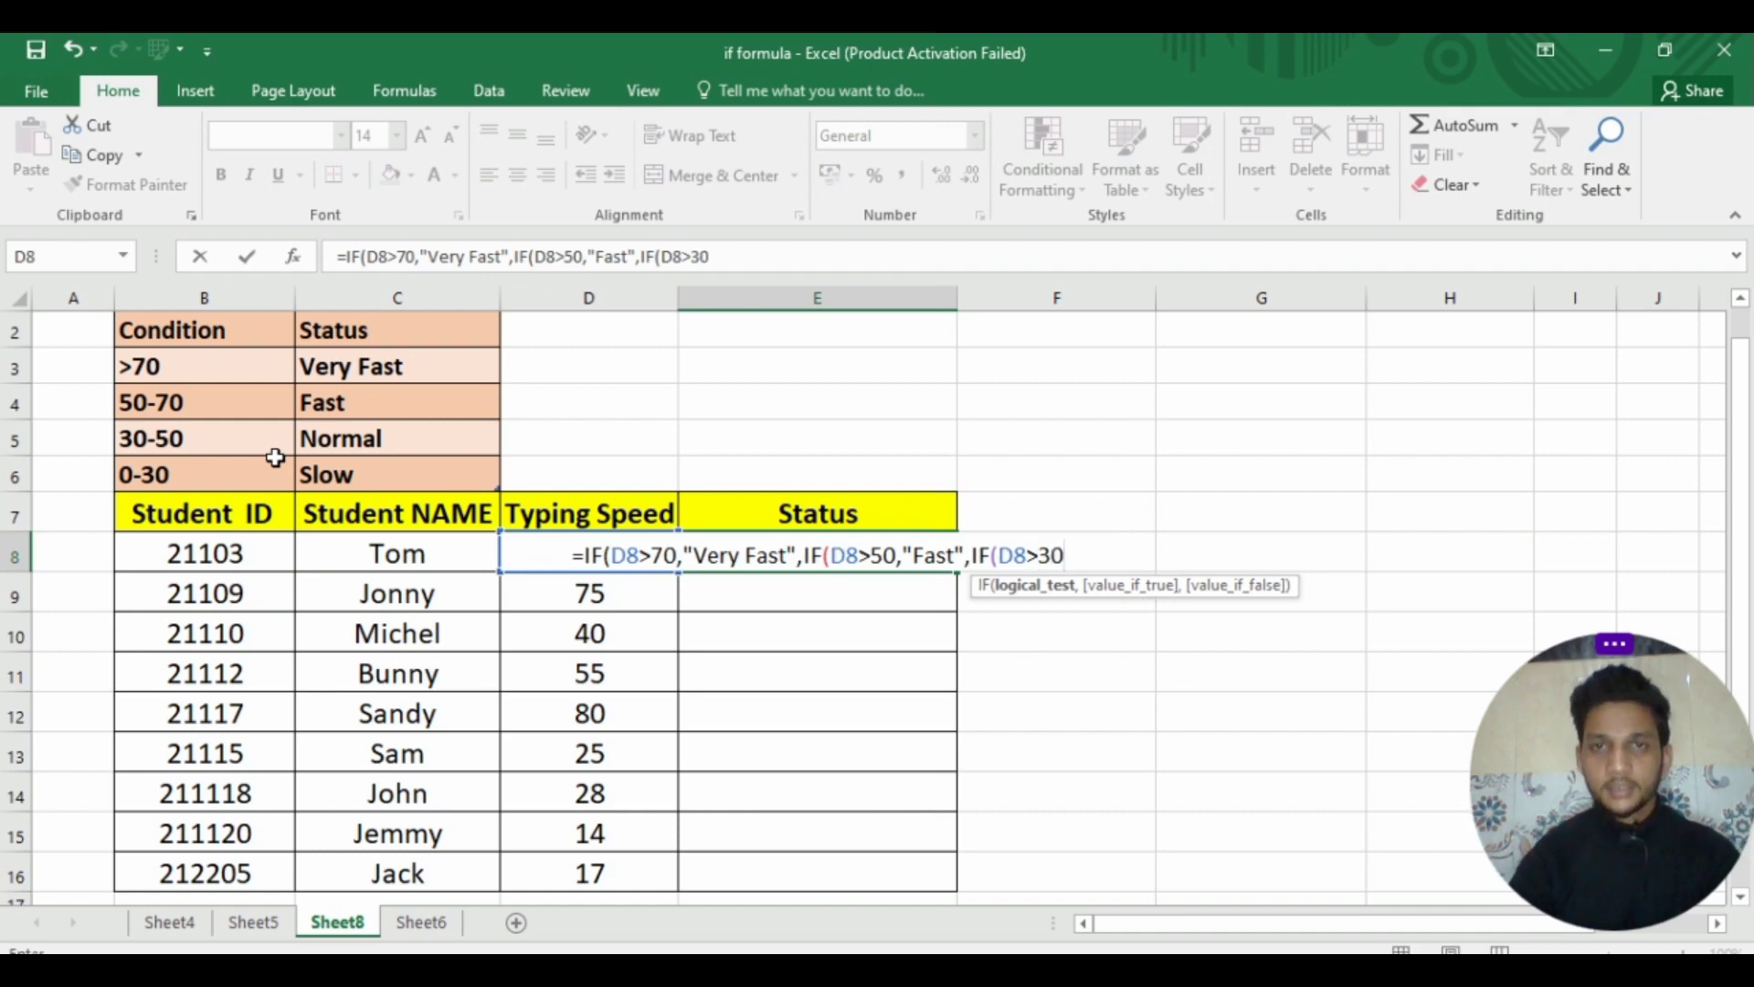
pyautogui.write(',')
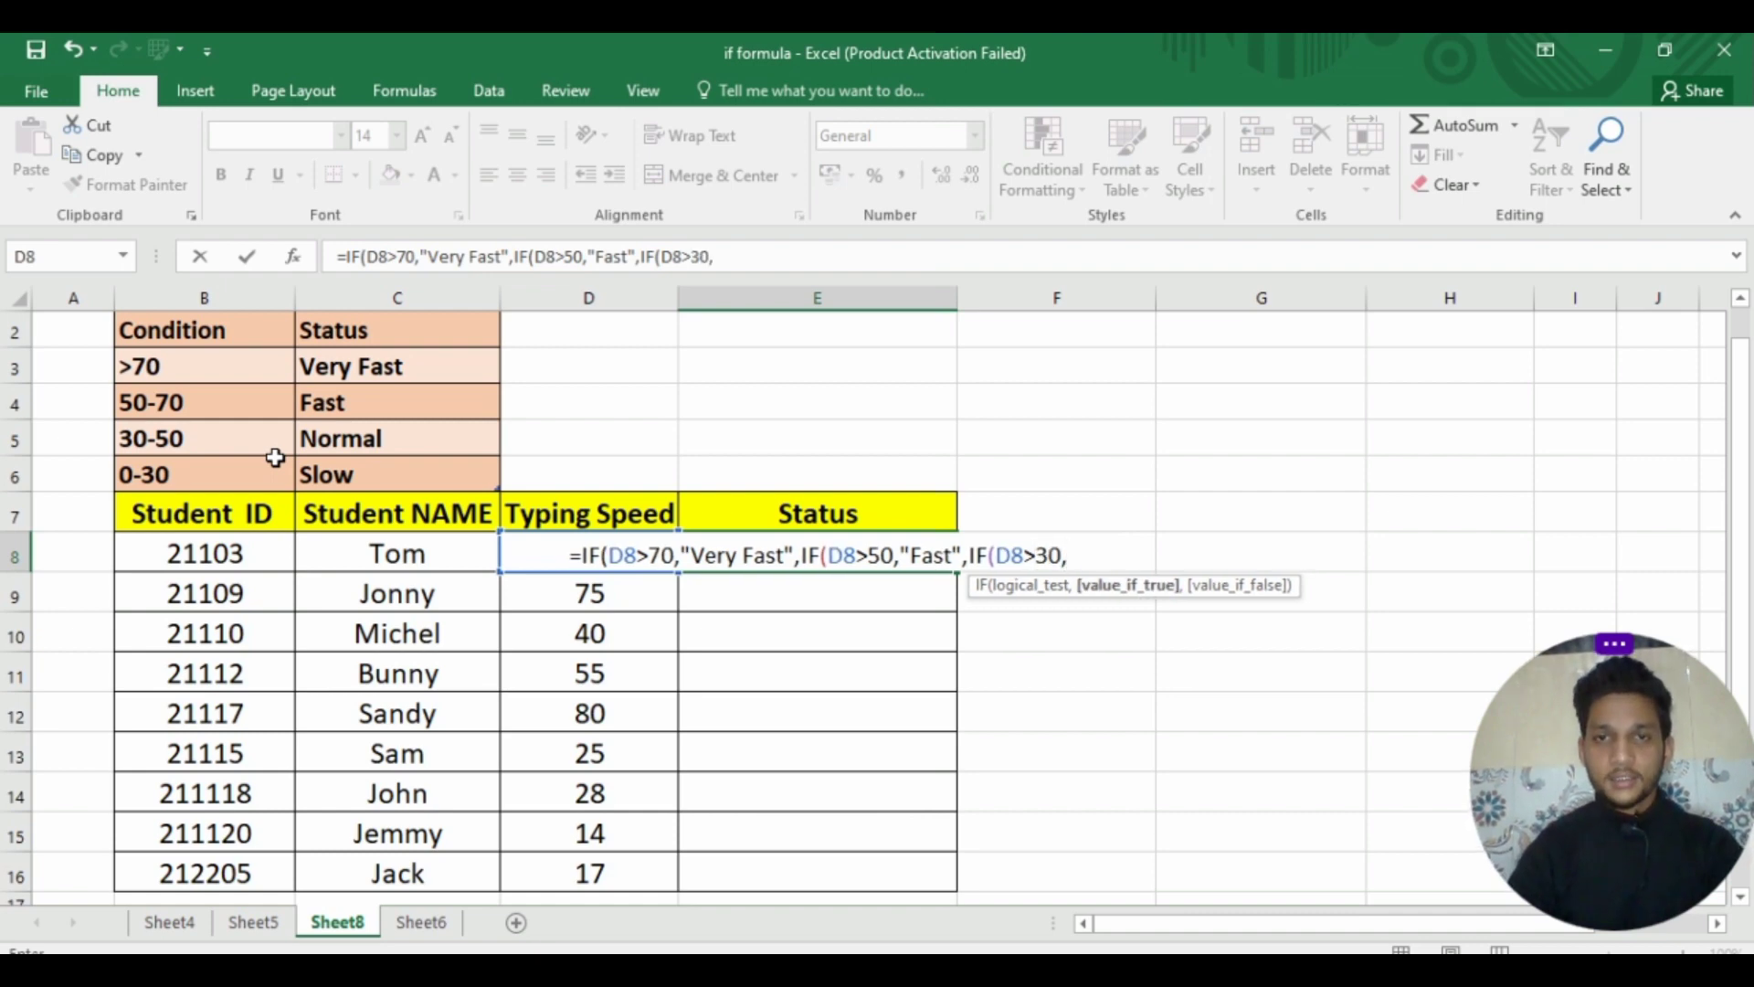
pyautogui.write('"')
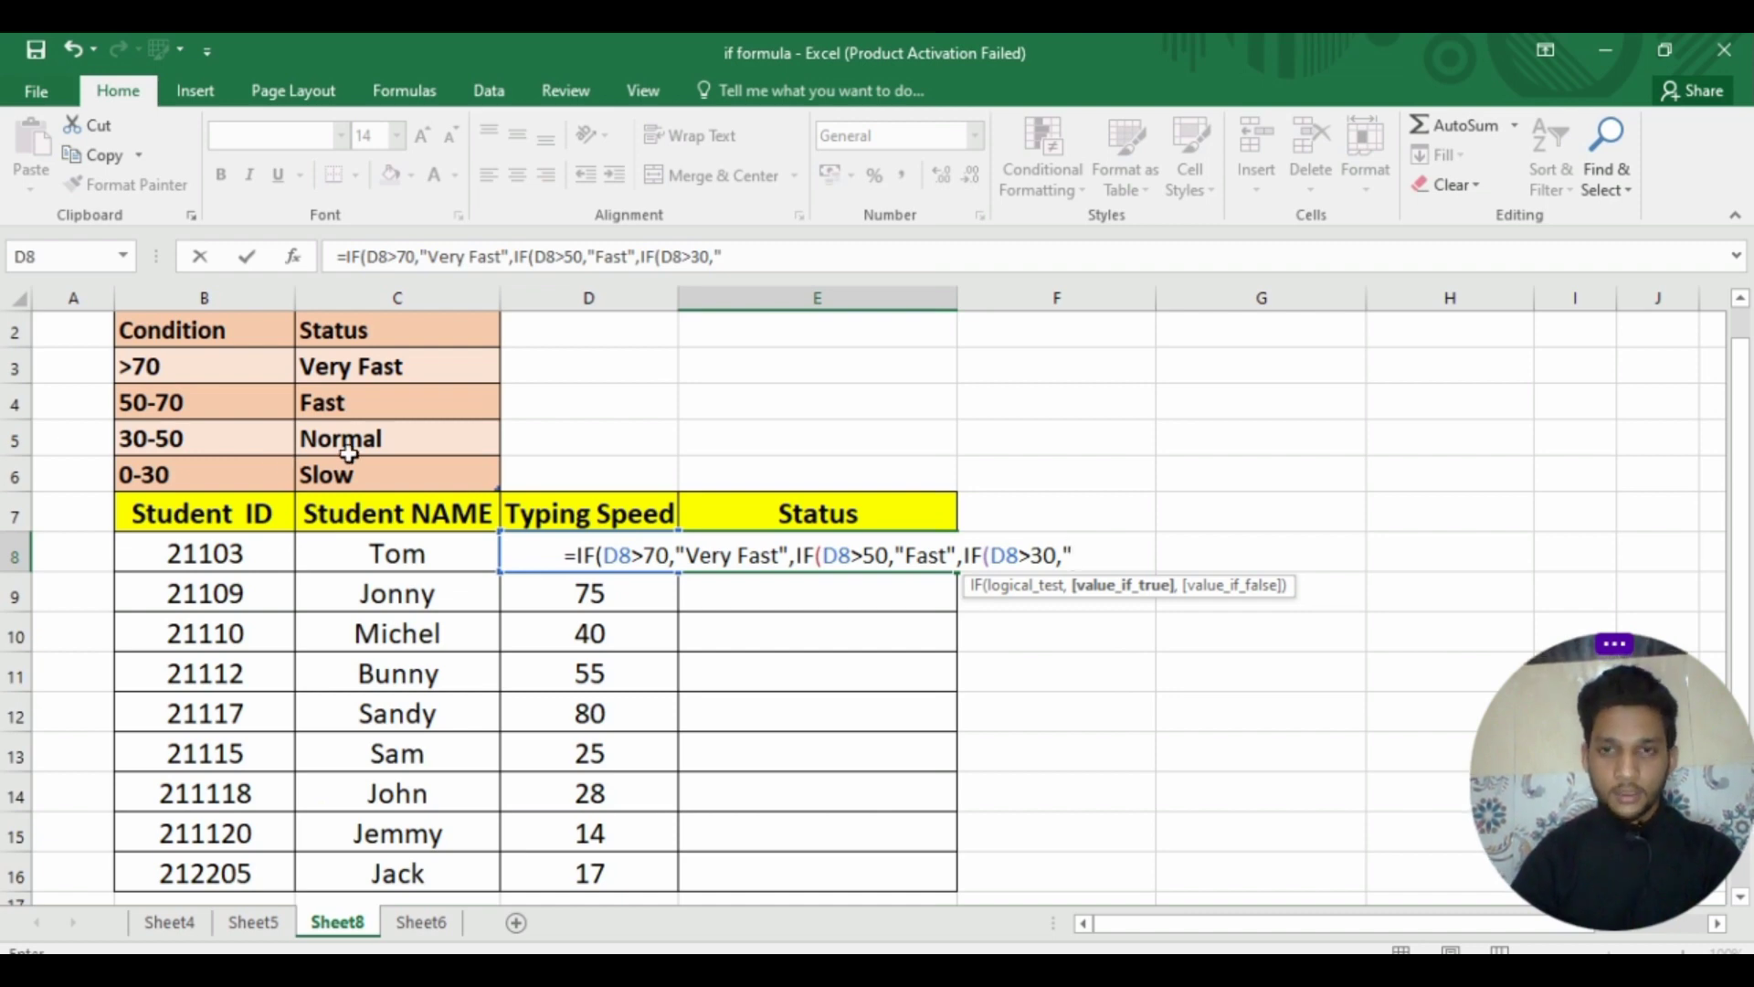
pyautogui.write('Nor')
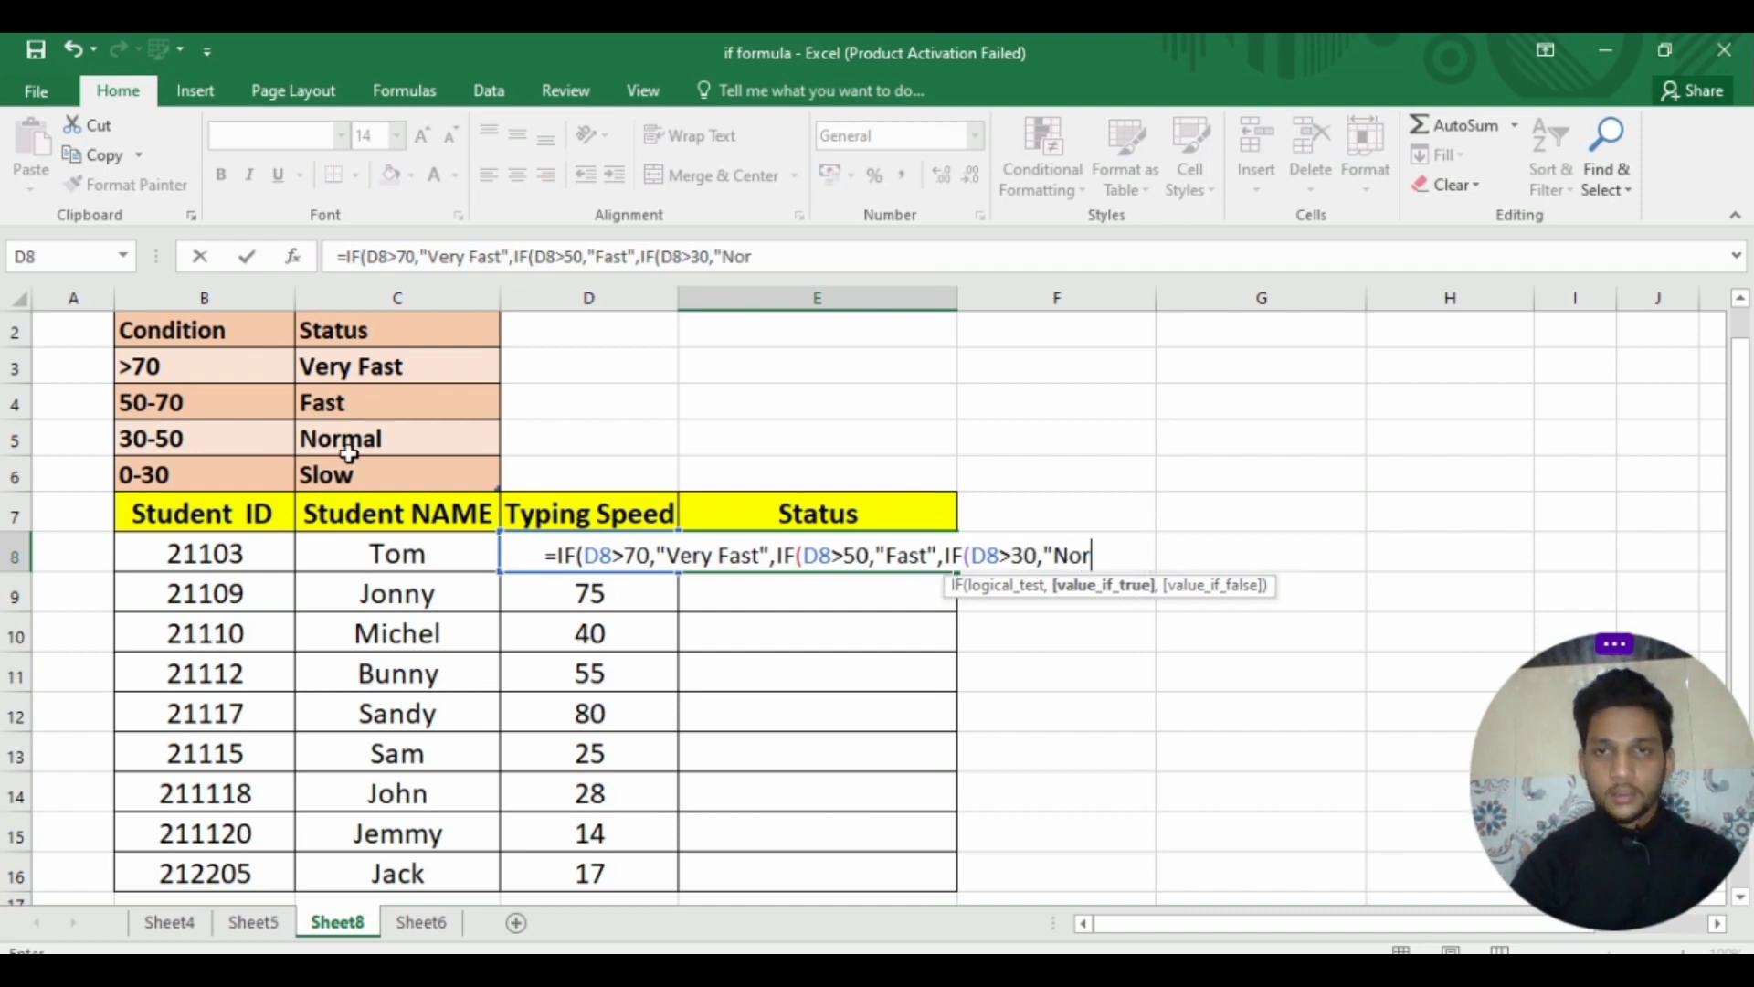
pyautogui.write('mal')
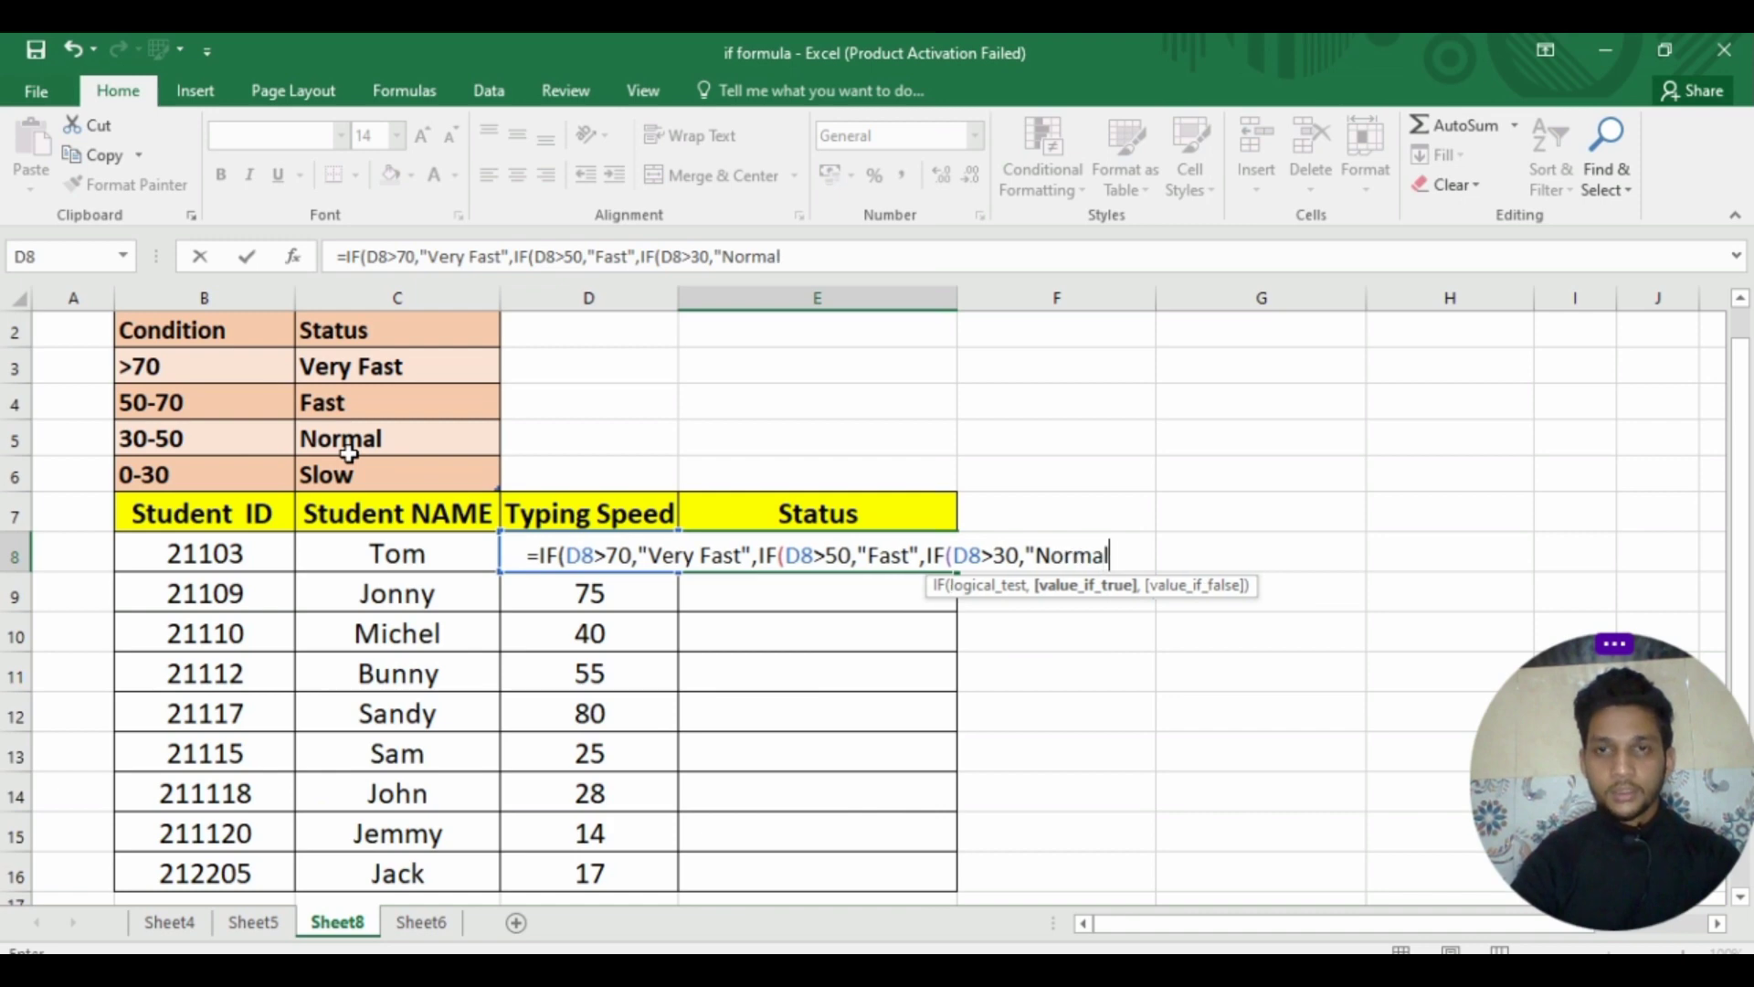
pyautogui.write('",')
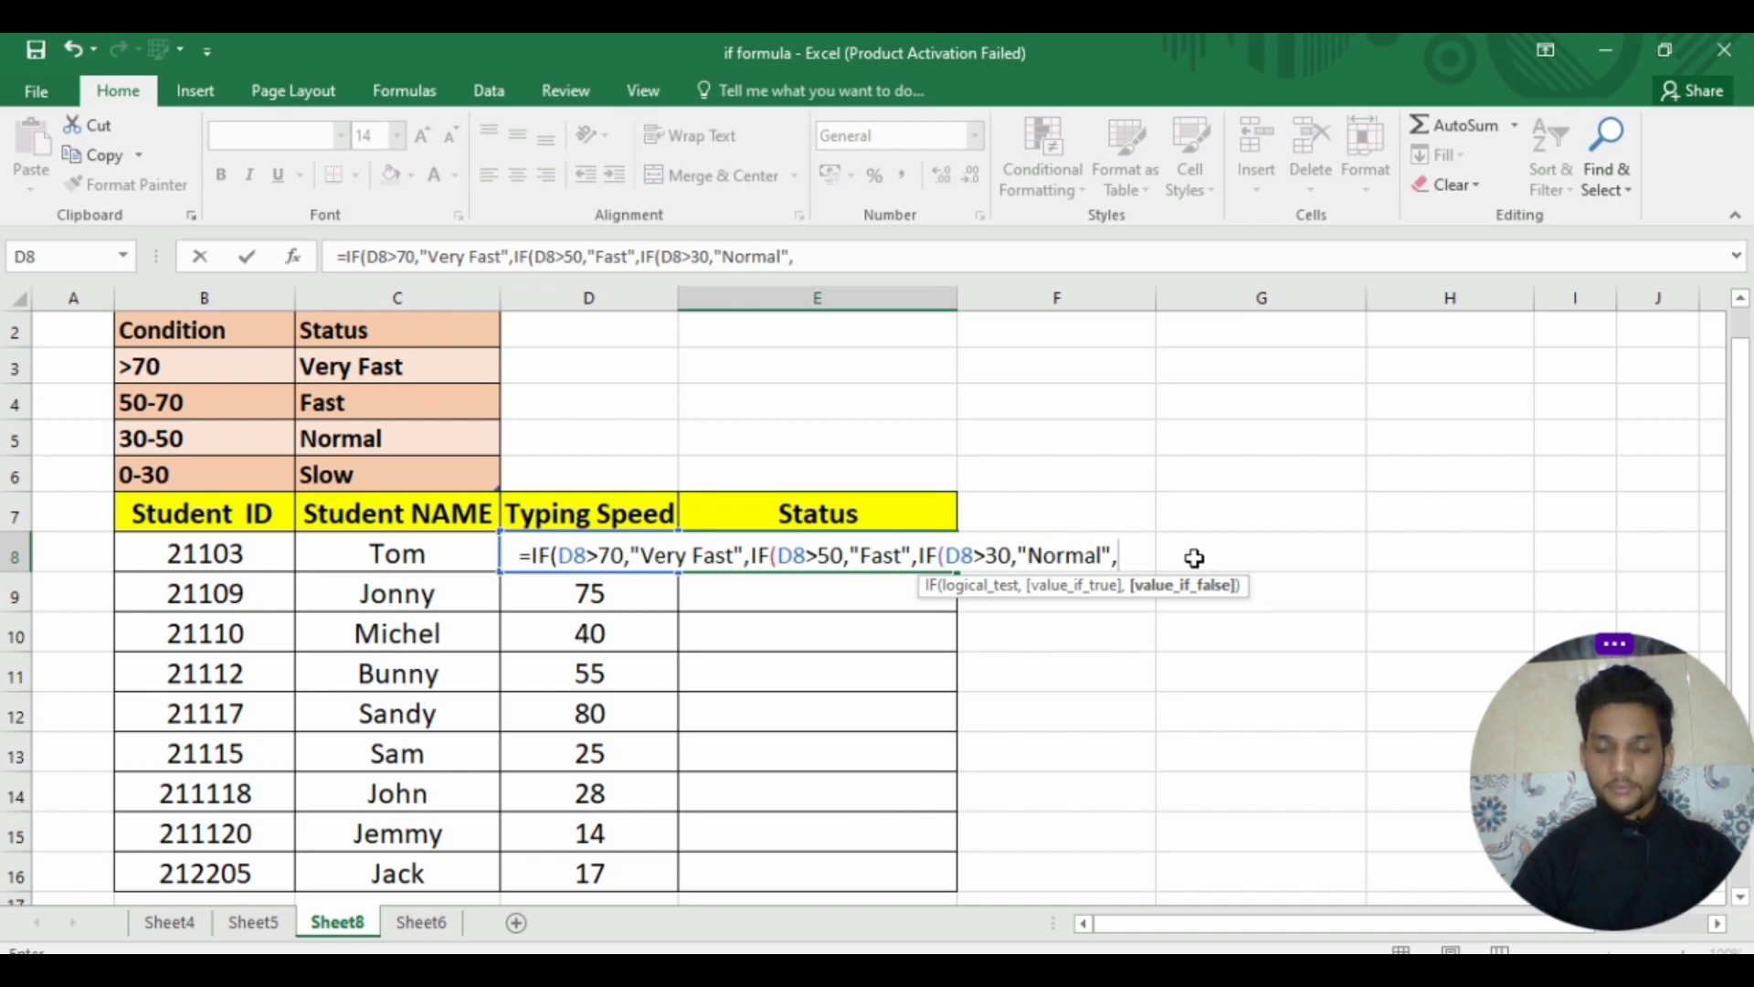
# Nest a fourth IF in the E8 formula with the logical test D8>0.
pyautogui.write('if')
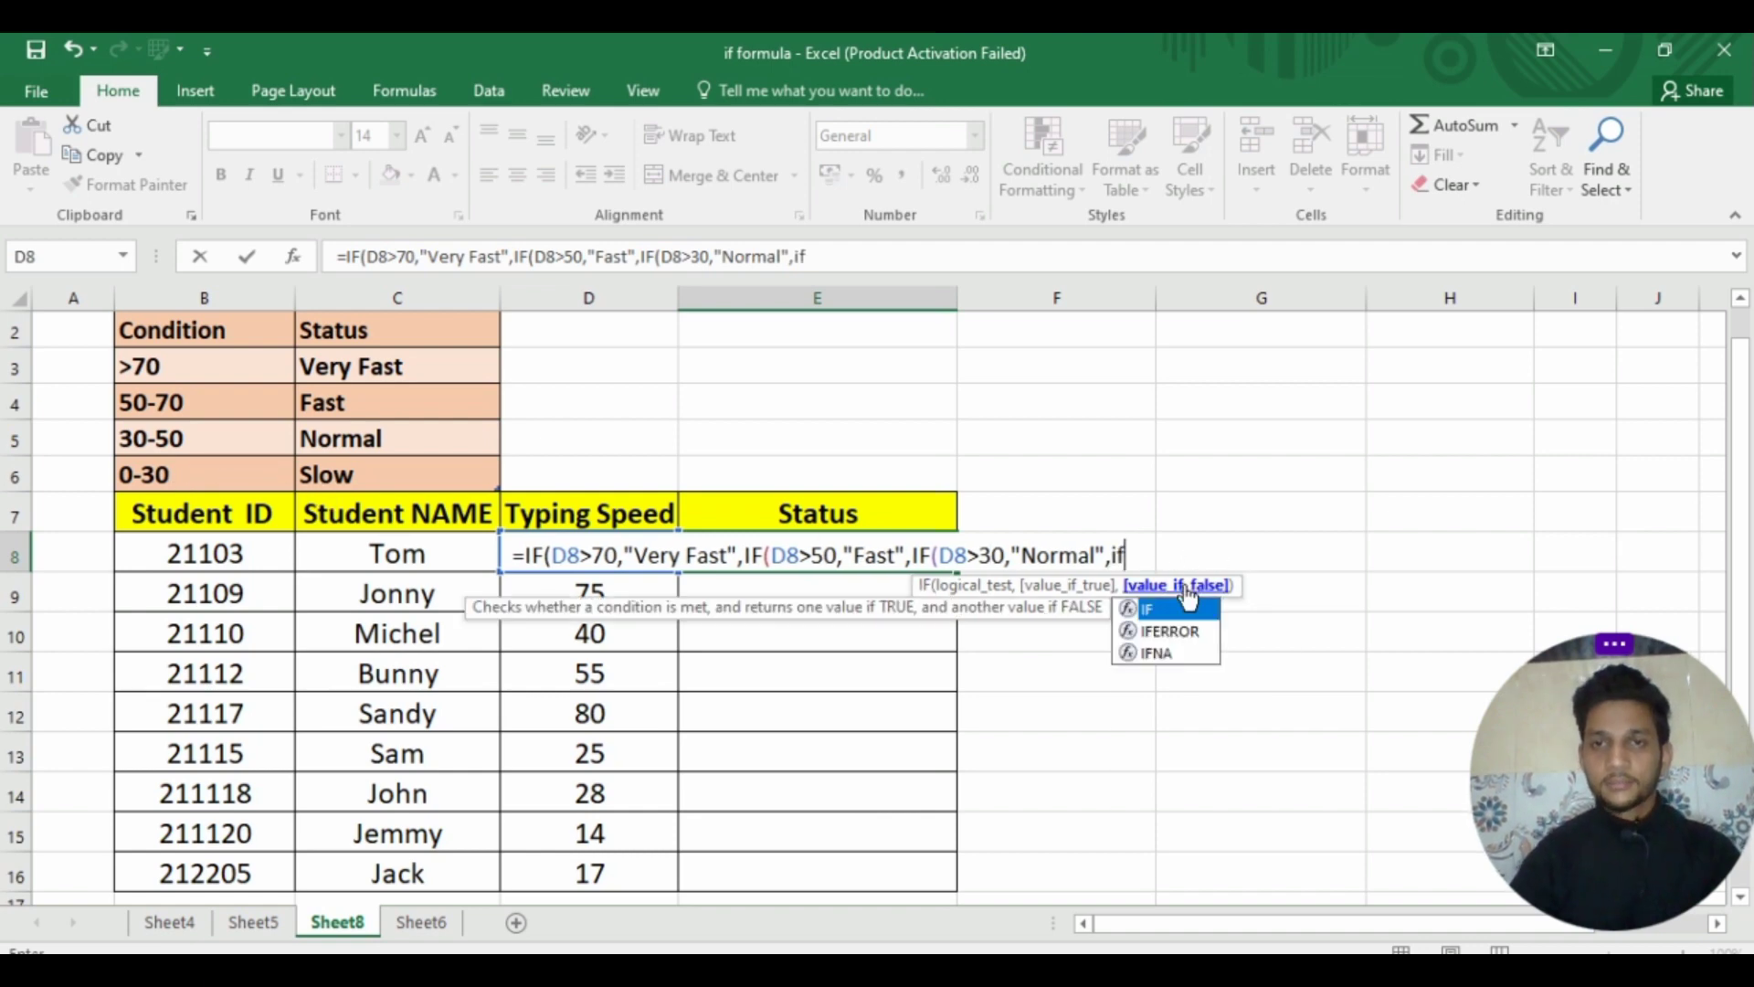
pyautogui.doubleClick(1170, 609)
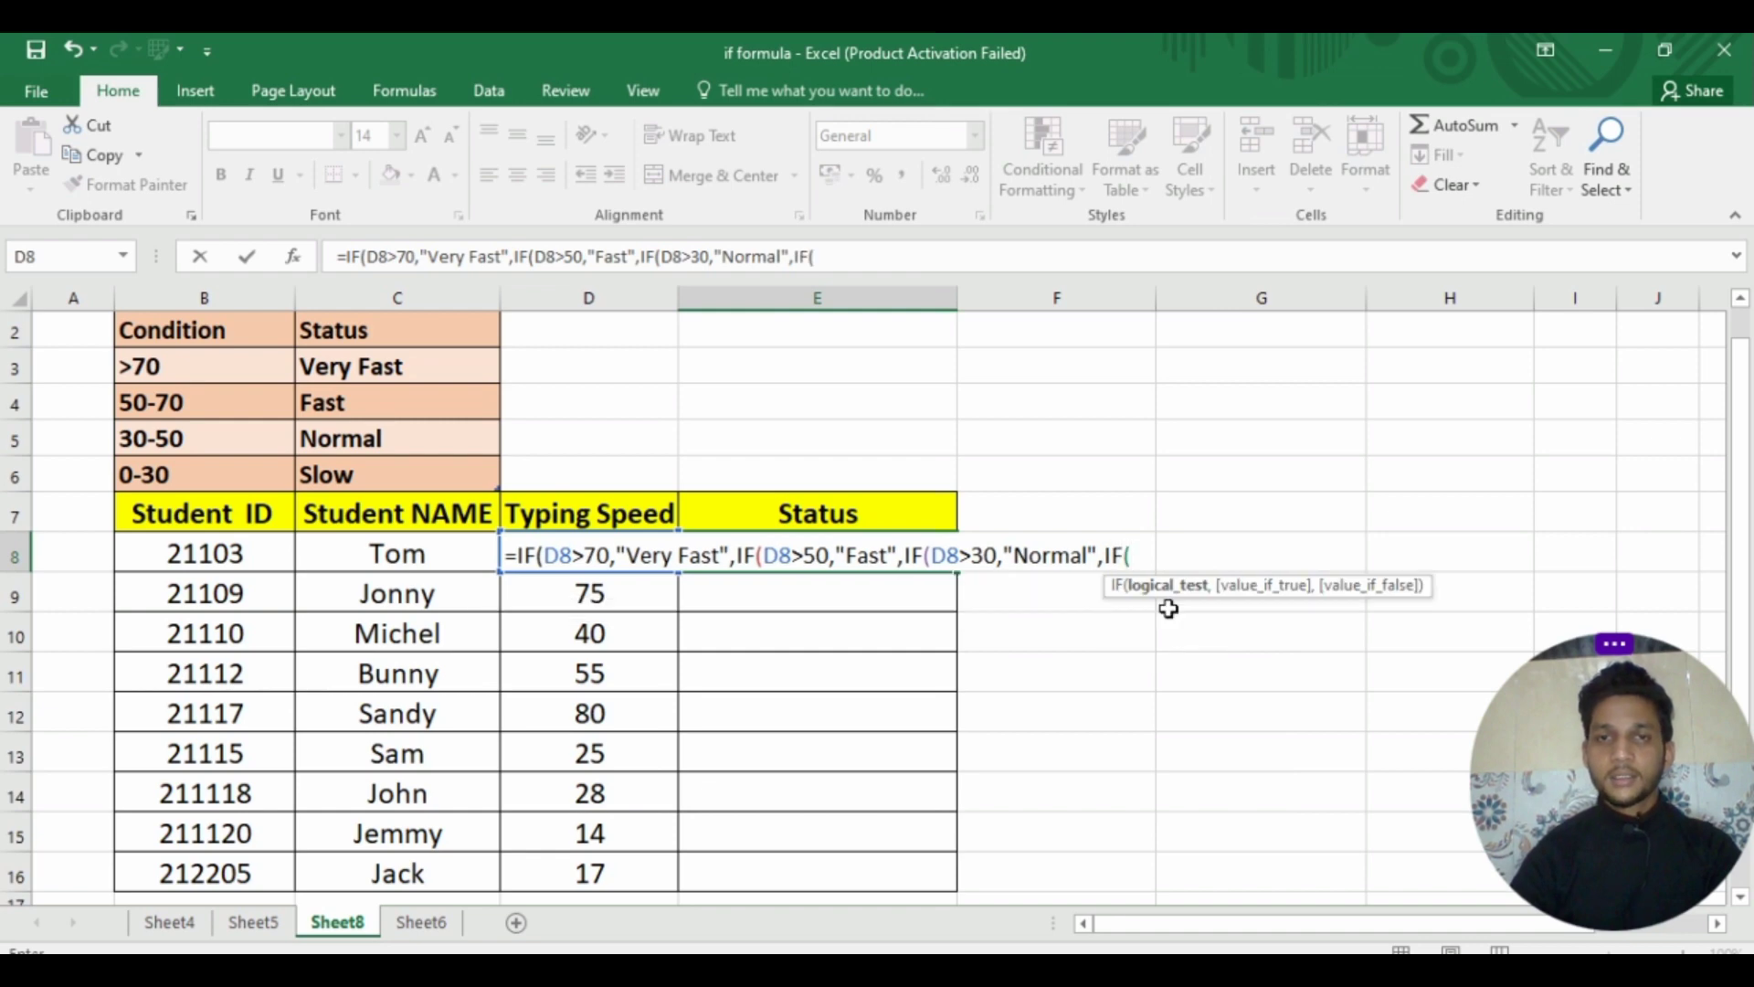
pyautogui.click(586, 517)
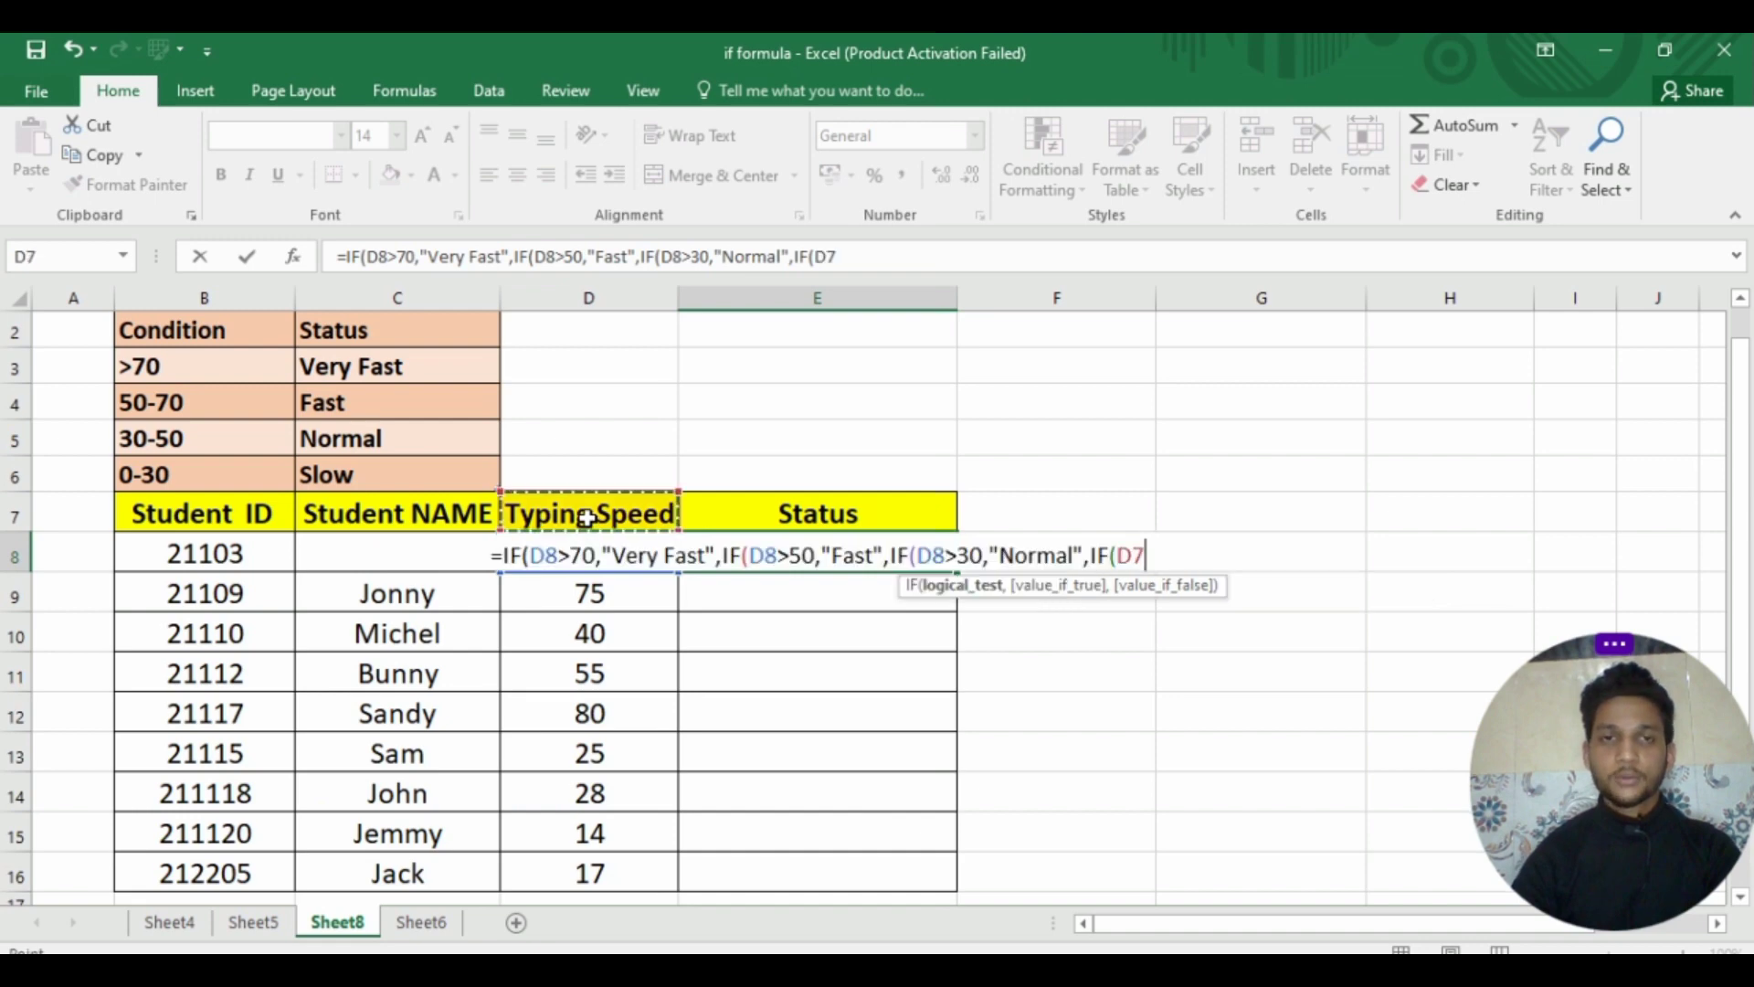
pyautogui.press('Down')
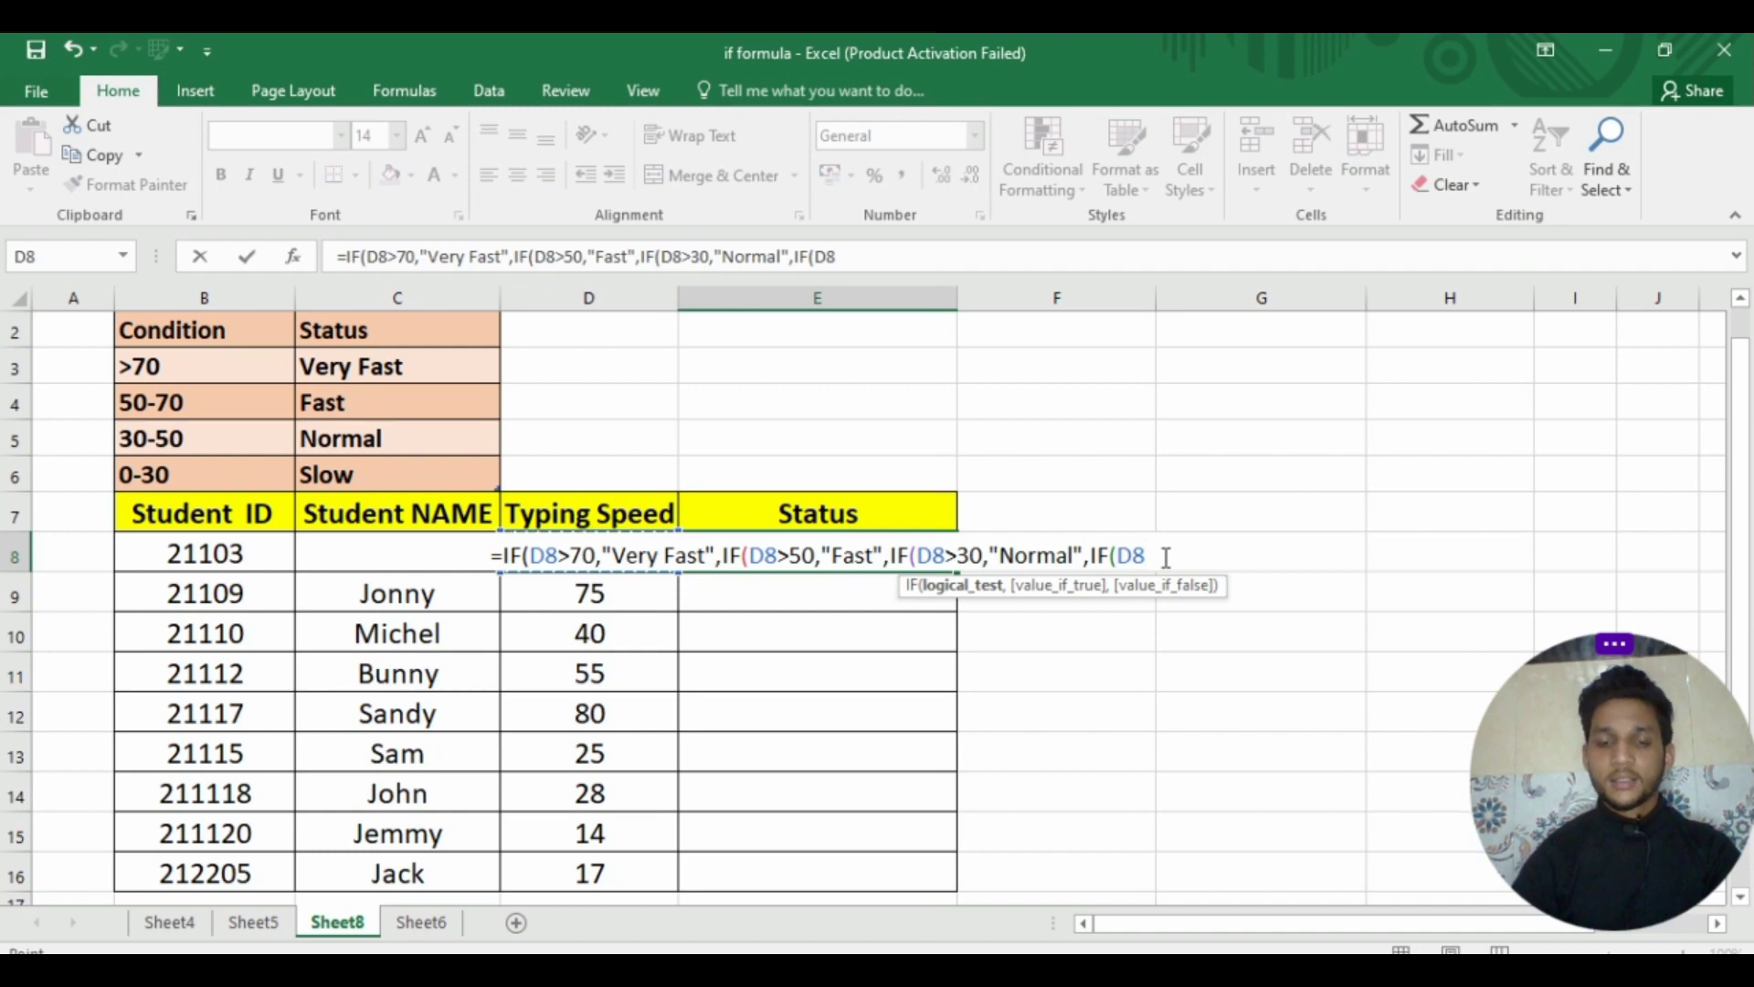
pyautogui.write('>')
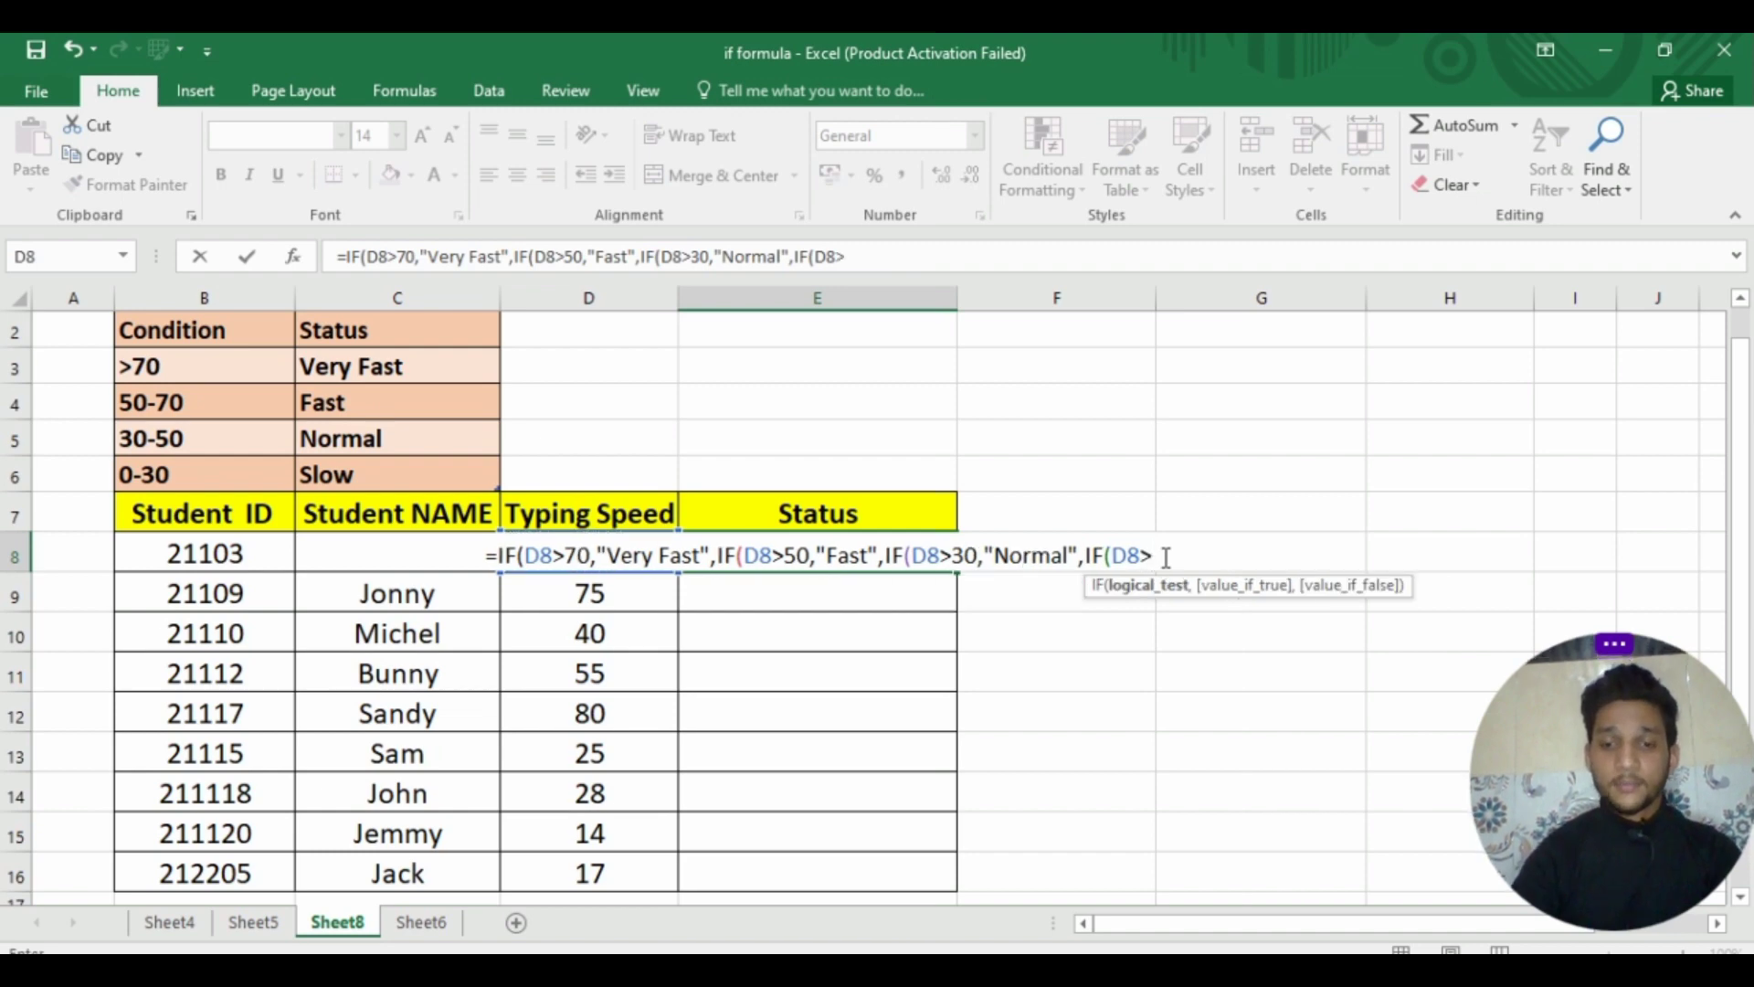
pyautogui.write('0')
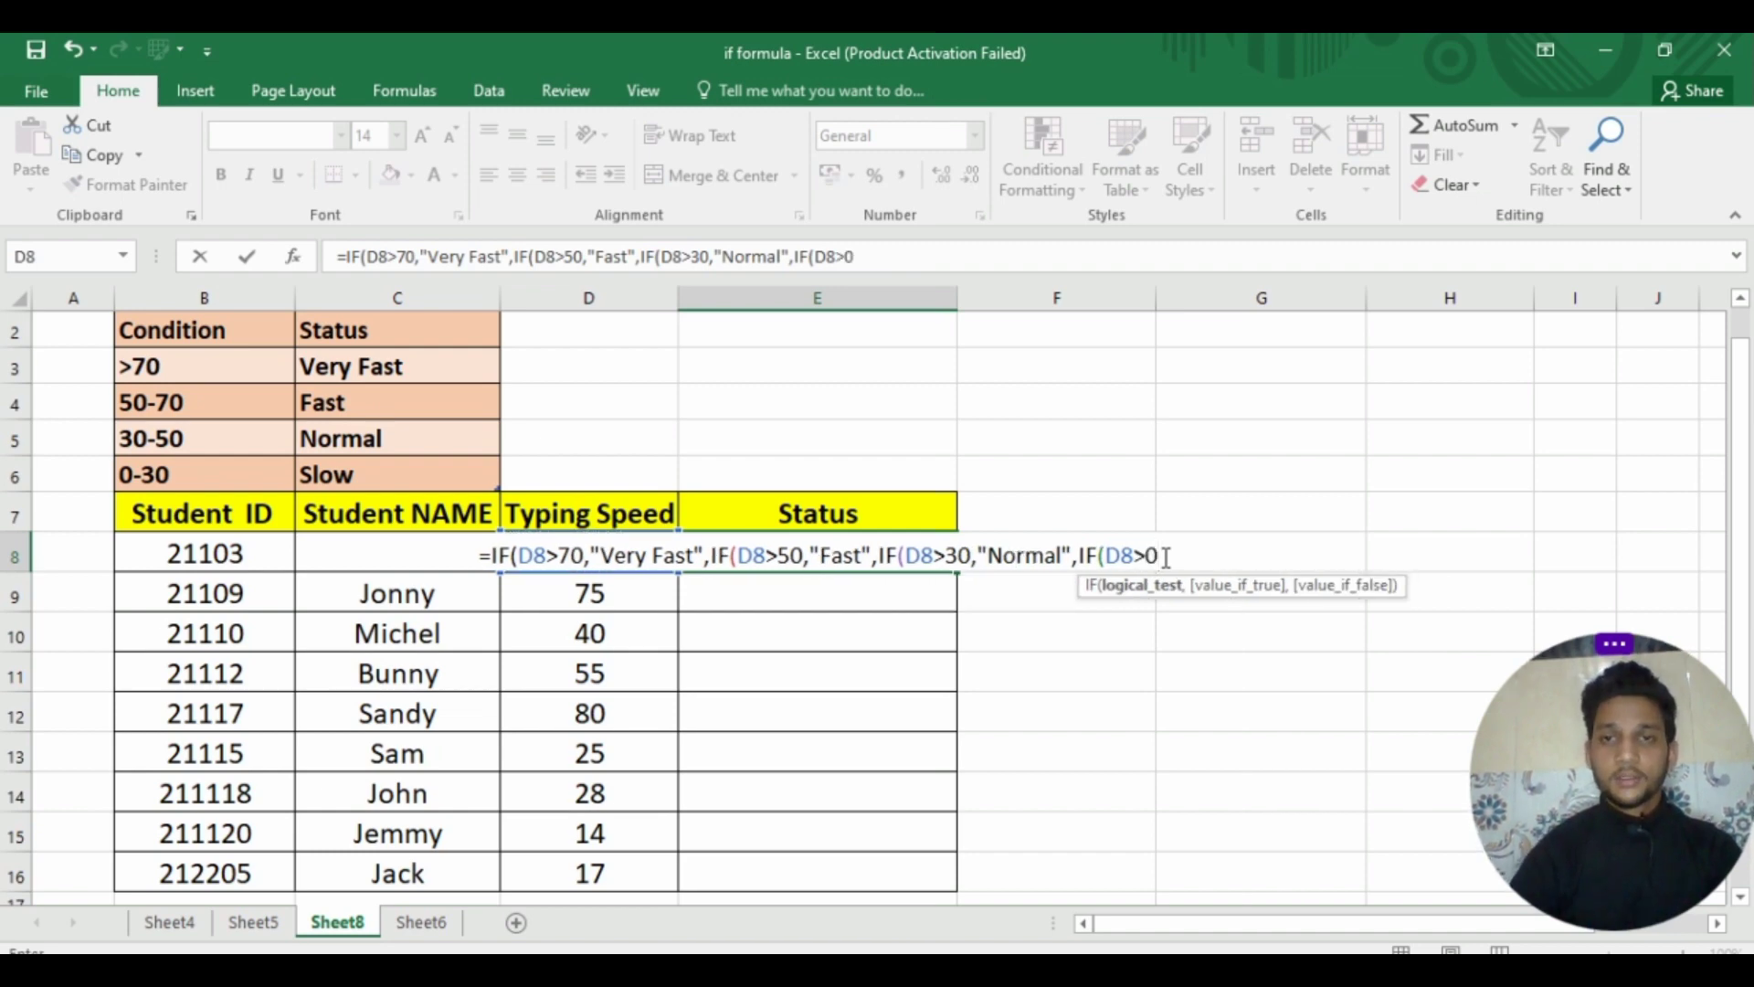
pyautogui.write(',')
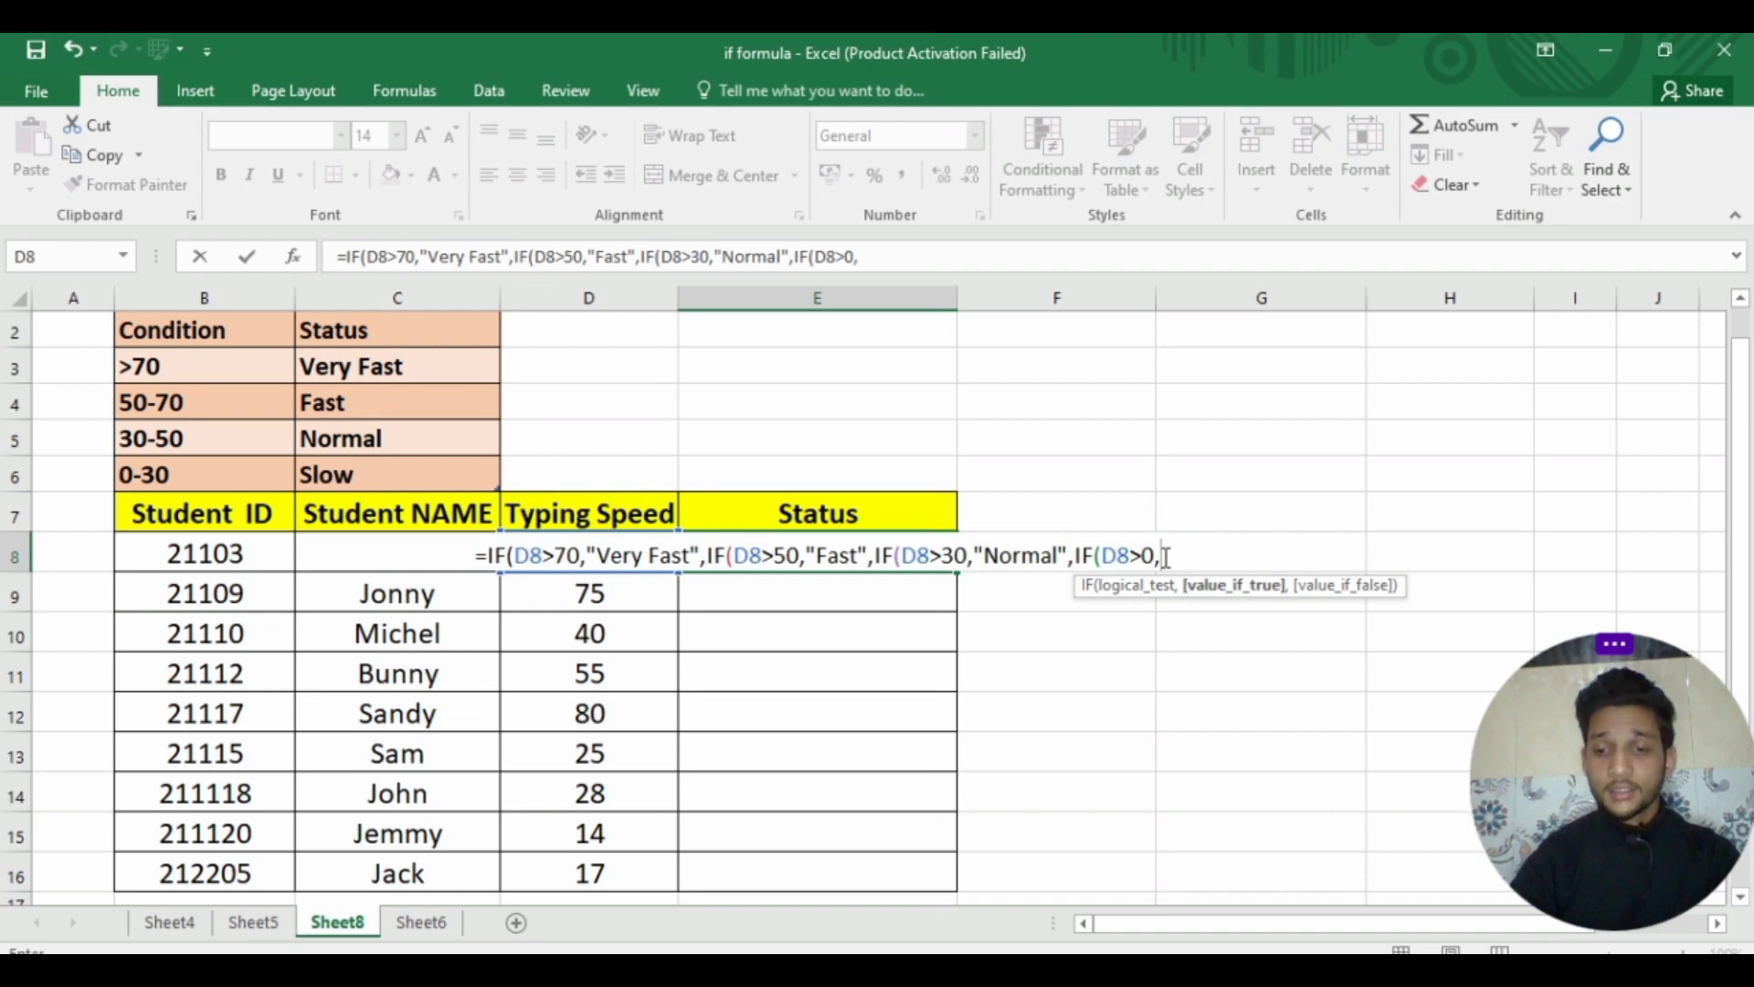
# Return "Slow" when D8>0 is true and complete the E8 formula, accepting the suggested closing-parentheses correction.
pyautogui.write('"')
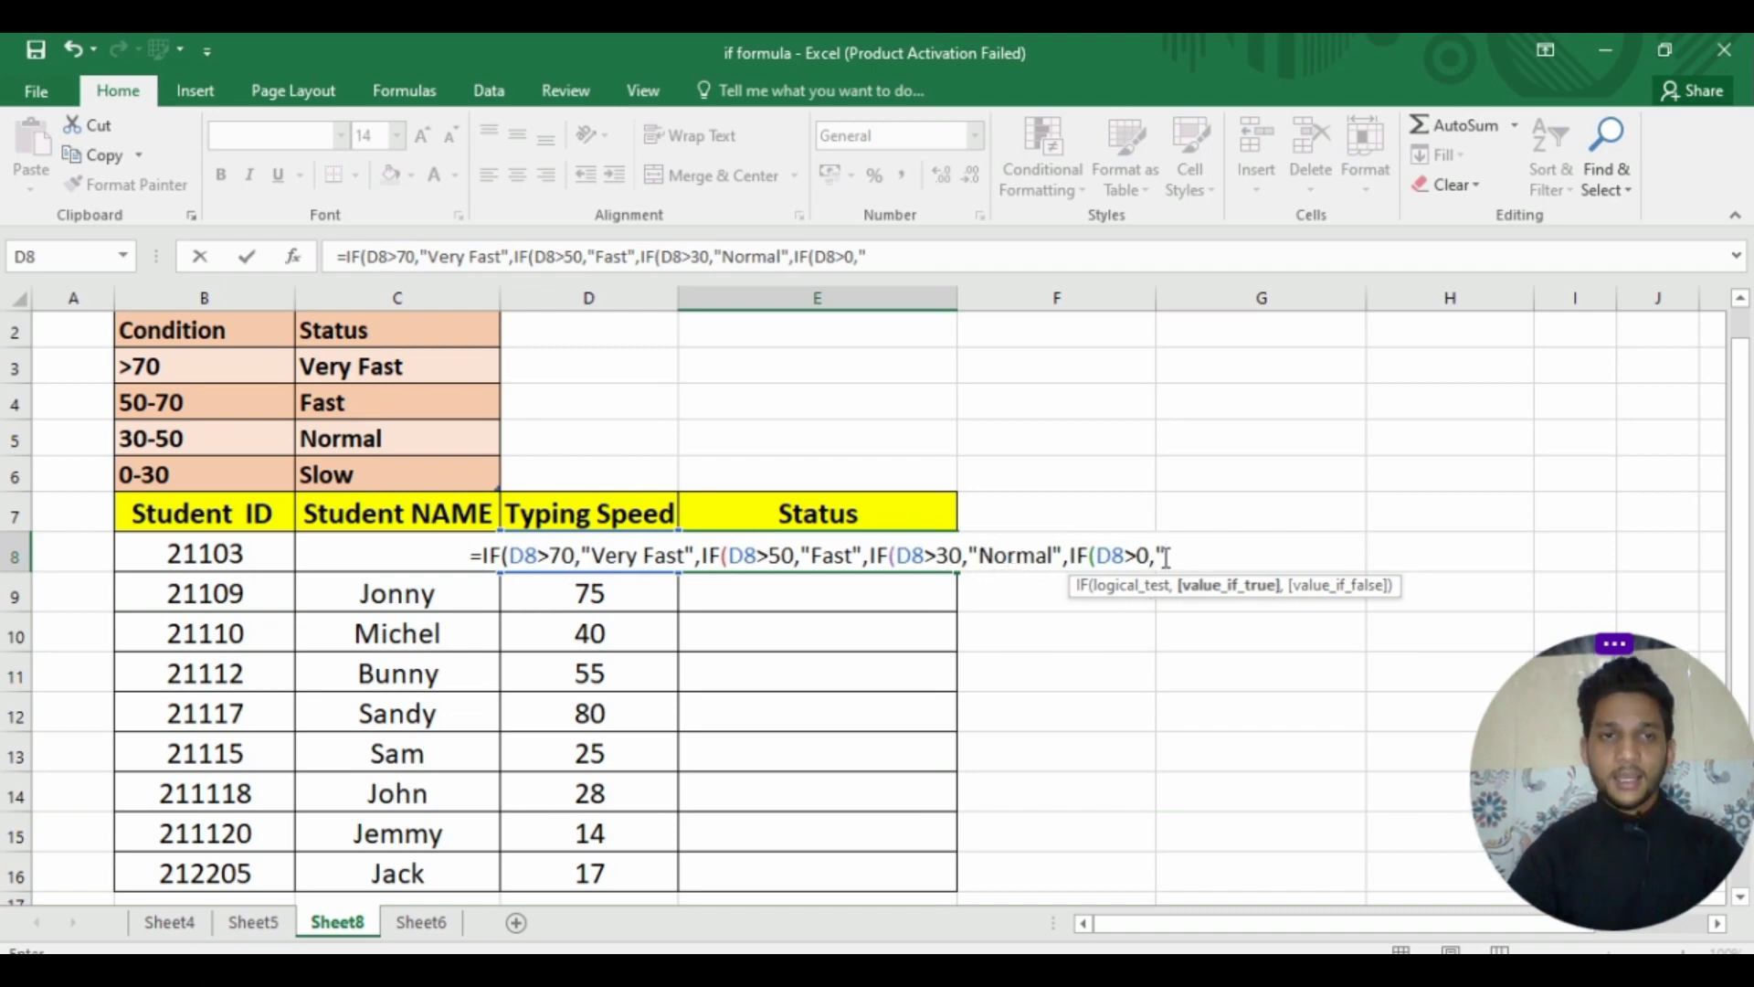
pyautogui.write('Slow')
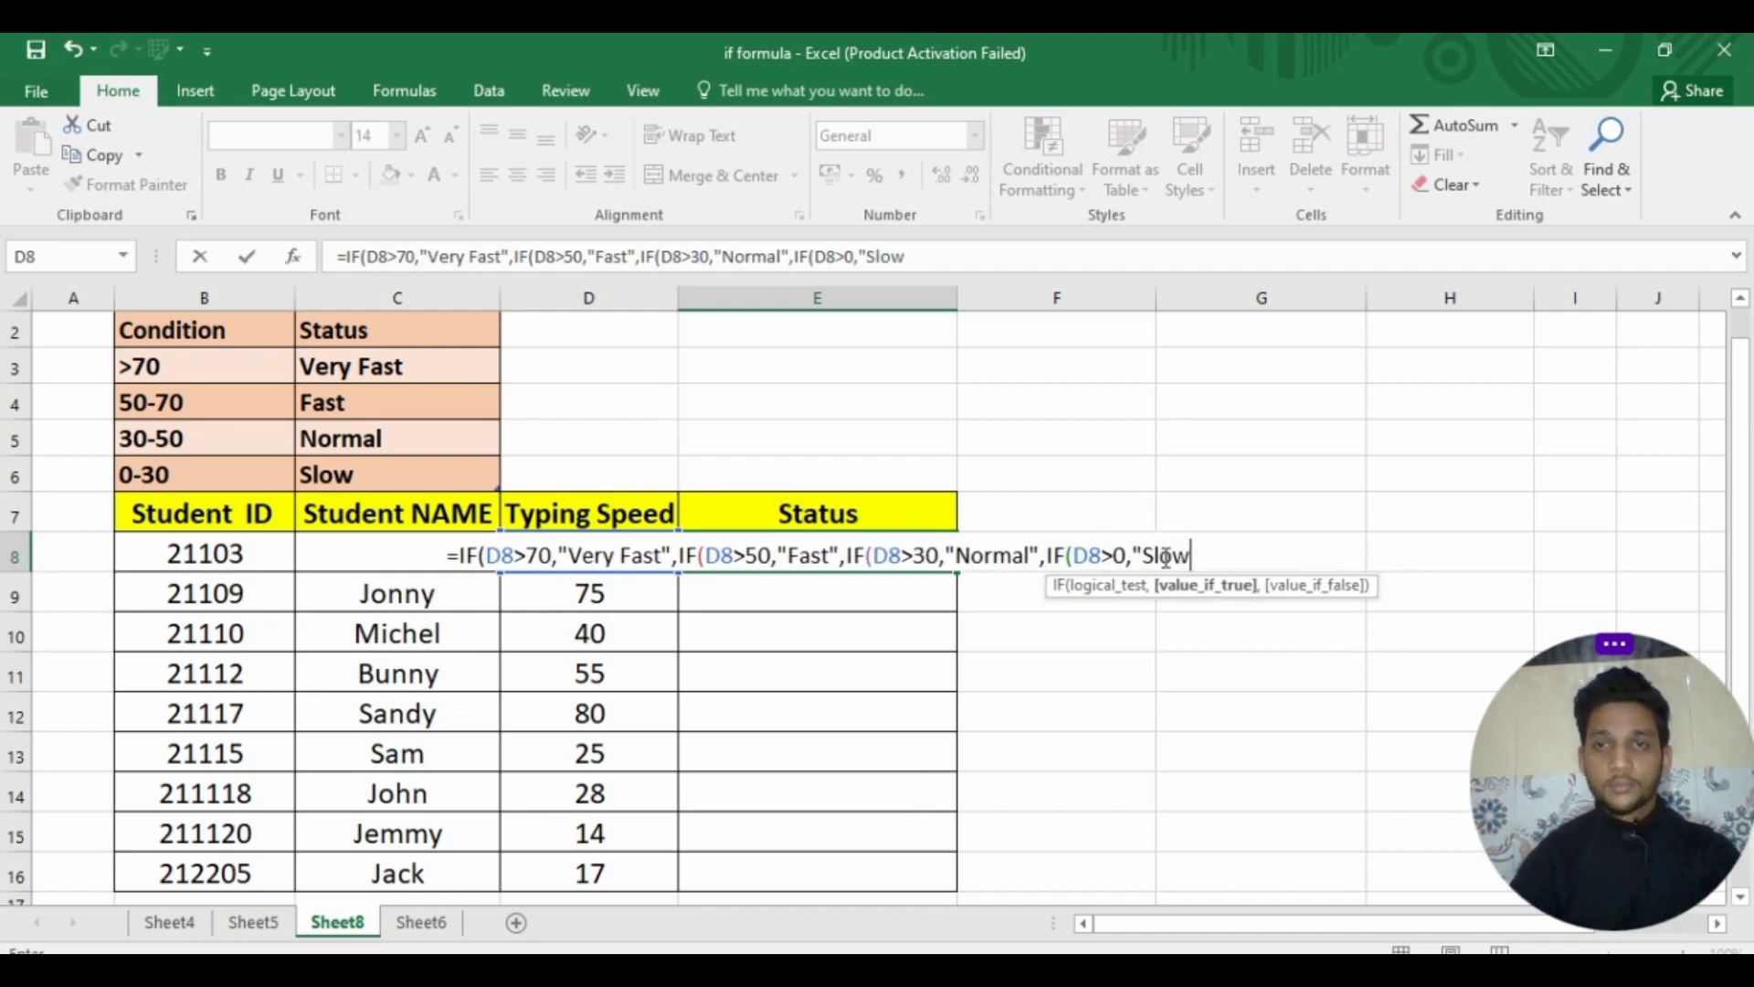
pyautogui.write('"')
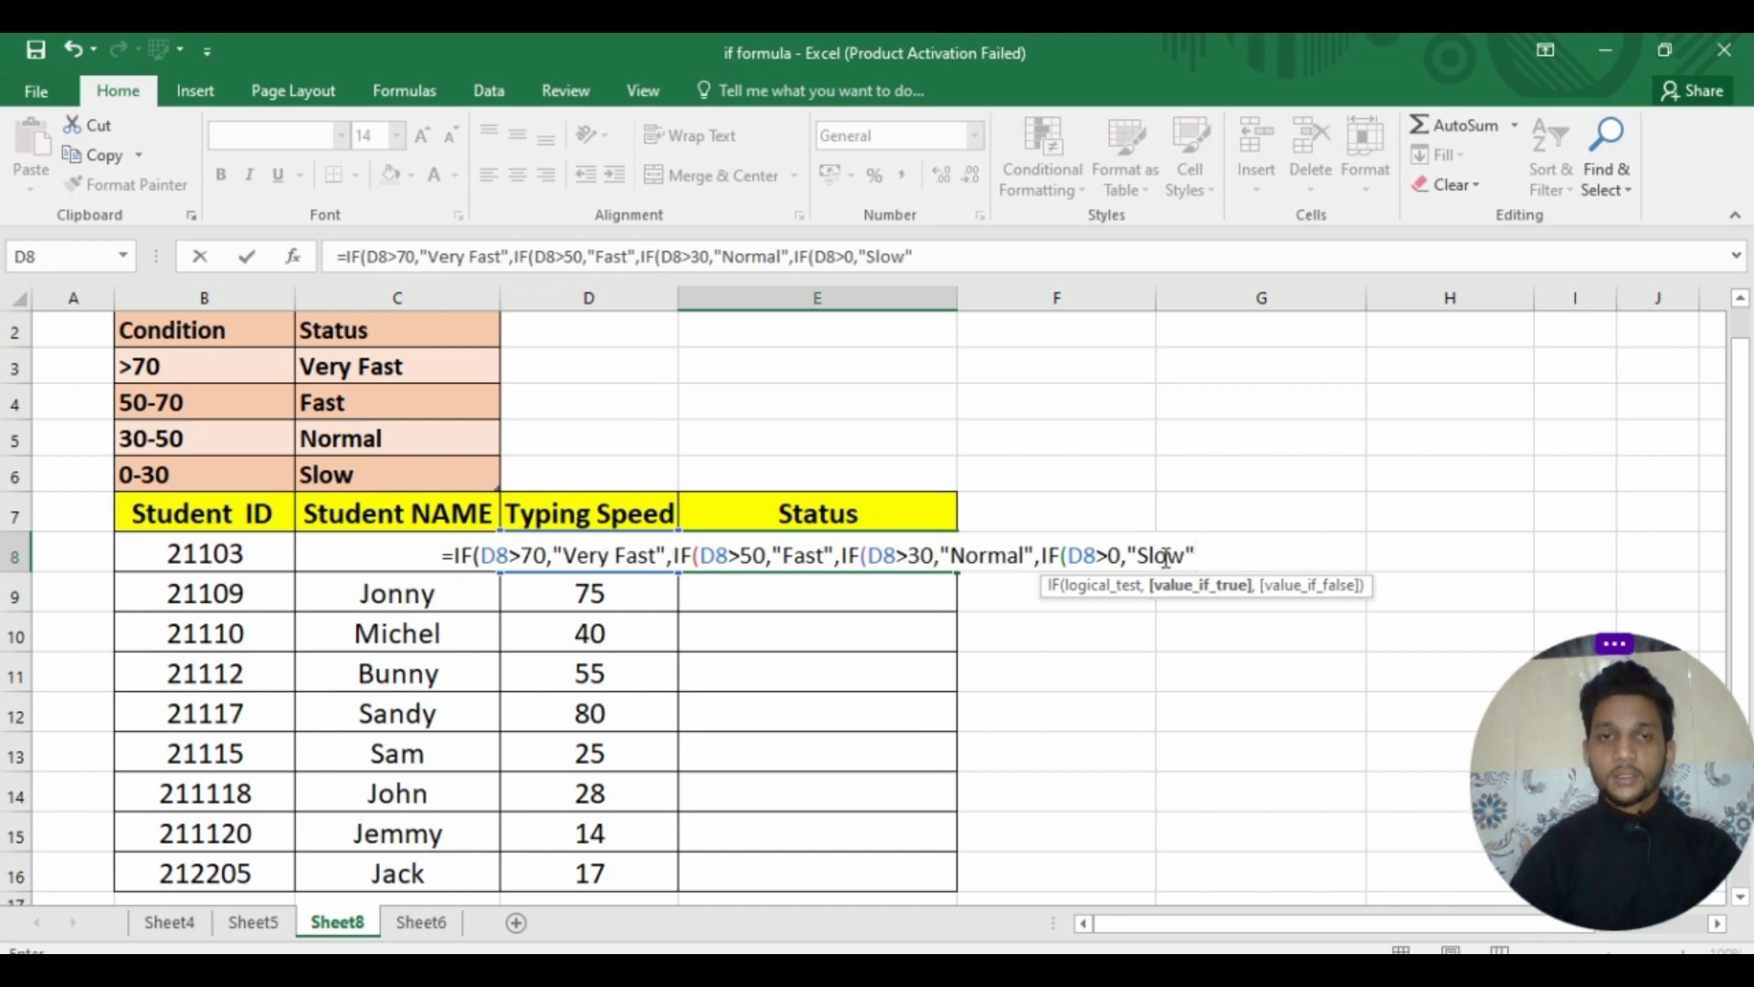
pyautogui.press('Return')
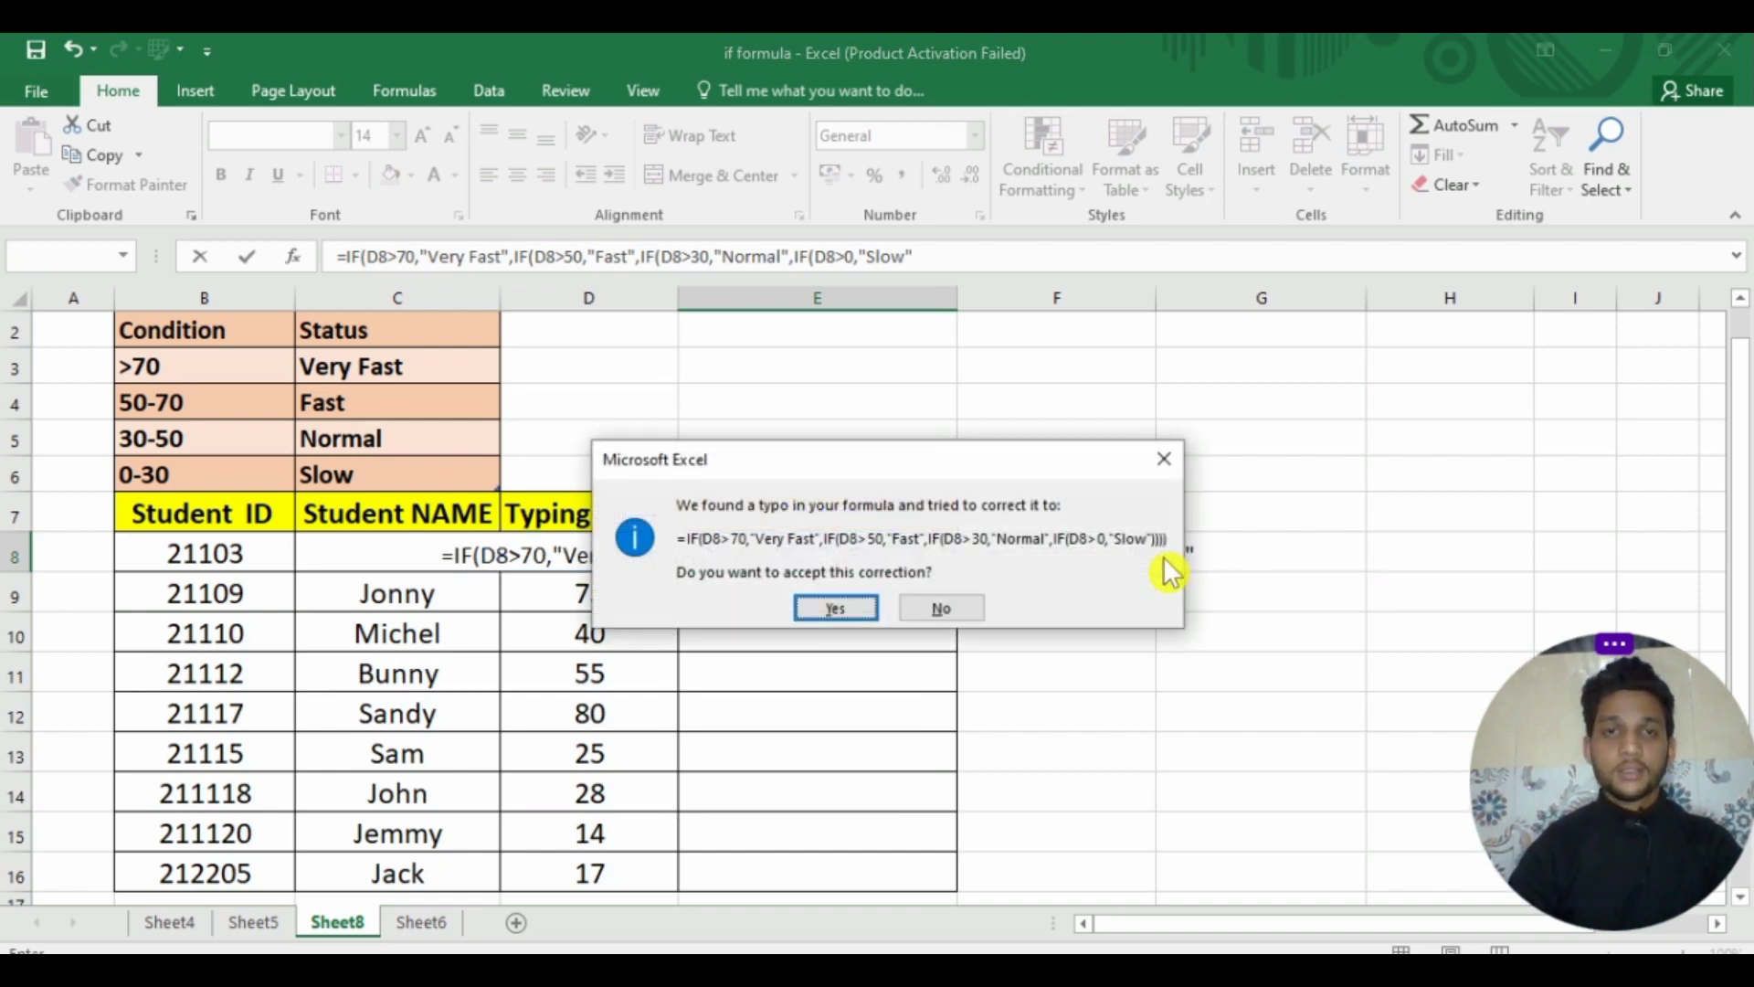
pyautogui.press('Return')
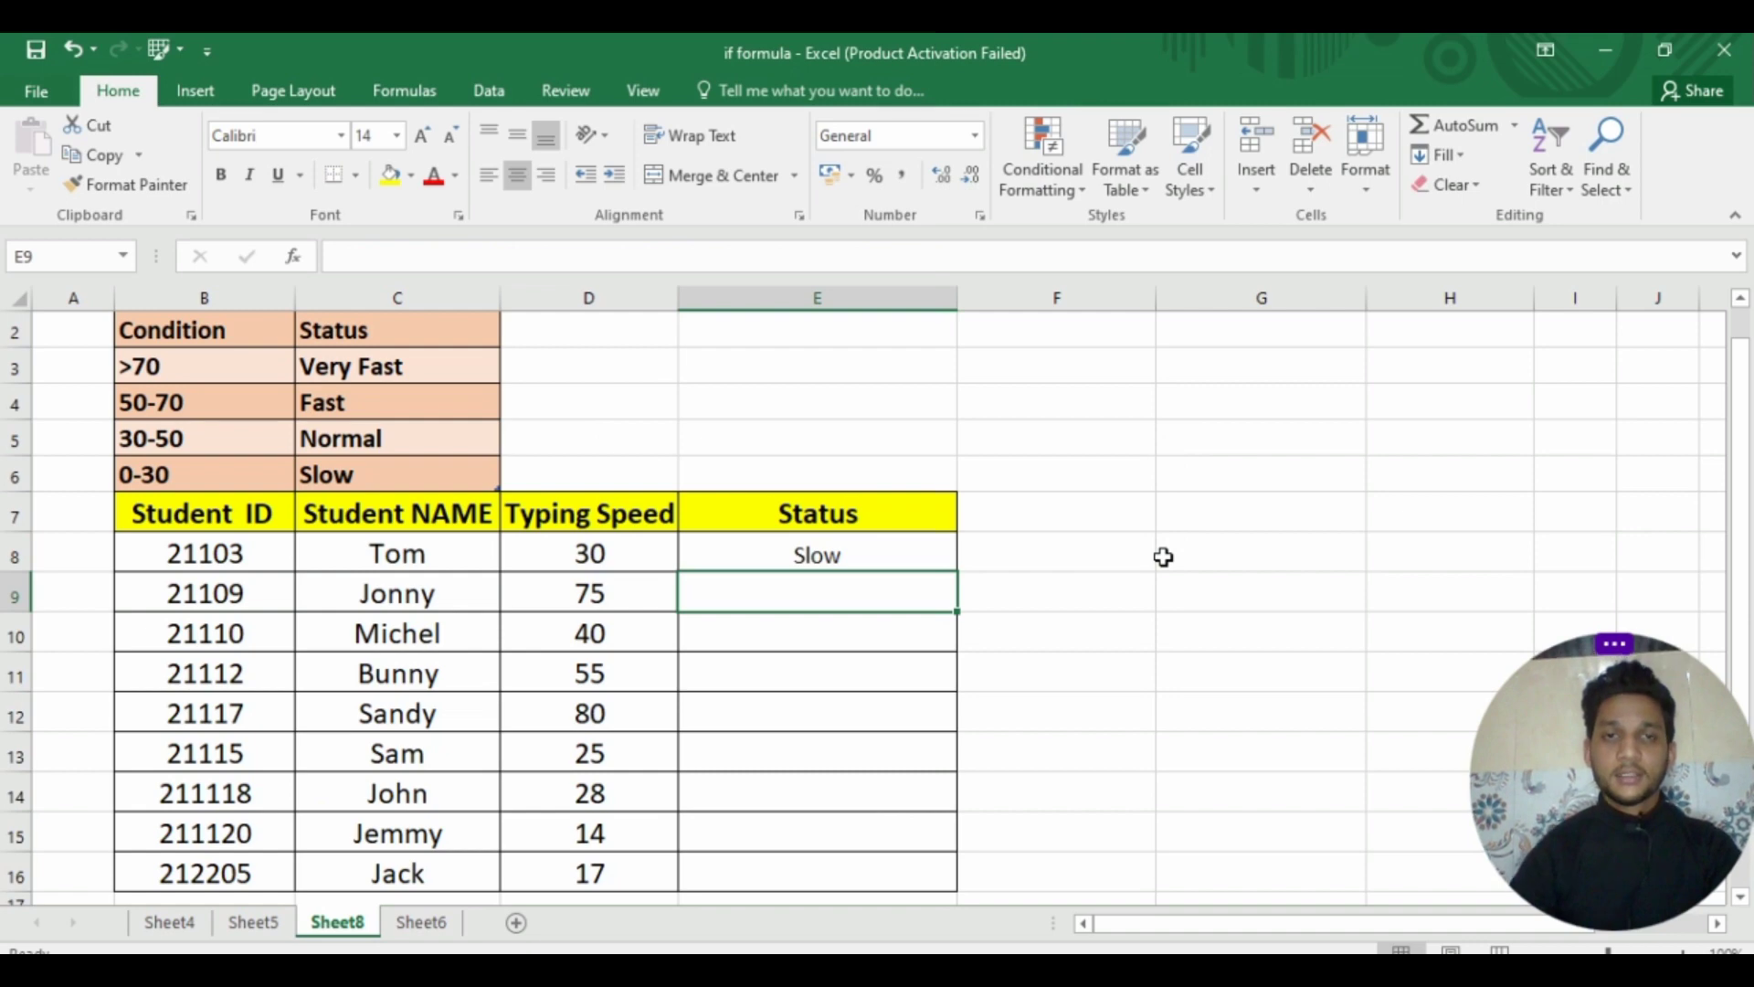
# Fill the nested IF formula from E8 down through E16 for the remaining students.
pyautogui.click(931, 549)
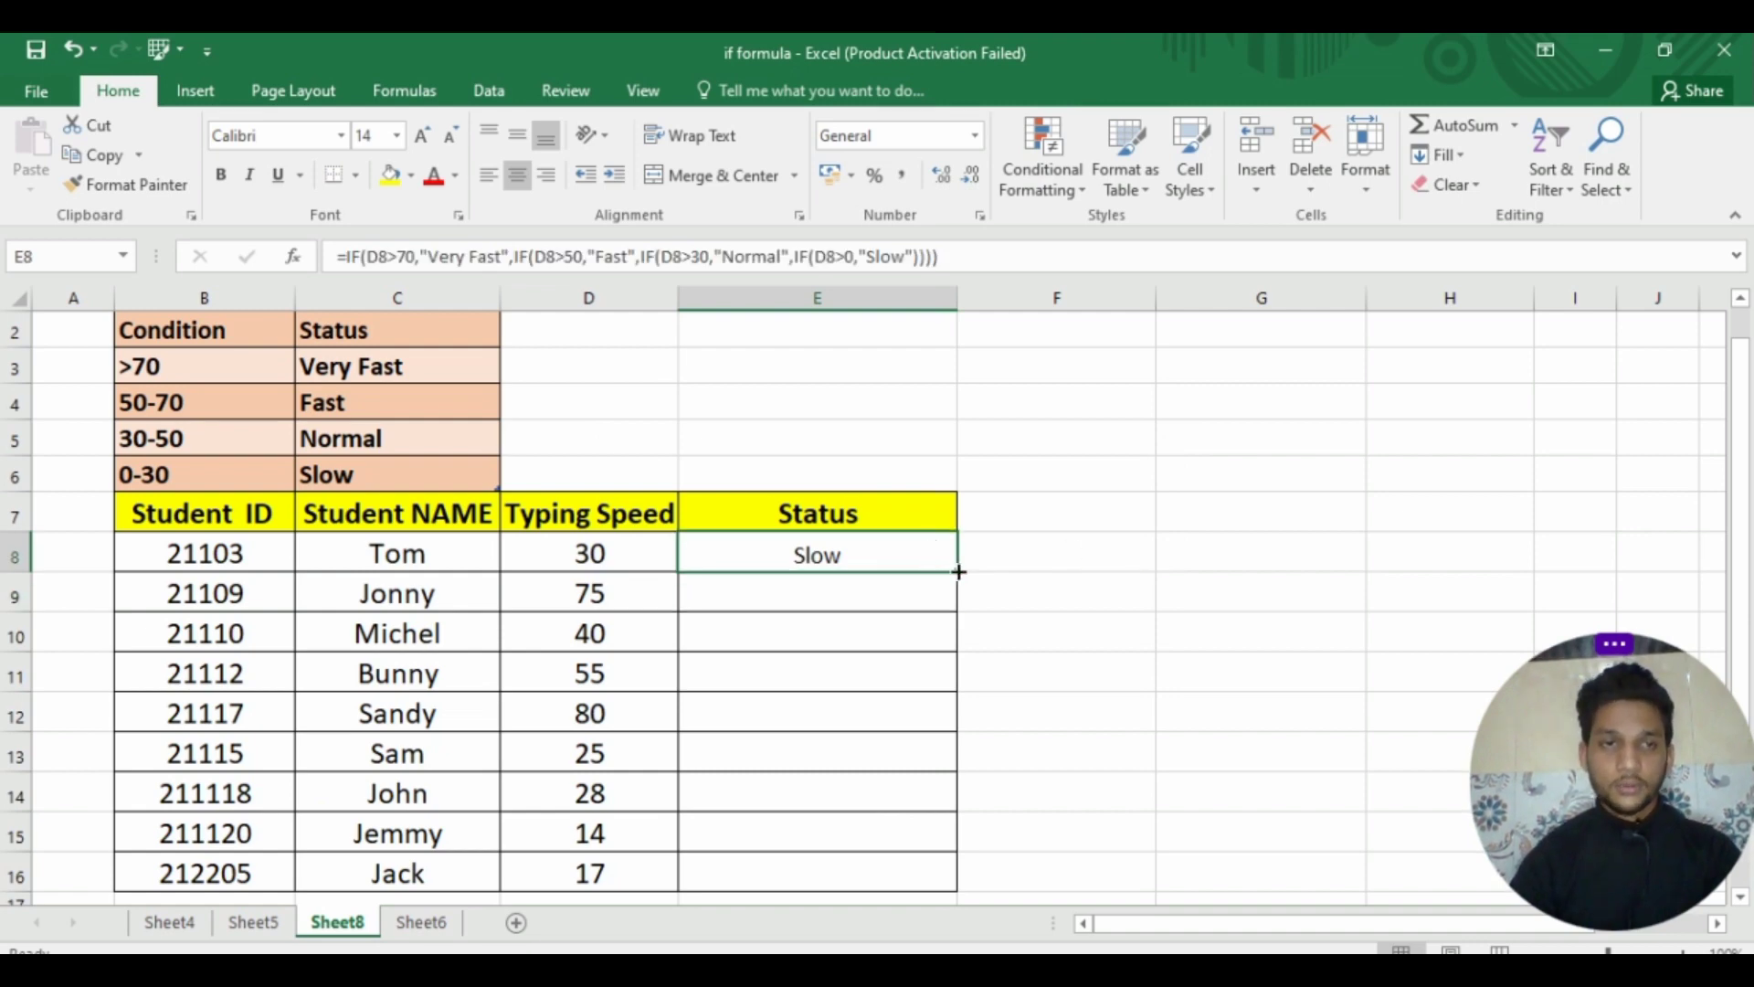
pyautogui.moveTo(958, 572); pyautogui.dragTo(933, 883)
pyautogui.moveTo(933, 885); pyautogui.dragTo(933, 885)
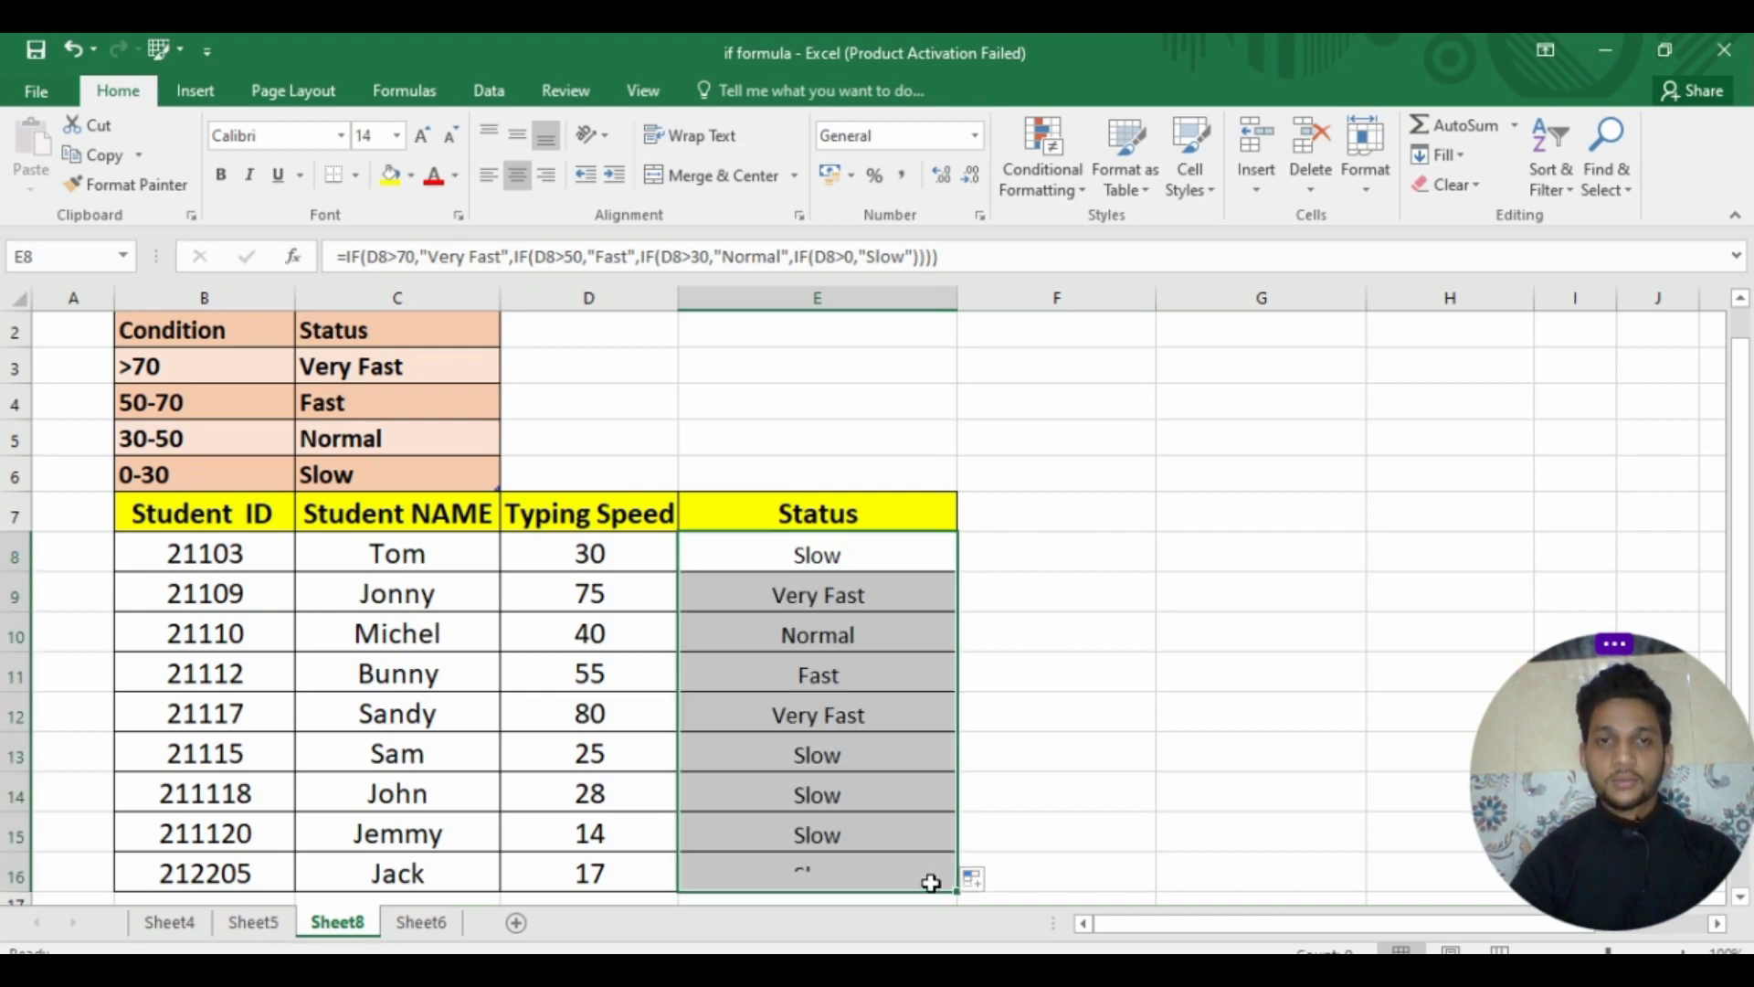
# Compare the typing speeds in column D with the Status results in column E for rows 9 to 12.
pyautogui.click(879, 594)
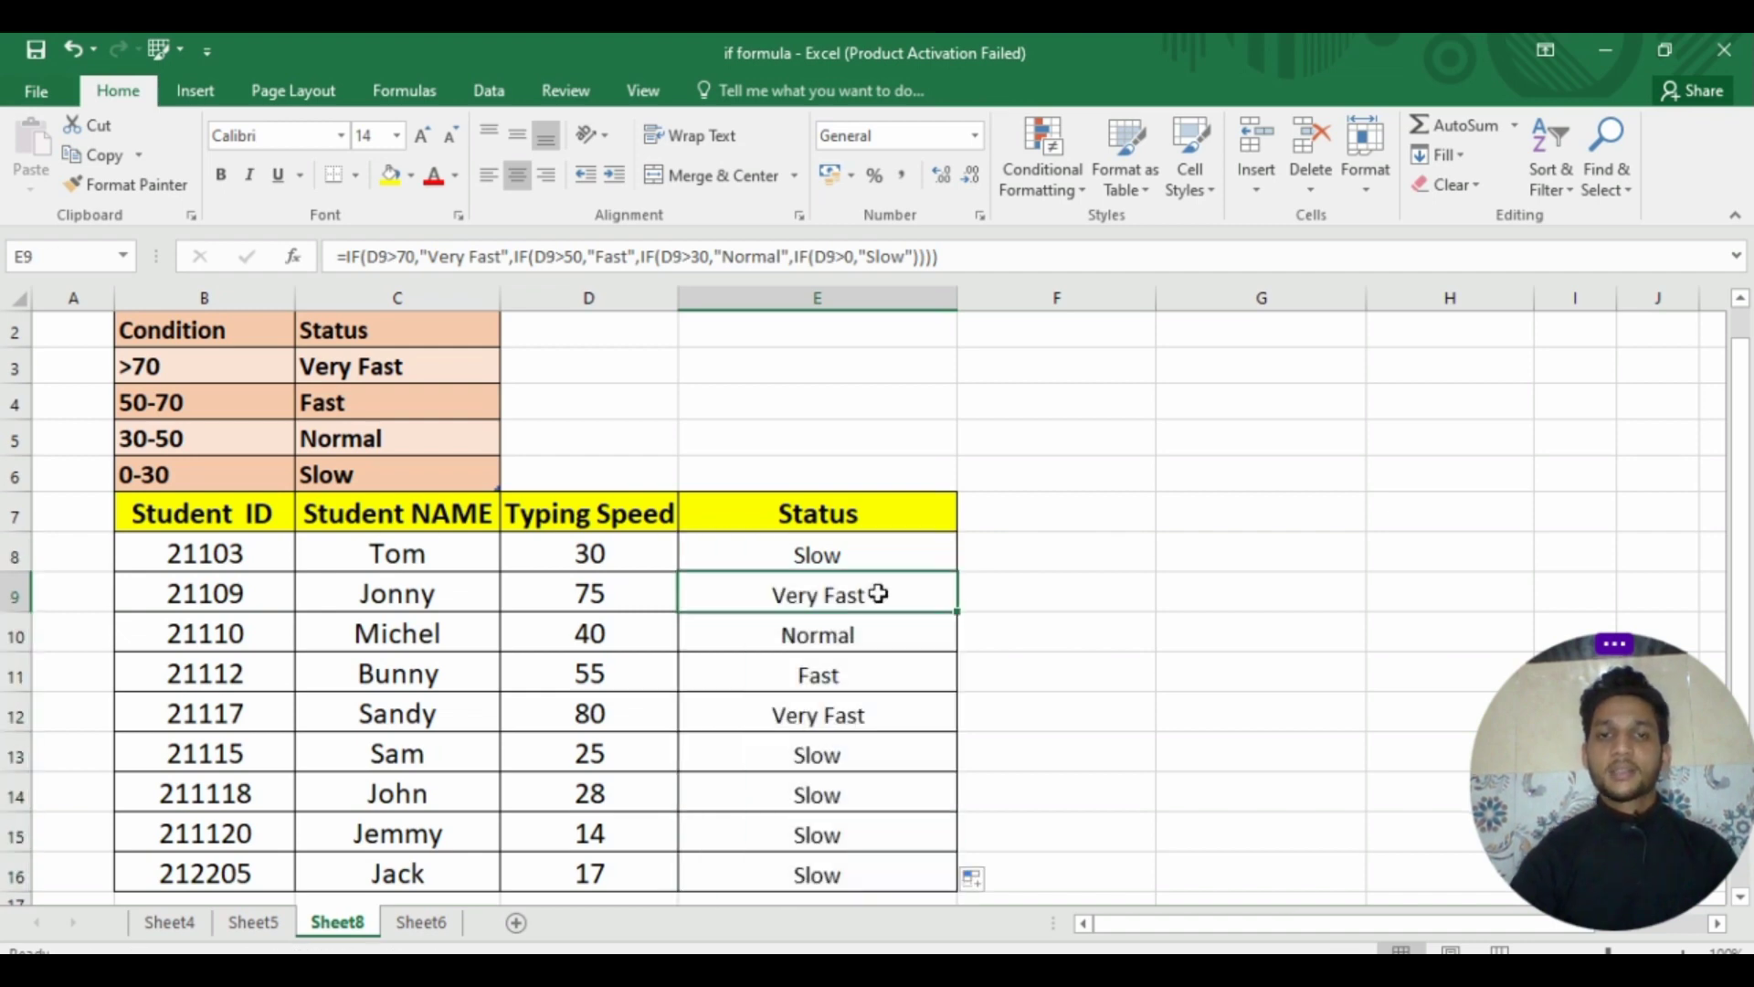
pyautogui.click(603, 595)
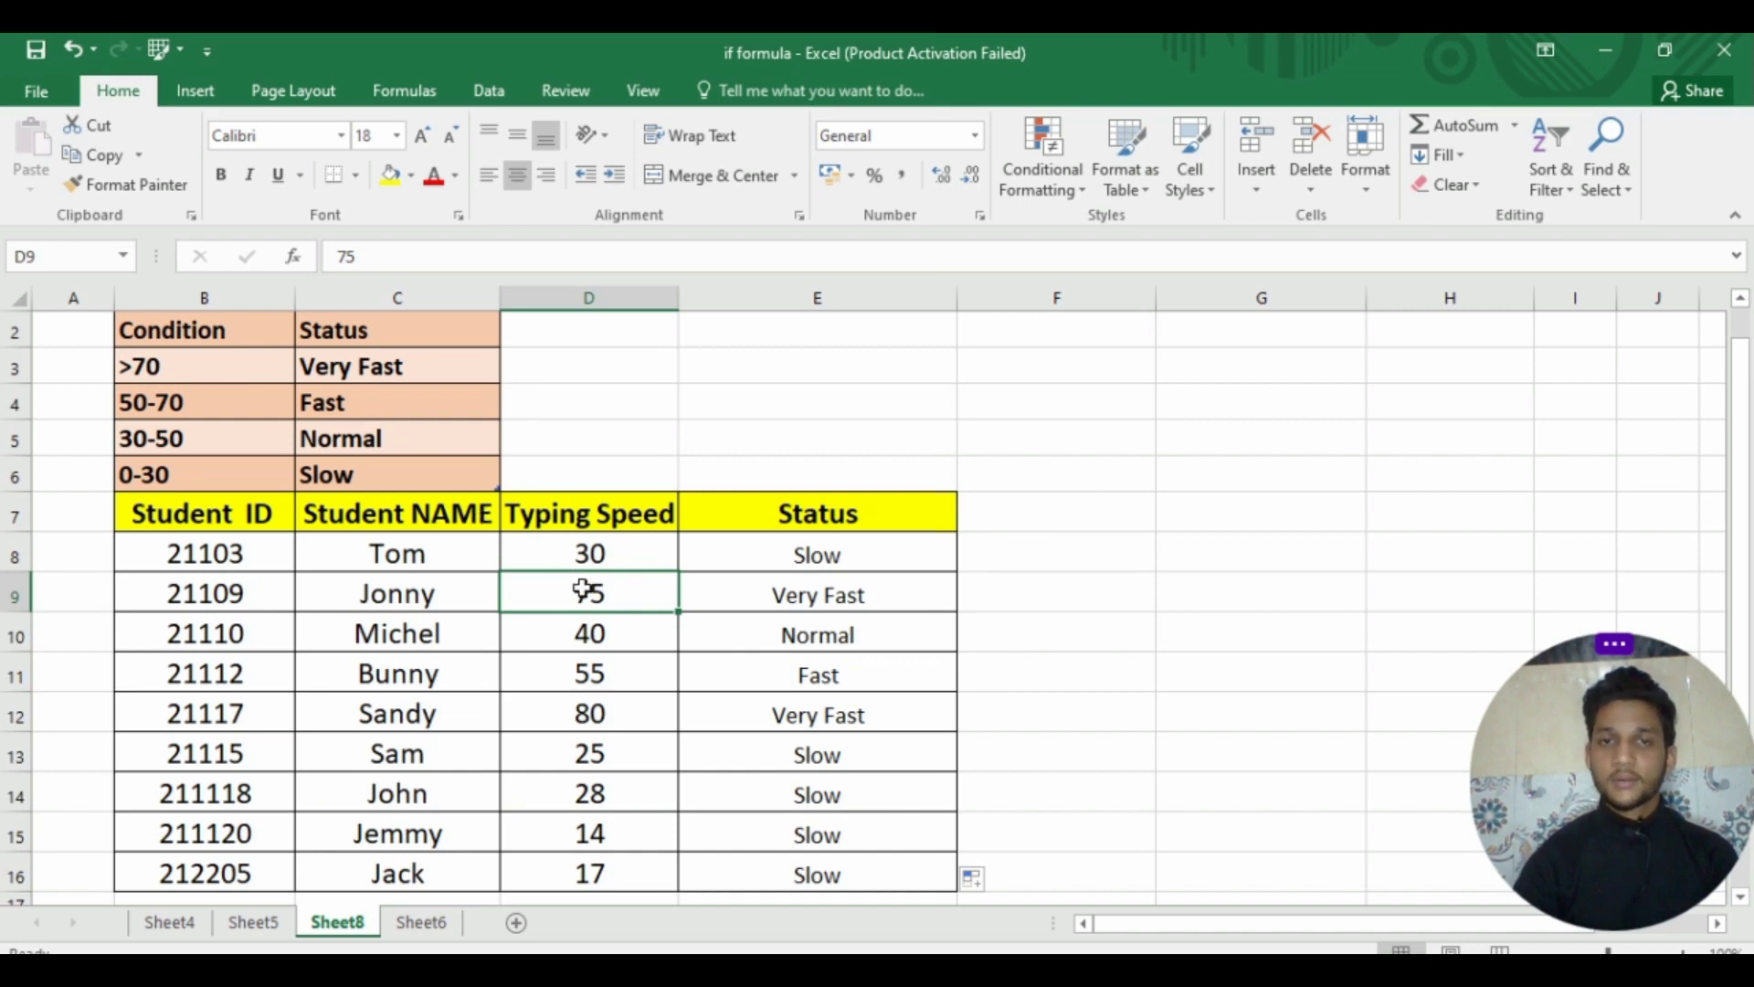
pyautogui.click(736, 600)
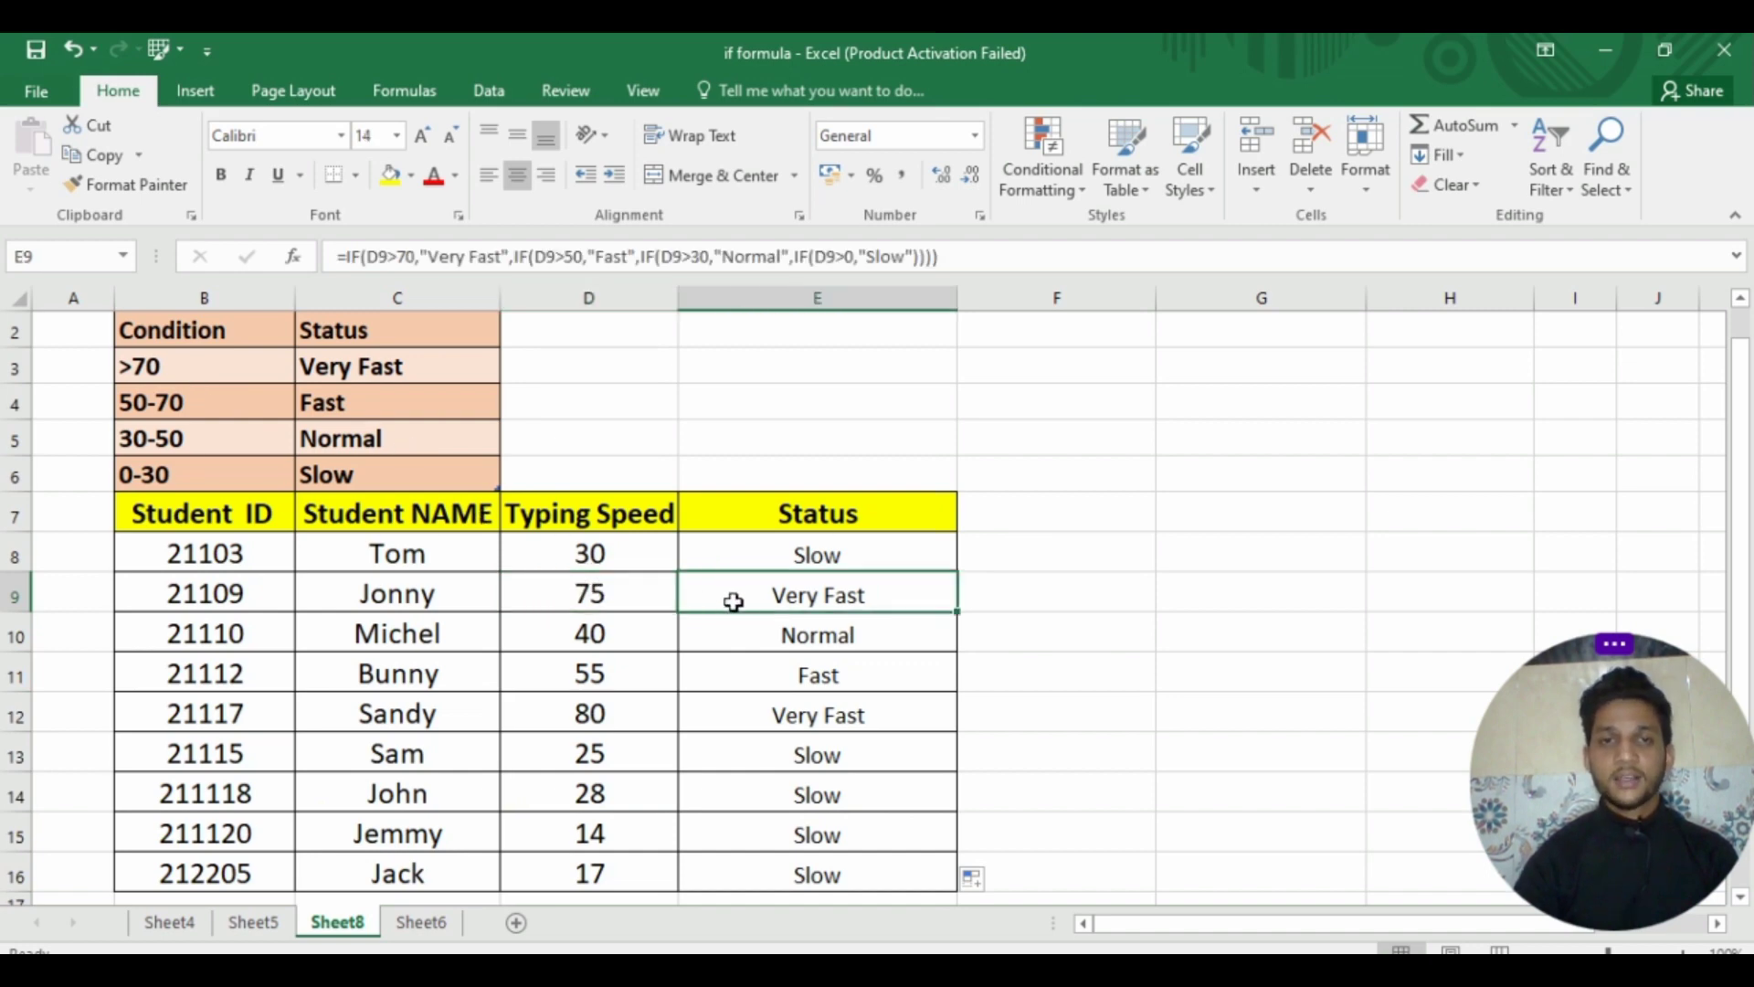
pyautogui.click(617, 639)
pyautogui.click(744, 646)
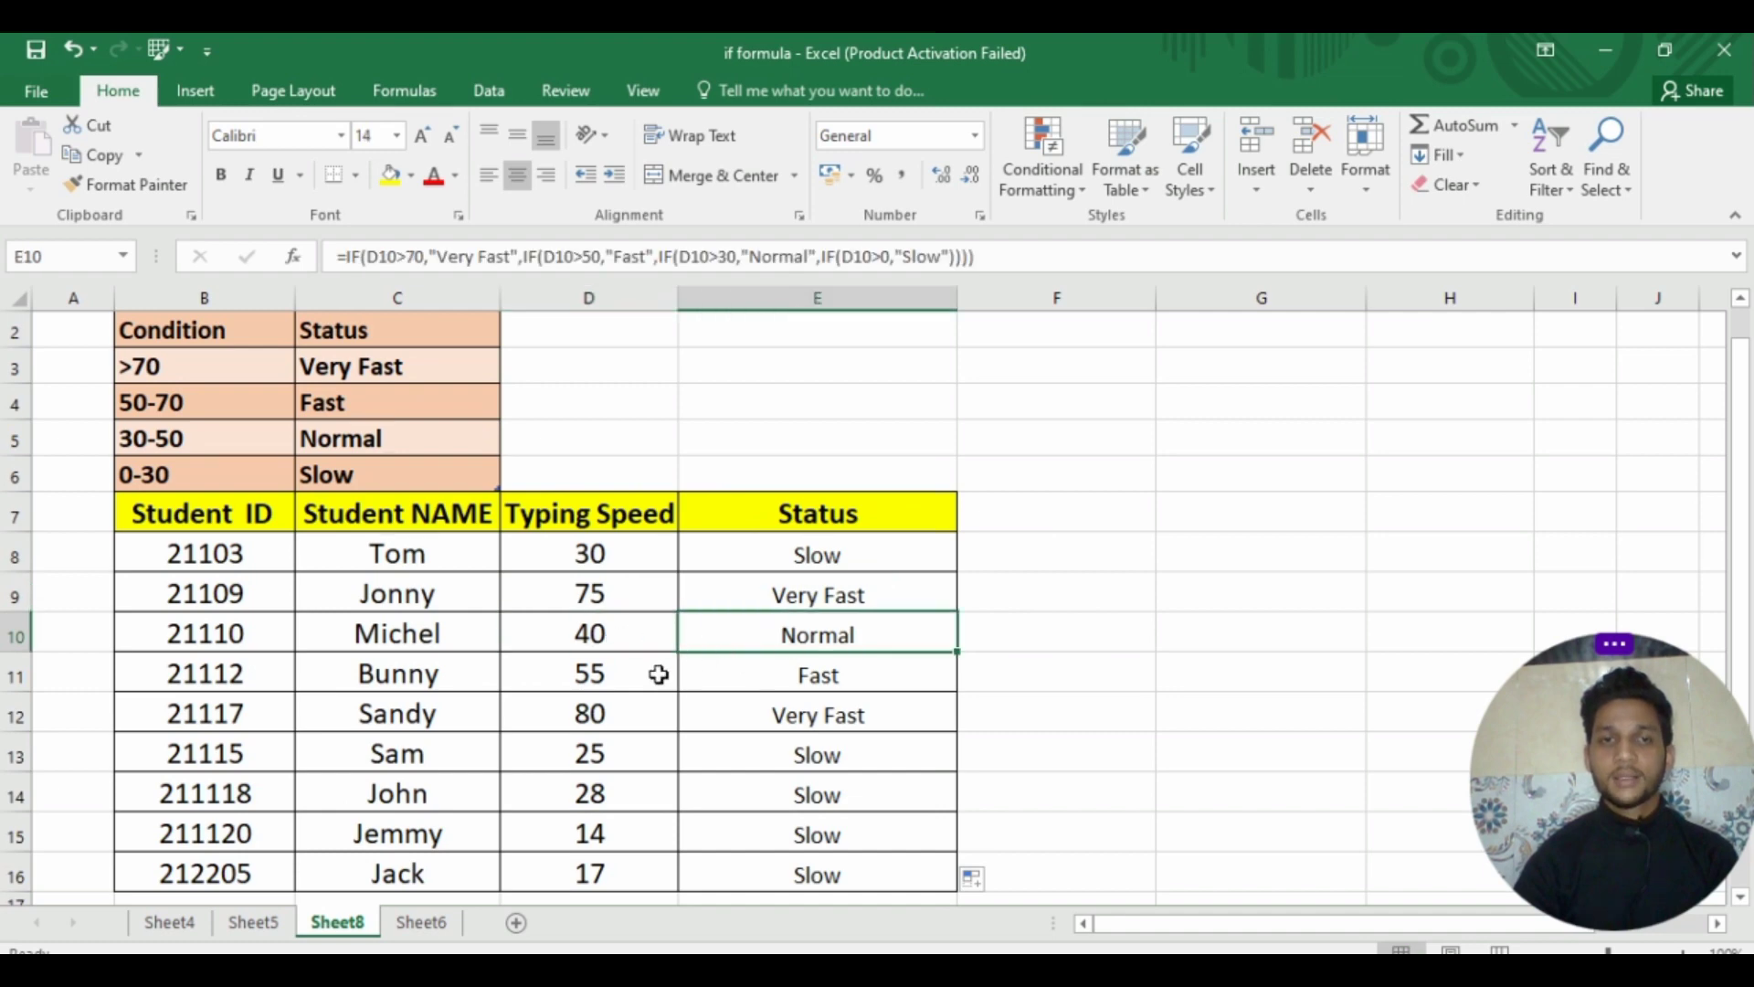
pyautogui.click(836, 672)
pyautogui.click(609, 720)
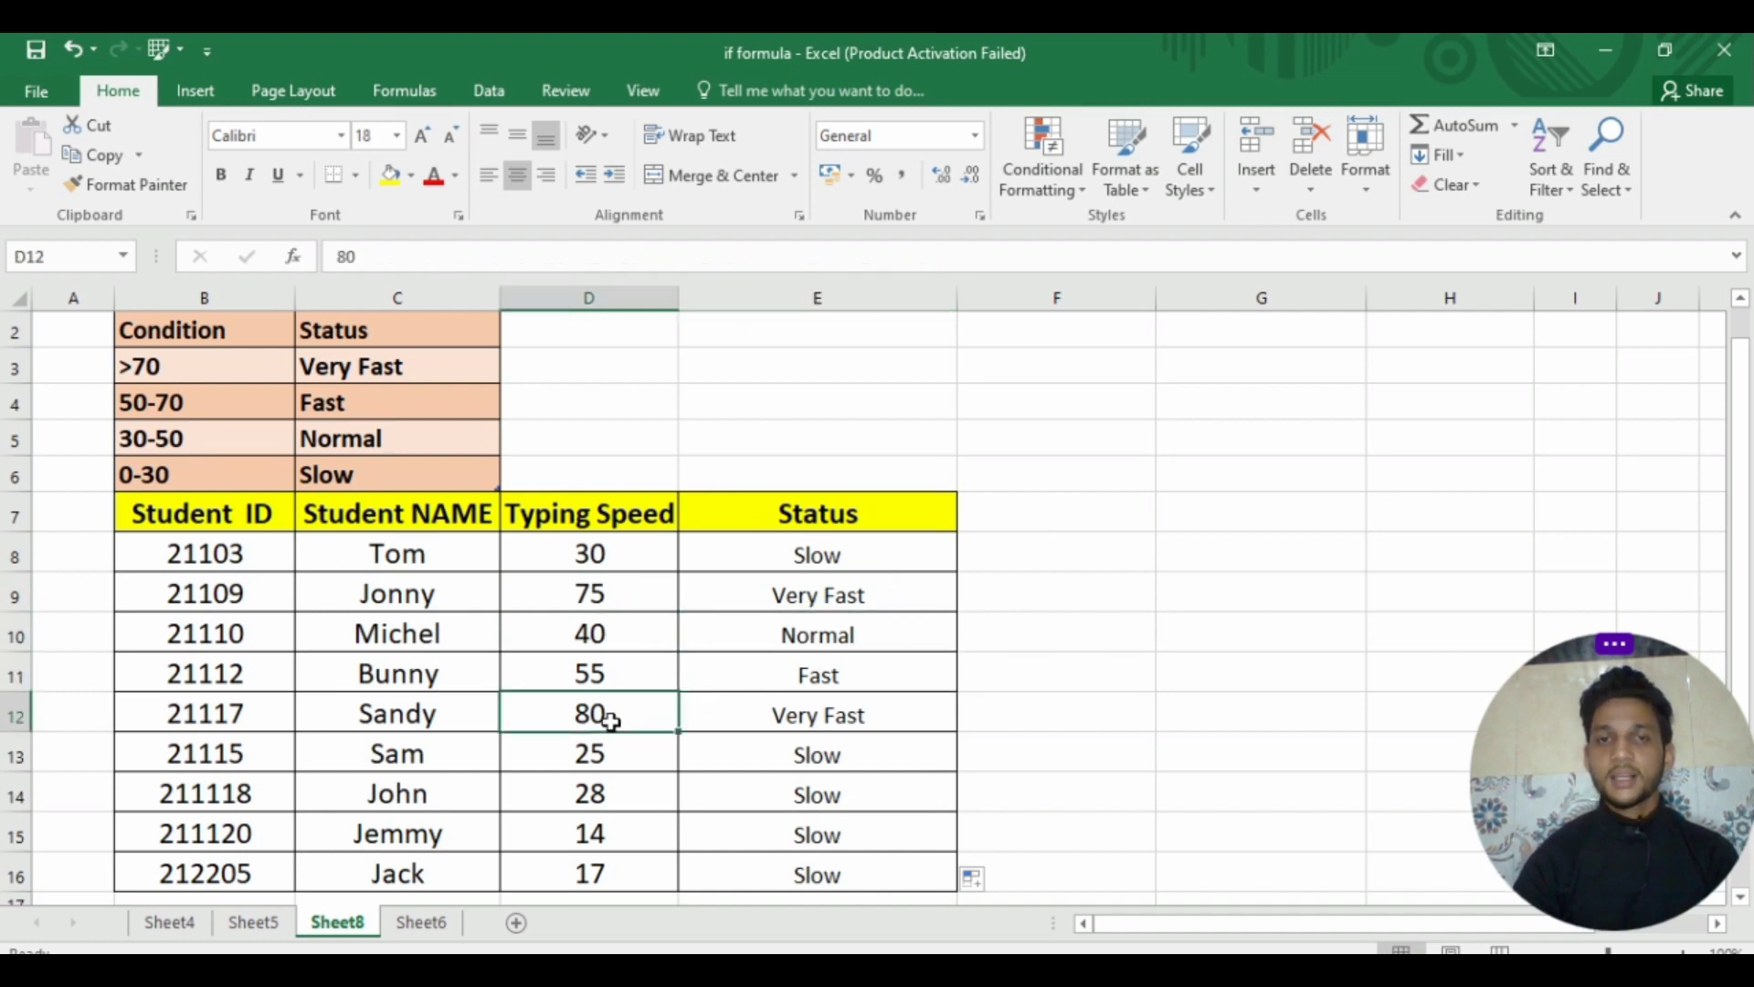
pyautogui.click(727, 711)
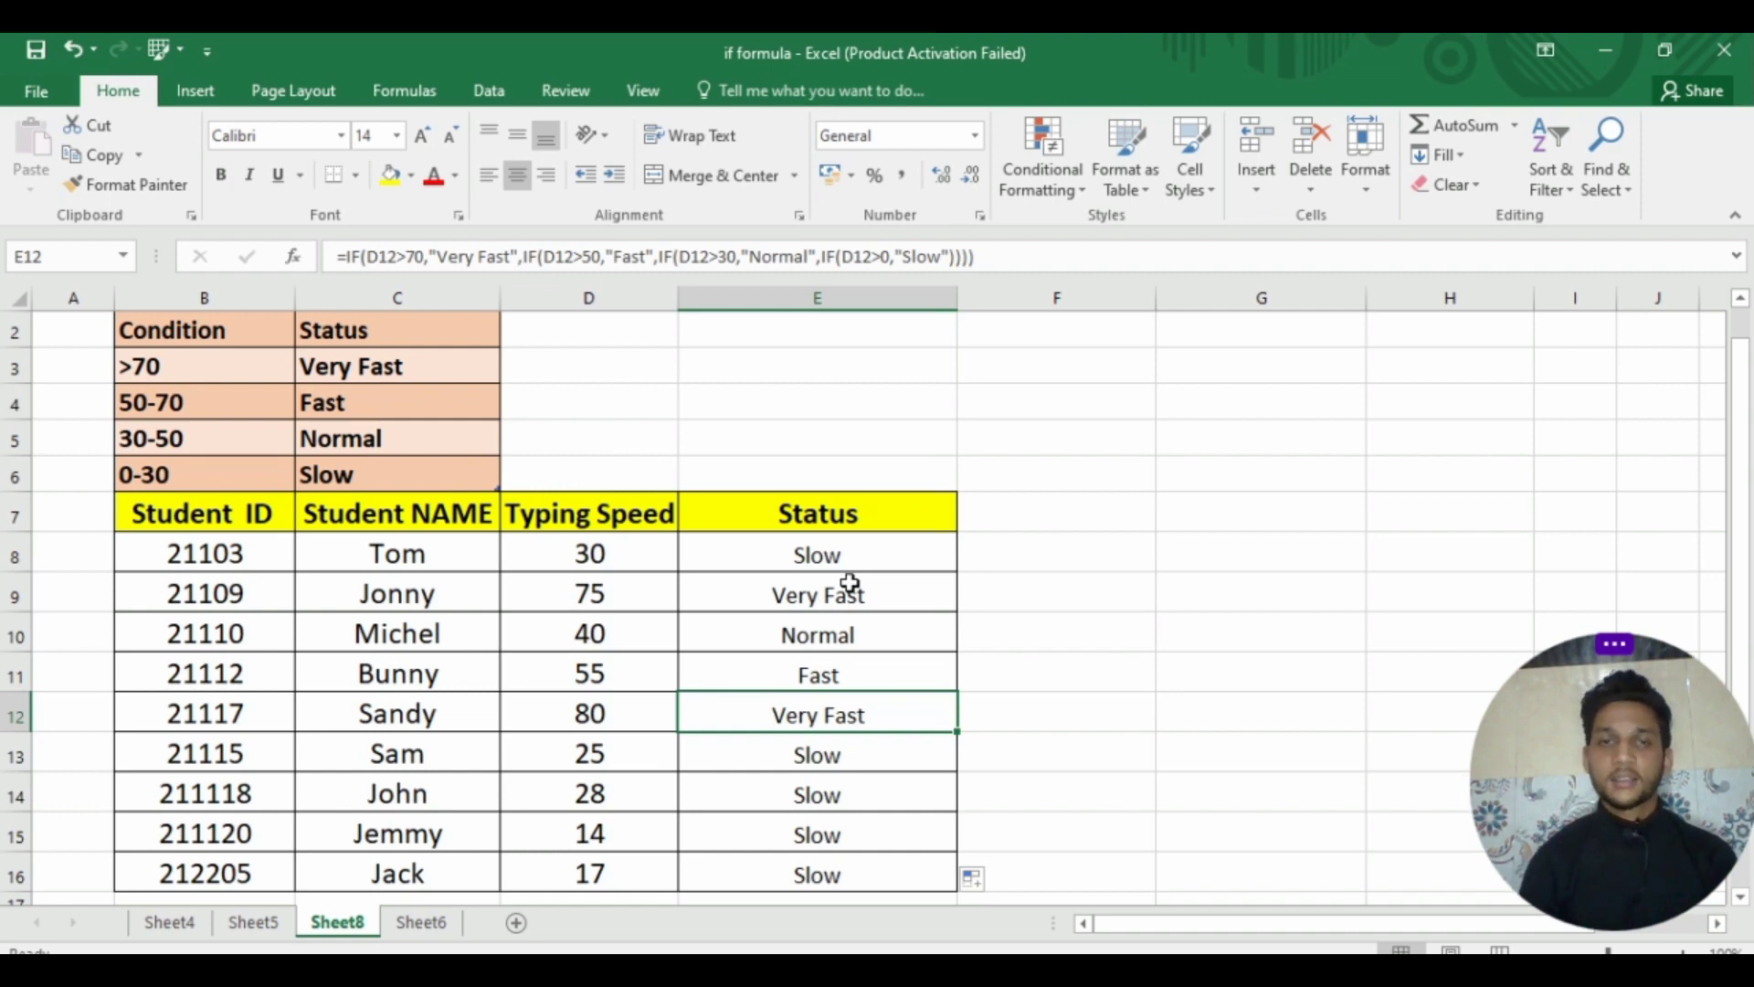
# Switch to Sheet6 and examine the employee table's headers, the 15% increment rule in row 1, and the first employee's working years.
pyautogui.click(420, 923)
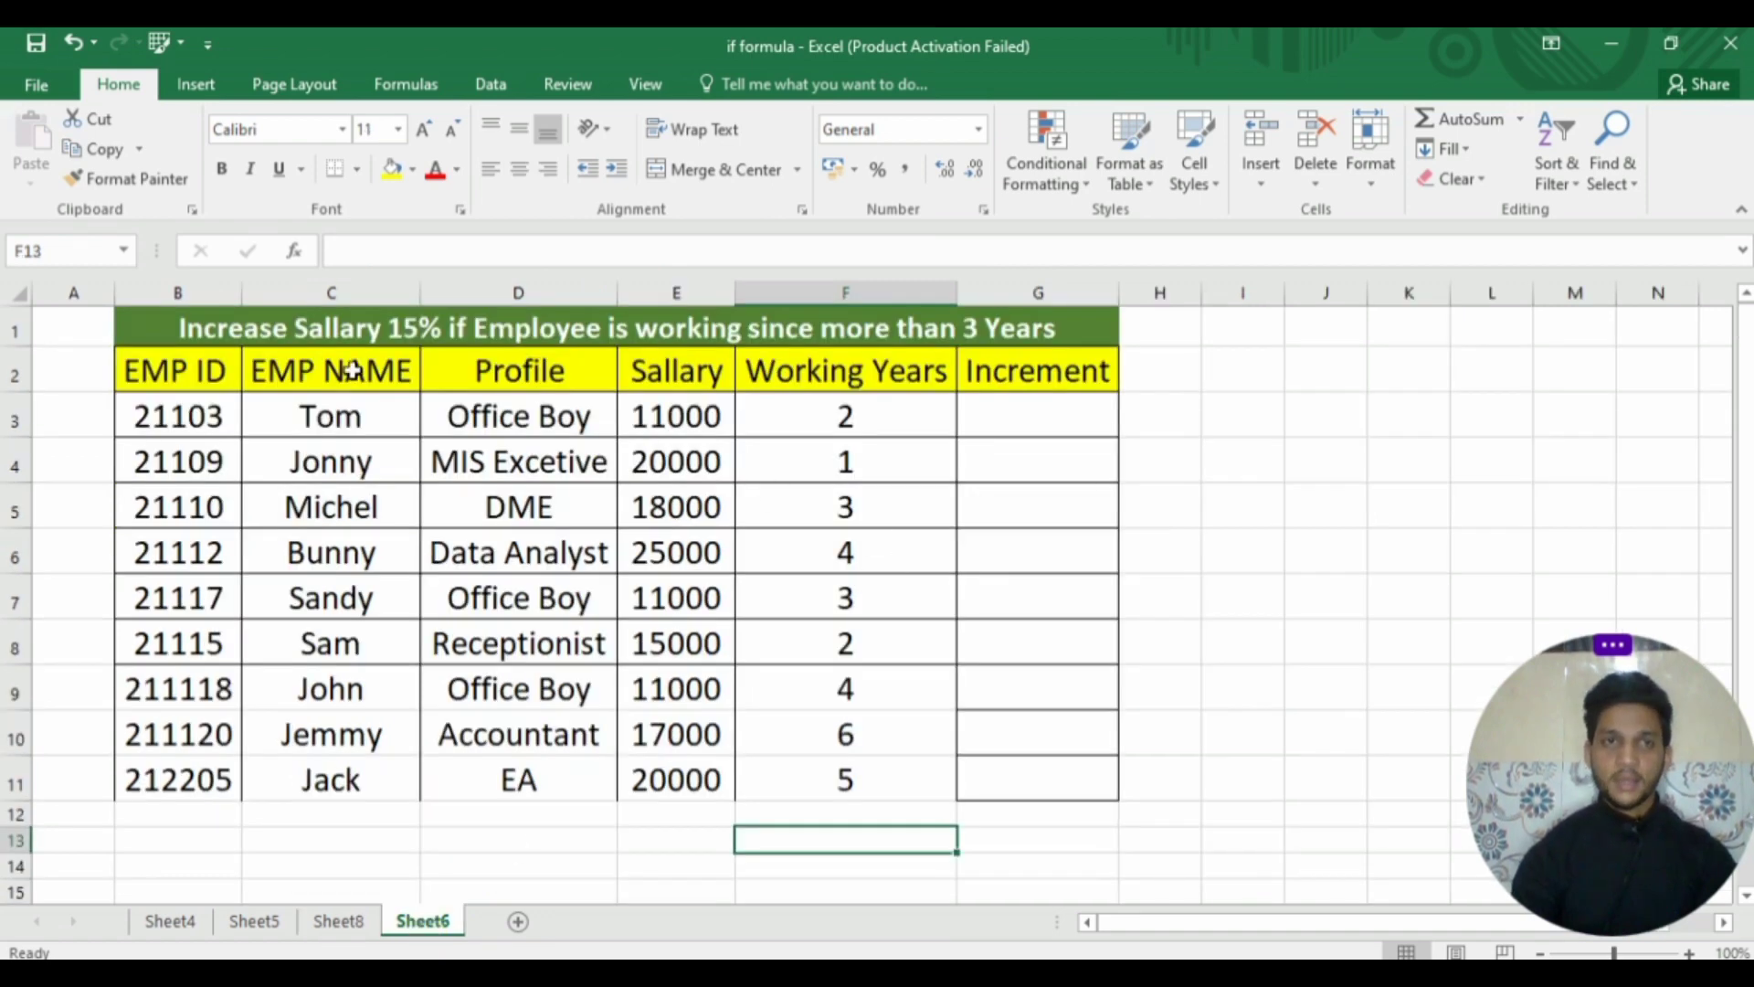
pyautogui.click(175, 383)
pyautogui.click(350, 372)
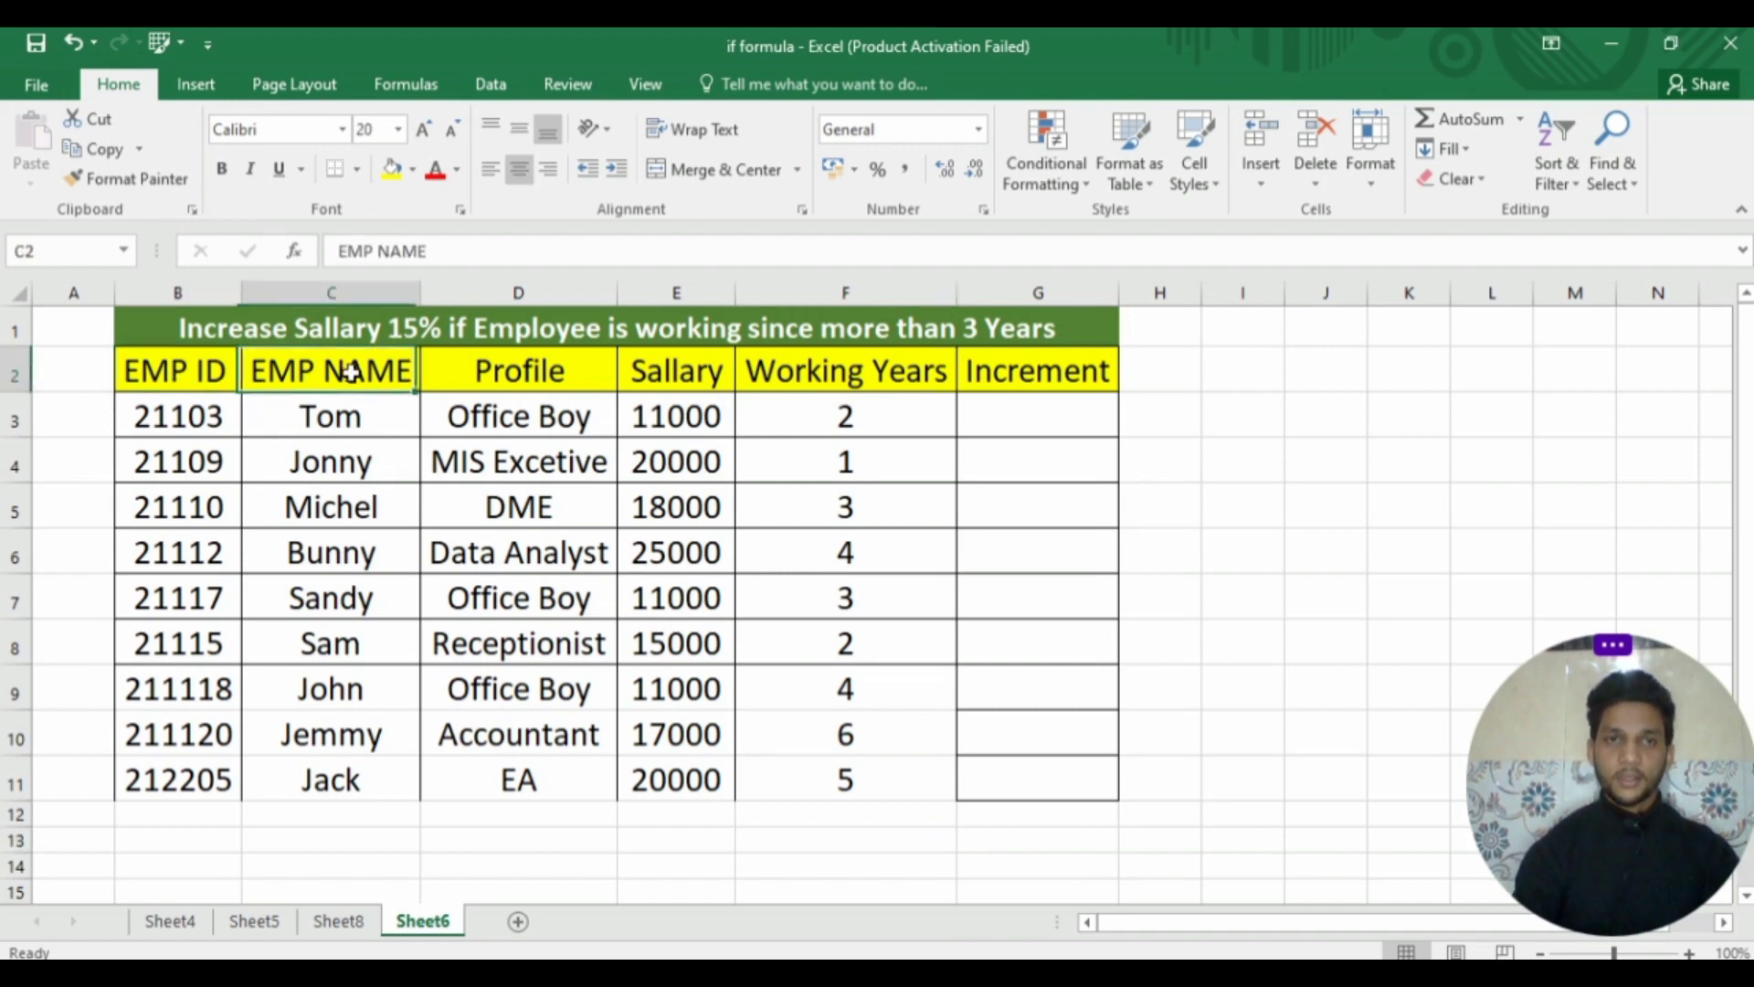
pyautogui.click(576, 364)
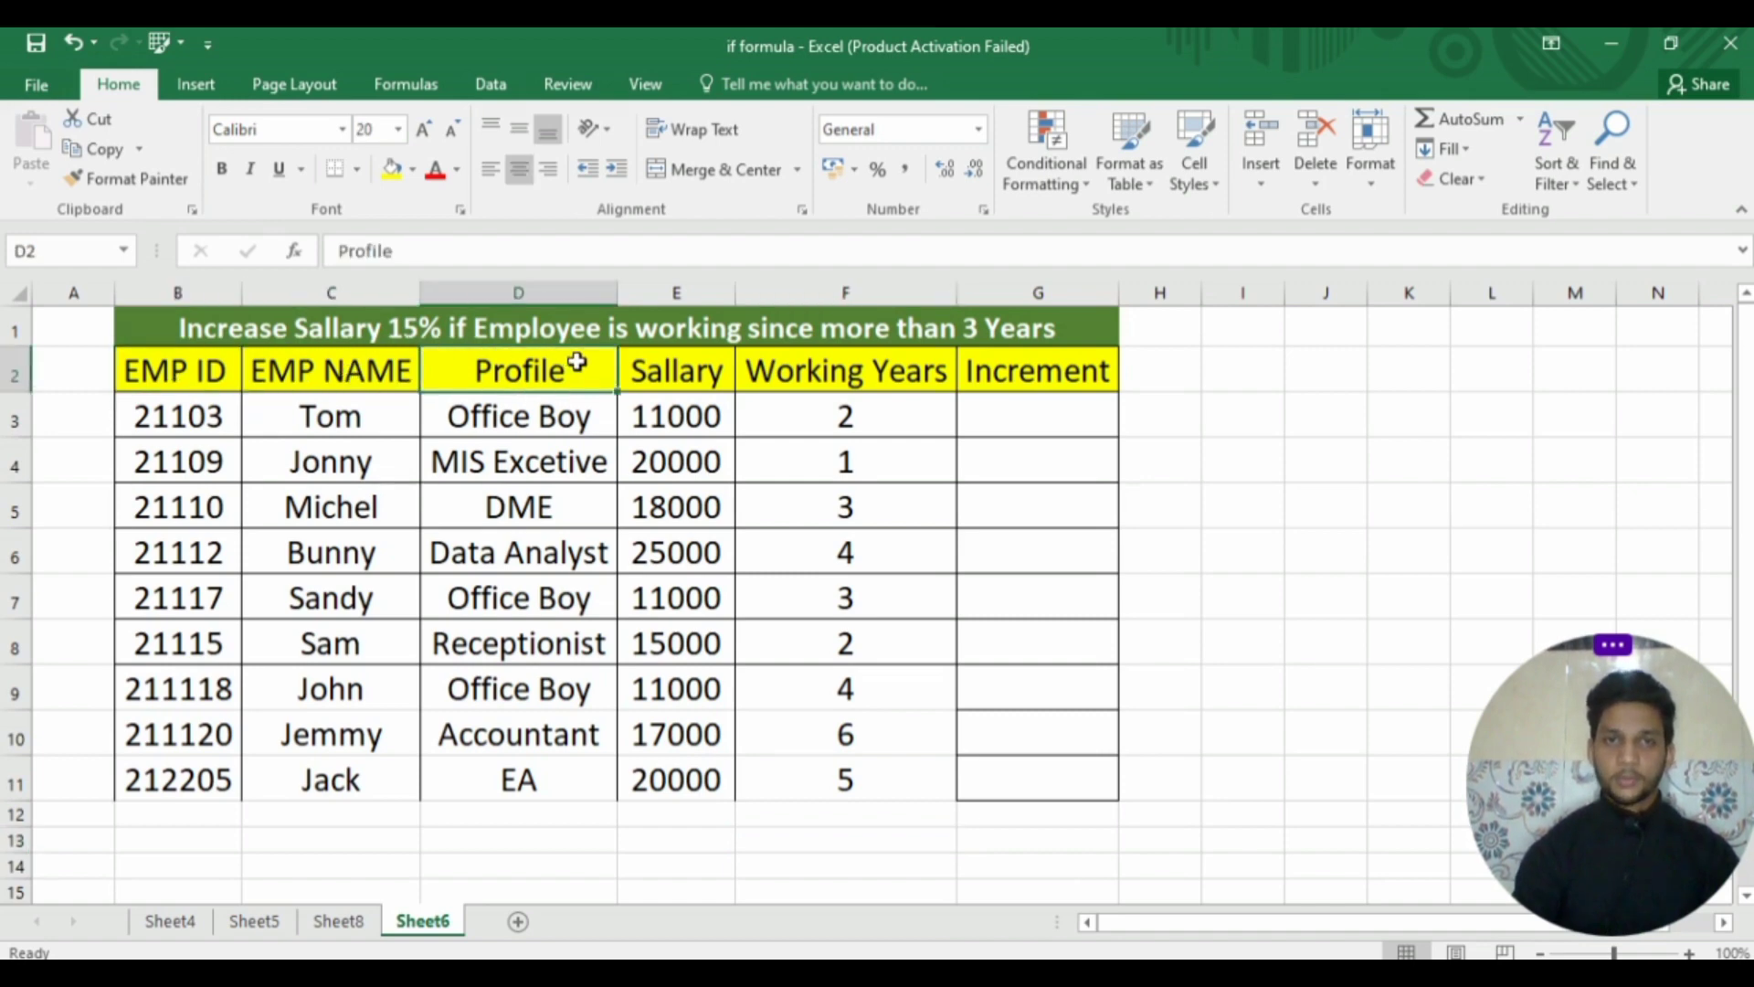
pyautogui.click(661, 375)
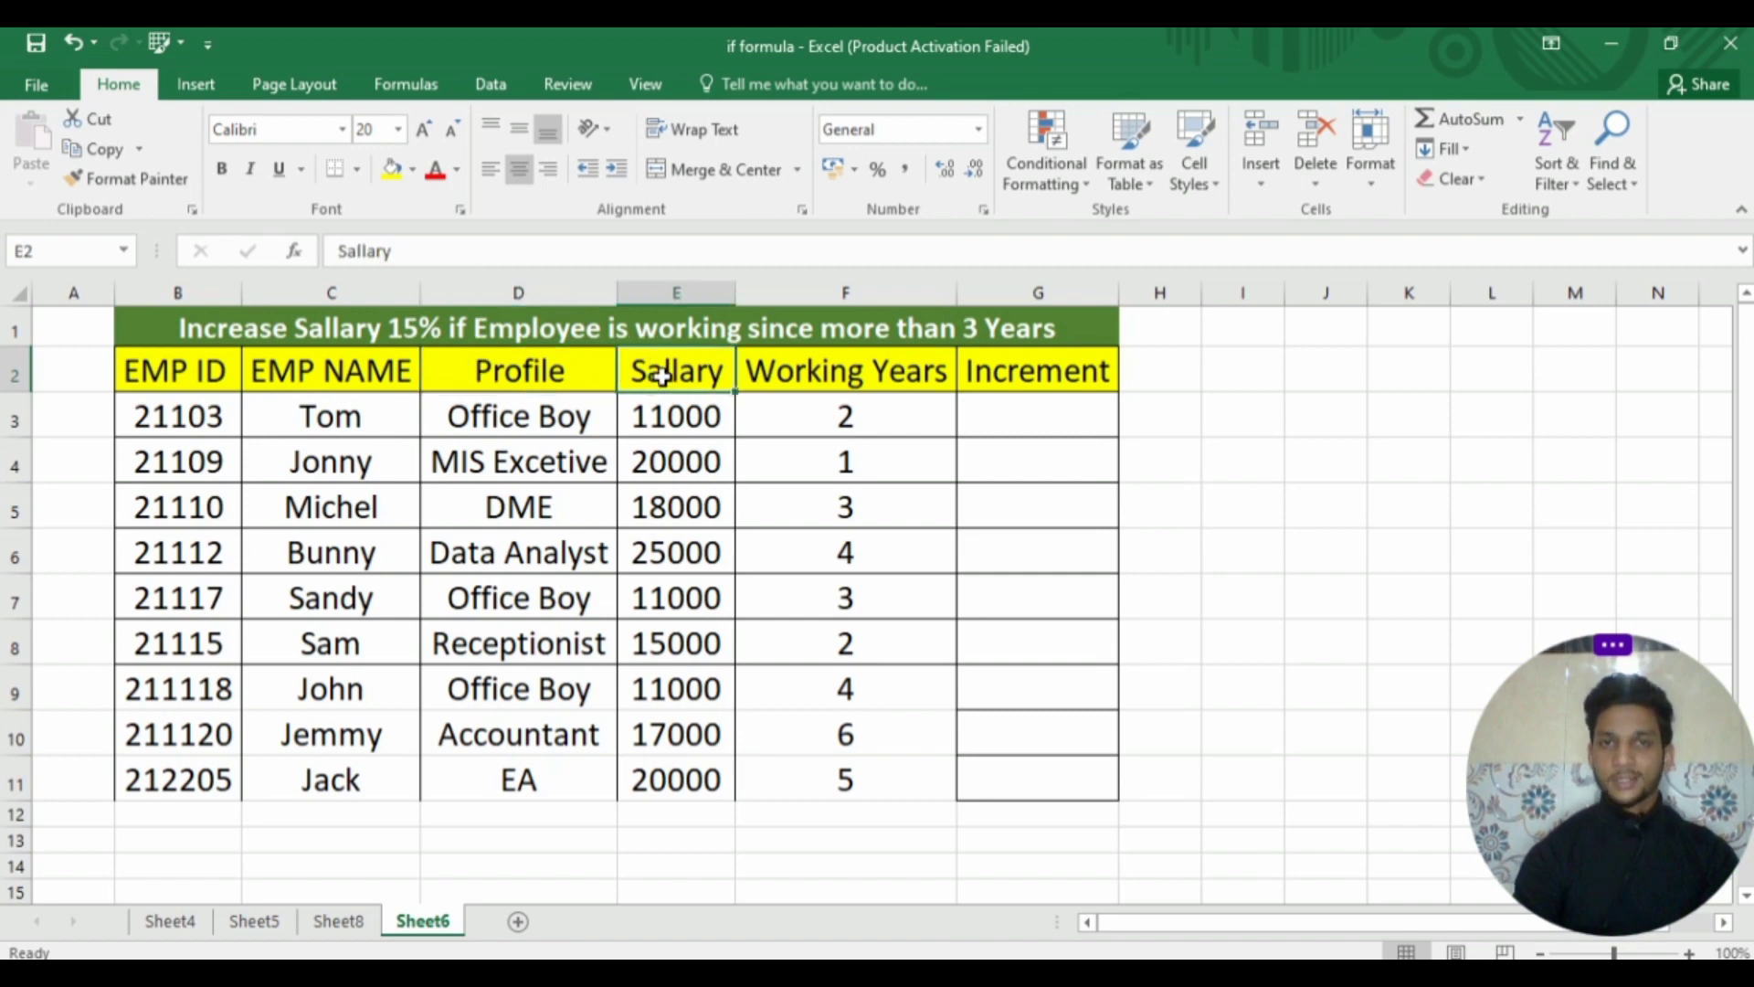
pyautogui.click(812, 375)
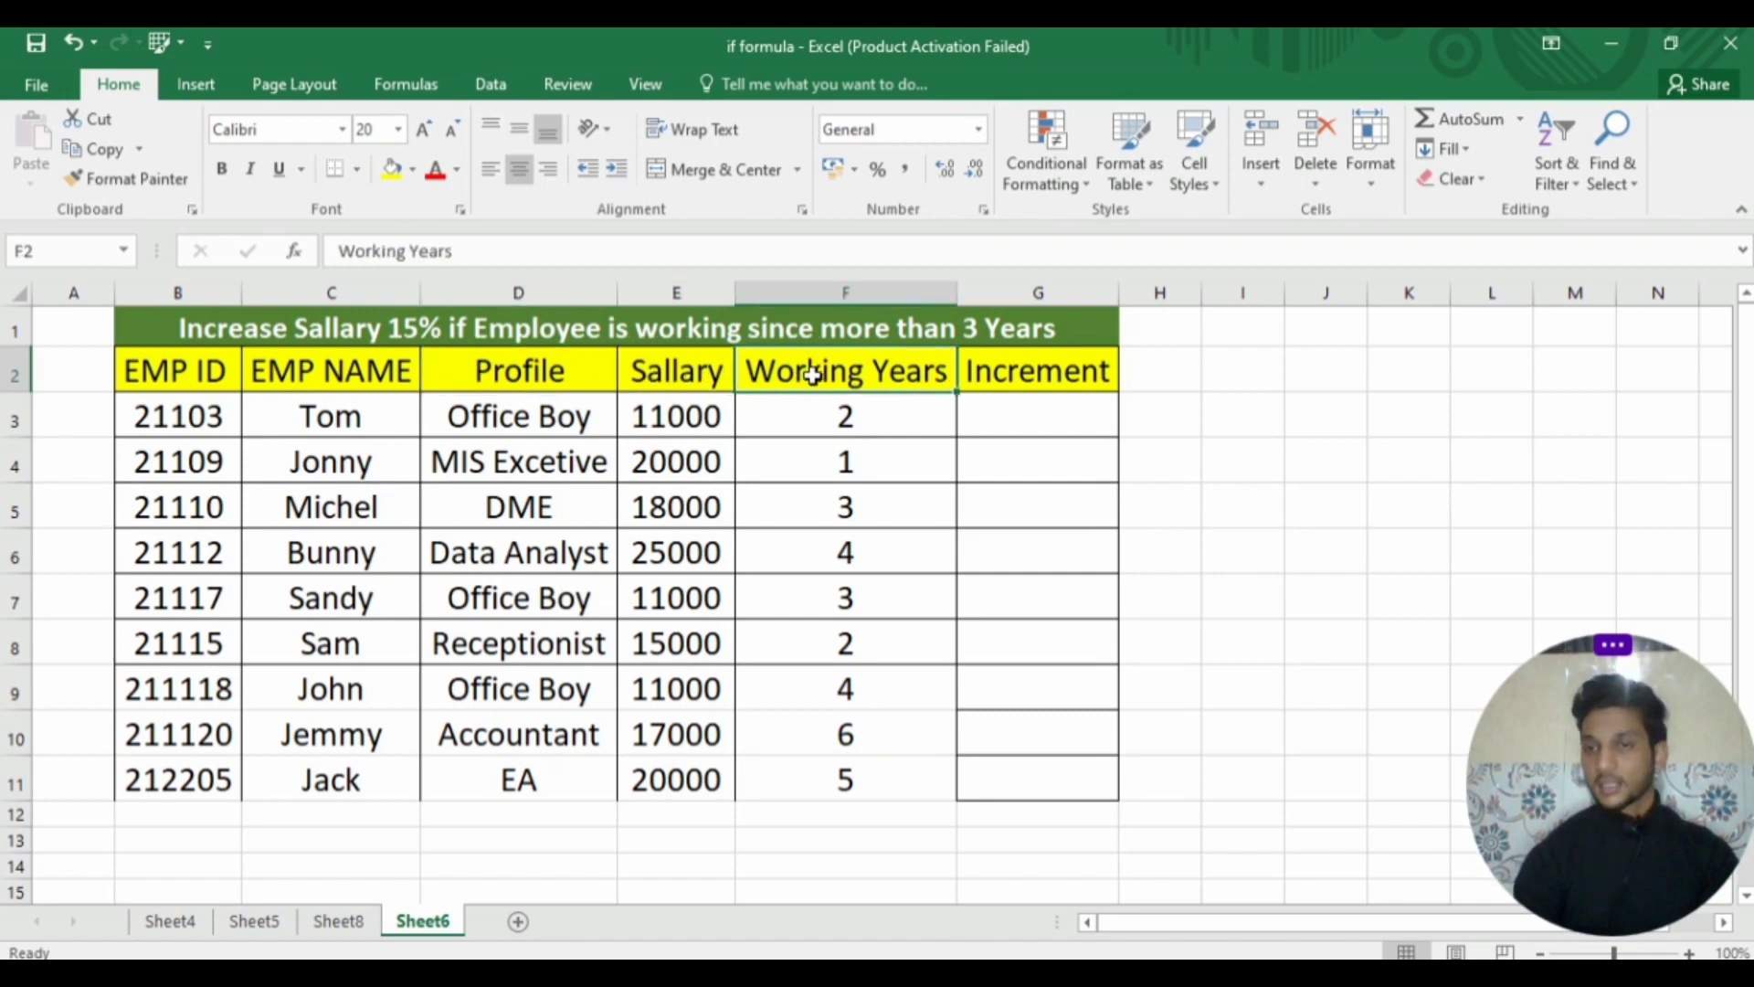
pyautogui.click(1005, 369)
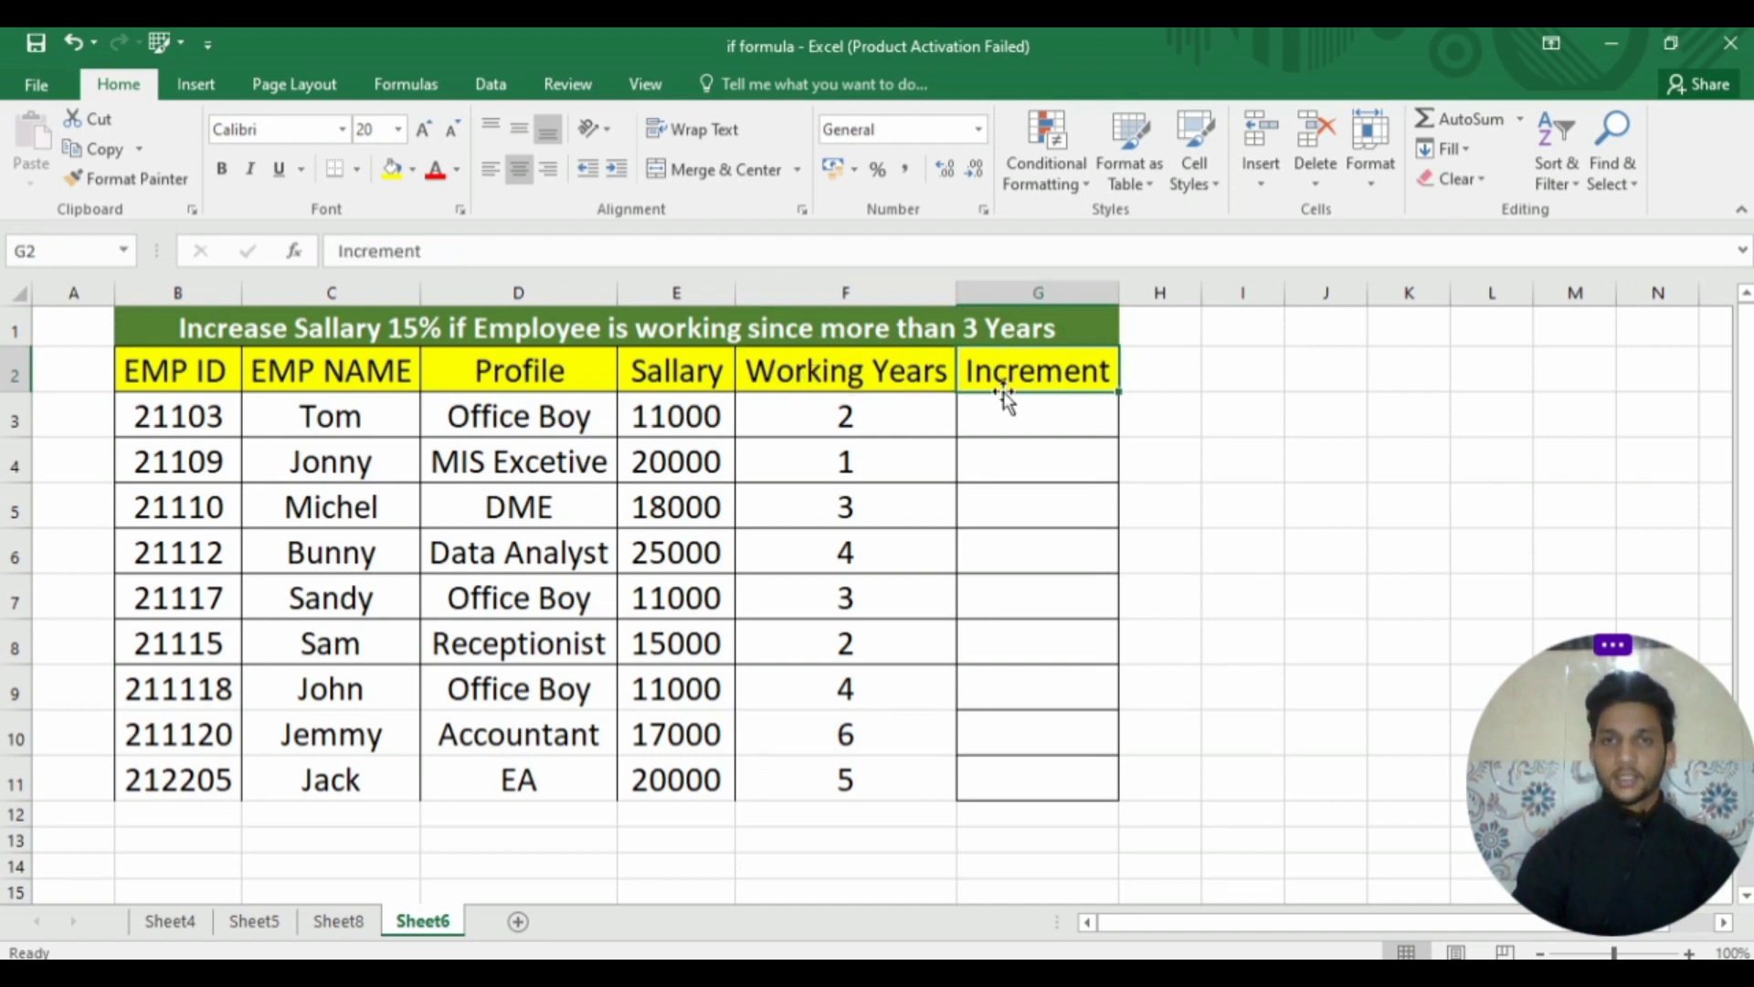
pyautogui.click(578, 326)
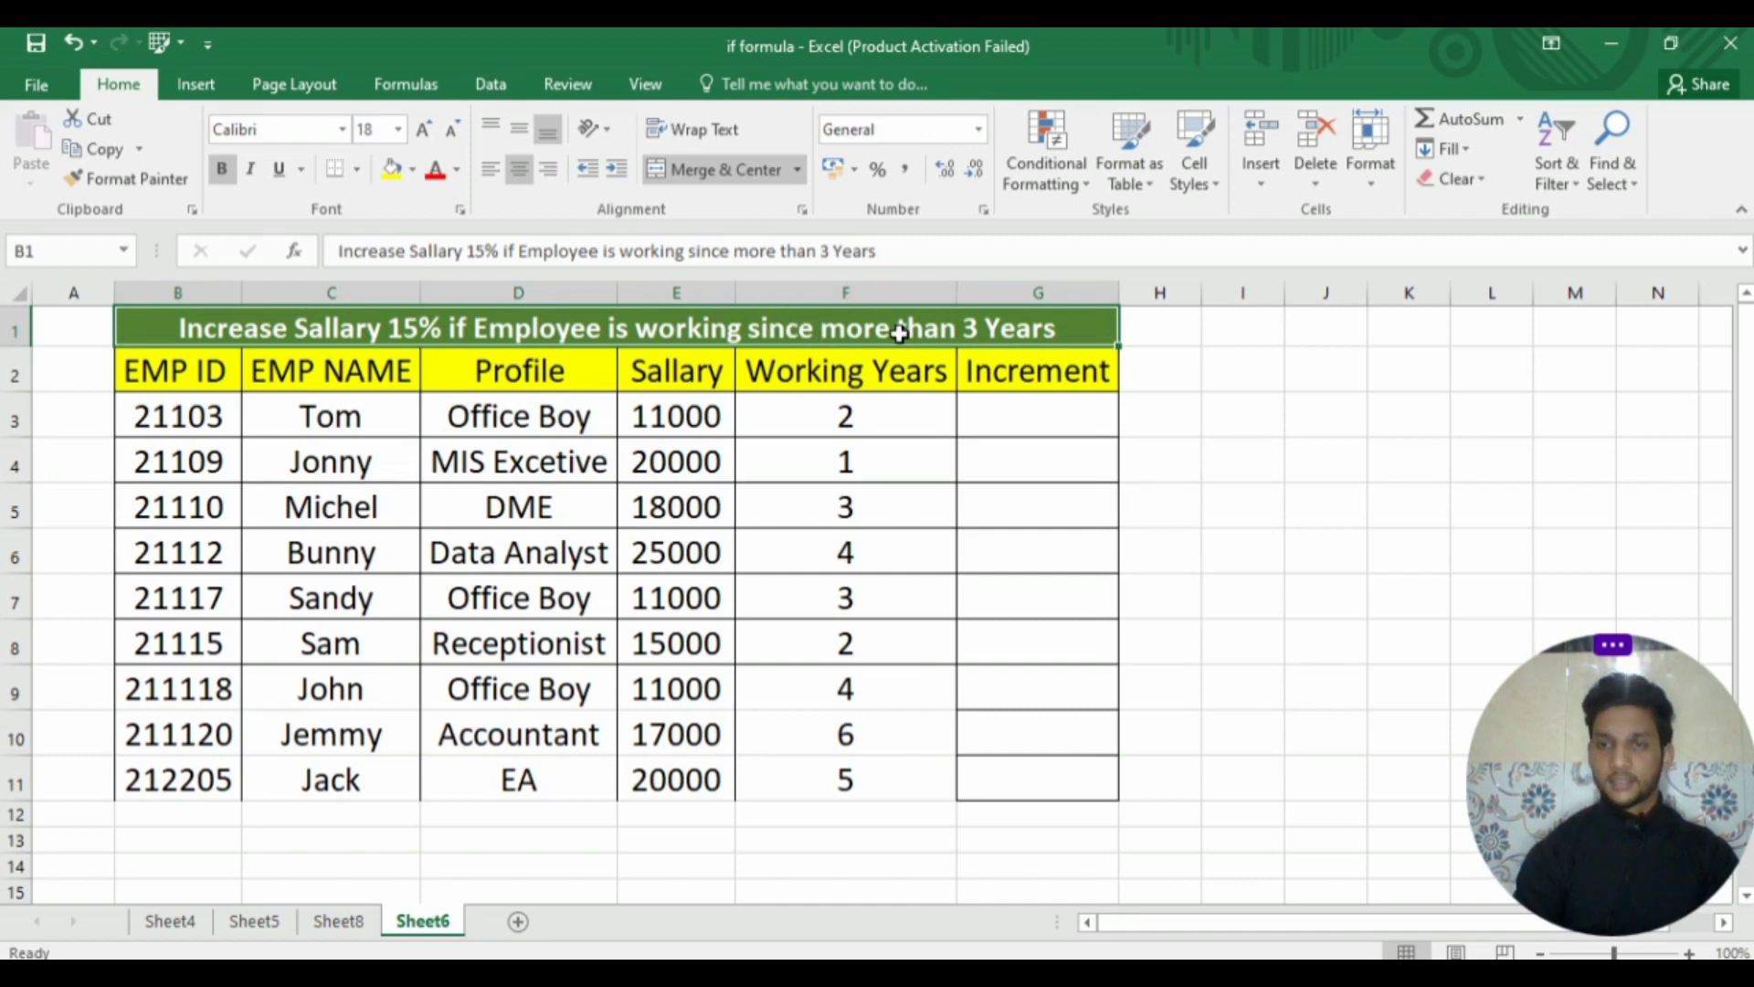
pyautogui.click(989, 408)
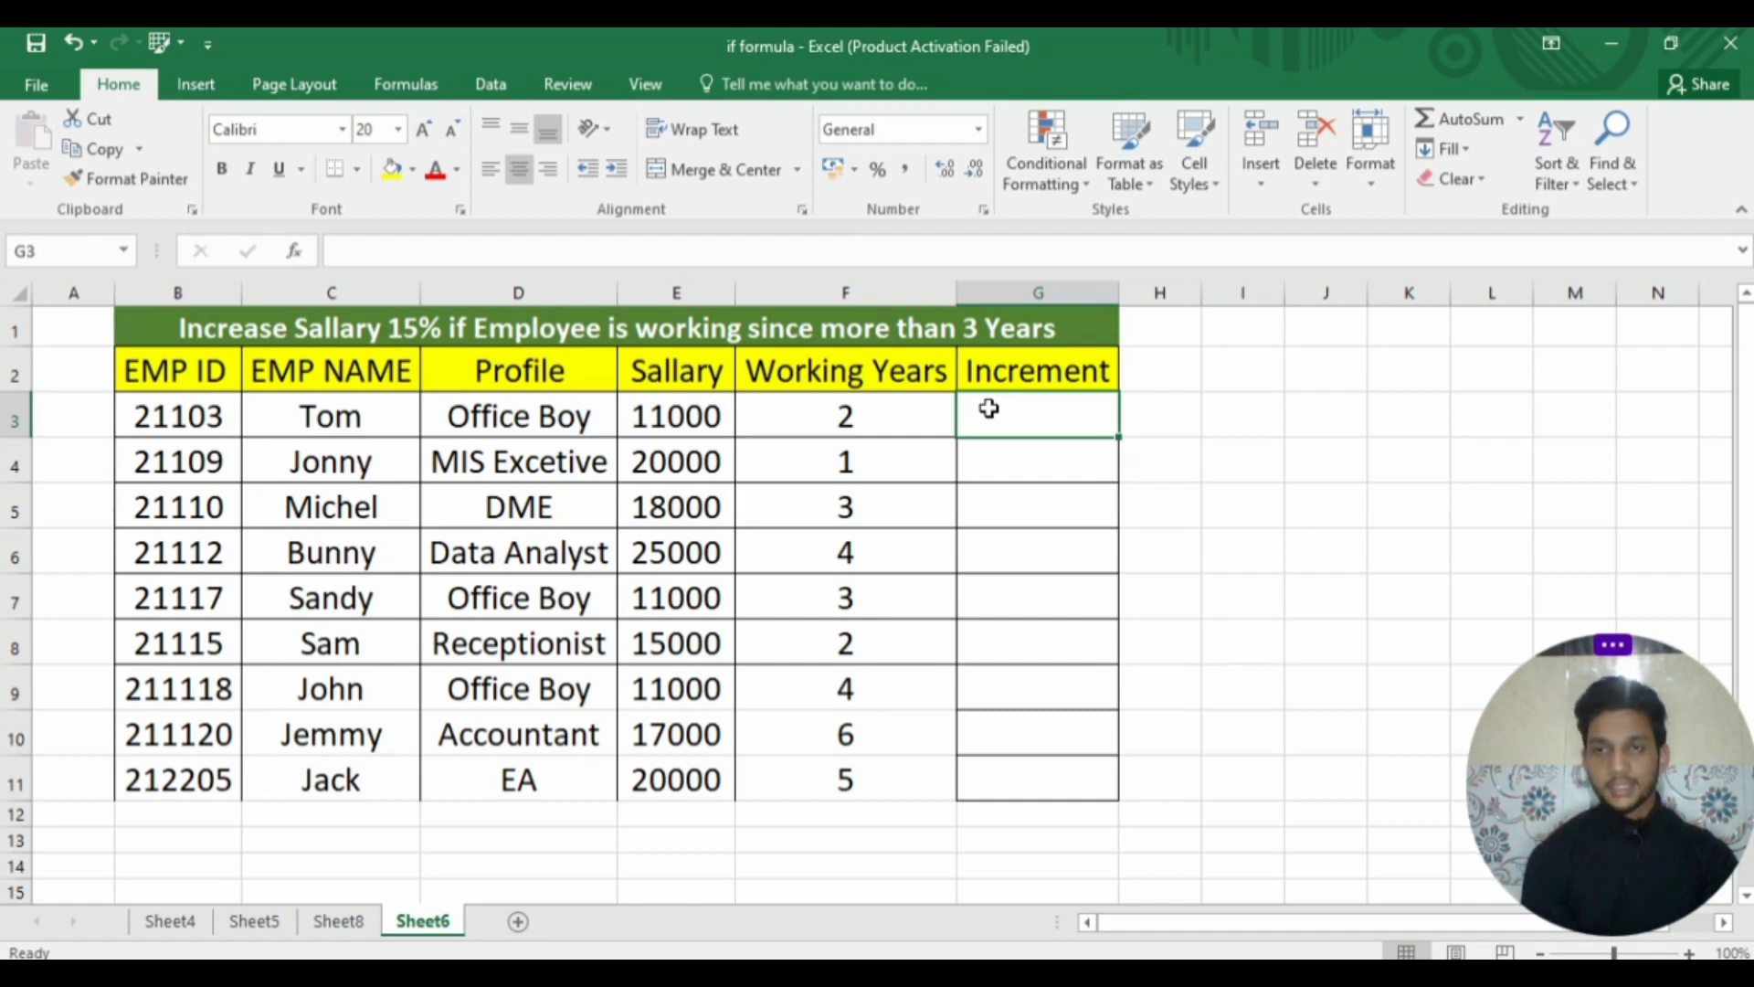
pyautogui.click(879, 411)
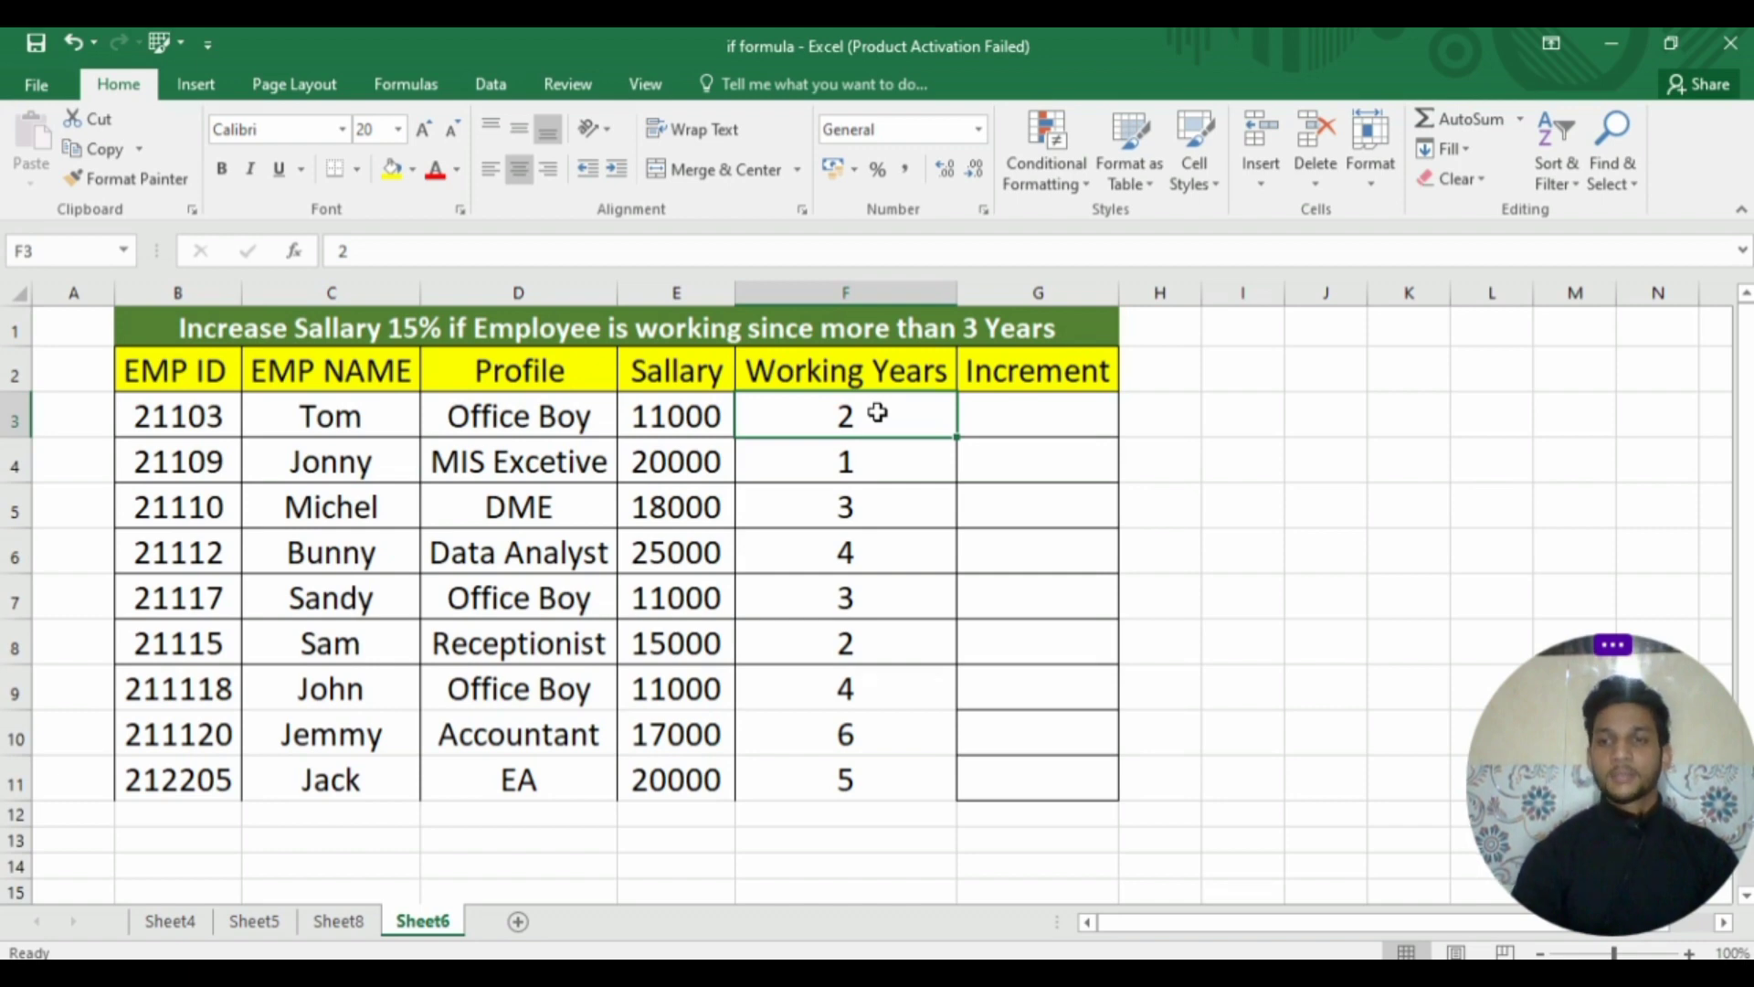
pyautogui.click(1024, 422)
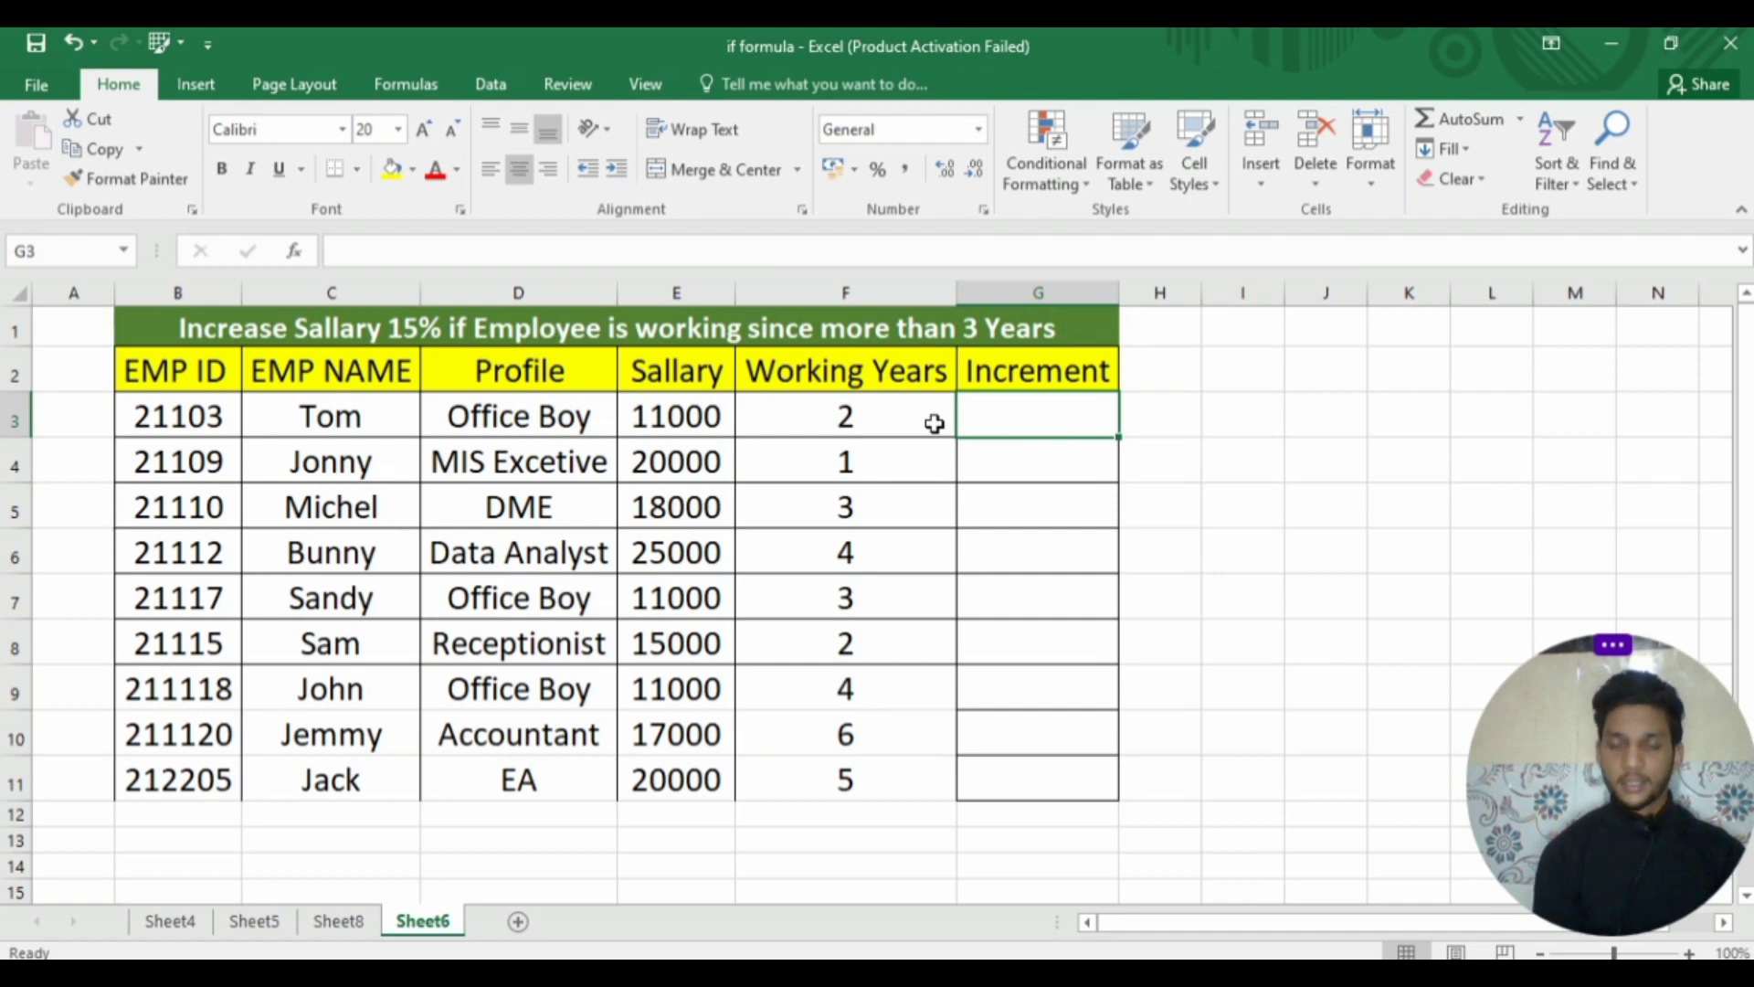
# Begin an IF formula in G3 with the logical test F3>3 for the first employee's working years.
pyautogui.doubleClick(1011, 412)
pyautogui.write('=if')
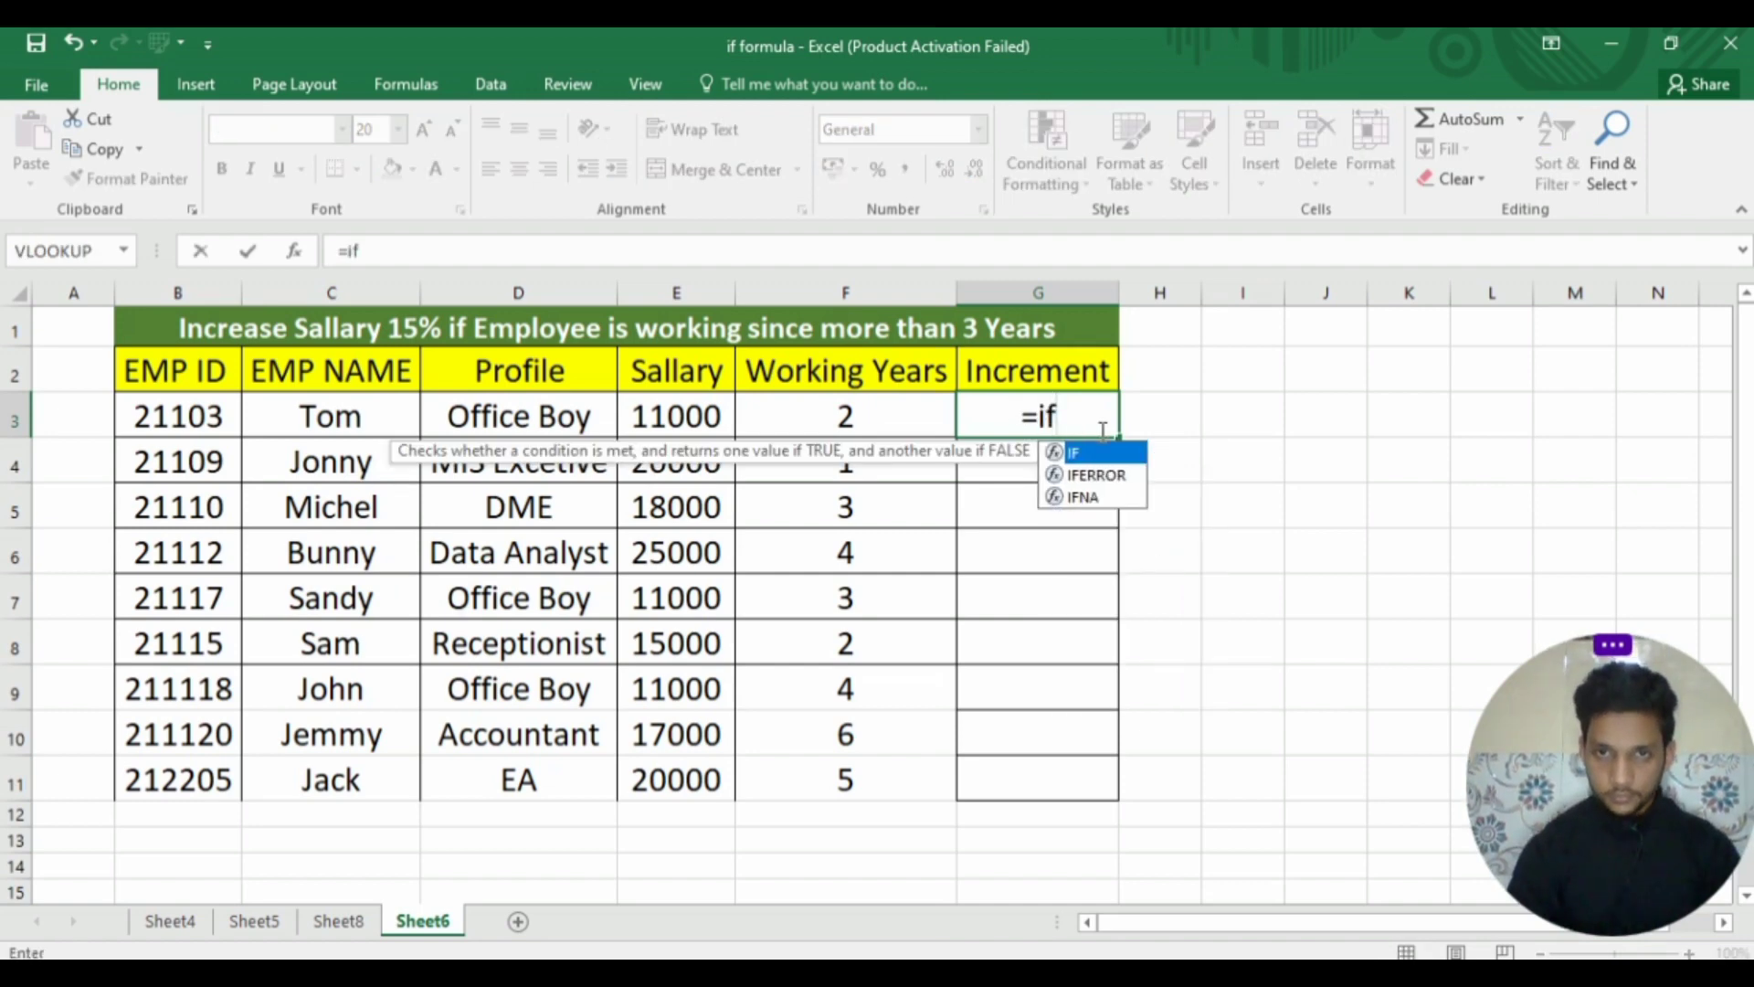
pyautogui.doubleClick(1101, 454)
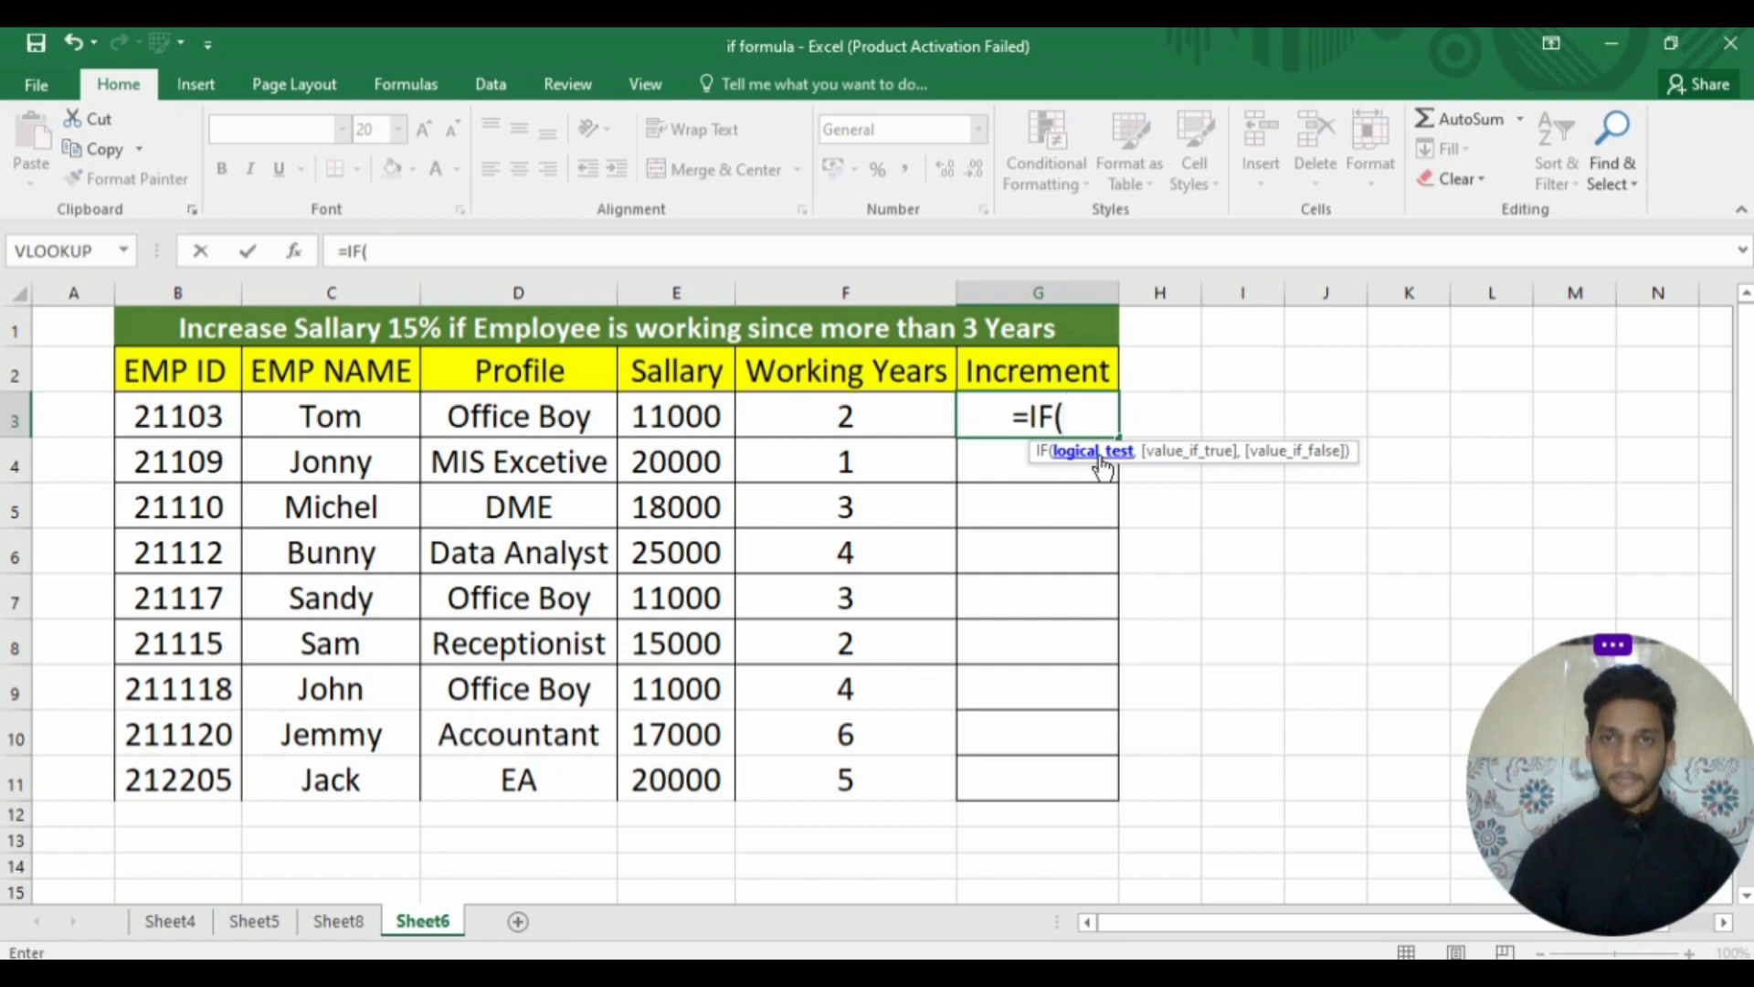
pyautogui.click(852, 426)
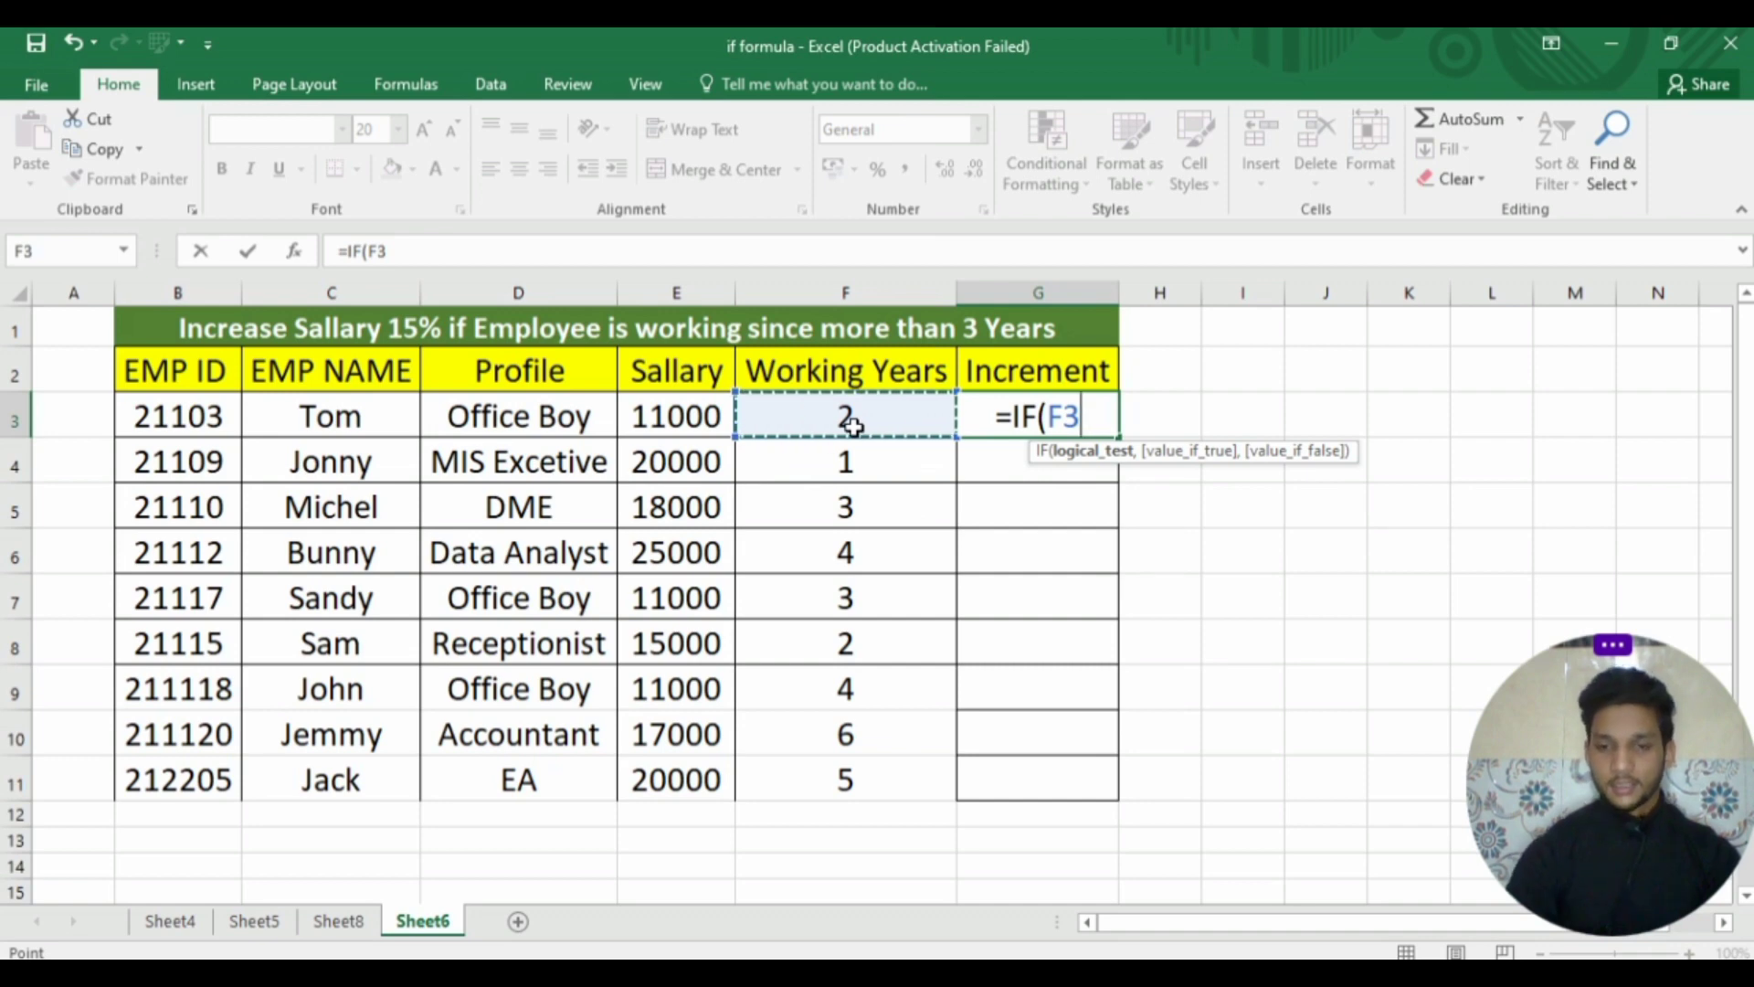
pyautogui.write('>')
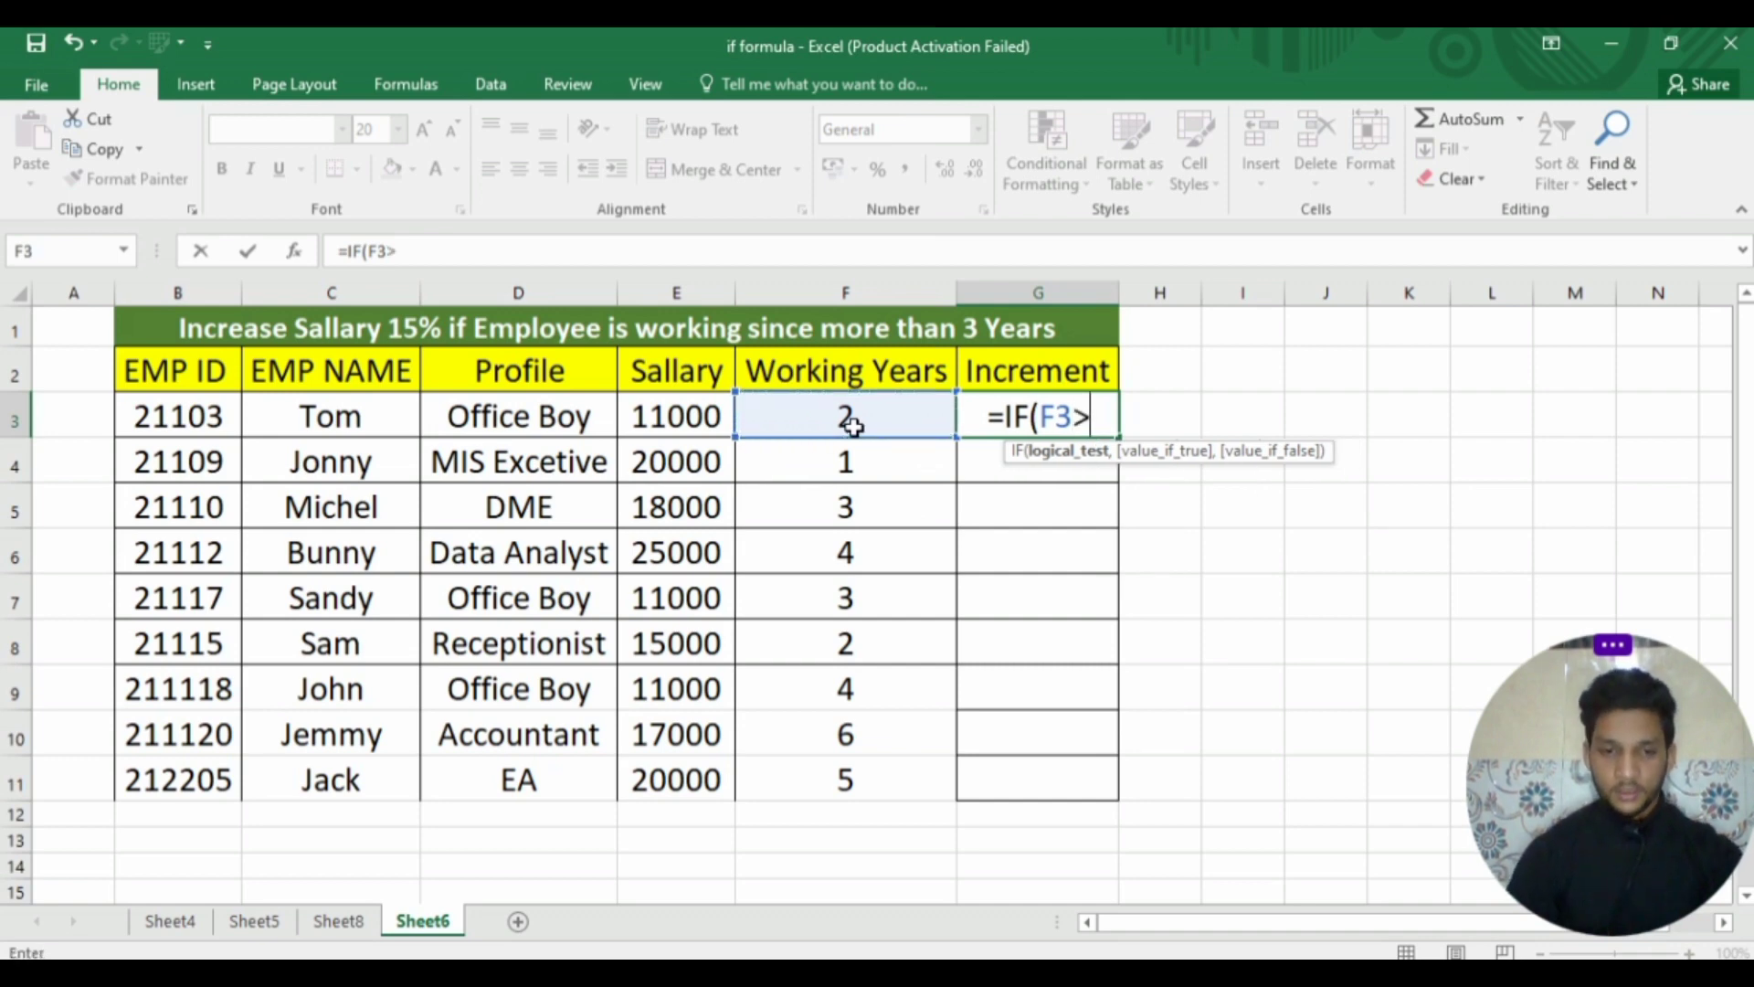
pyautogui.write('3')
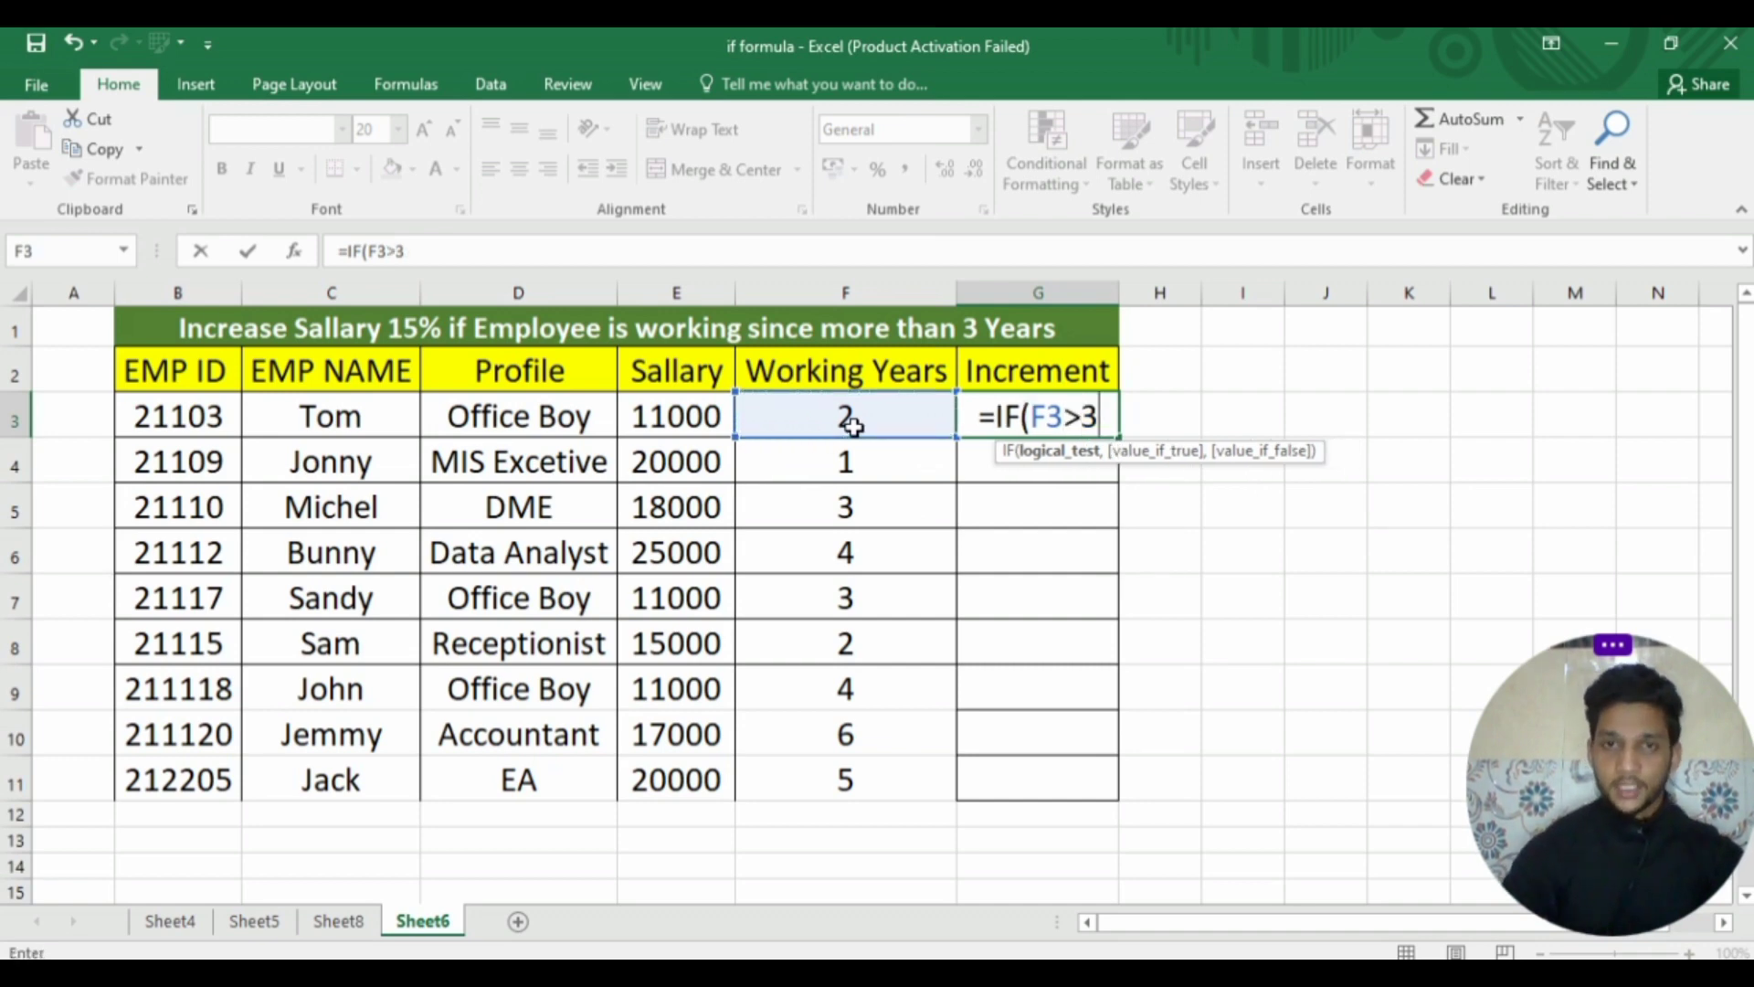
# Change the logical test of the IF formula in G3 to F3>=3 and complete that argument.
pyautogui.press('BackSpace')
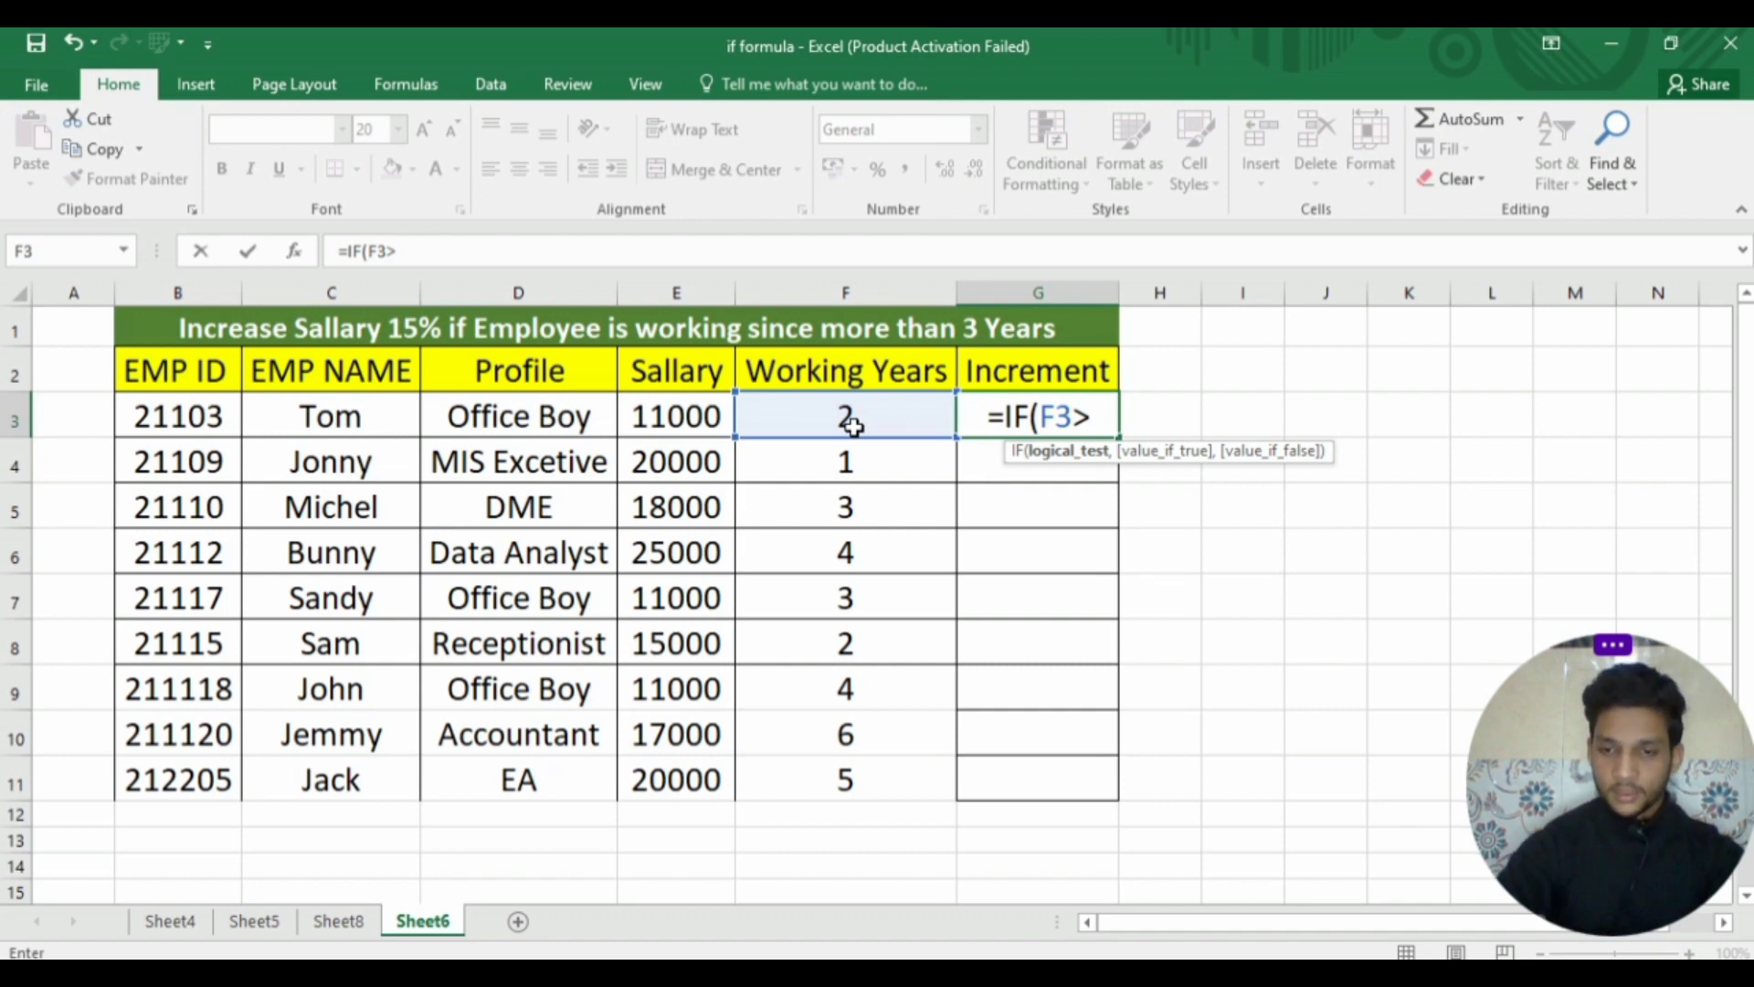
pyautogui.write('=')
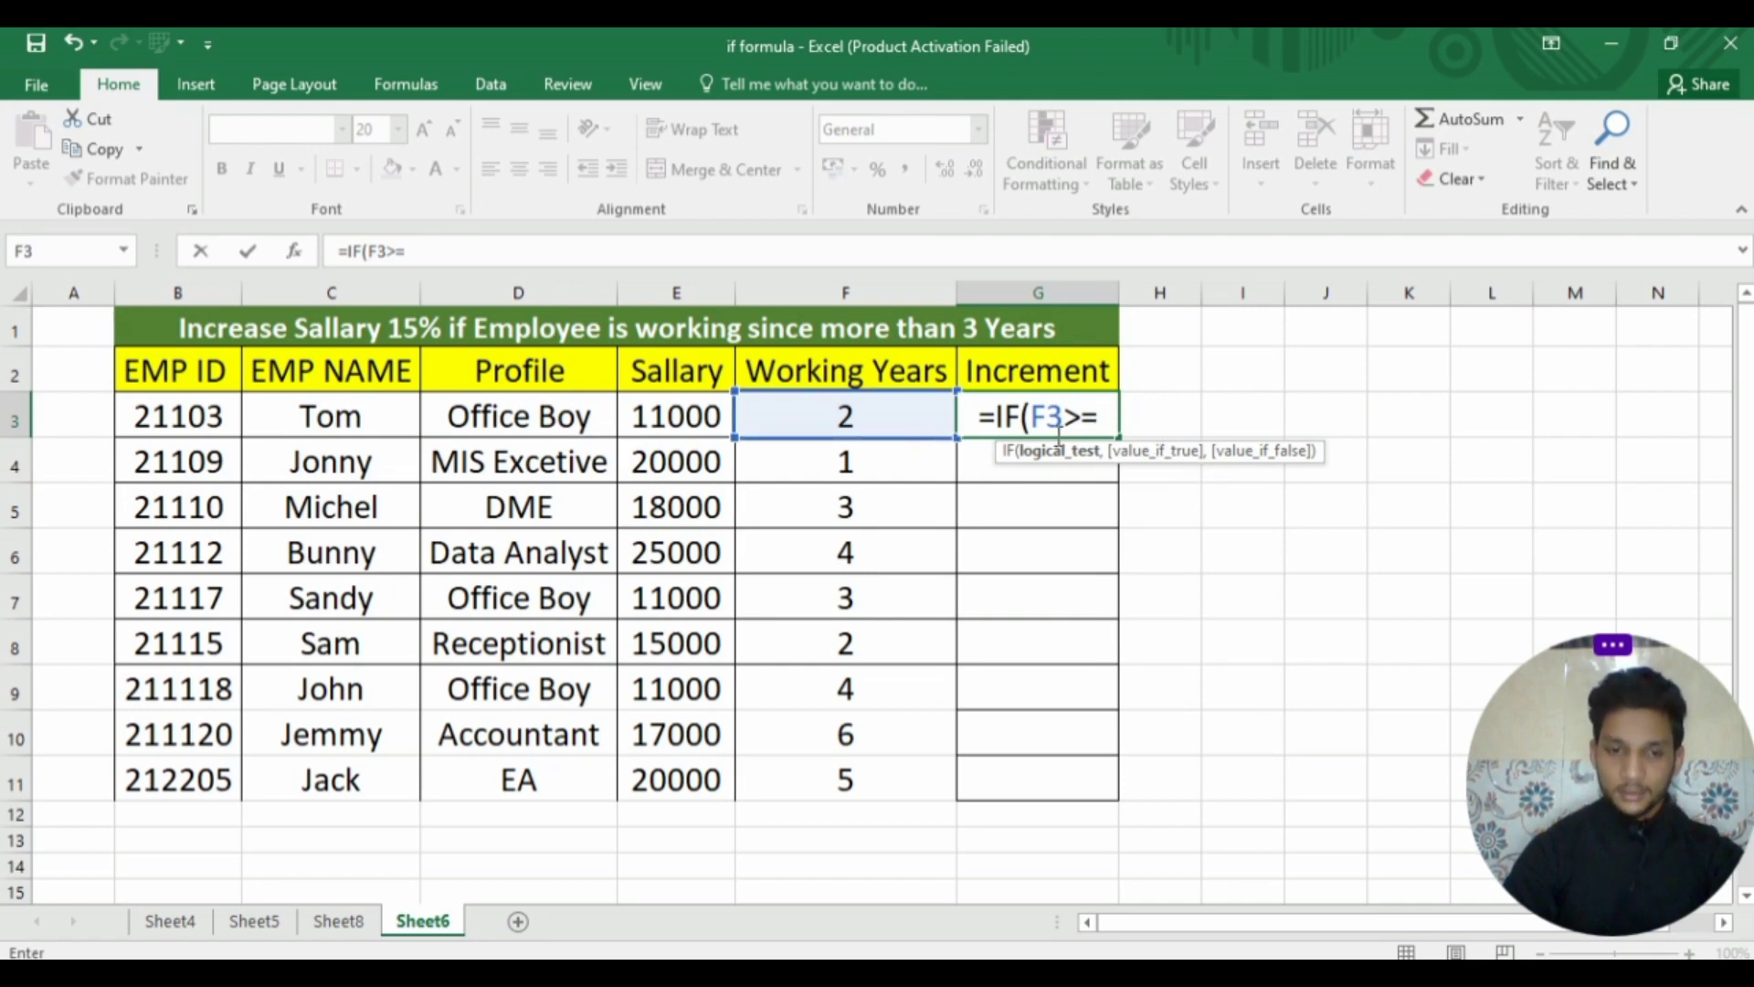
pyautogui.write('3')
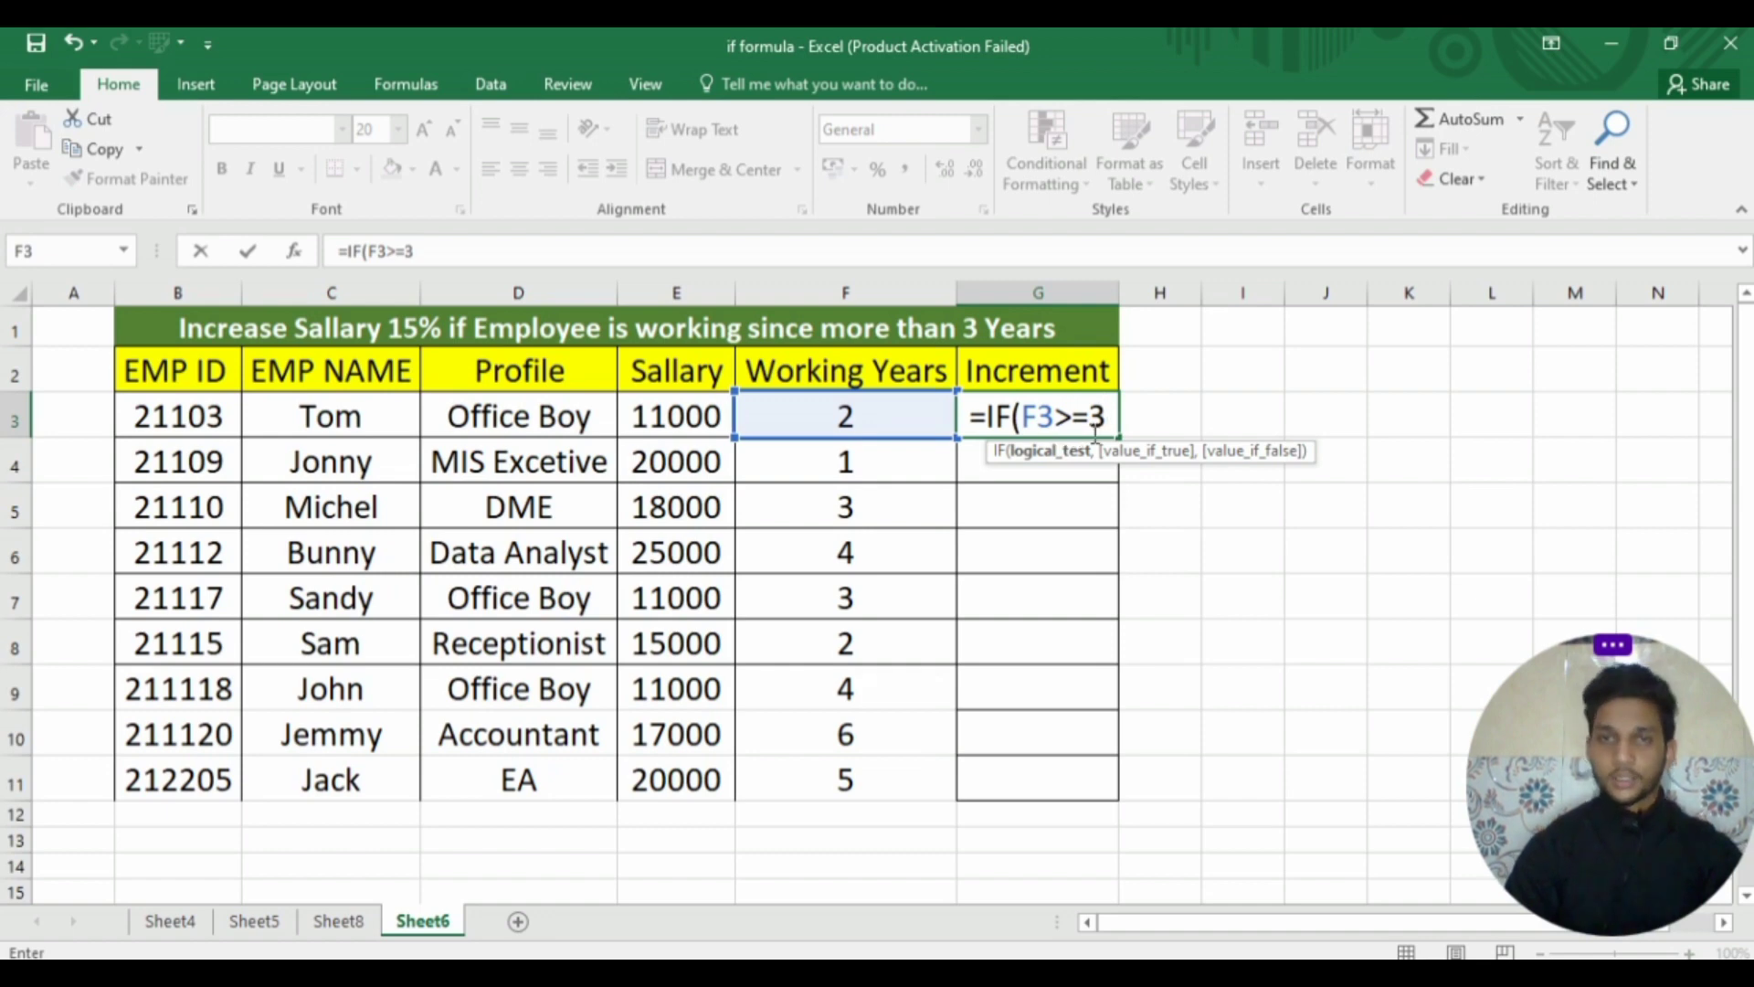
pyautogui.write(',')
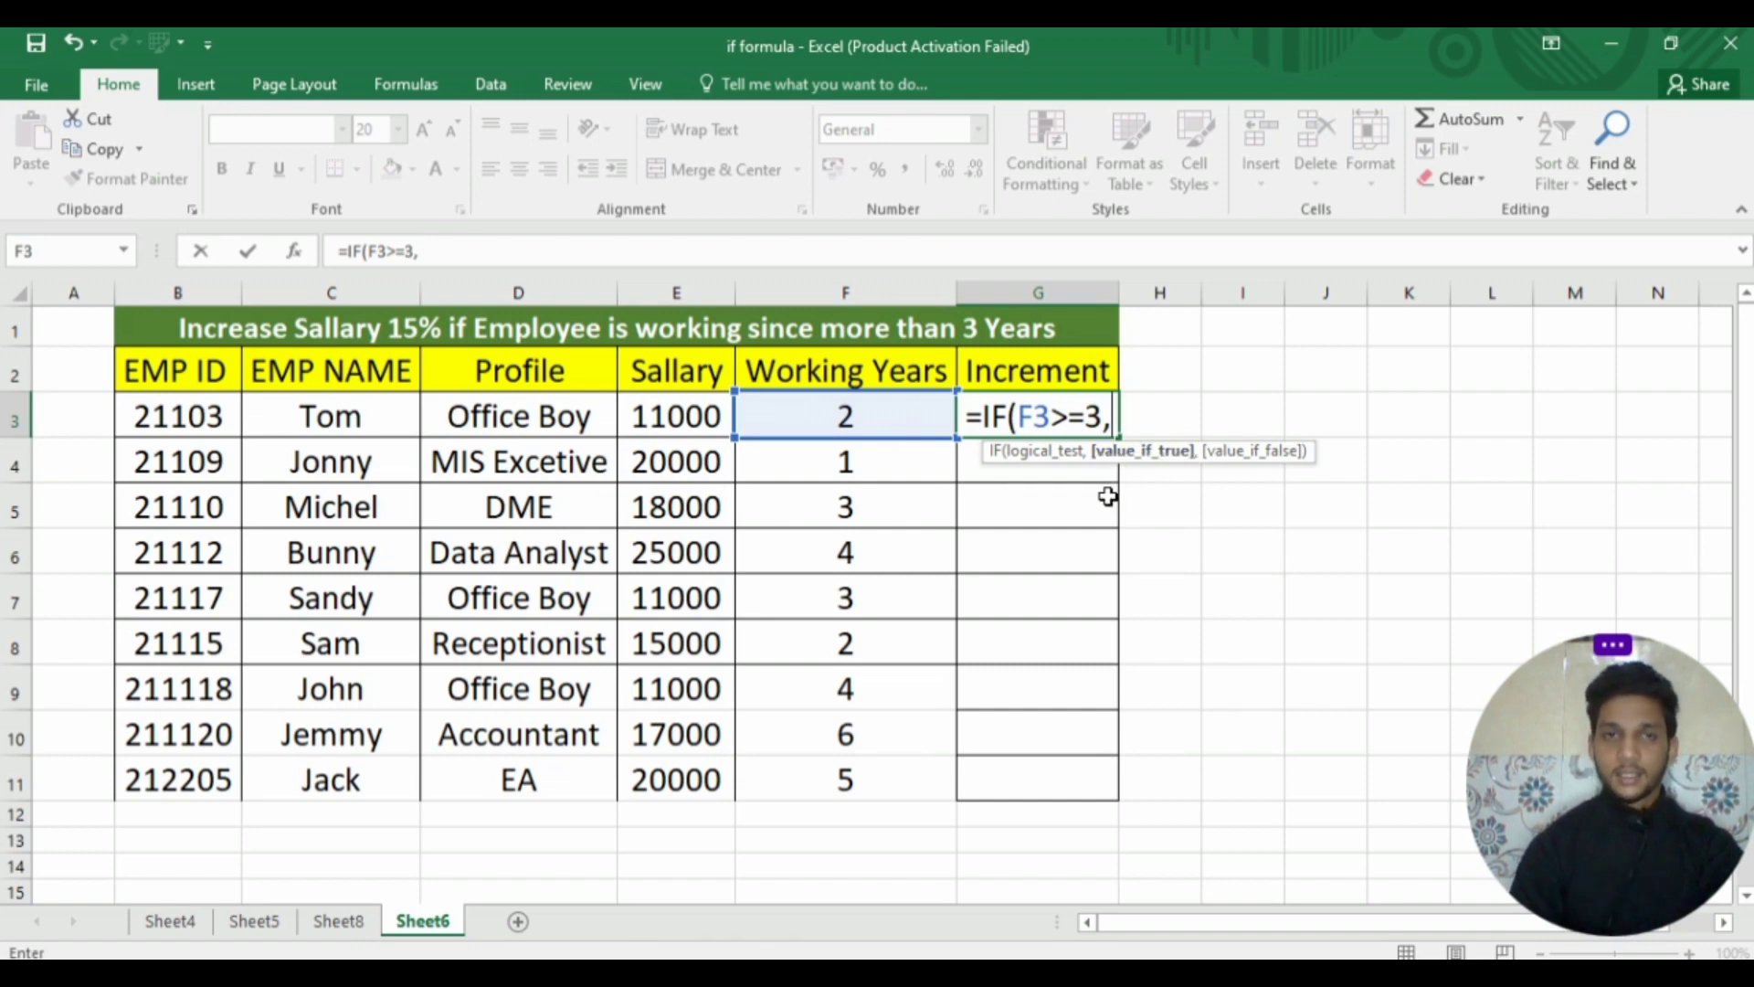
# Enter E3+E3*15% as the value if true in G3's IF formula to add 15% to the salary.
pyautogui.click(681, 411)
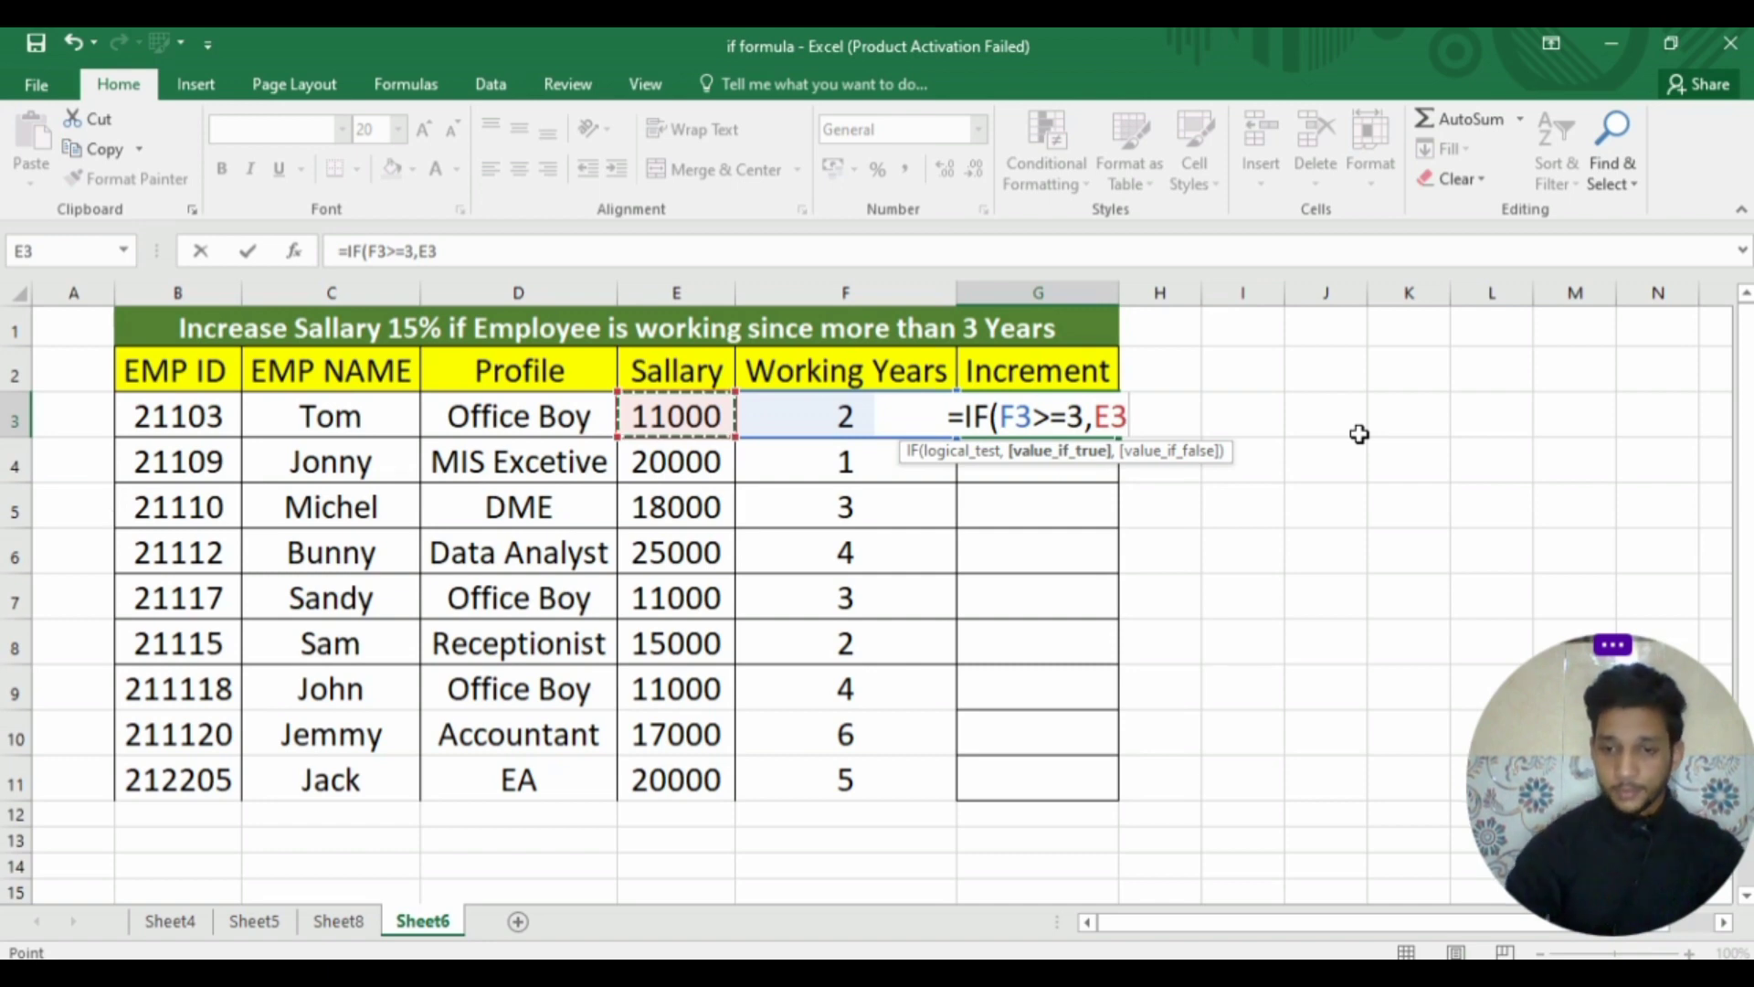
pyautogui.write('=')
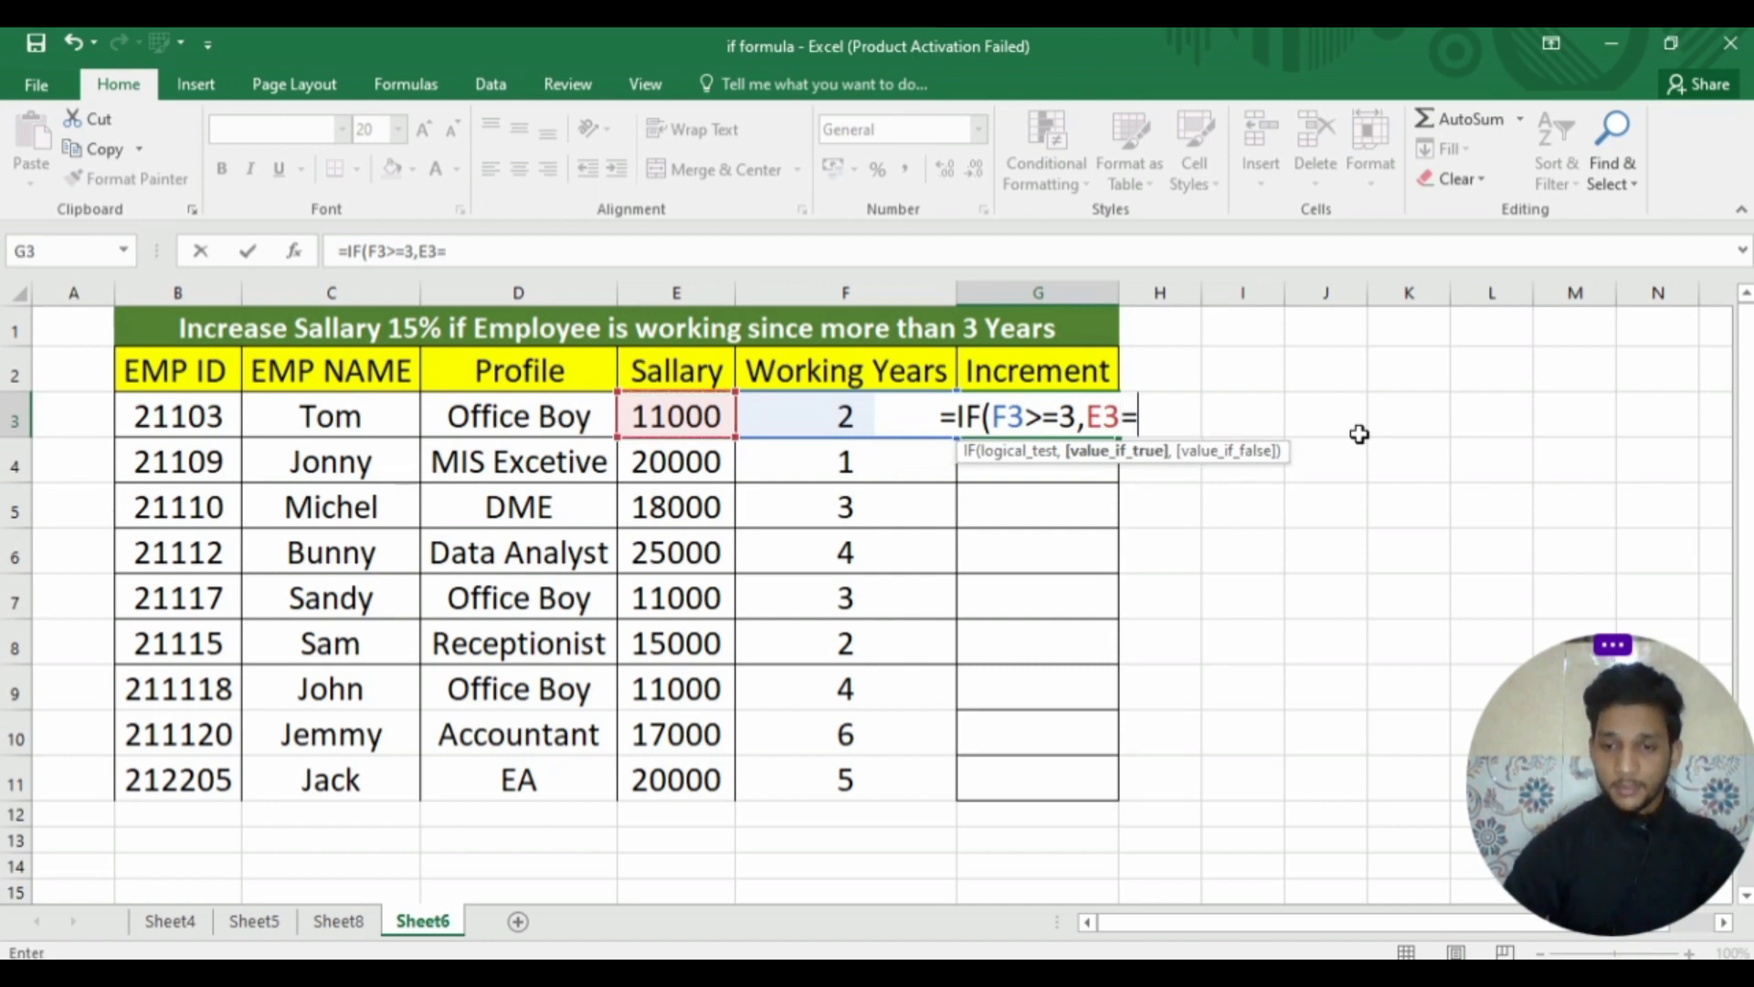
pyautogui.press('BackSpace')
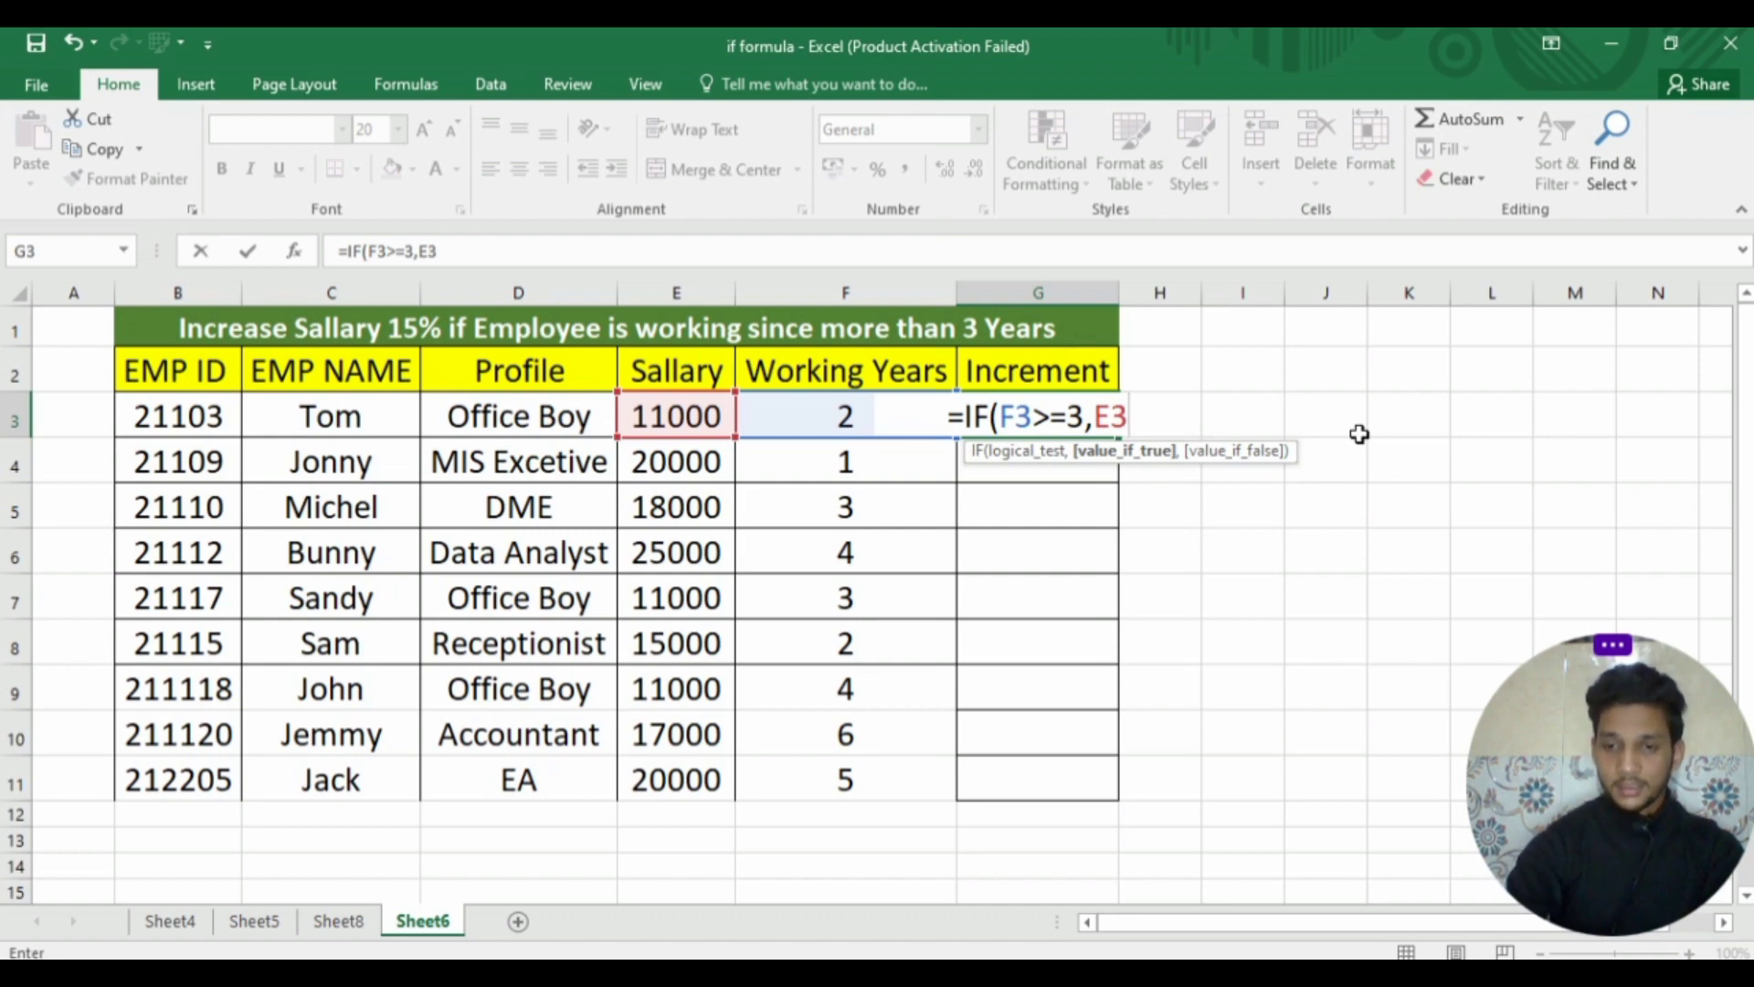
pyautogui.write('=')
pyautogui.press('BackSpace')
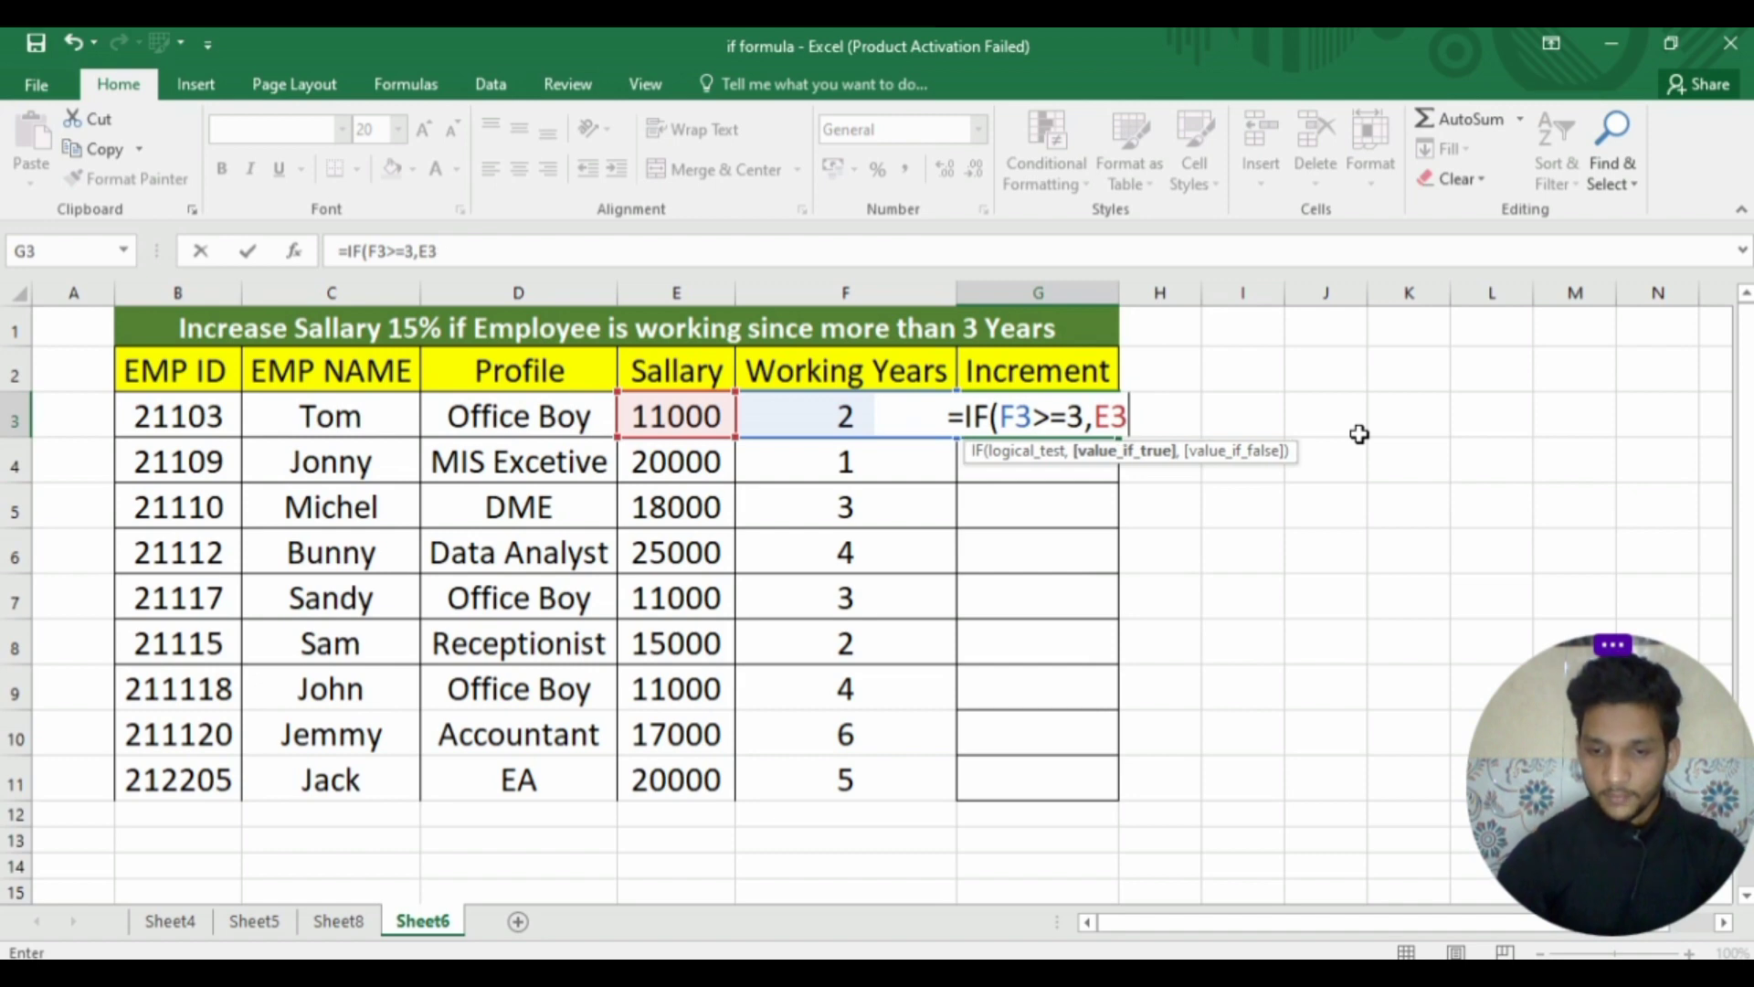
pyautogui.write('+')
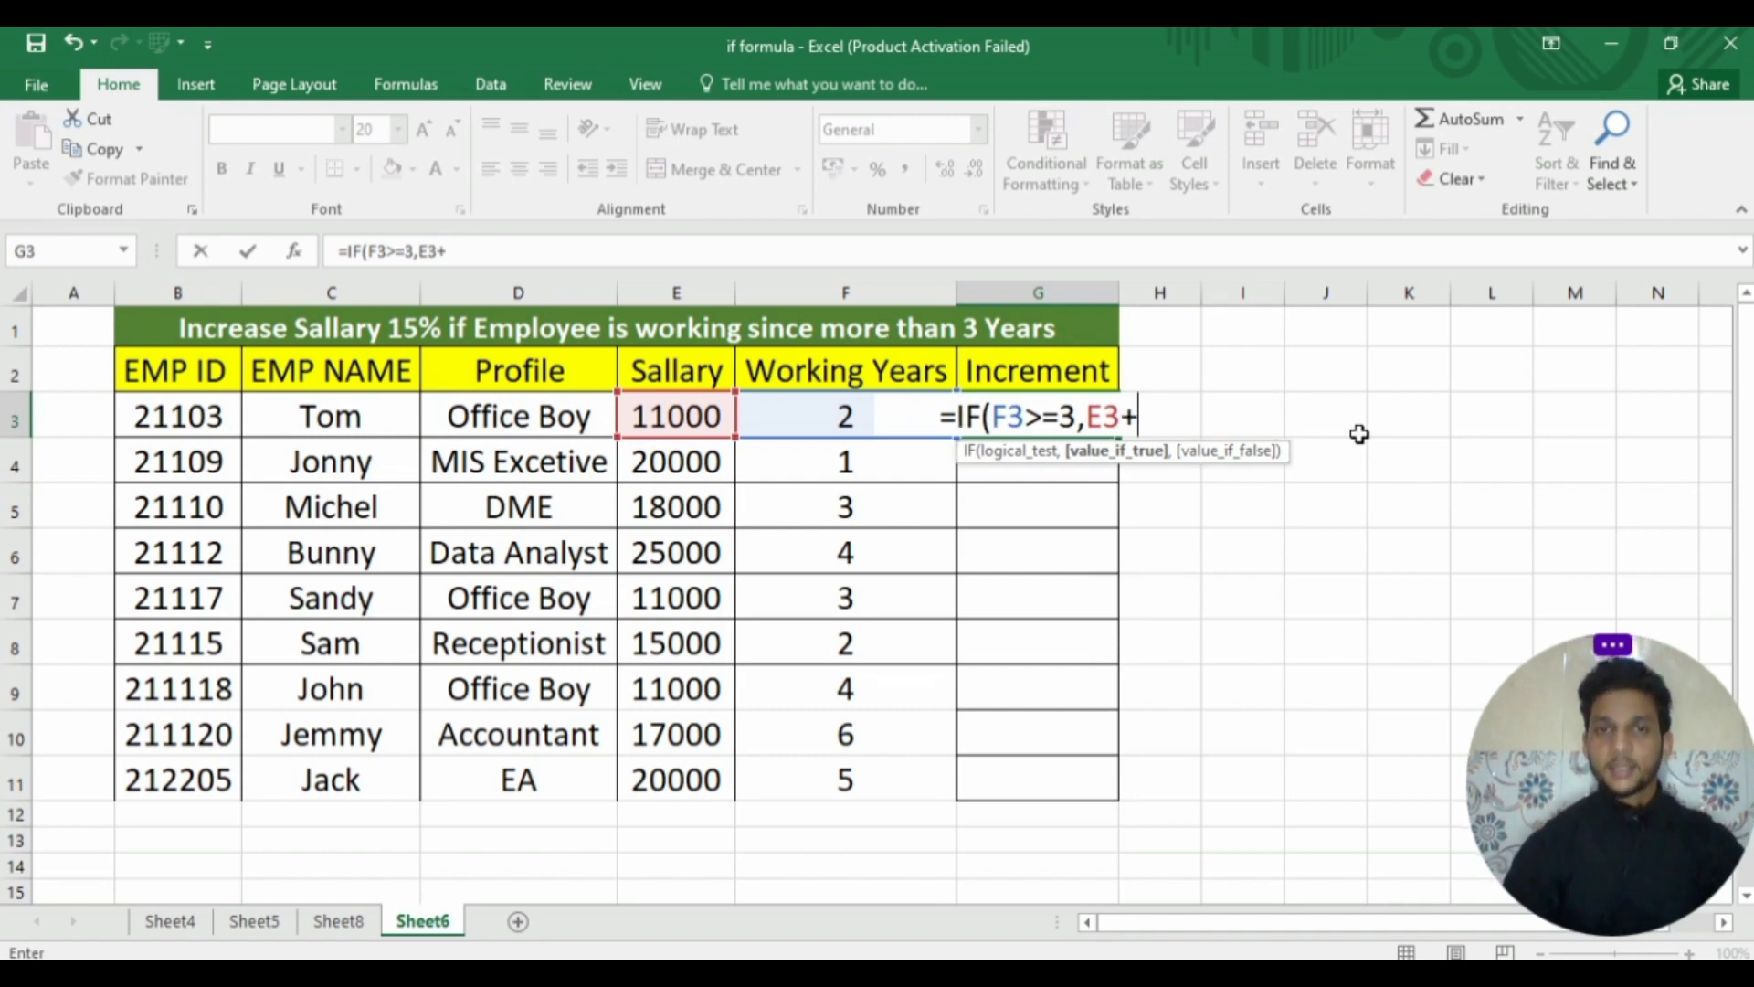
pyautogui.click(677, 420)
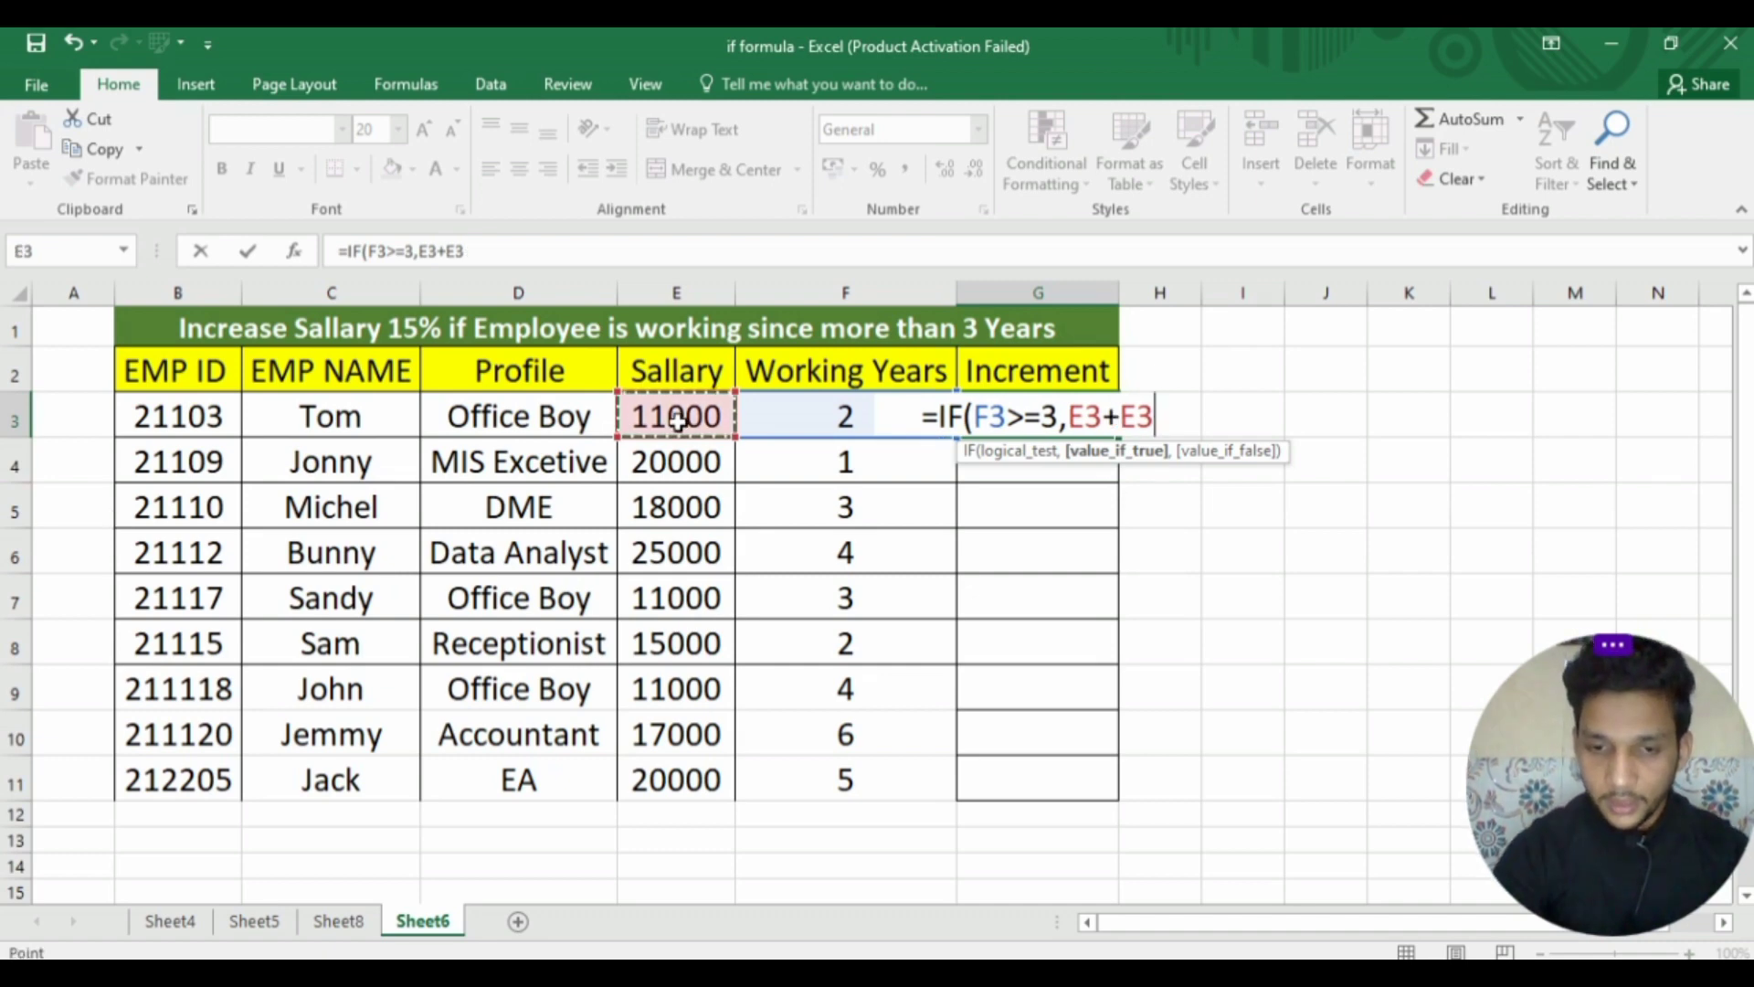
pyautogui.write('*')
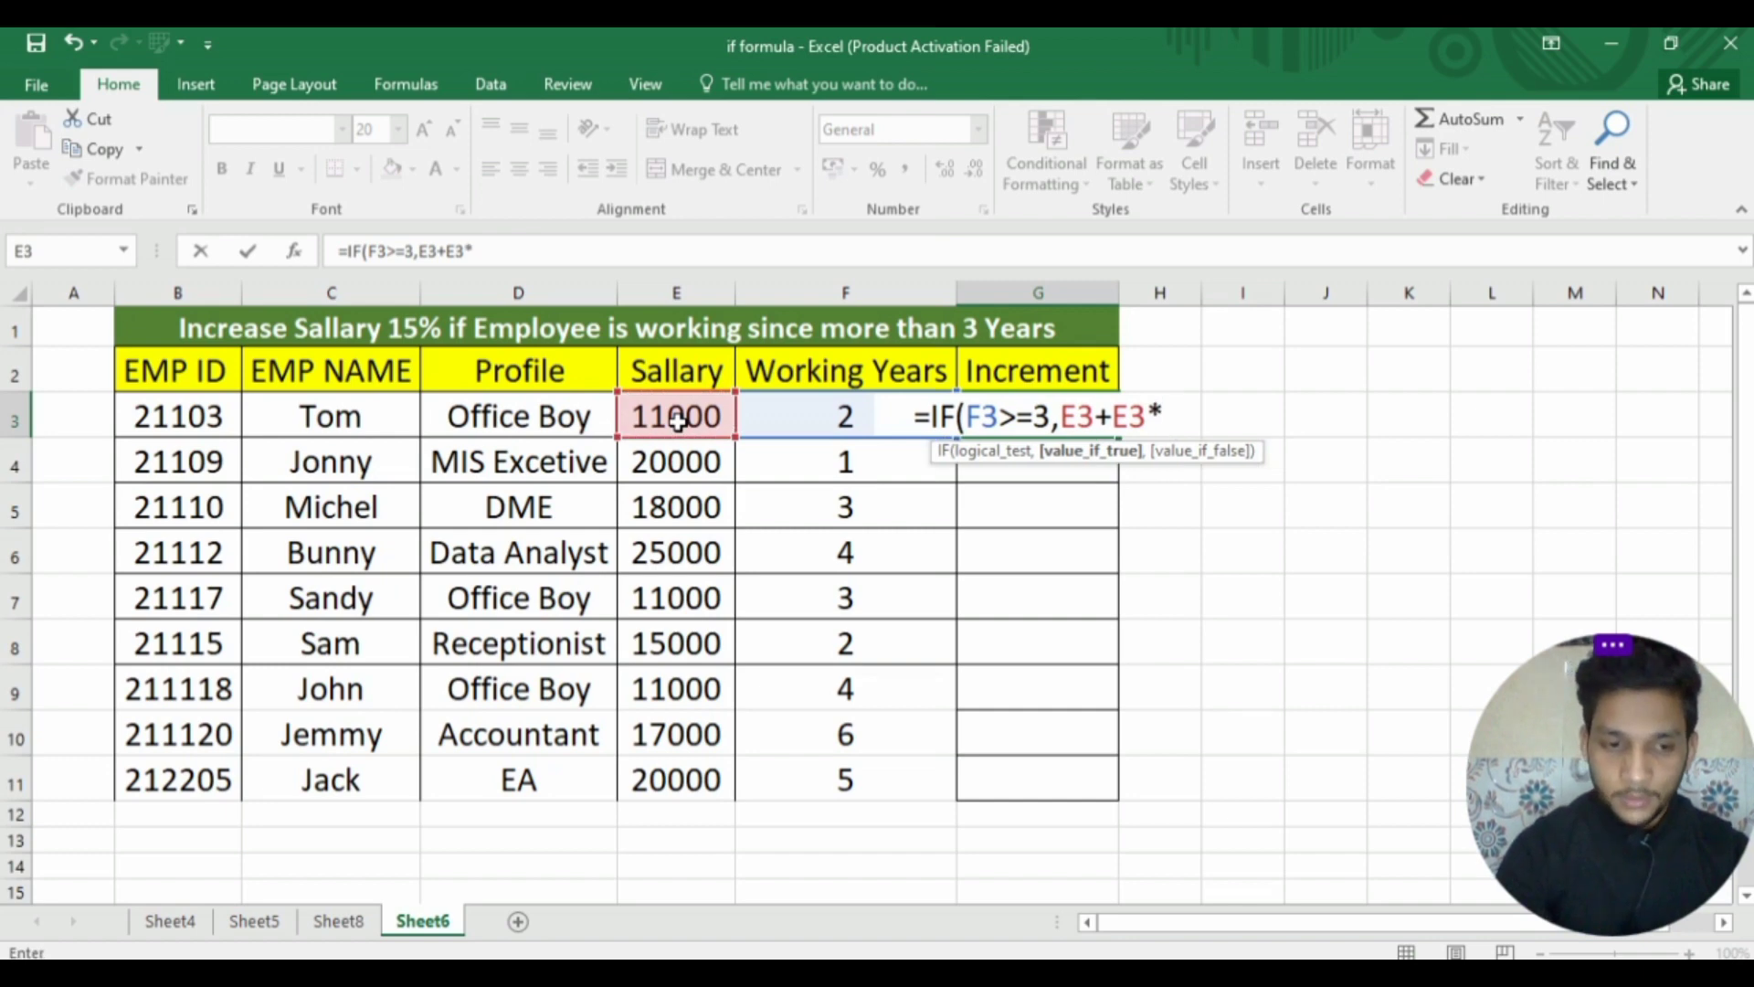
pyautogui.write('15')
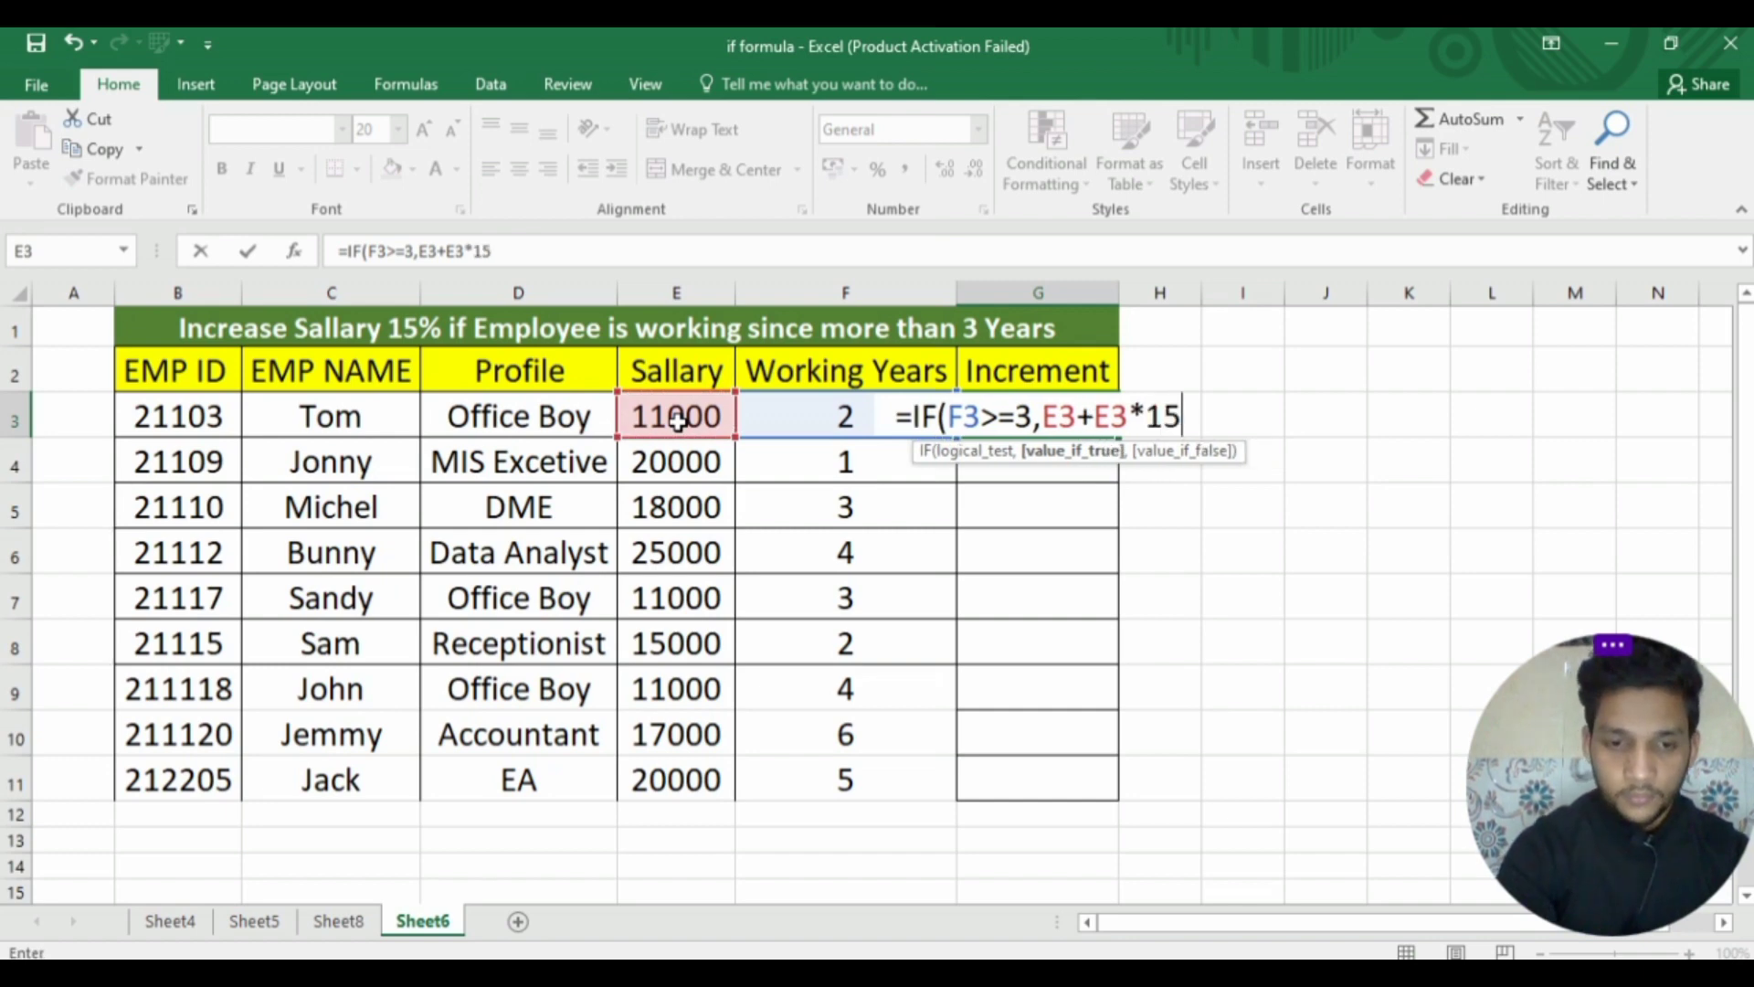
pyautogui.write('%')
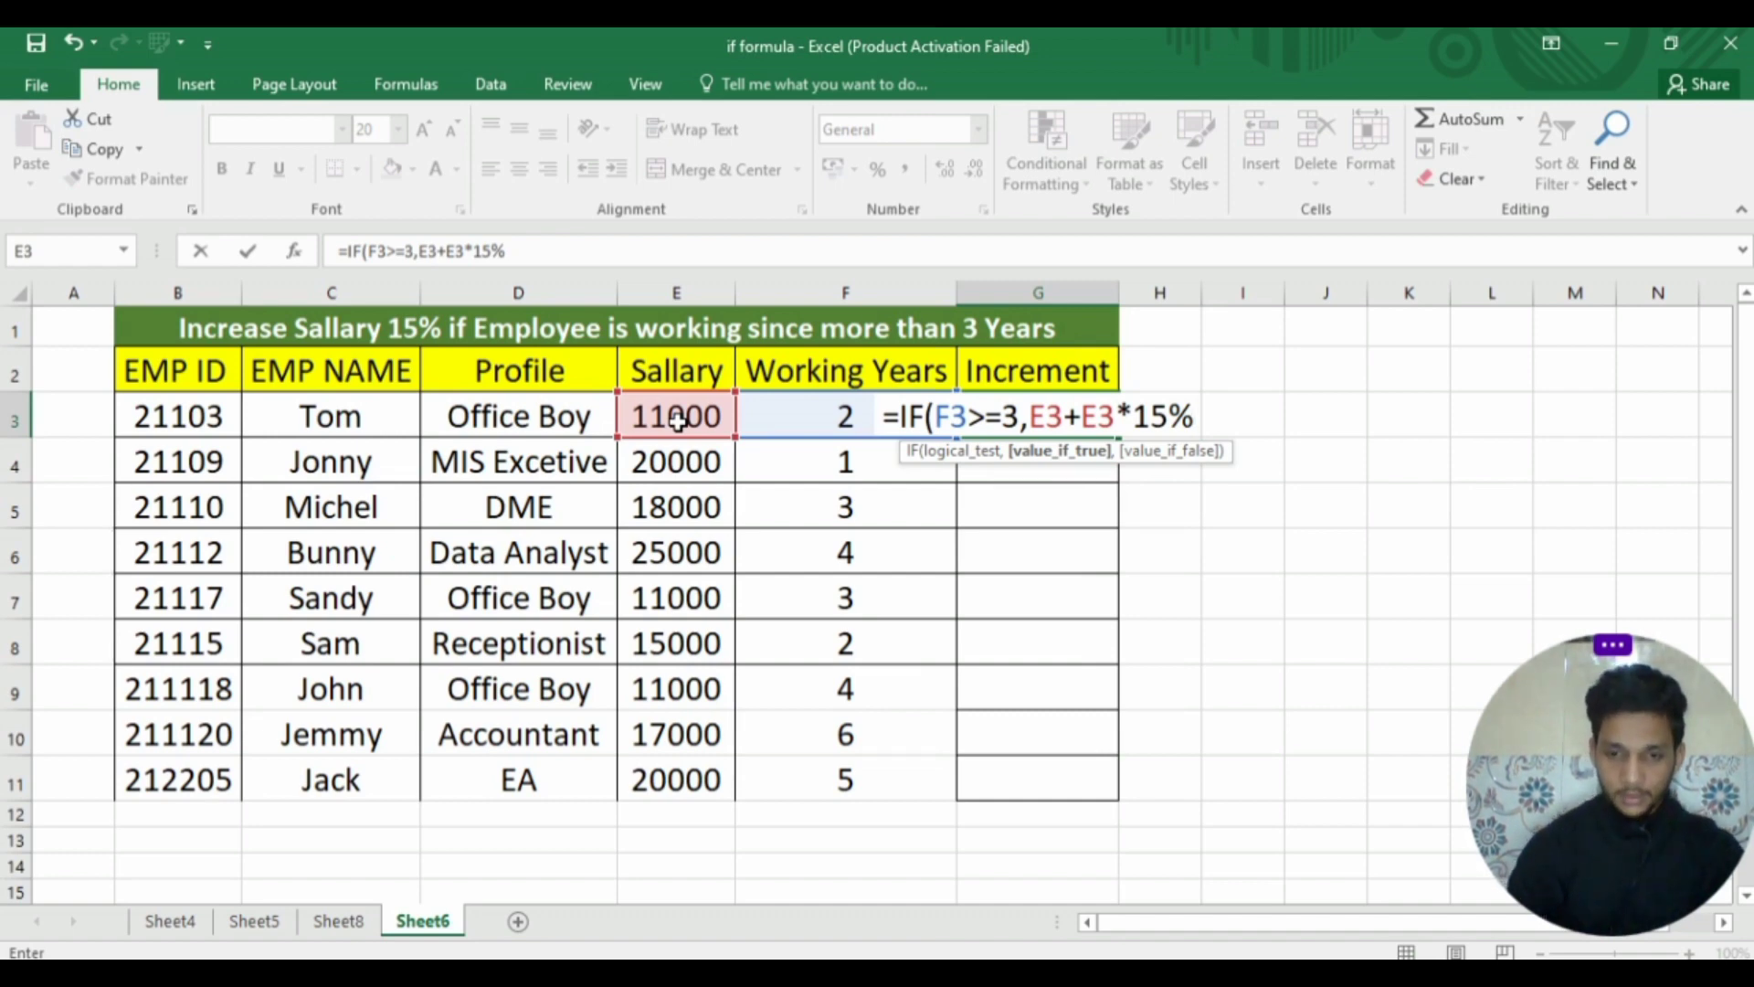
# Complete the G3 formula with E3 as the value if false, and fill it down through G11 for the remaining employees.
pyautogui.write(',')
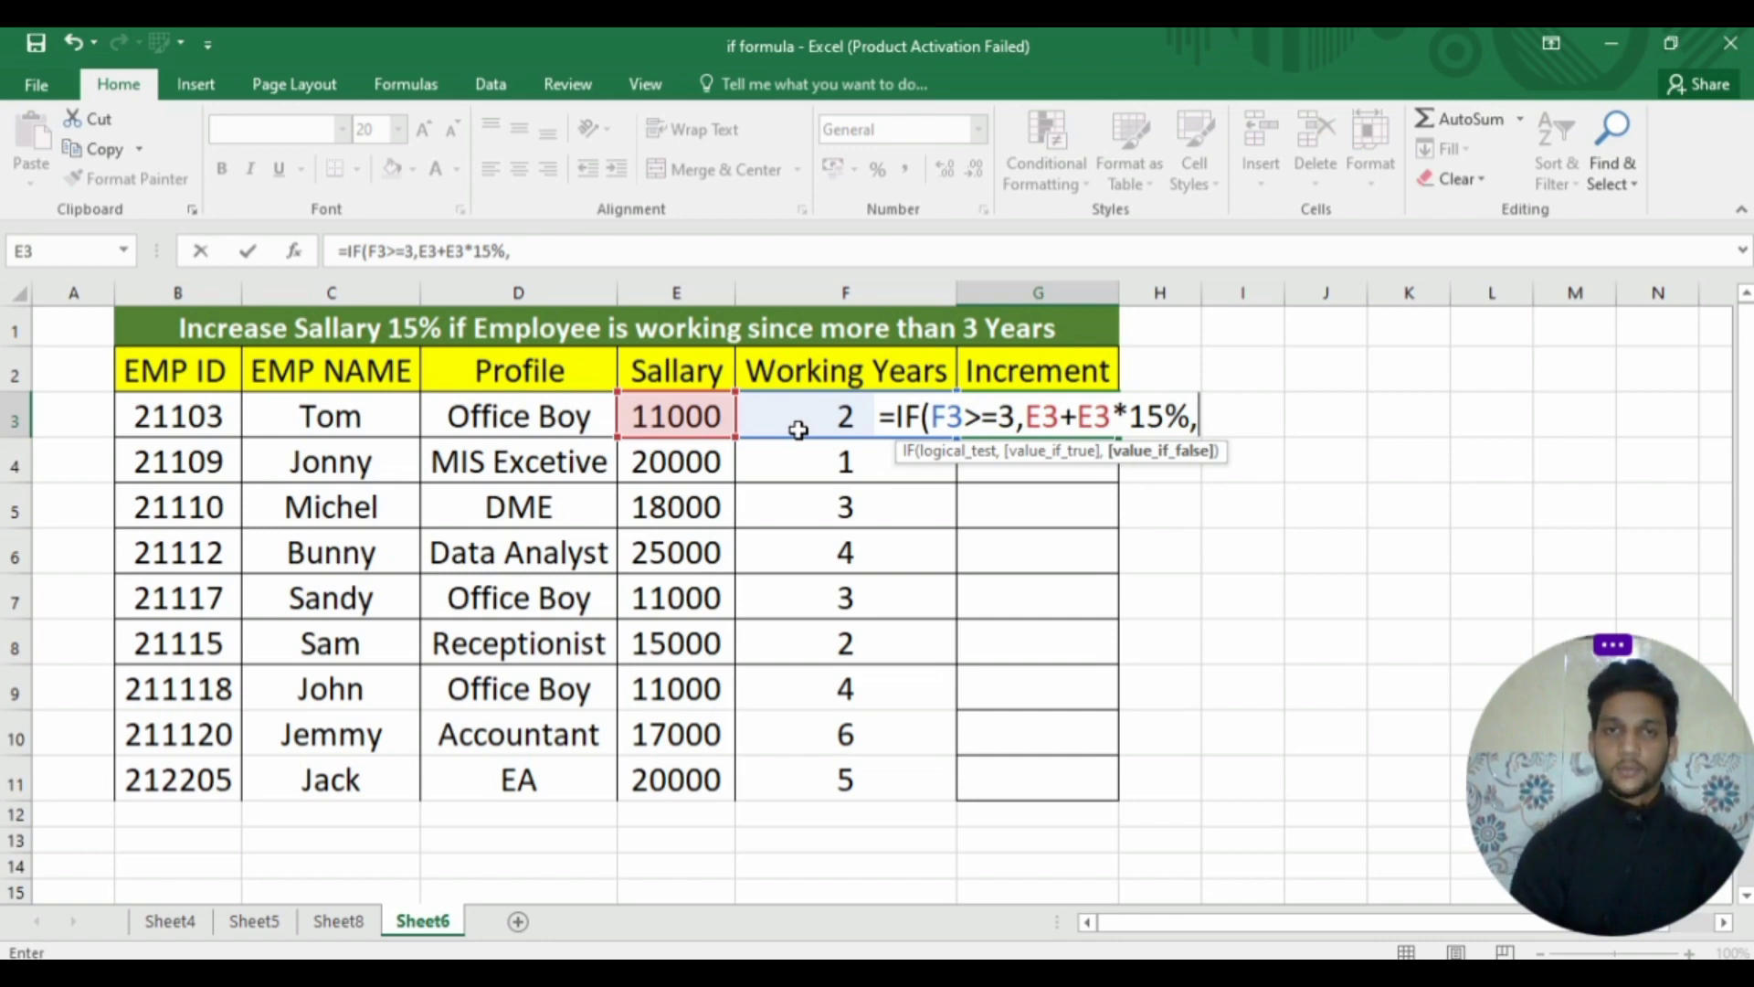
pyautogui.click(690, 422)
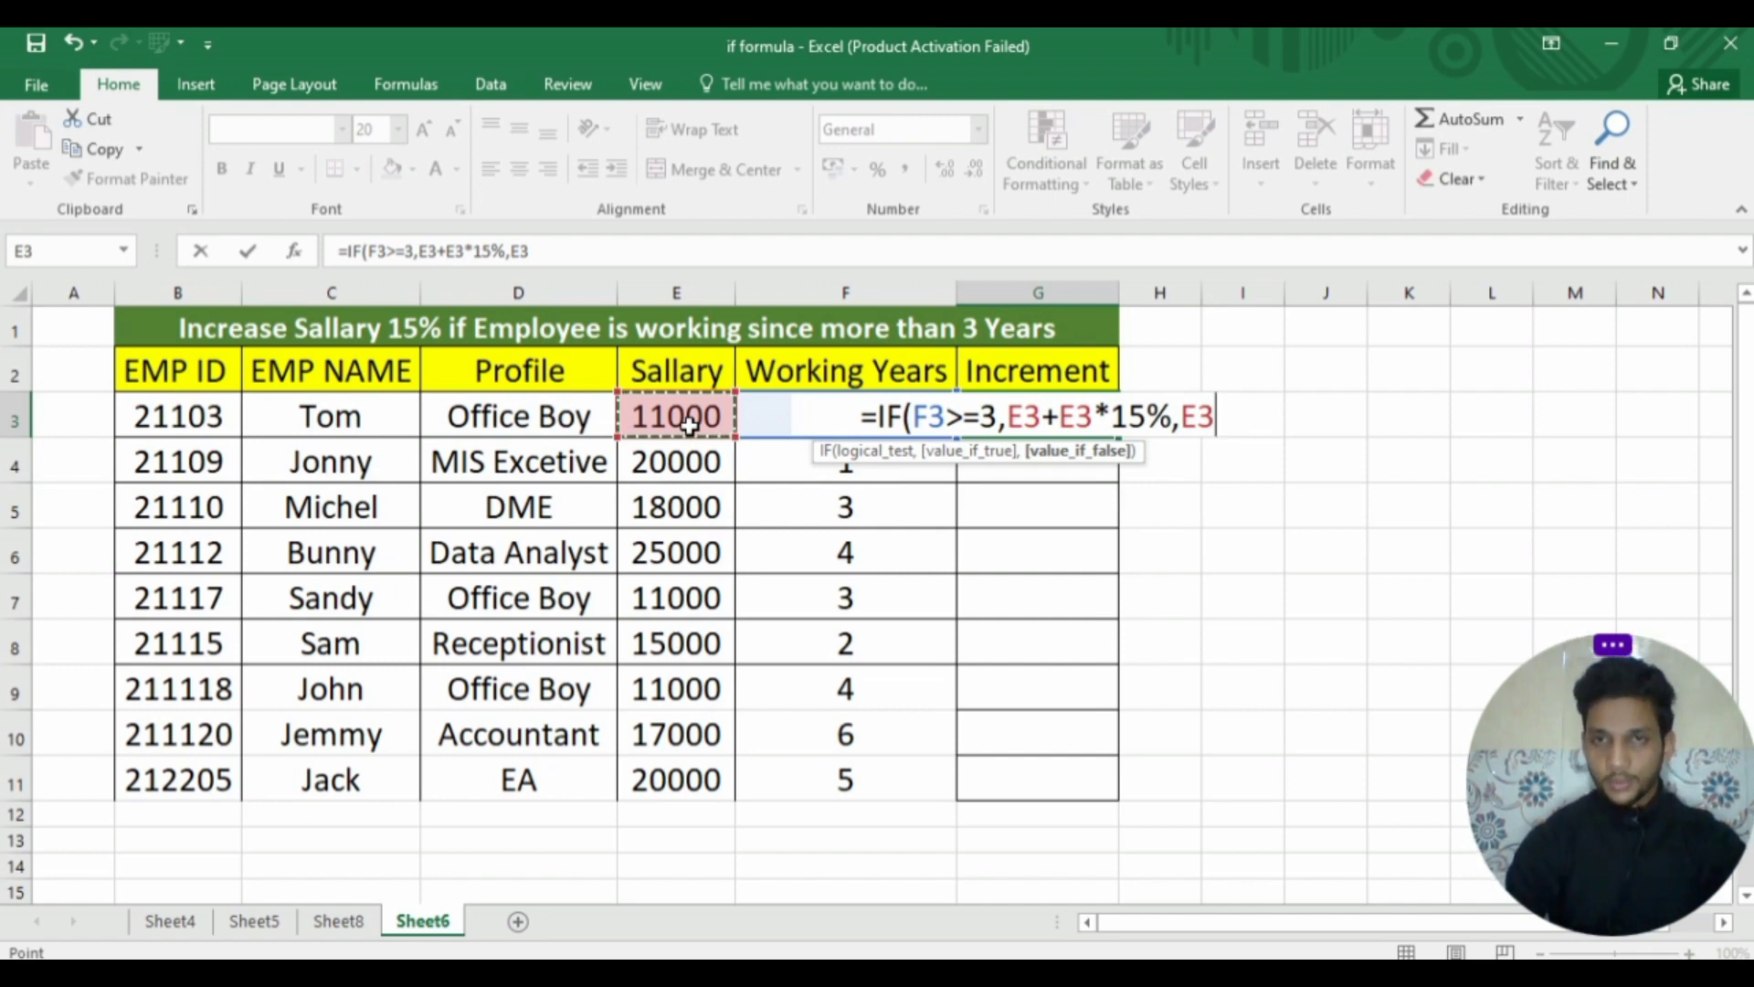
pyautogui.press('Return')
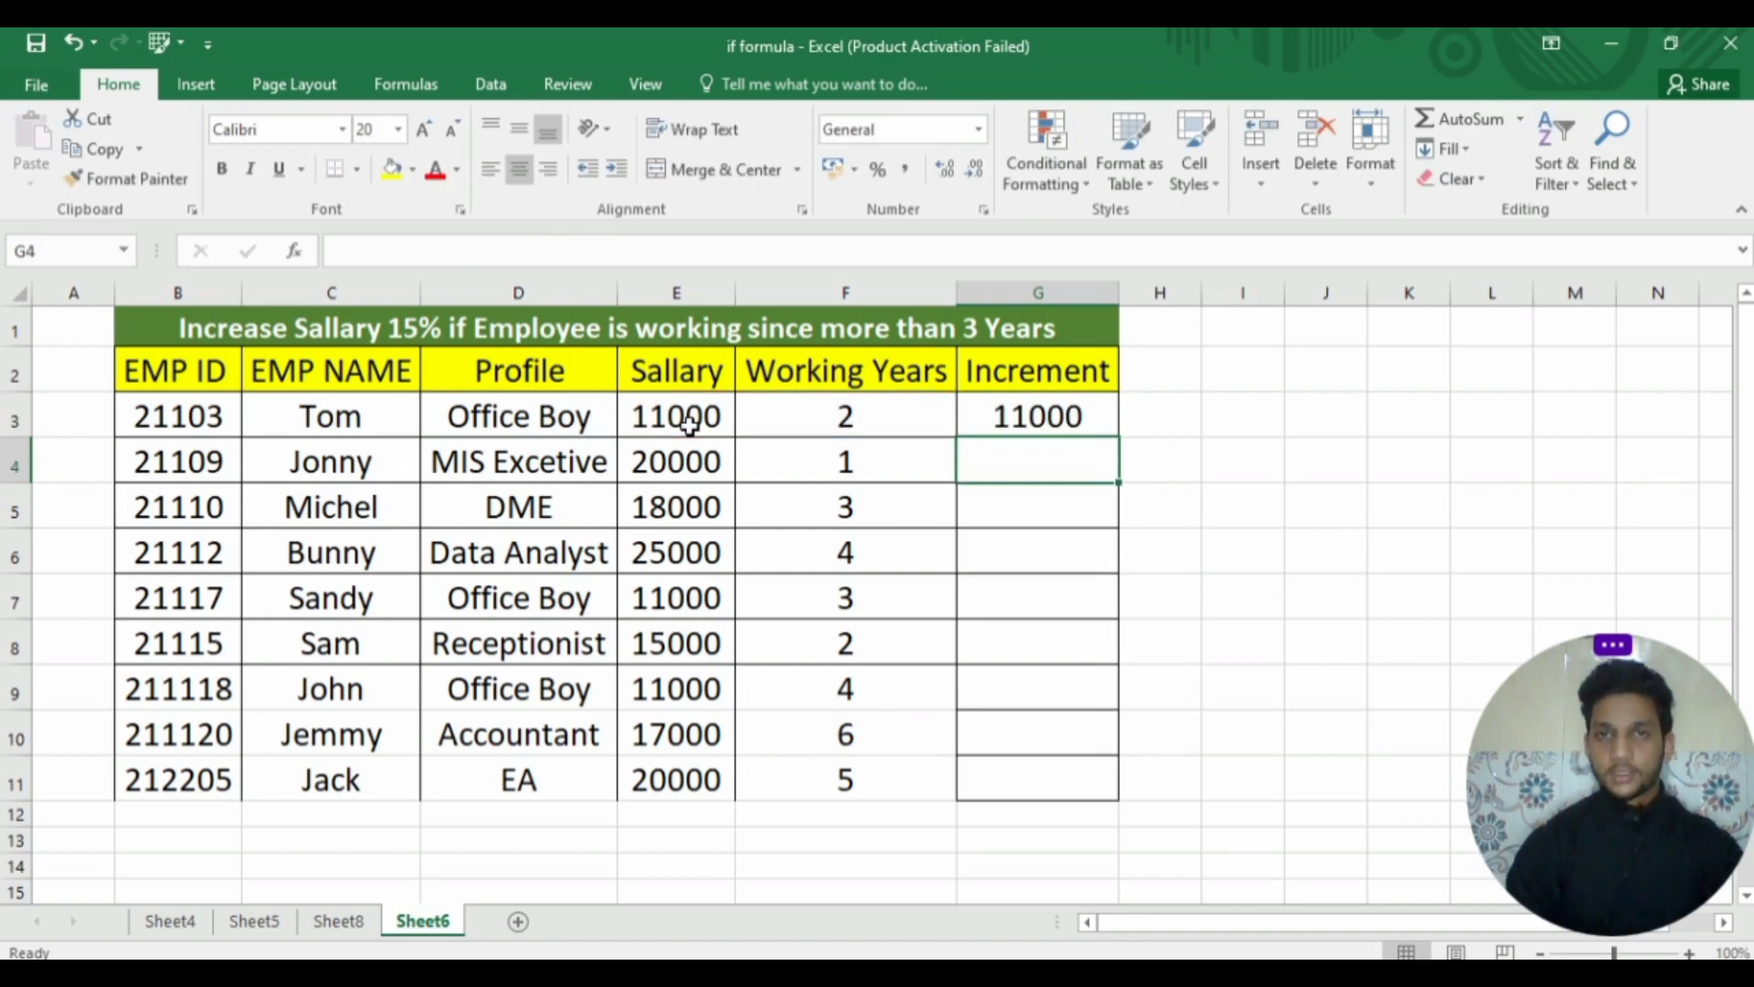
pyautogui.click(1001, 415)
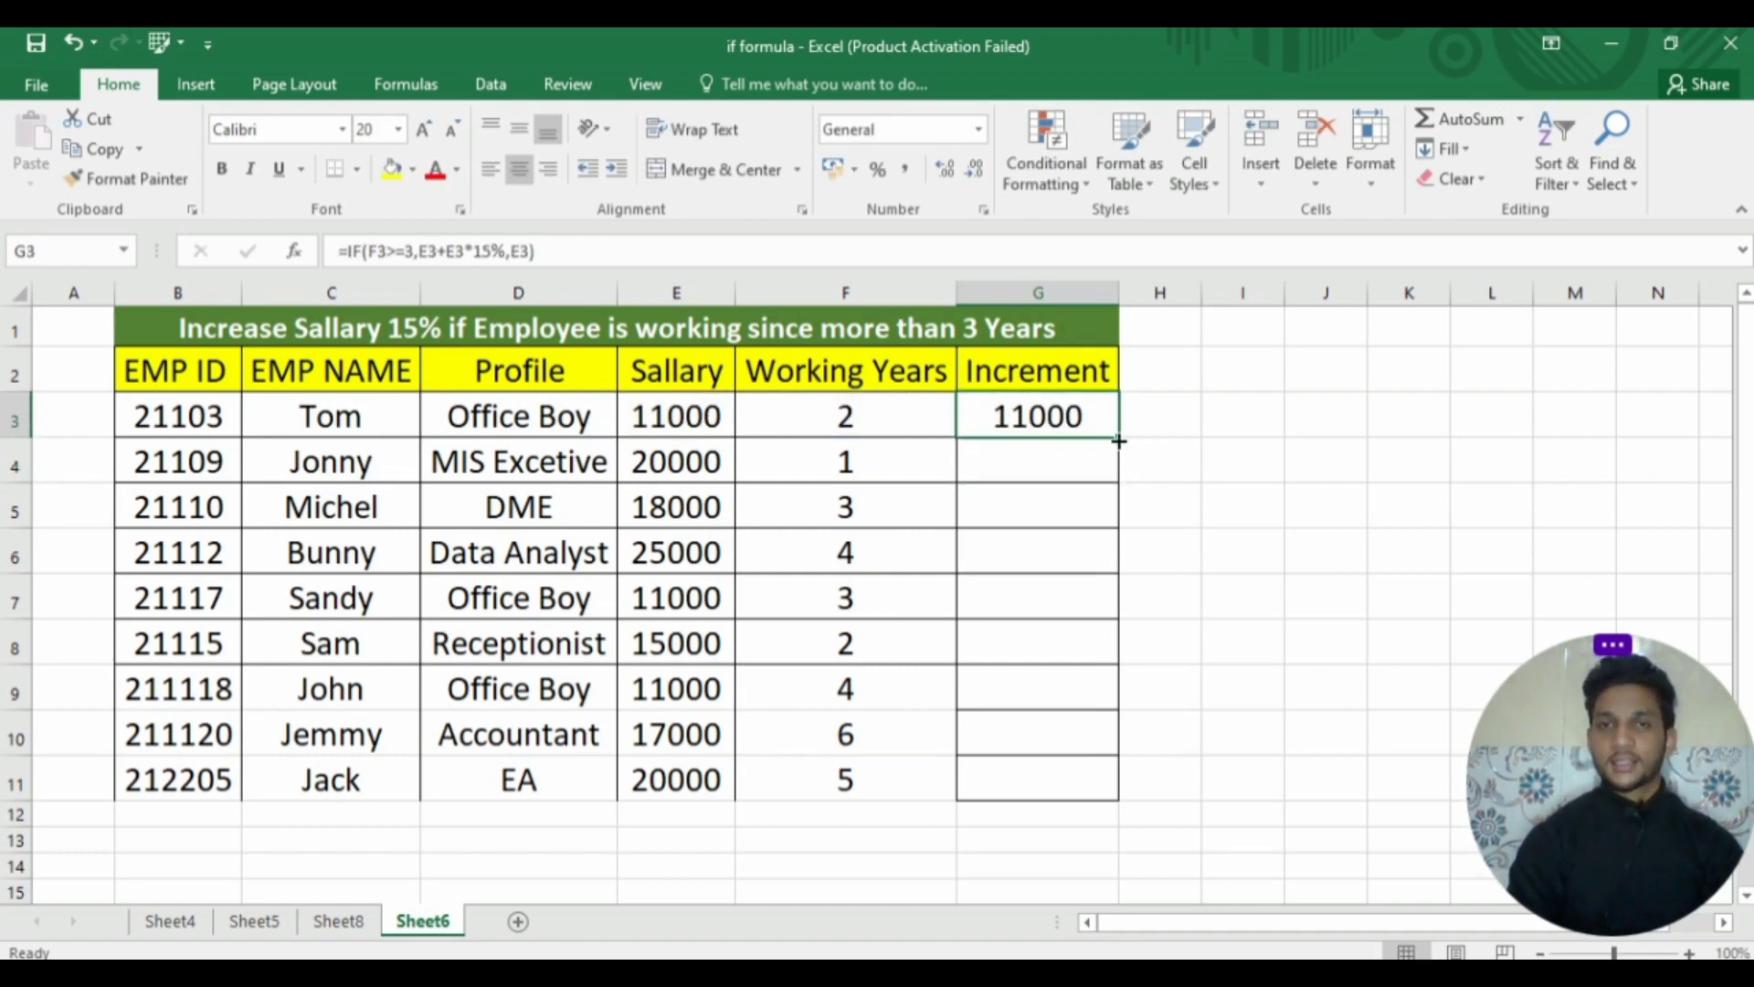
pyautogui.moveTo(1118, 439); pyautogui.dragTo(1106, 787)
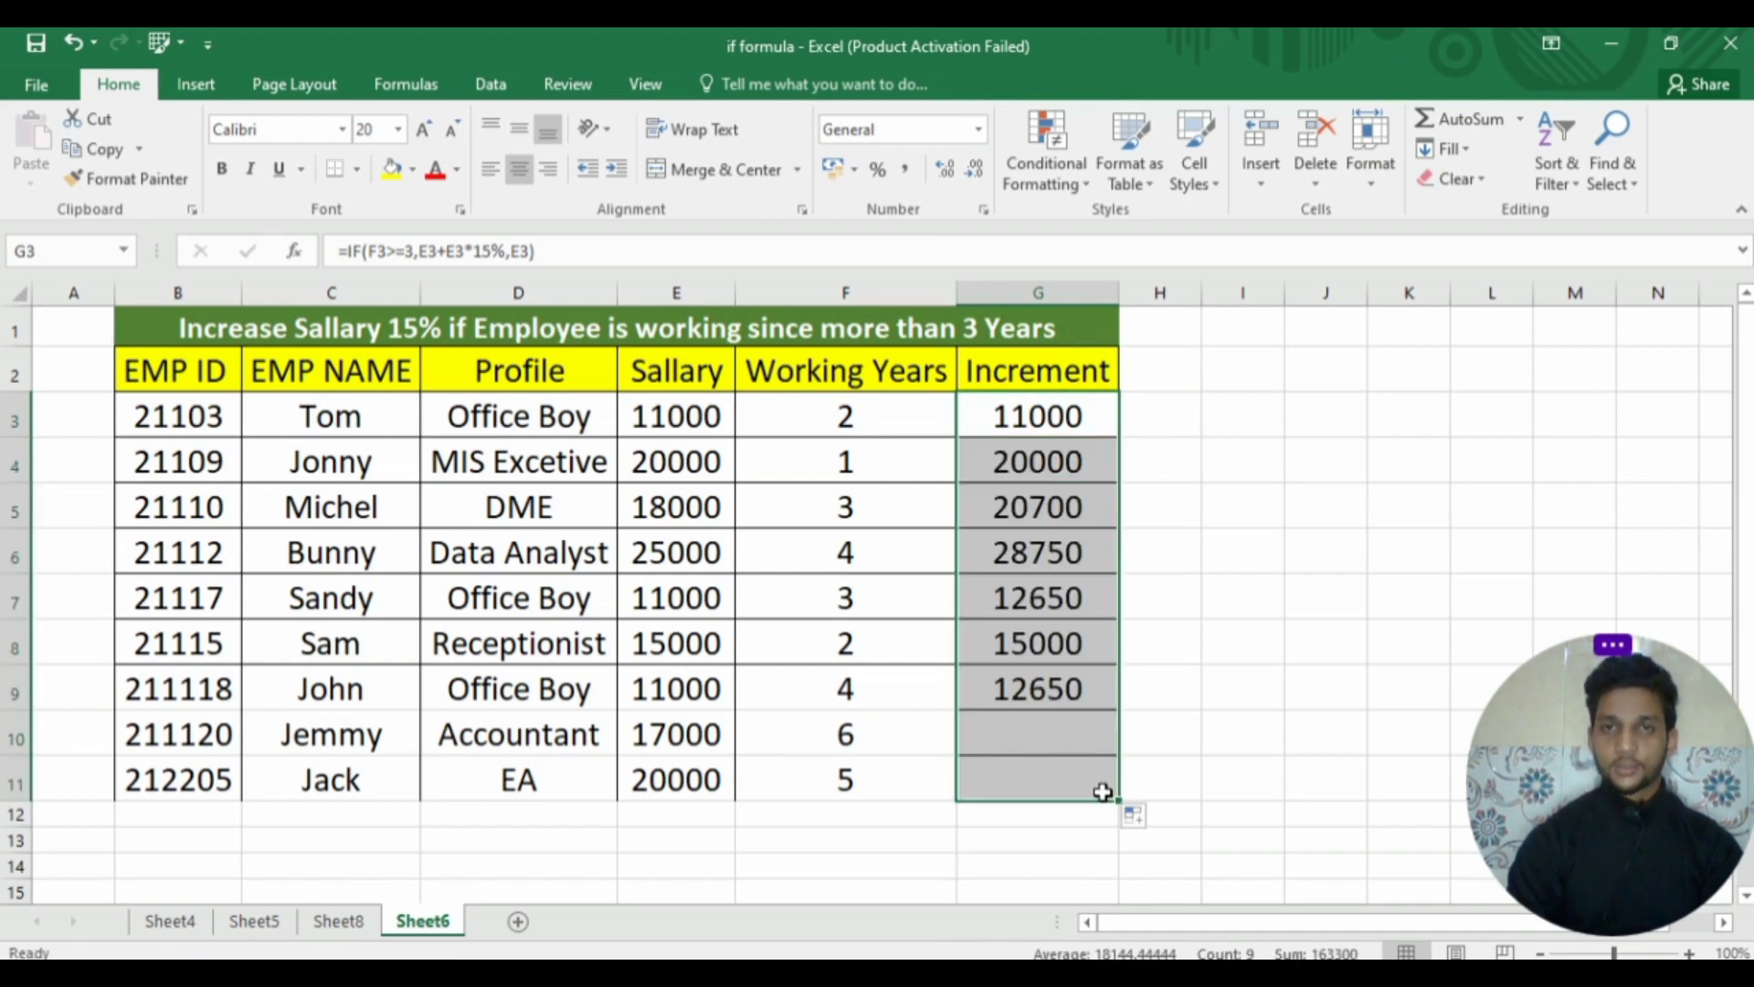
# Compare the salaries and working years with the Increment results for the employees in rows 5, 8 and 10.
pyautogui.click(841, 503)
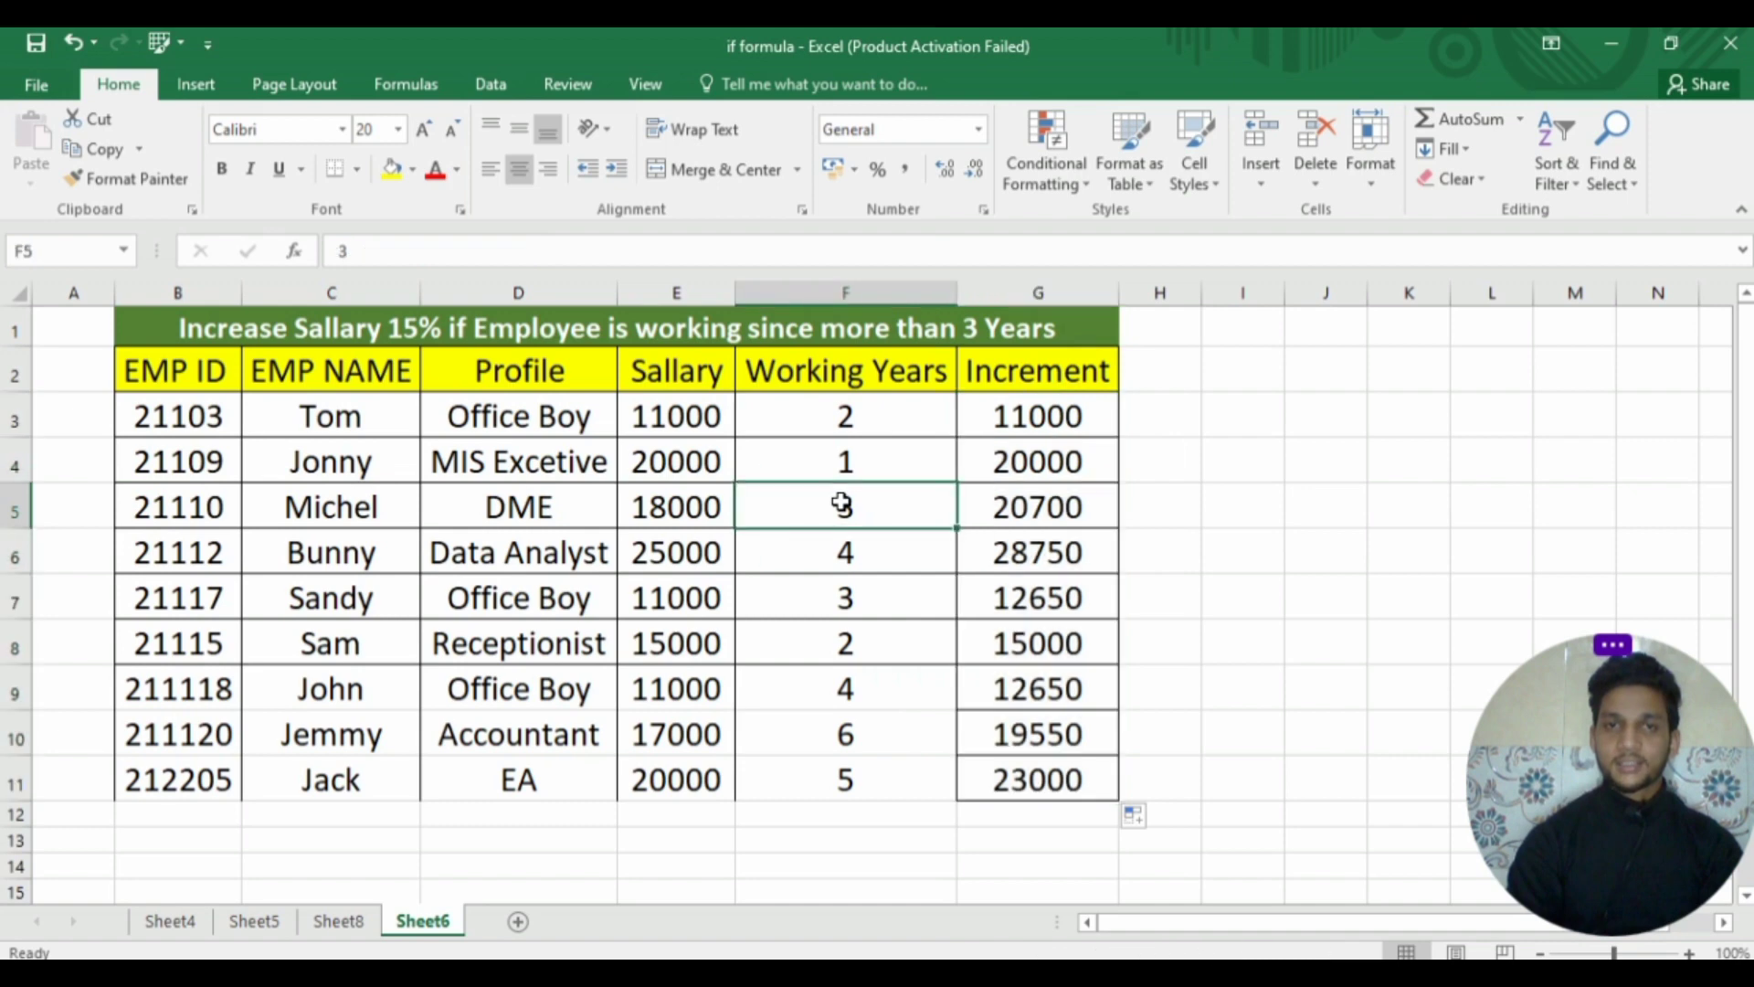
pyautogui.click(1050, 509)
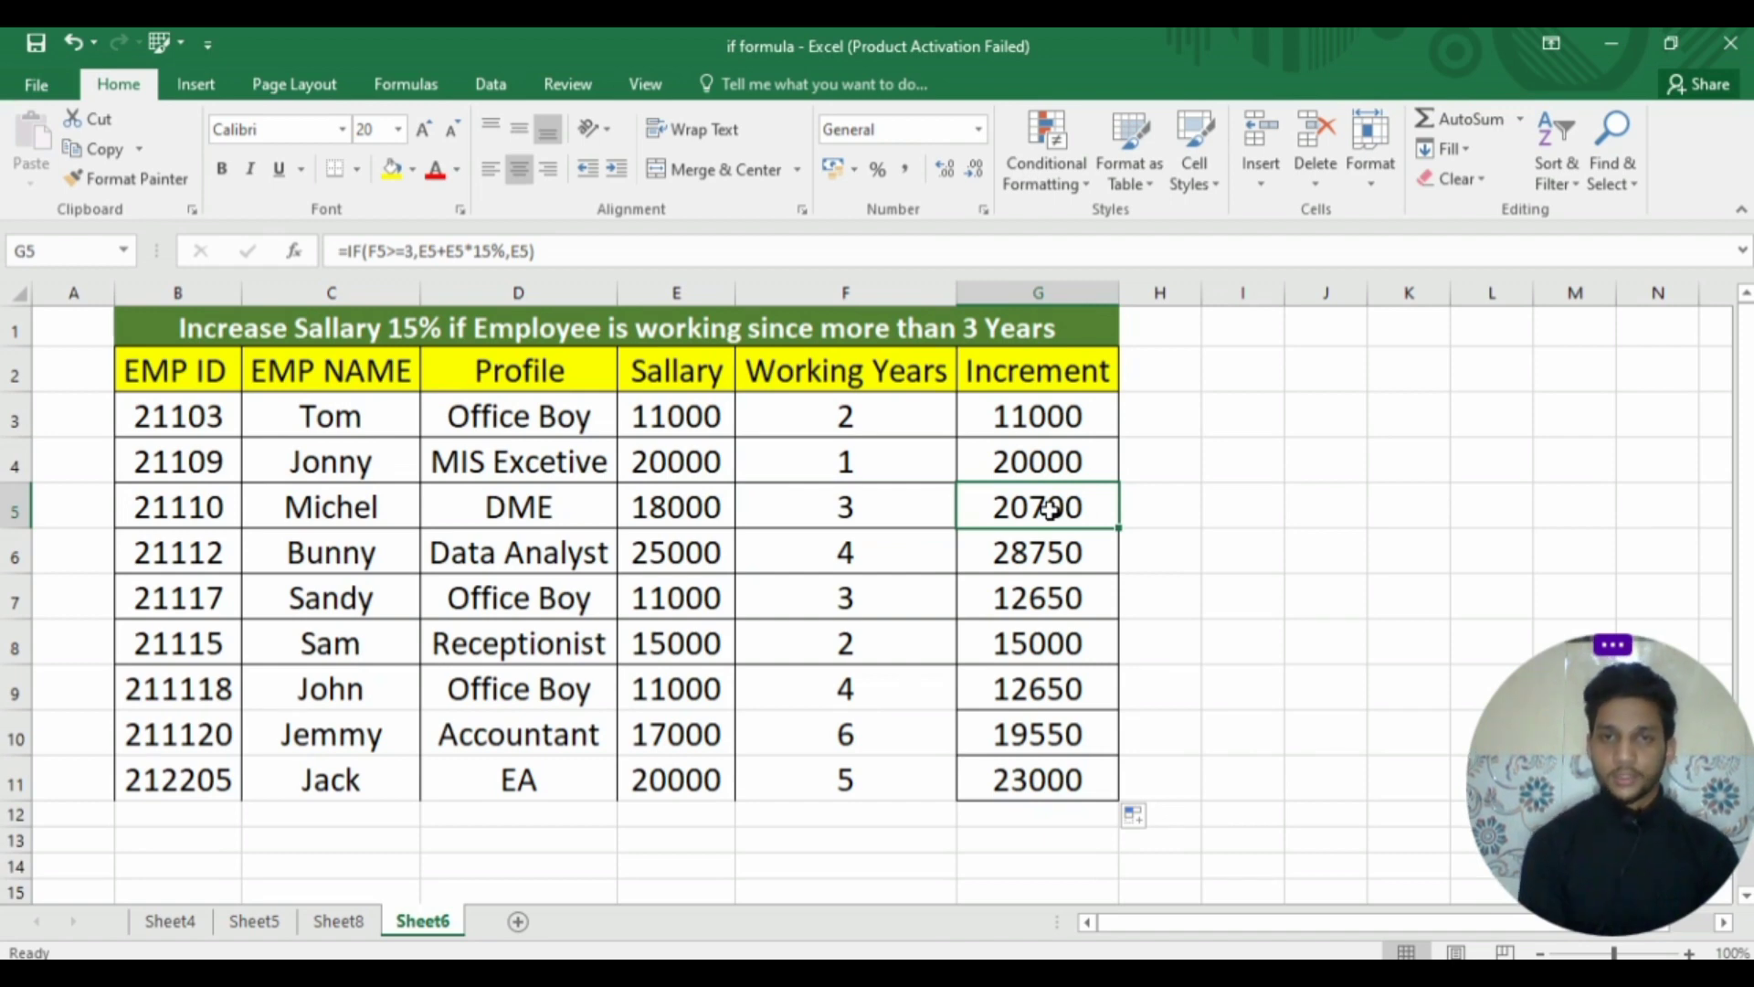
pyautogui.click(707, 519)
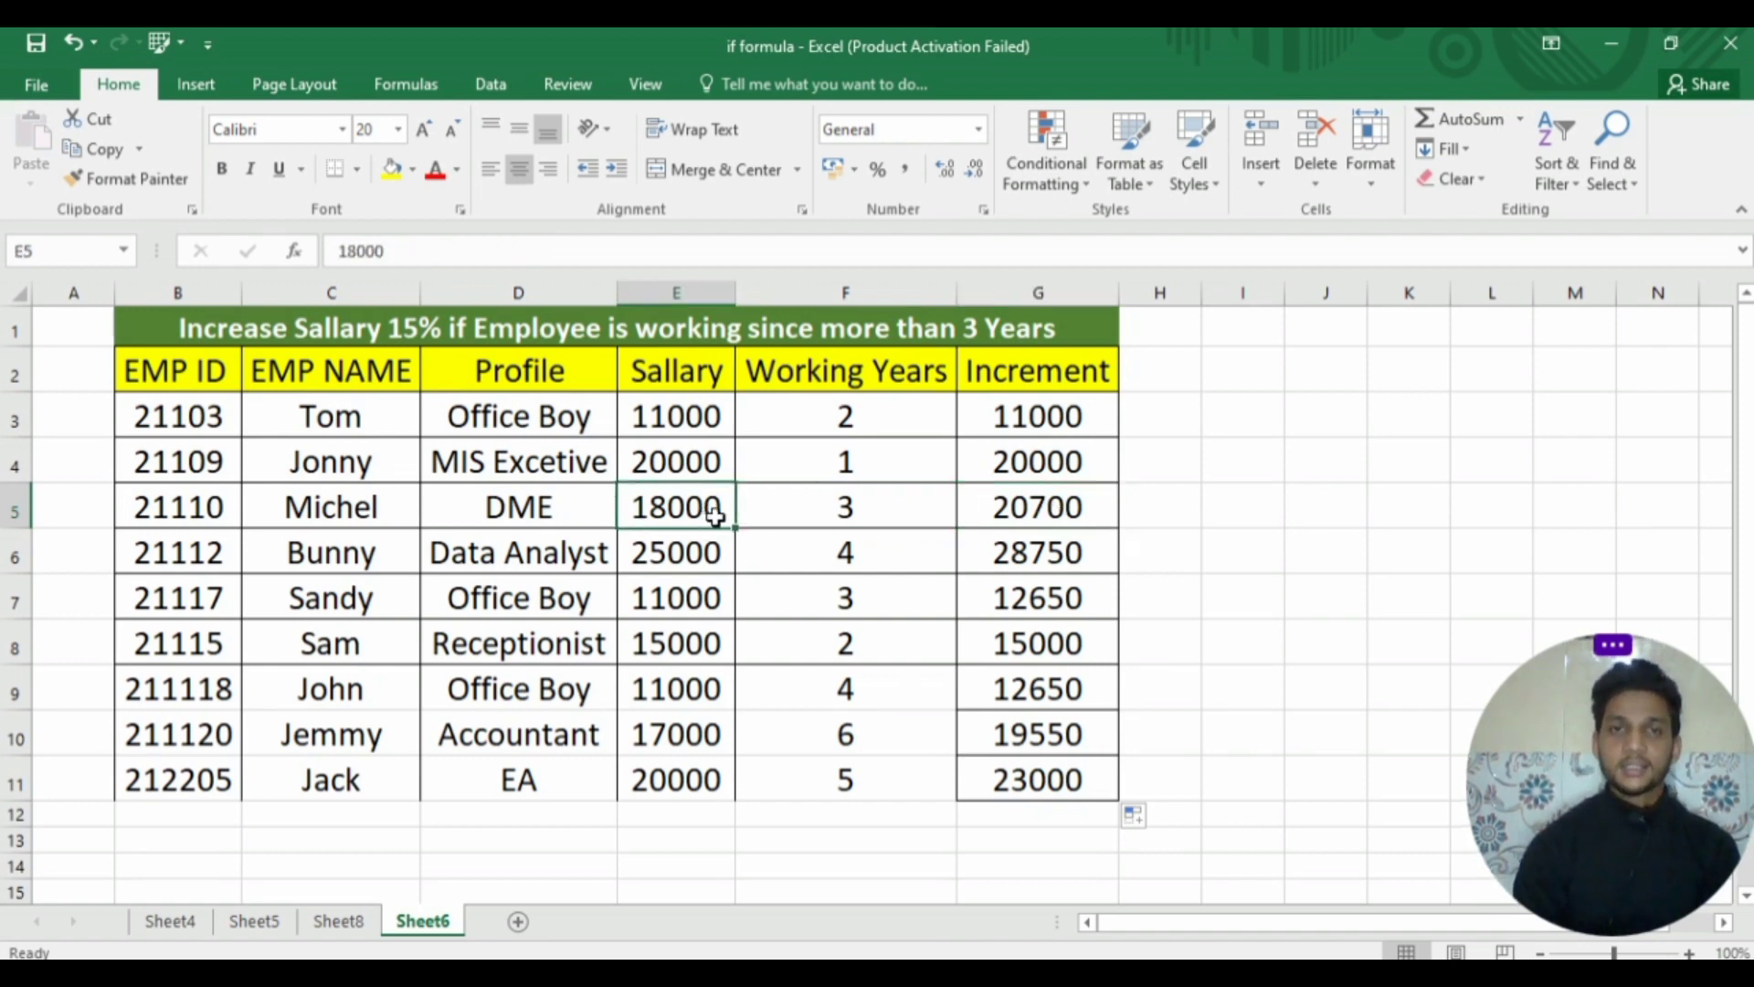
pyautogui.click(1076, 513)
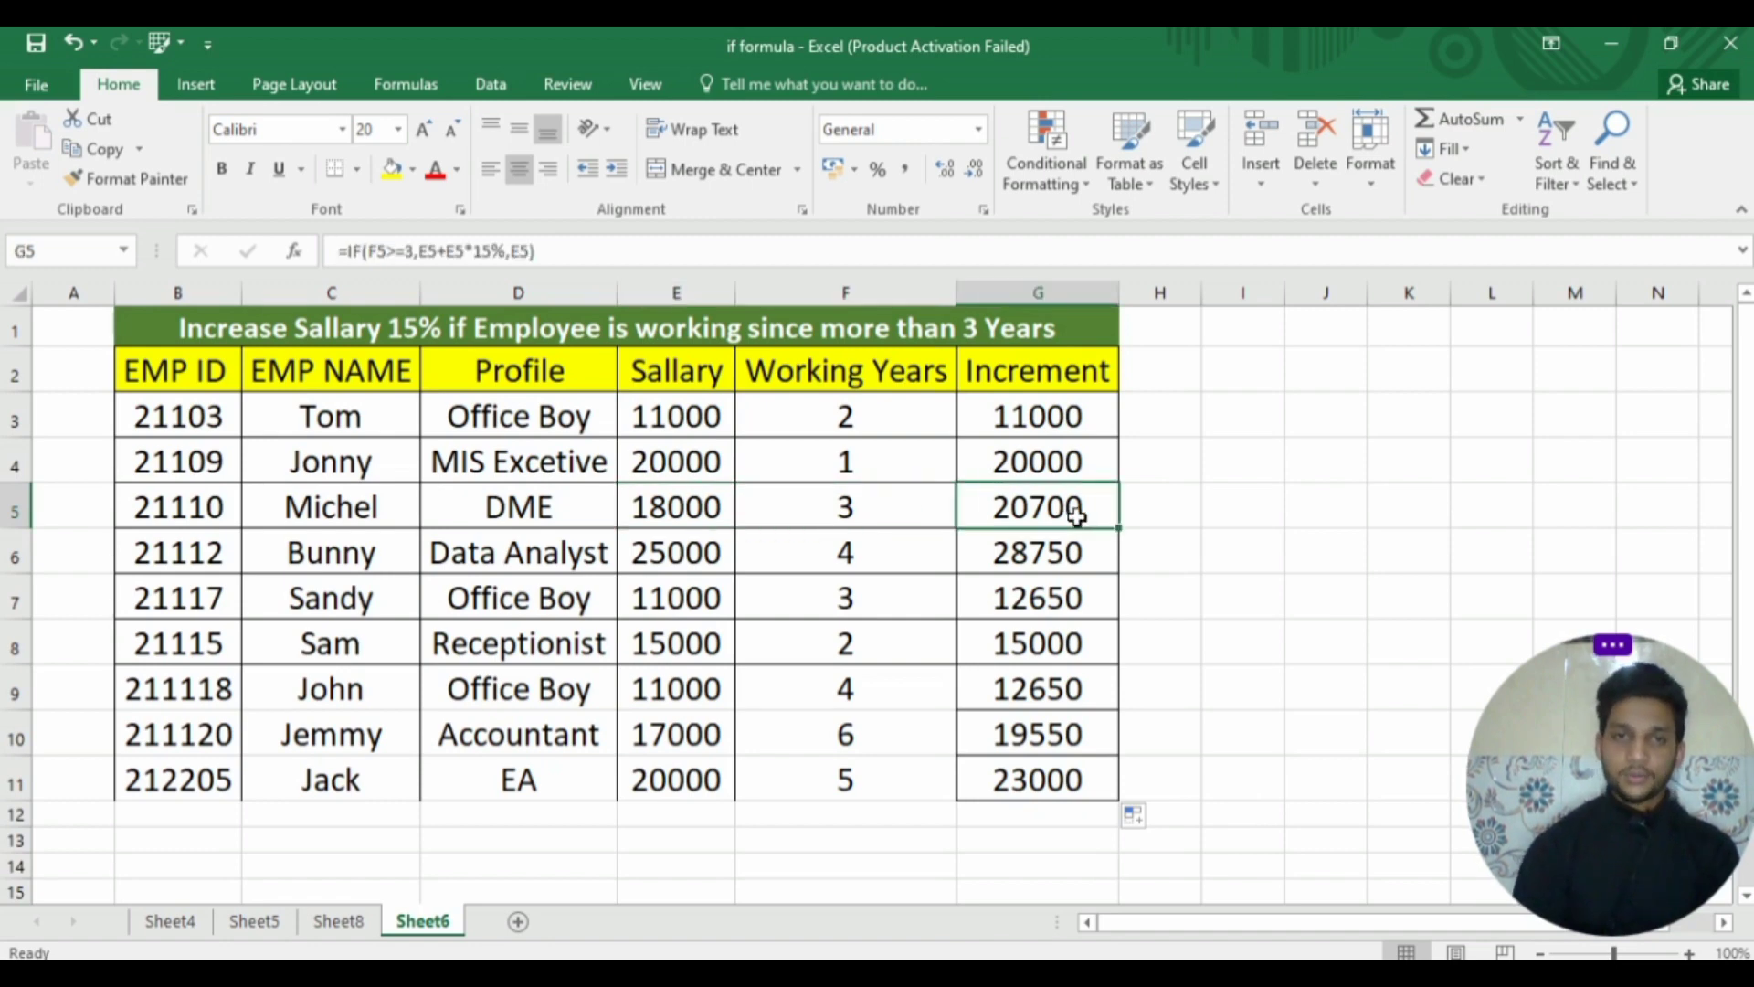
pyautogui.click(813, 651)
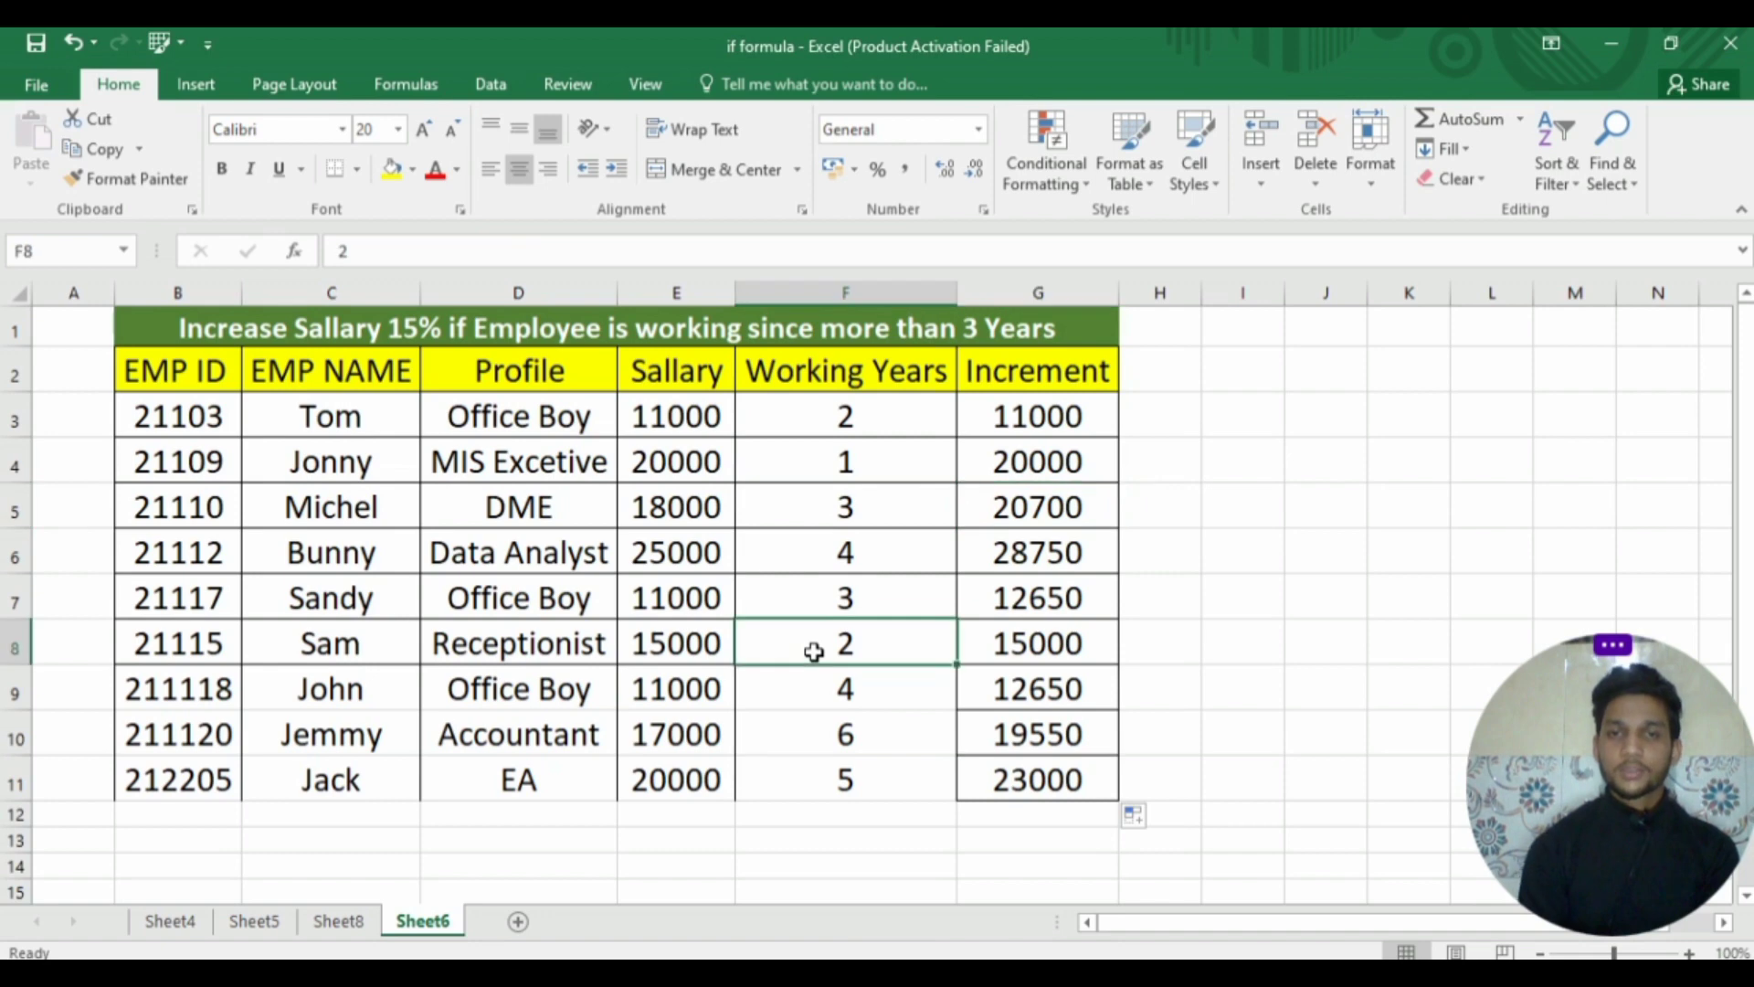
pyautogui.click(673, 650)
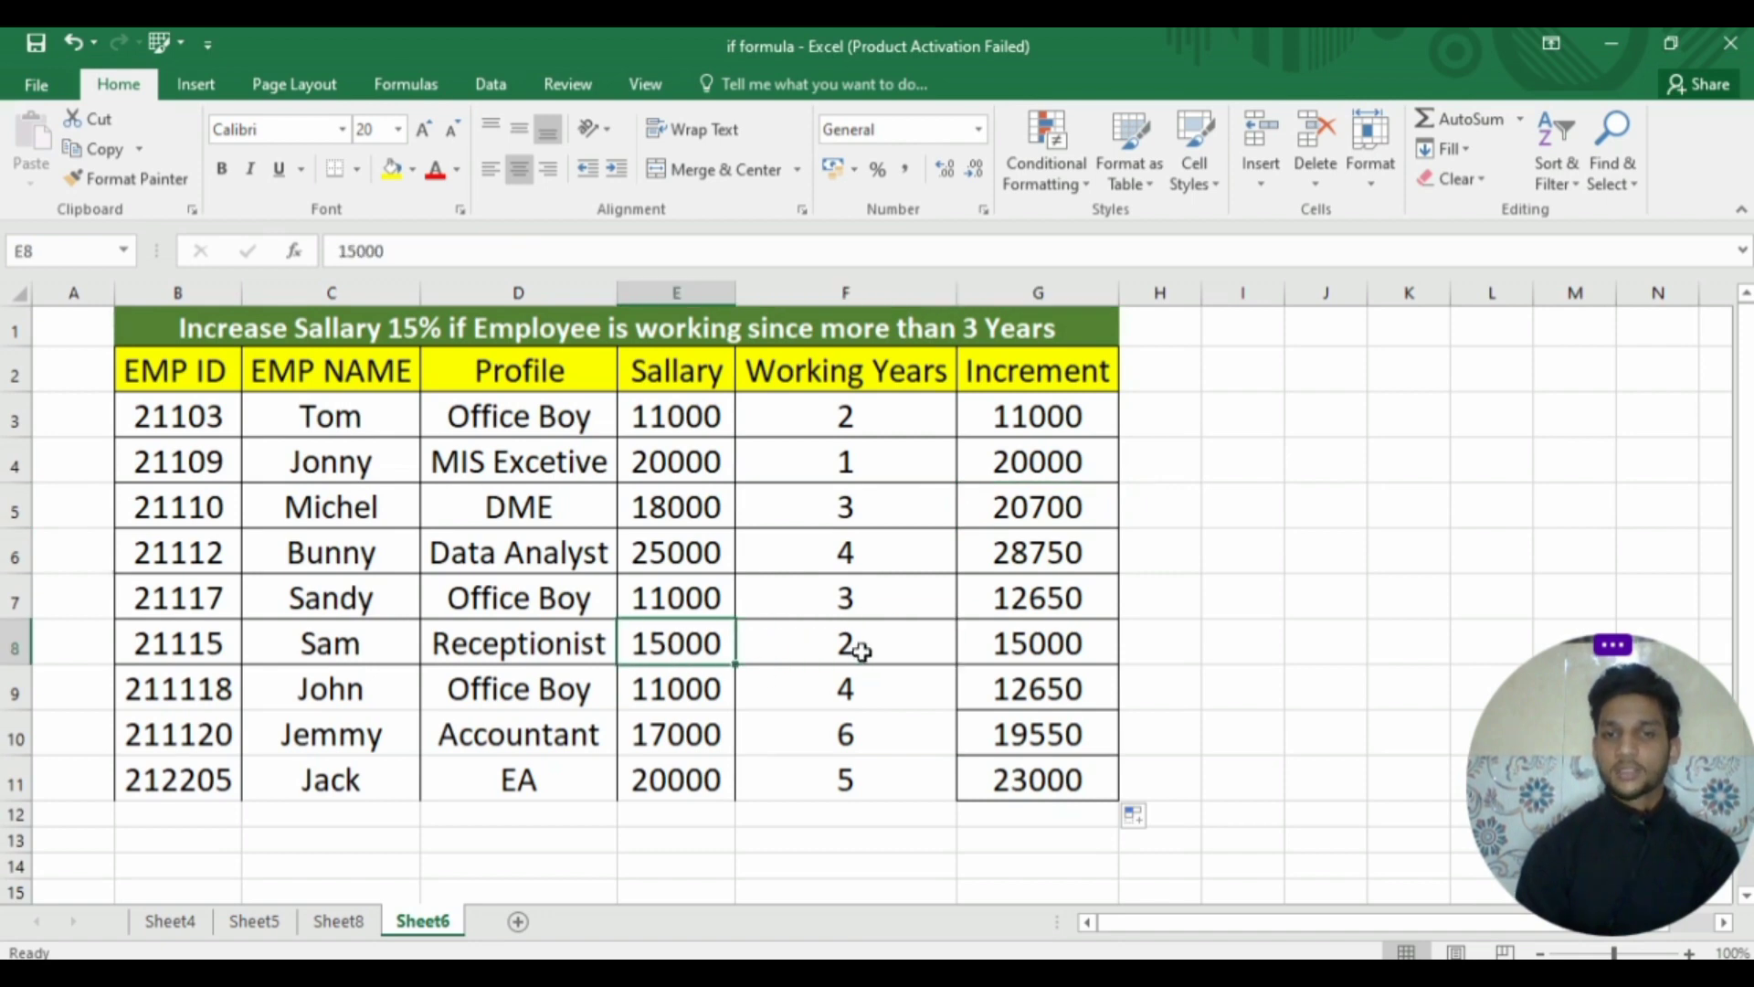
pyautogui.click(1000, 664)
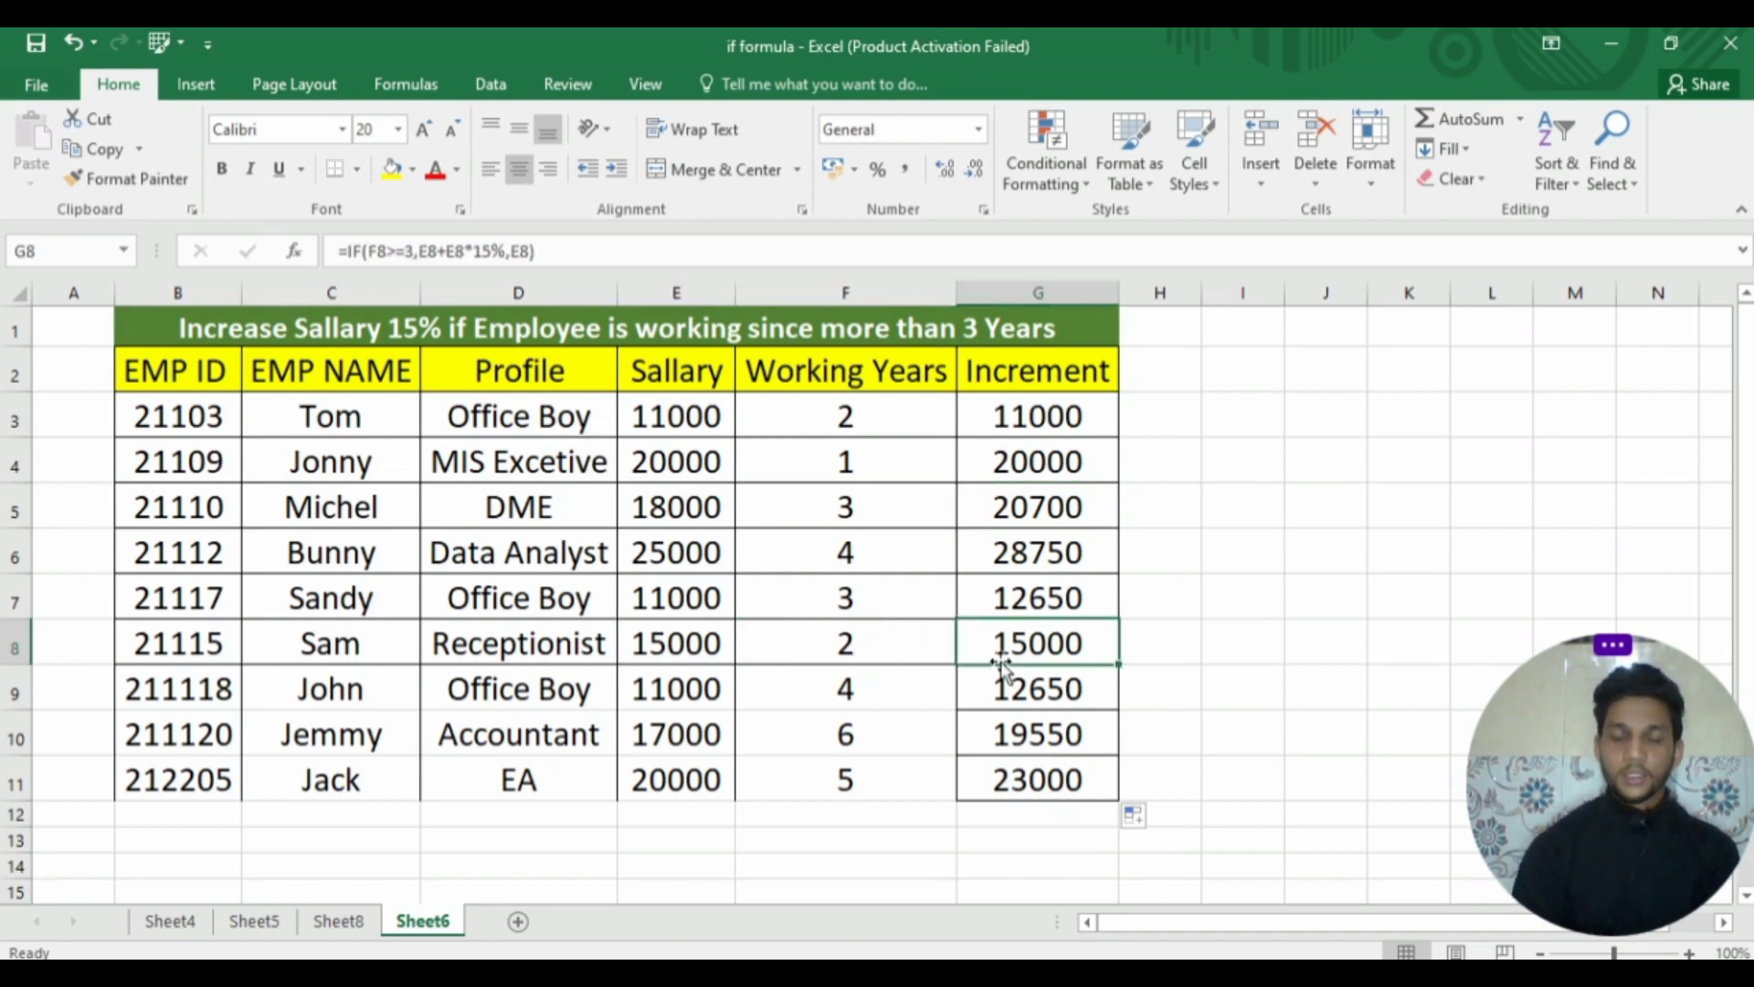
pyautogui.click(719, 733)
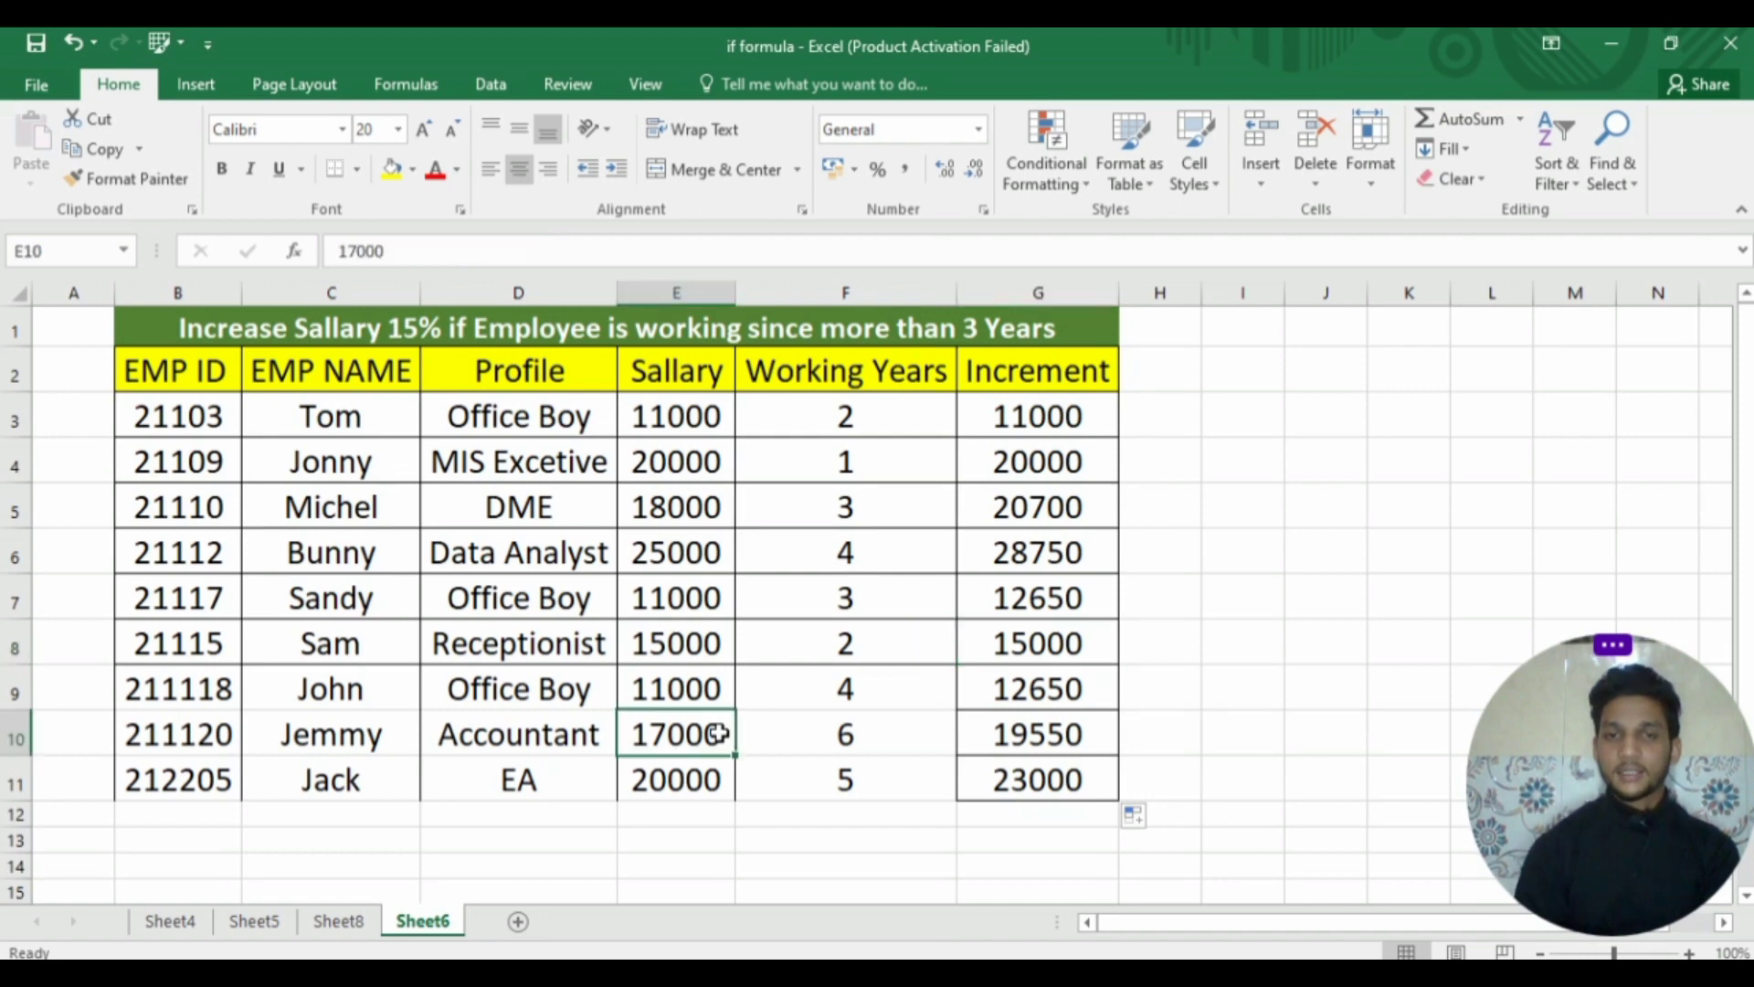
pyautogui.click(1037, 735)
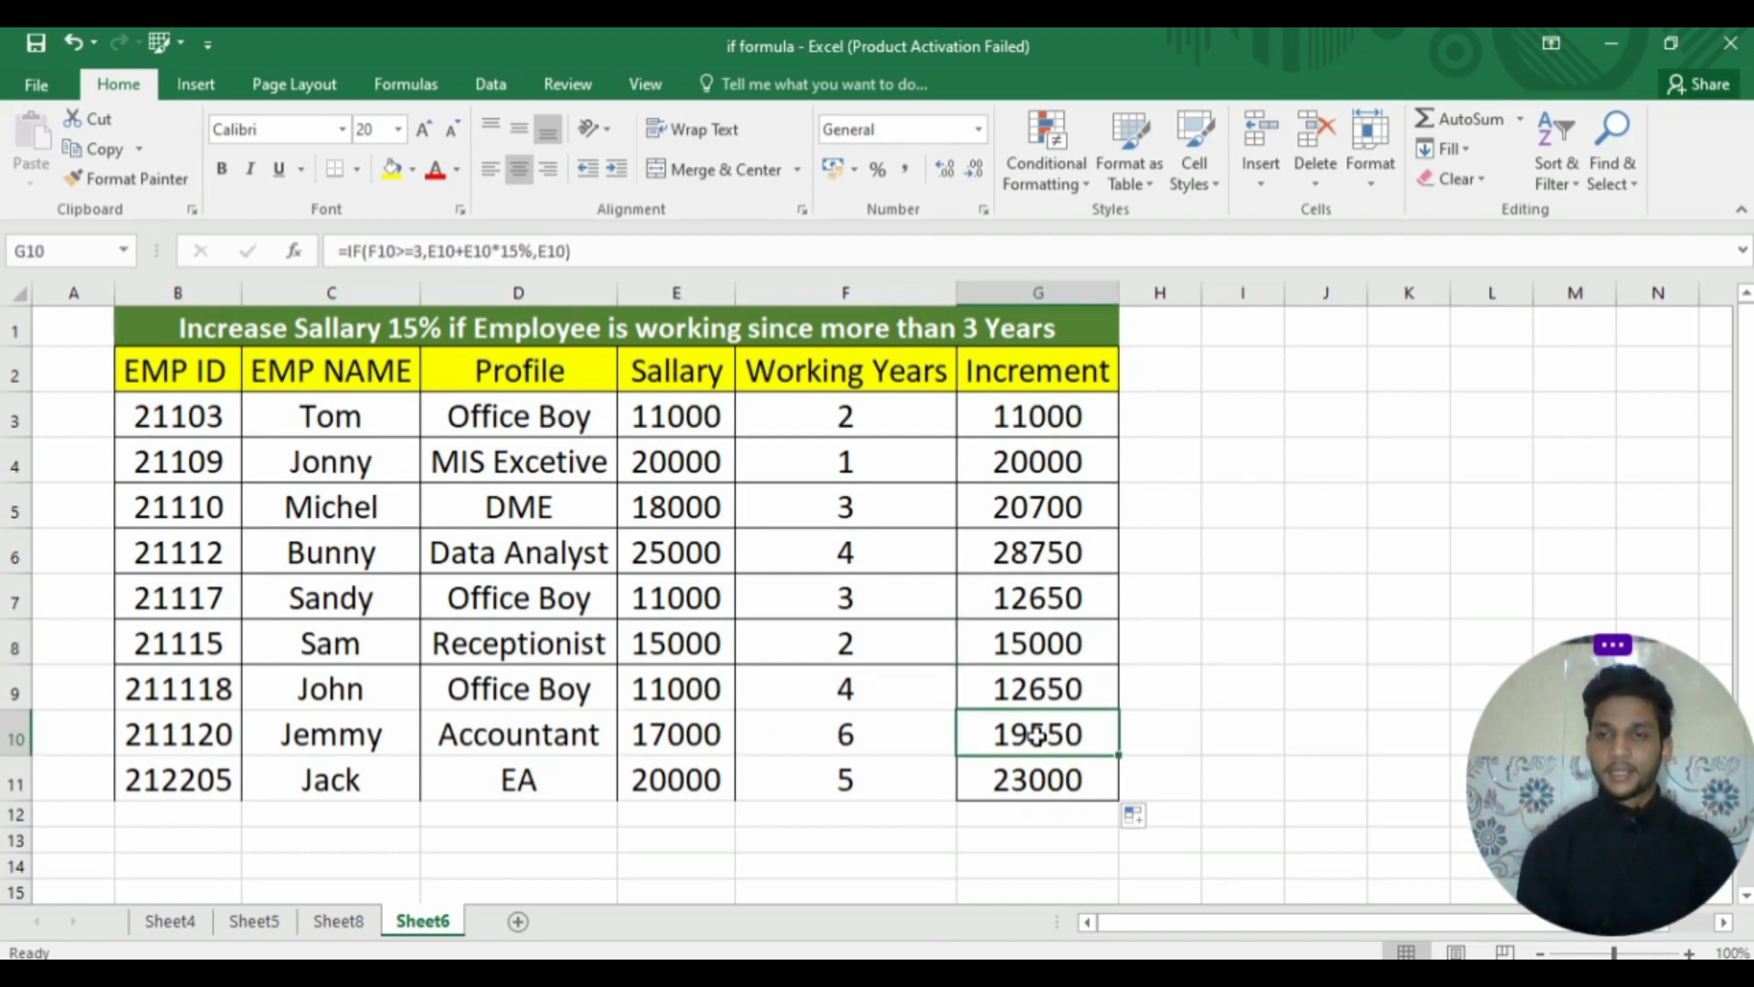